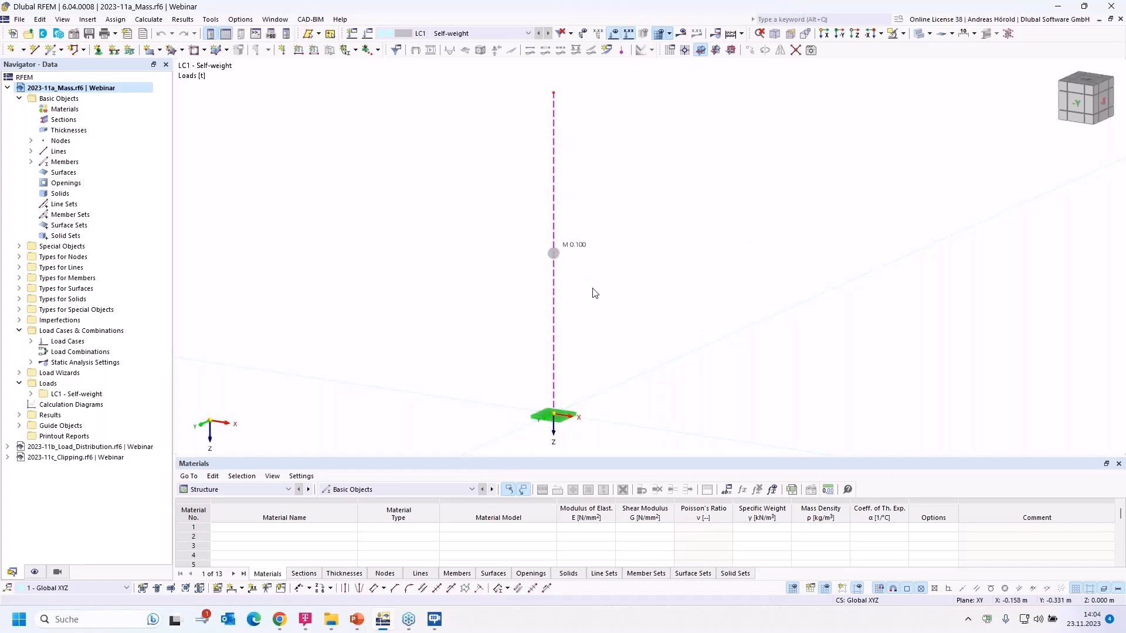
# - Inspect the nodal mass load on the rigid vertical member and the load types available for it
pyautogui.moveTo(556, 327)
pyautogui.moveTo(555, 219)
pyautogui.moveTo(556, 260)
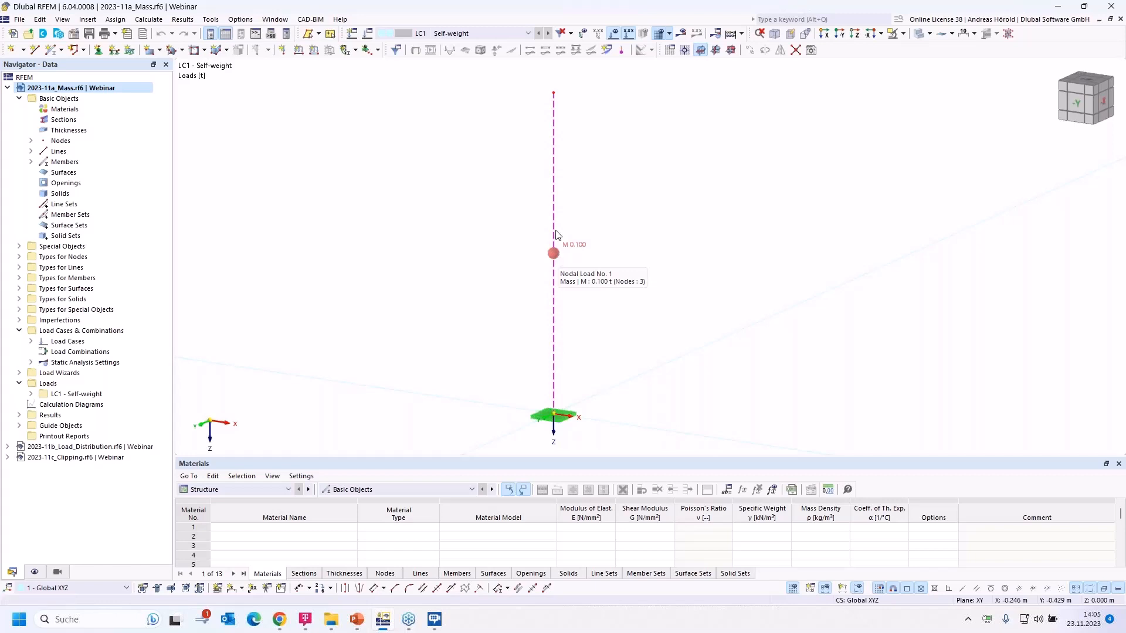
pyautogui.moveTo(555, 200)
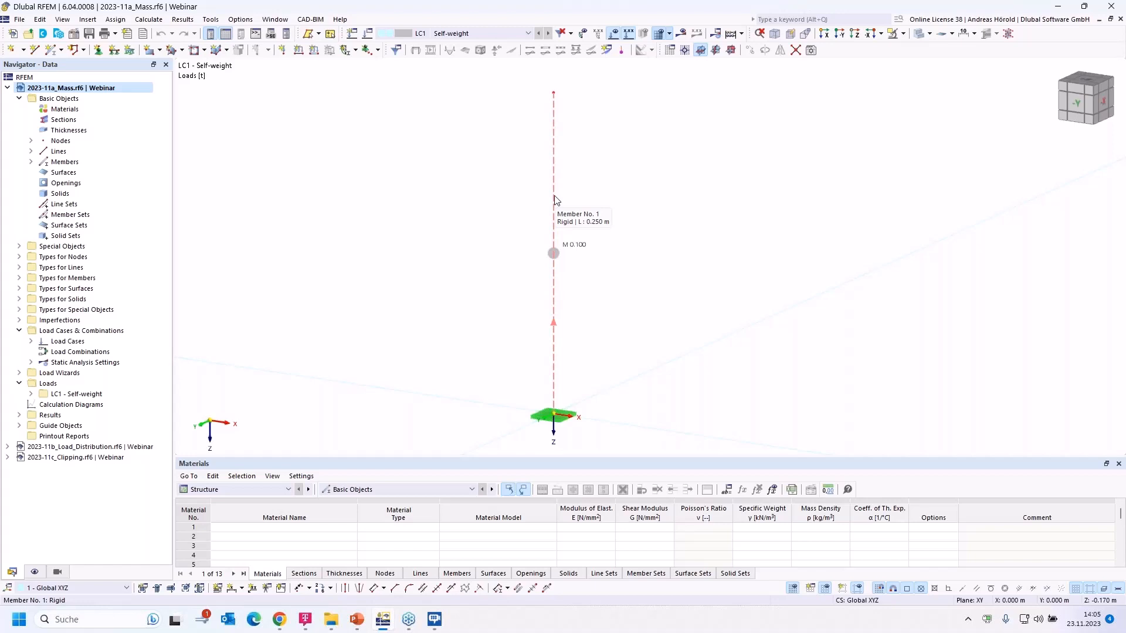
pyautogui.doubleClick(554, 254)
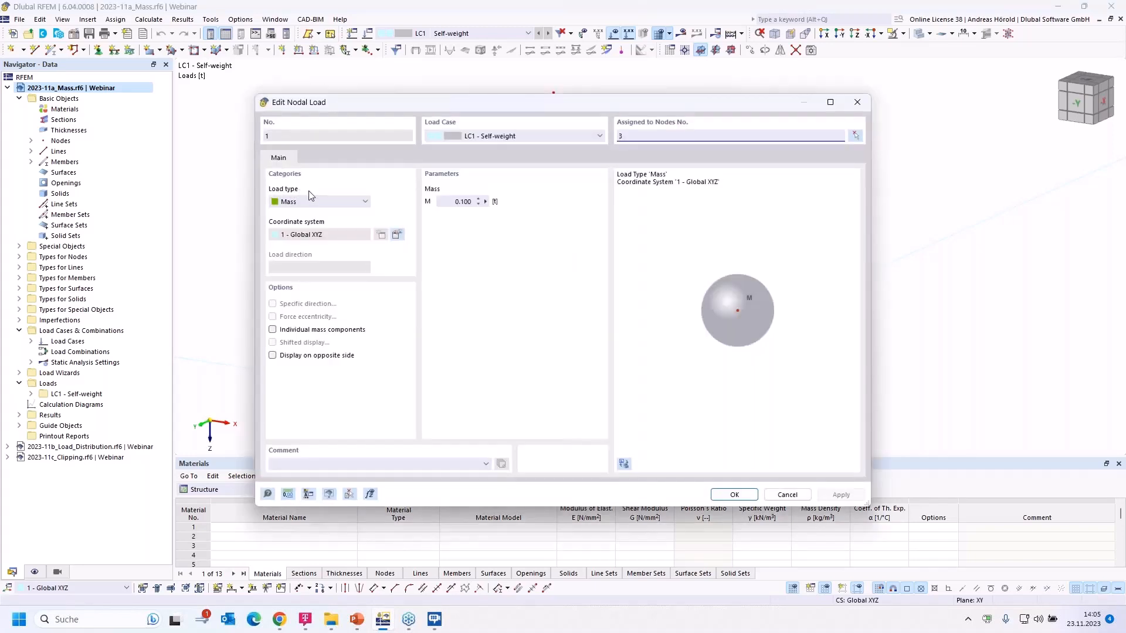
pyautogui.click(366, 203)
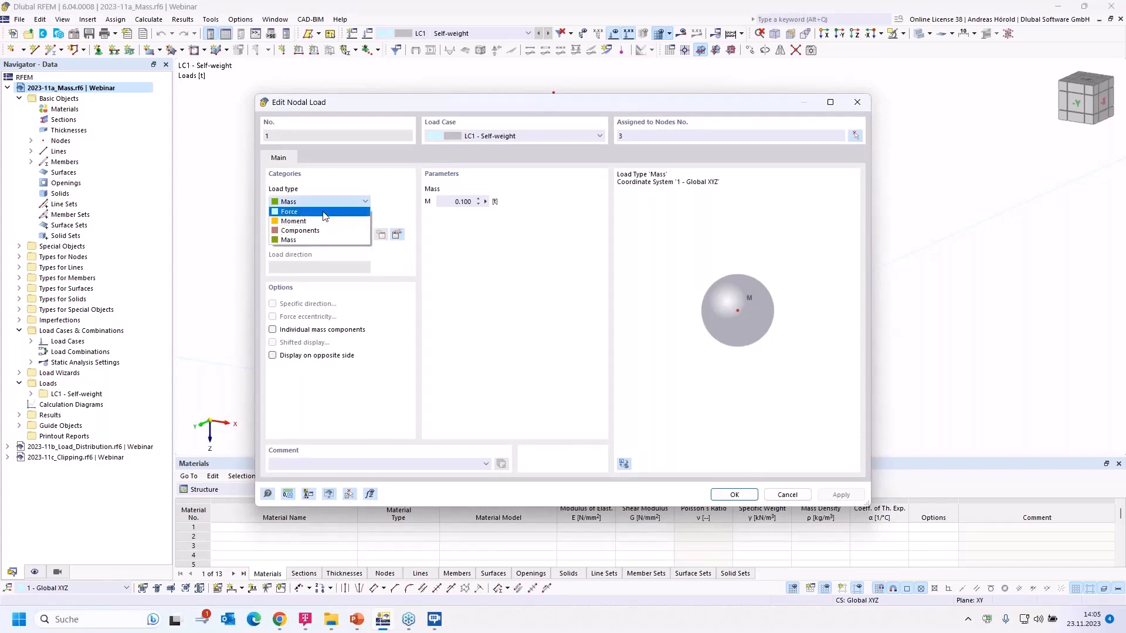
pyautogui.click(327, 183)
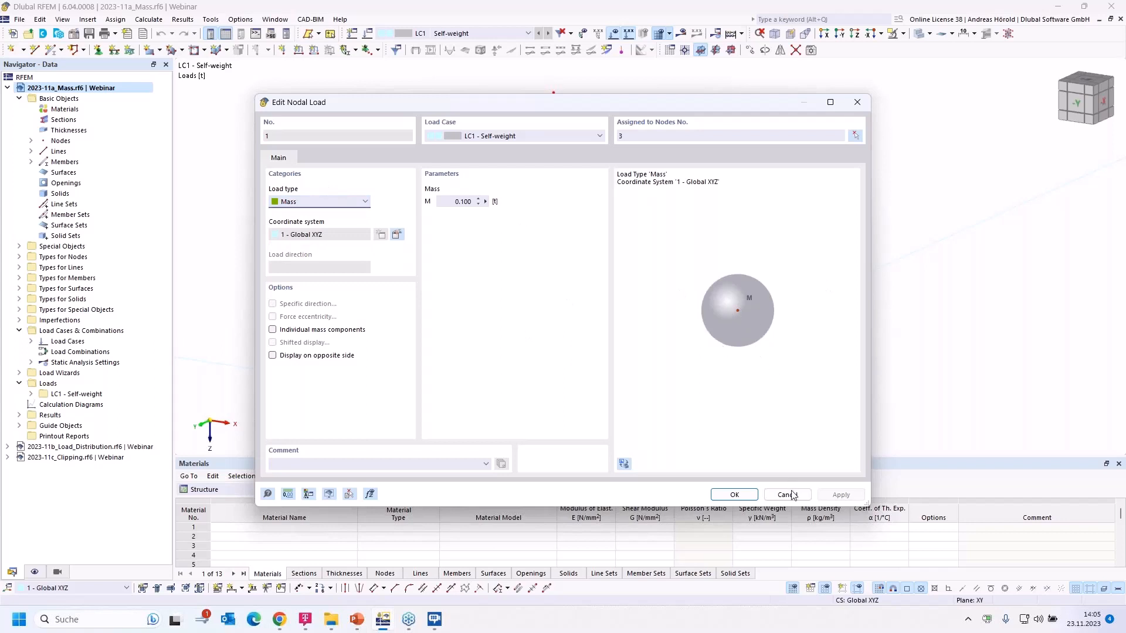
pyautogui.click(734, 494)
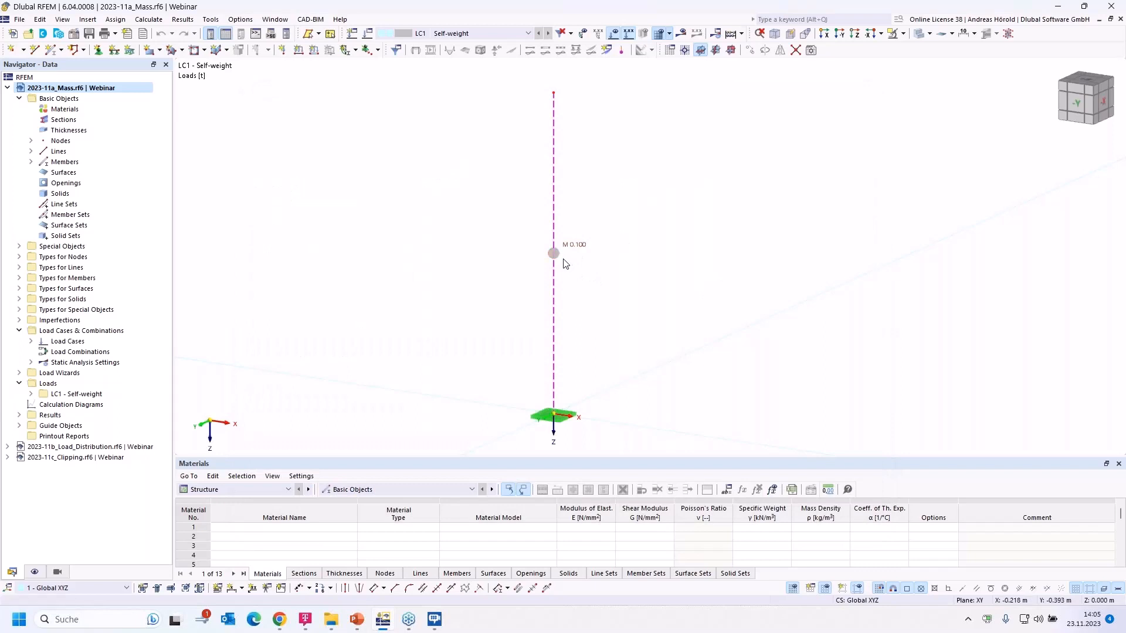
# - Display the LC1 Self-weight results and examine the support reactions and the static analysis summary table
pyautogui.click(682, 33)
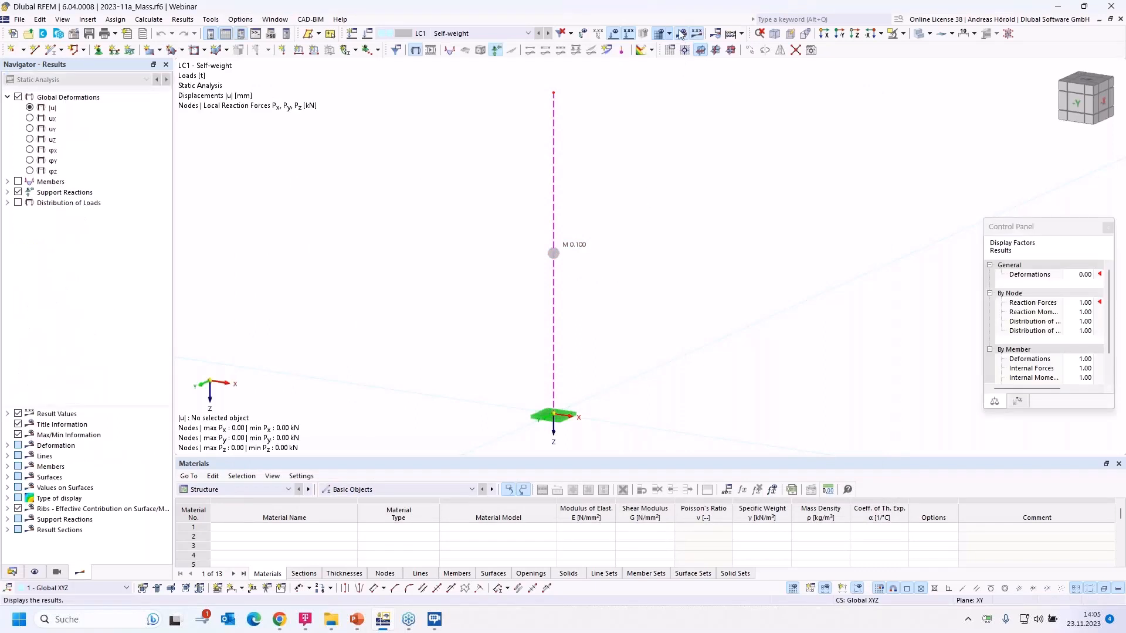
pyautogui.moveTo(588, 392); pyautogui.dragTo(586, 326, button='middle')
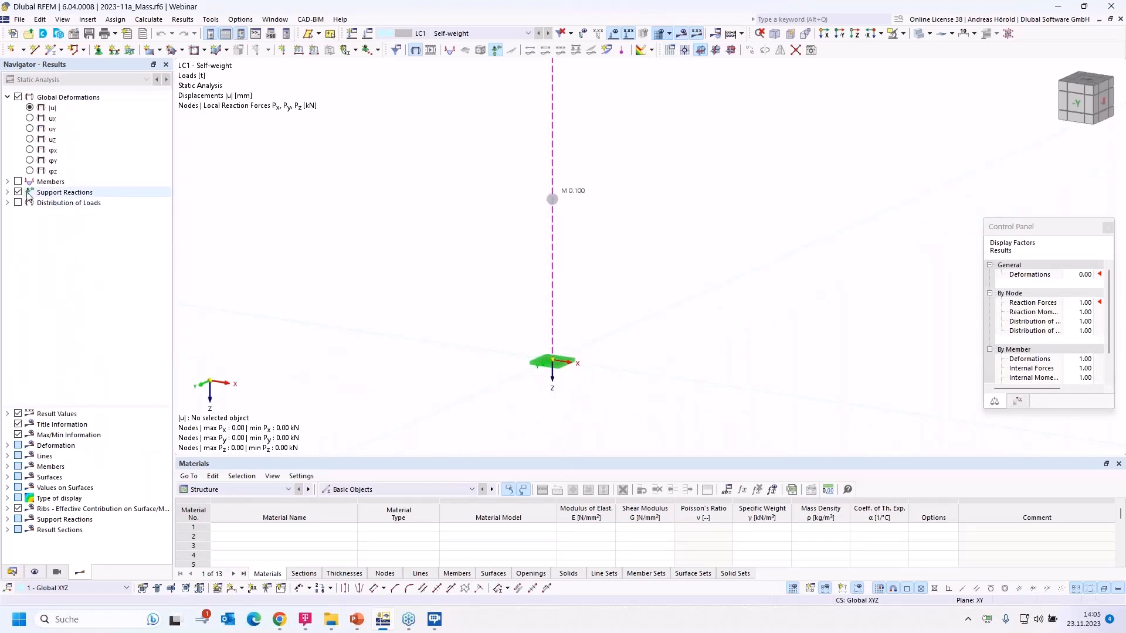
pyautogui.click(7, 192)
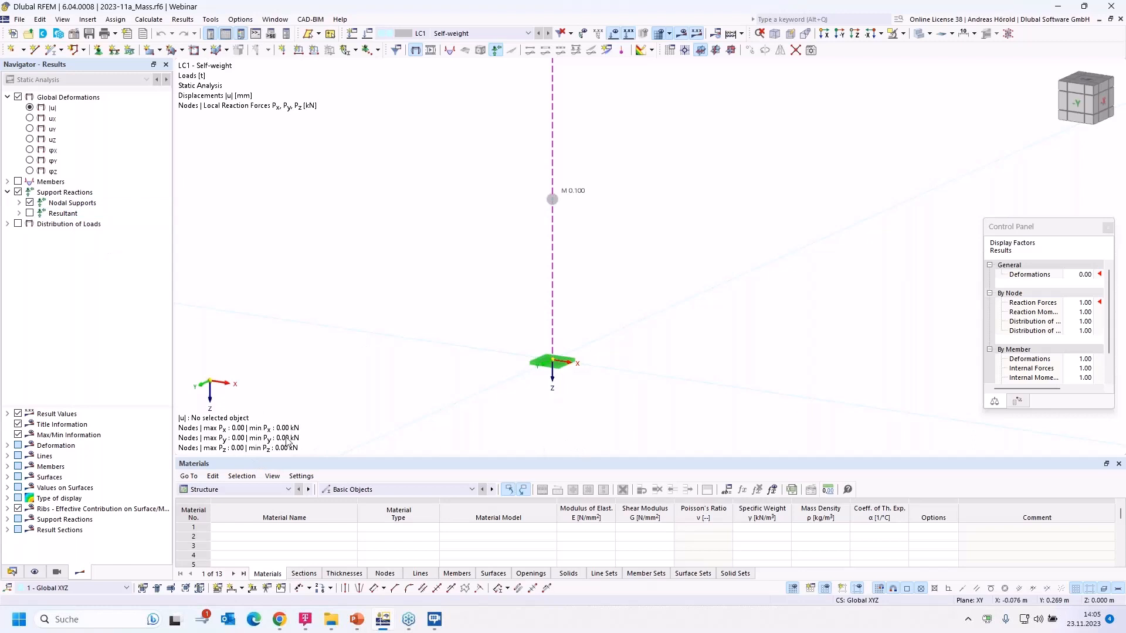
pyautogui.click(230, 490)
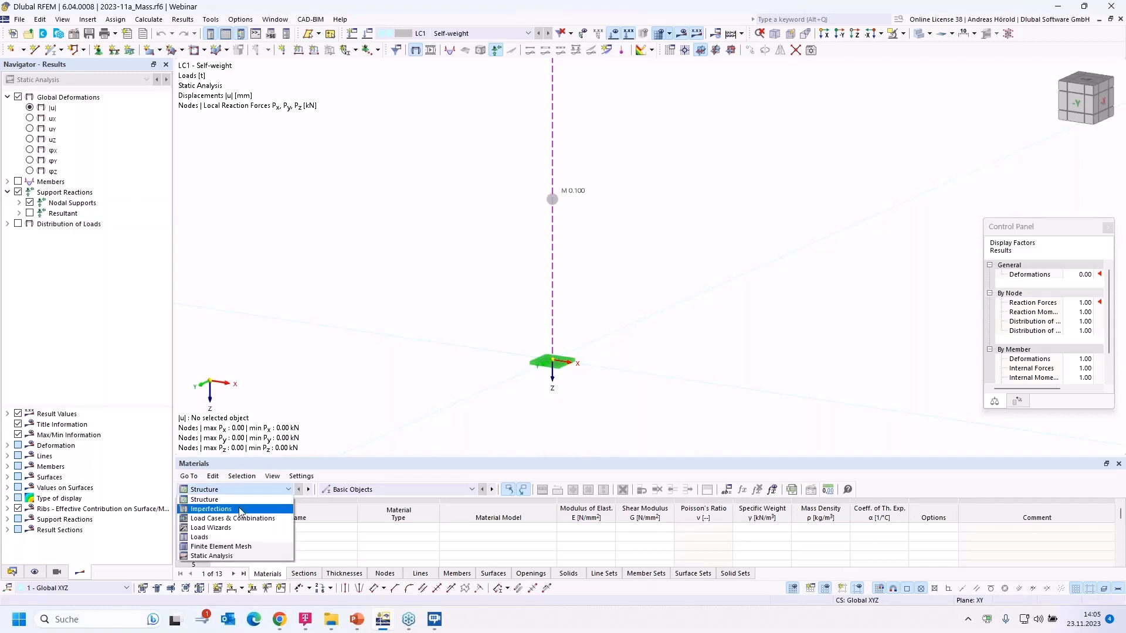
pyautogui.click(238, 558)
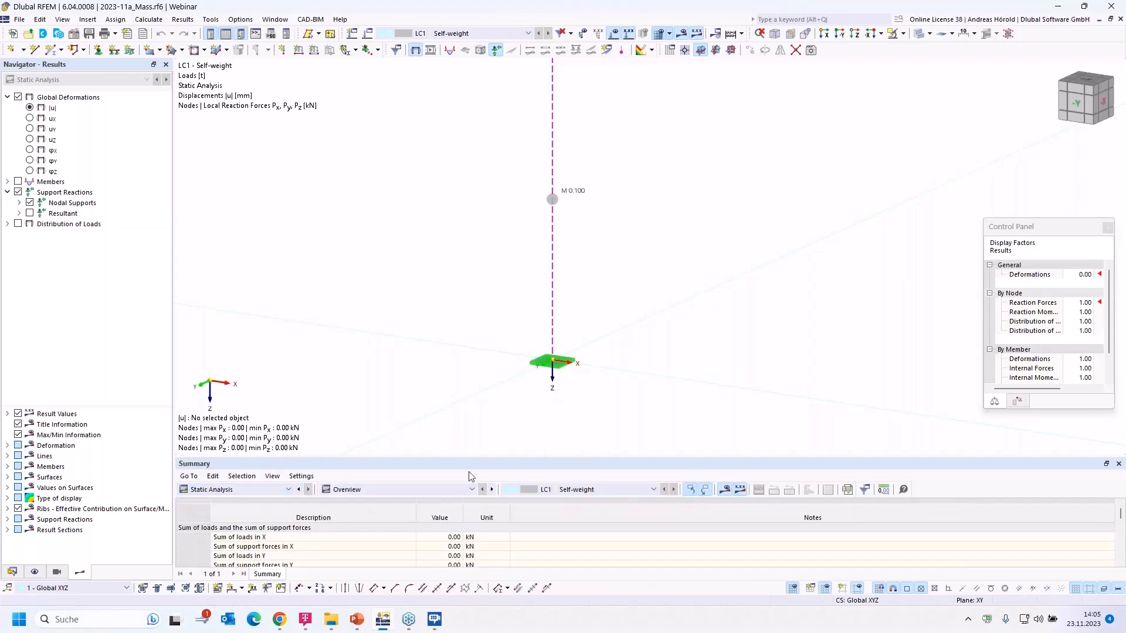
pyautogui.moveTo(474, 456); pyautogui.dragTo(474, 389)
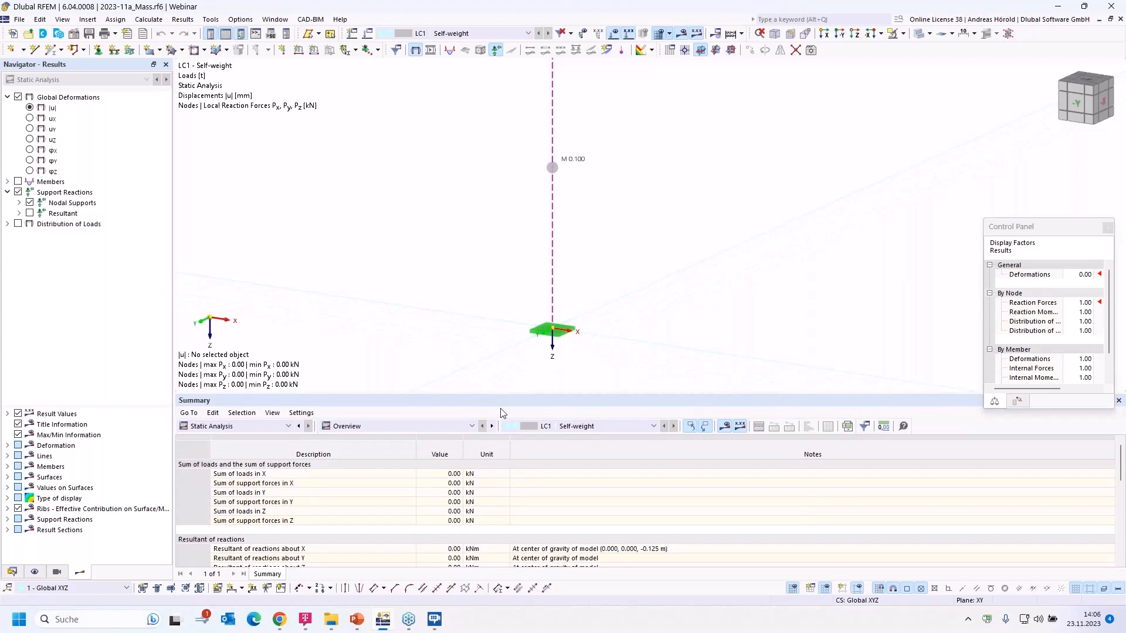
pyautogui.moveTo(506, 394); pyautogui.dragTo(496, 456)
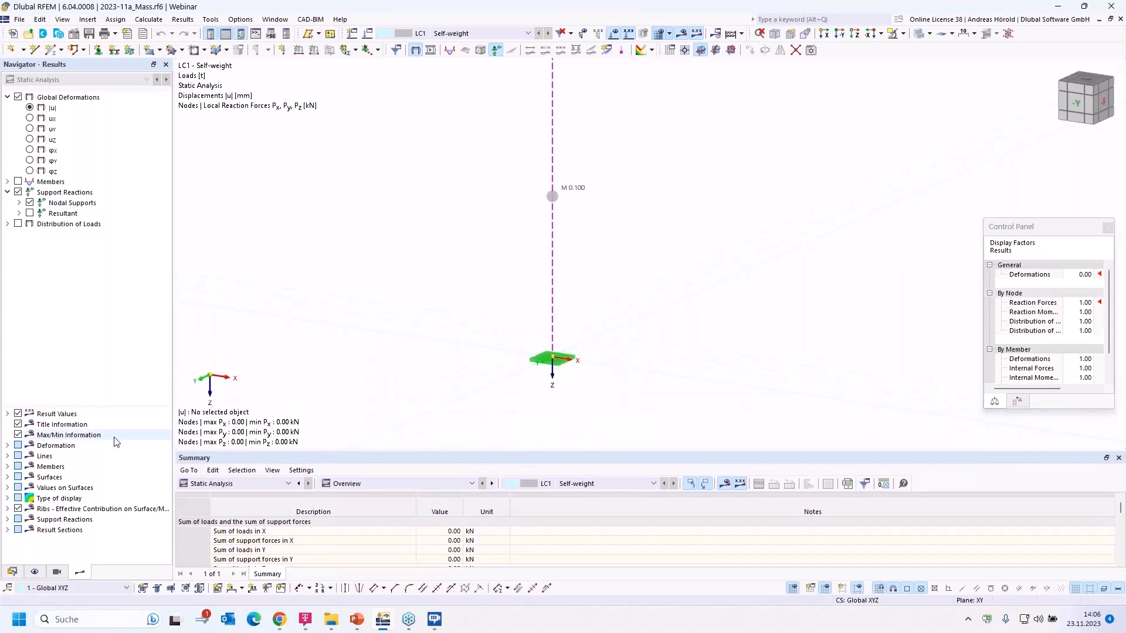
# - Open the basic settings of static analysis setting SA1 assigned to load case LC1 Self-weight
pyautogui.click(12, 572)
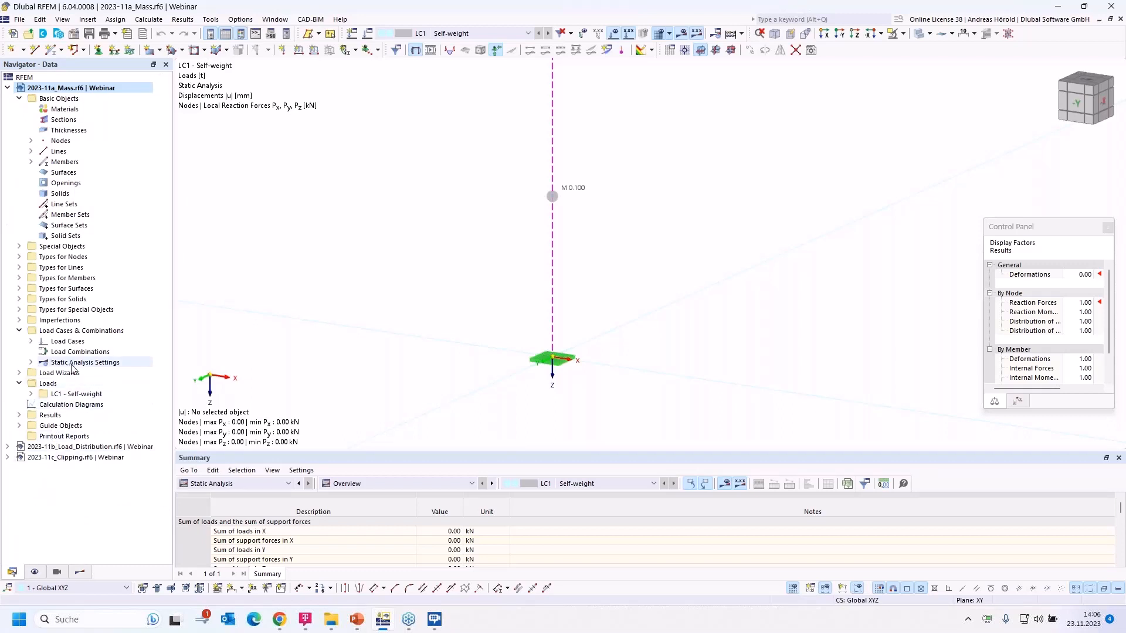
pyautogui.click(31, 362)
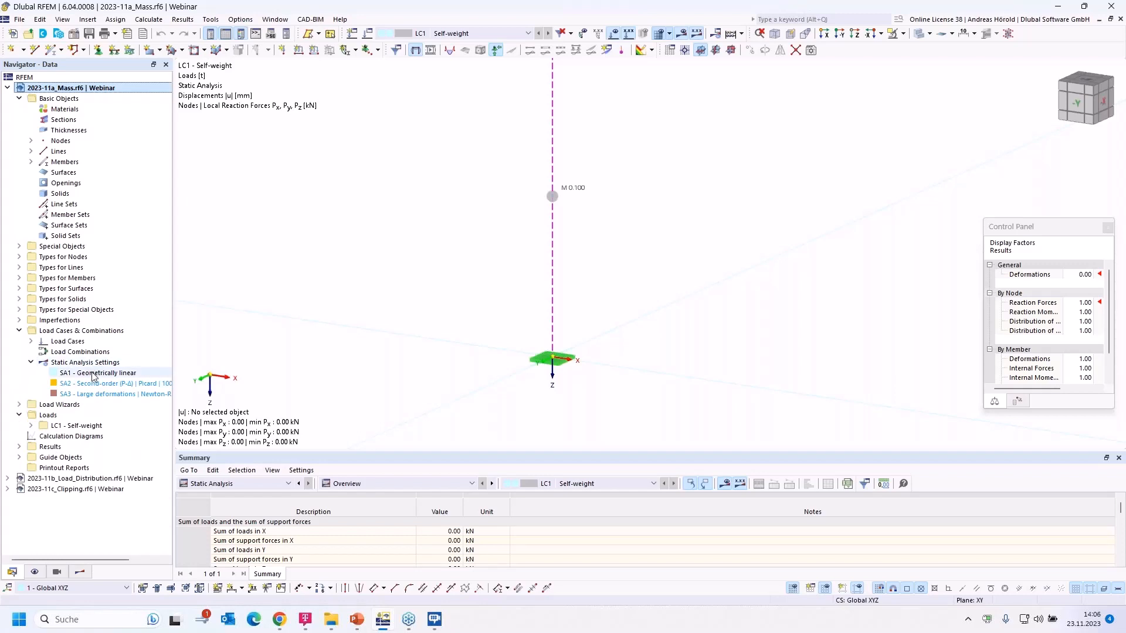
pyautogui.rightClick(93, 375)
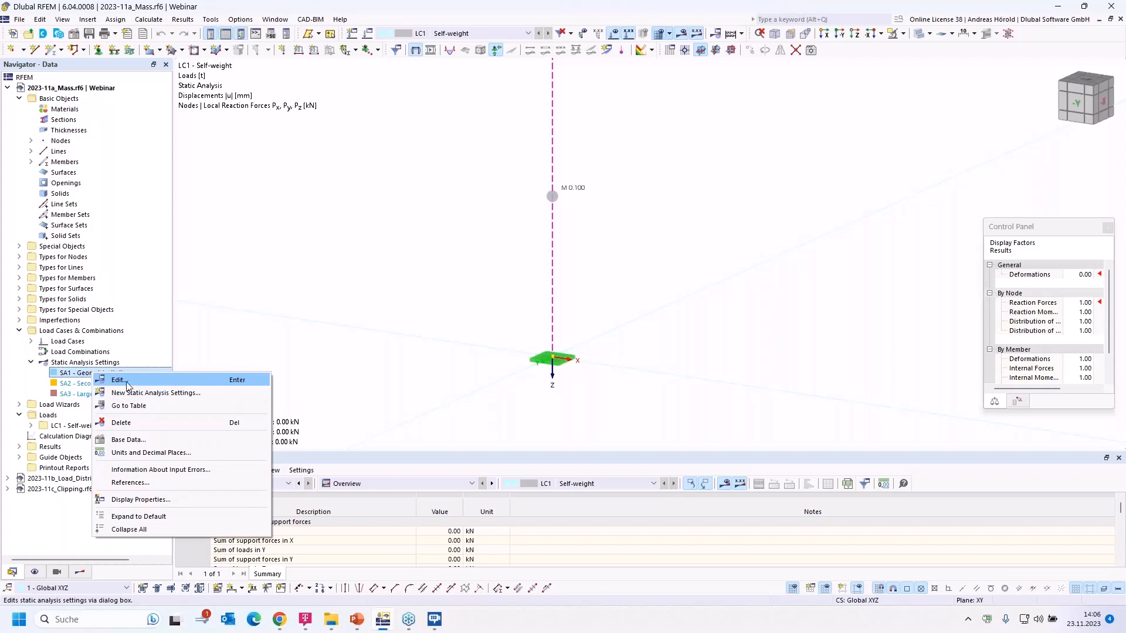
pyautogui.rightClick(97, 333)
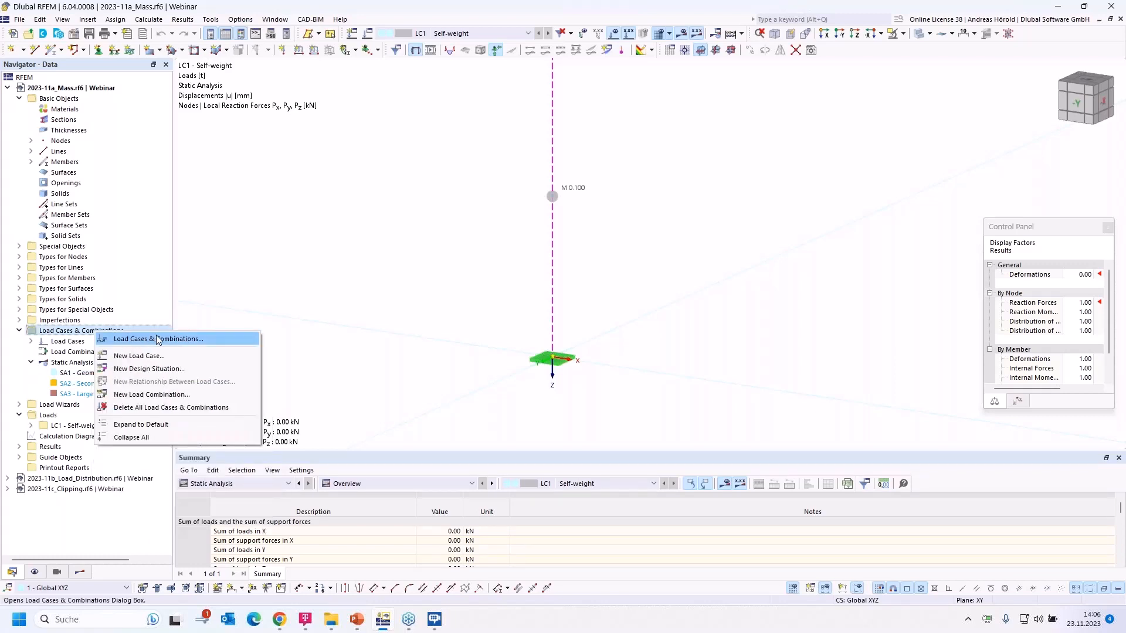
pyautogui.click(159, 339)
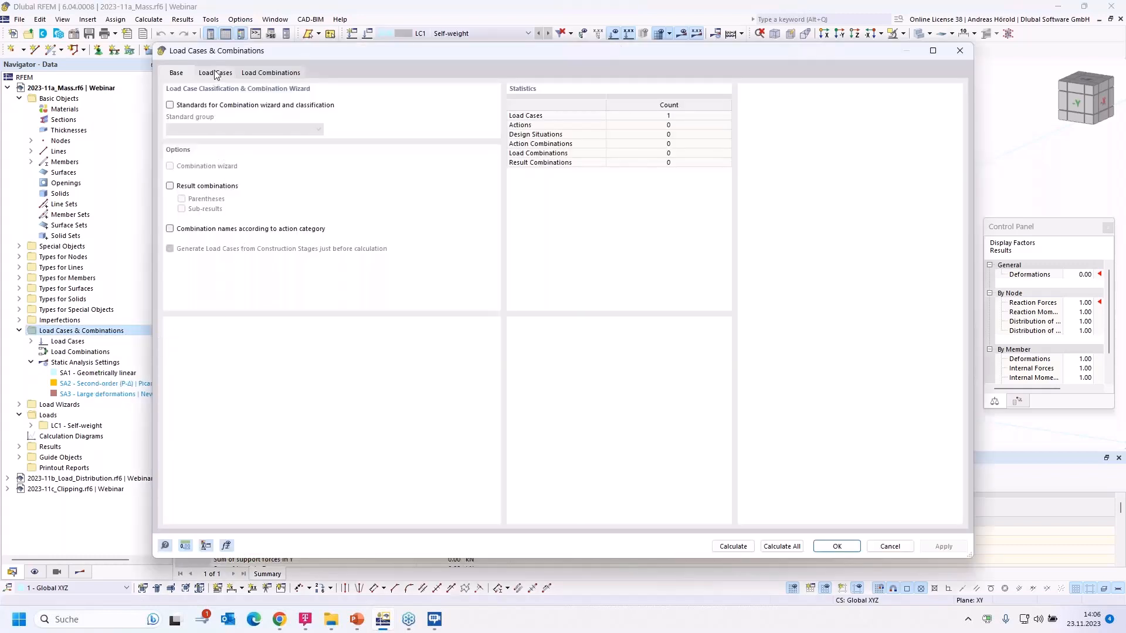
pyautogui.click(216, 74)
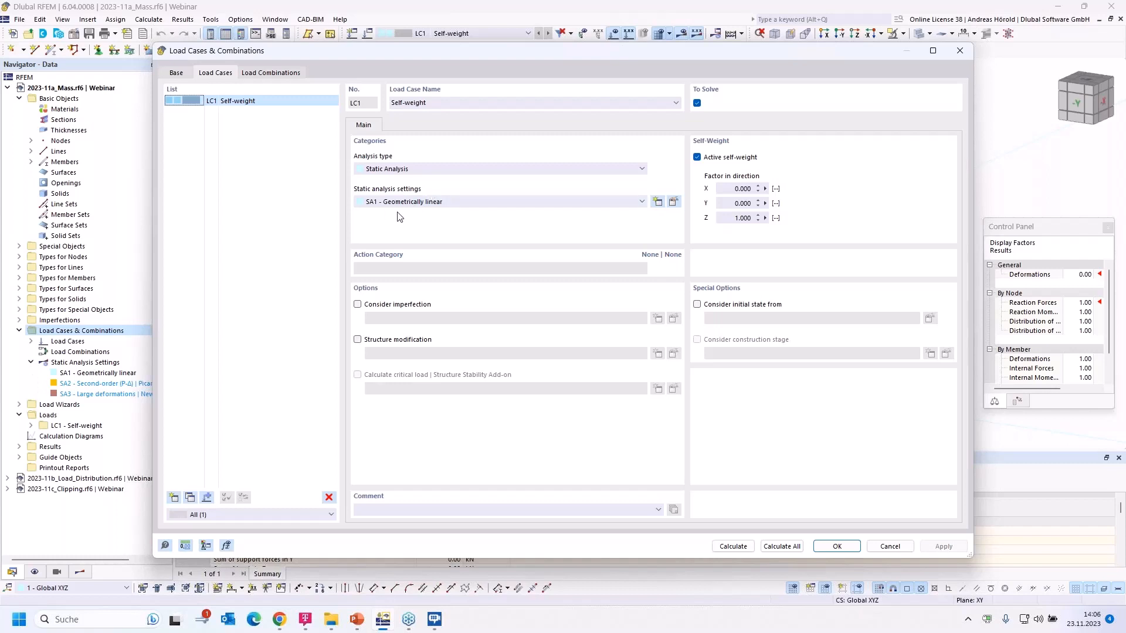
pyautogui.click(674, 202)
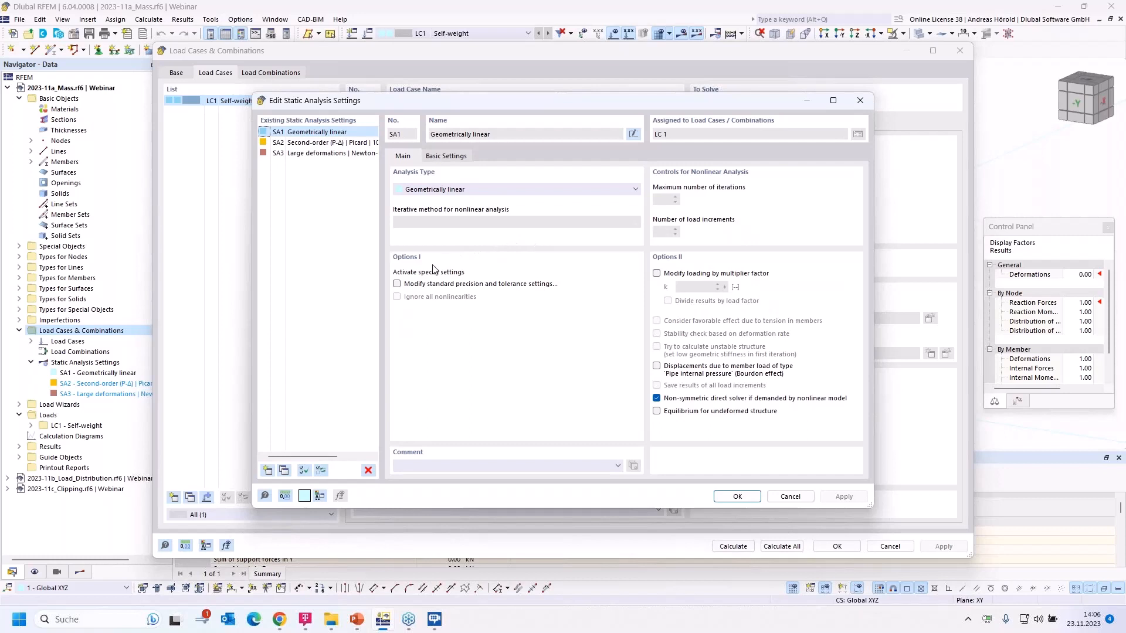
pyautogui.click(441, 158)
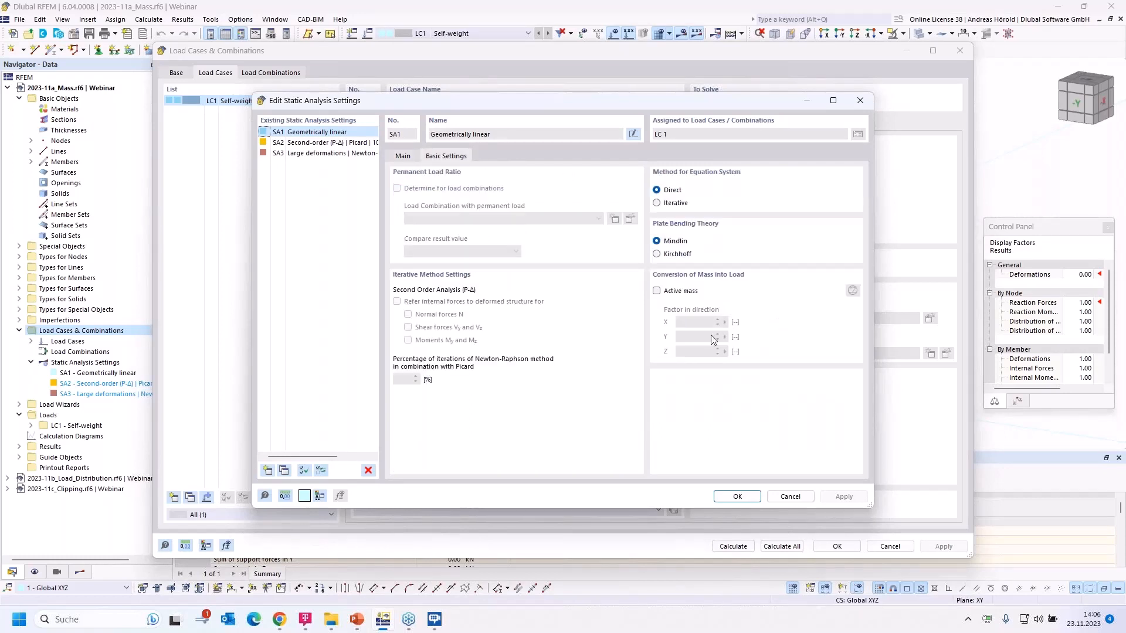
# - Activate the conversion of mass into load in SA1 with a factor of 1.000 in the Z direction
pyautogui.click(656, 290)
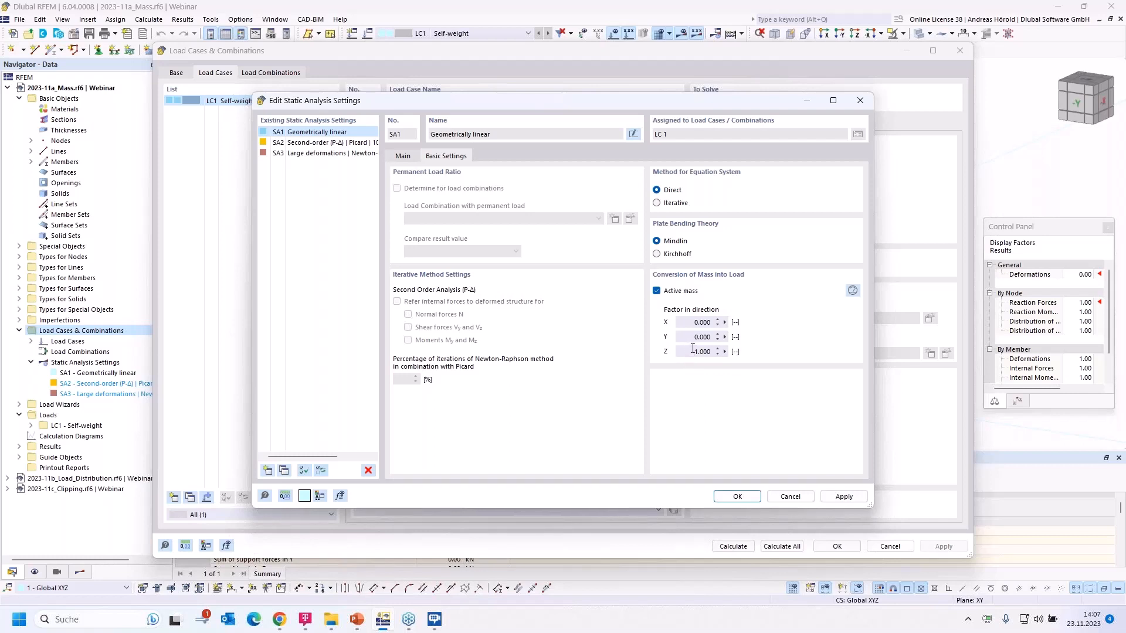
pyautogui.click(852, 290)
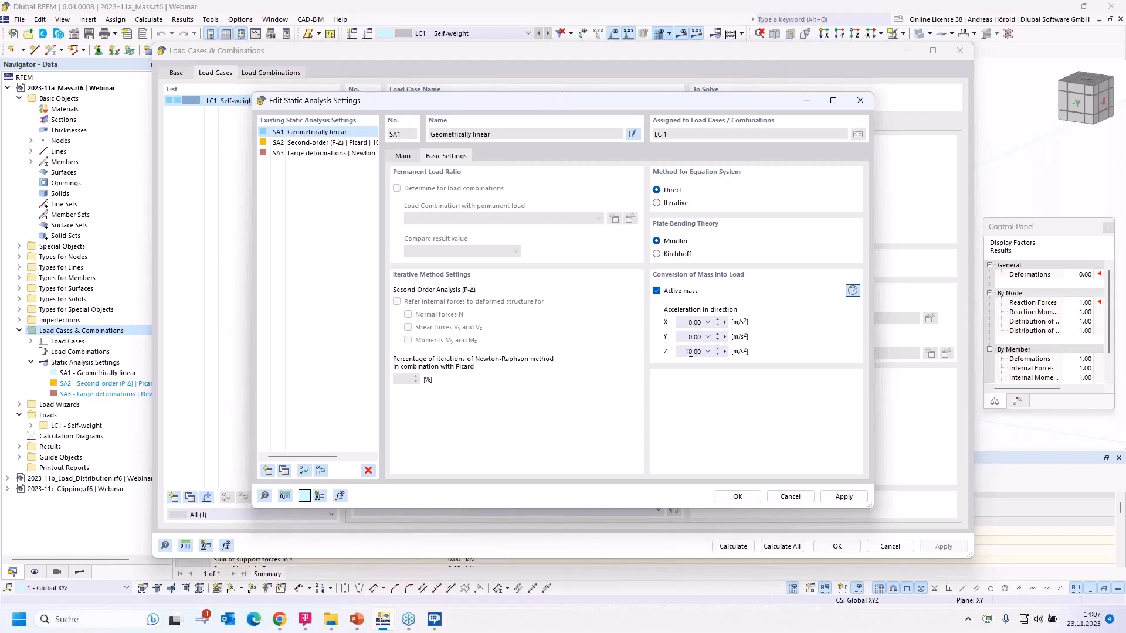
pyautogui.click(852, 290)
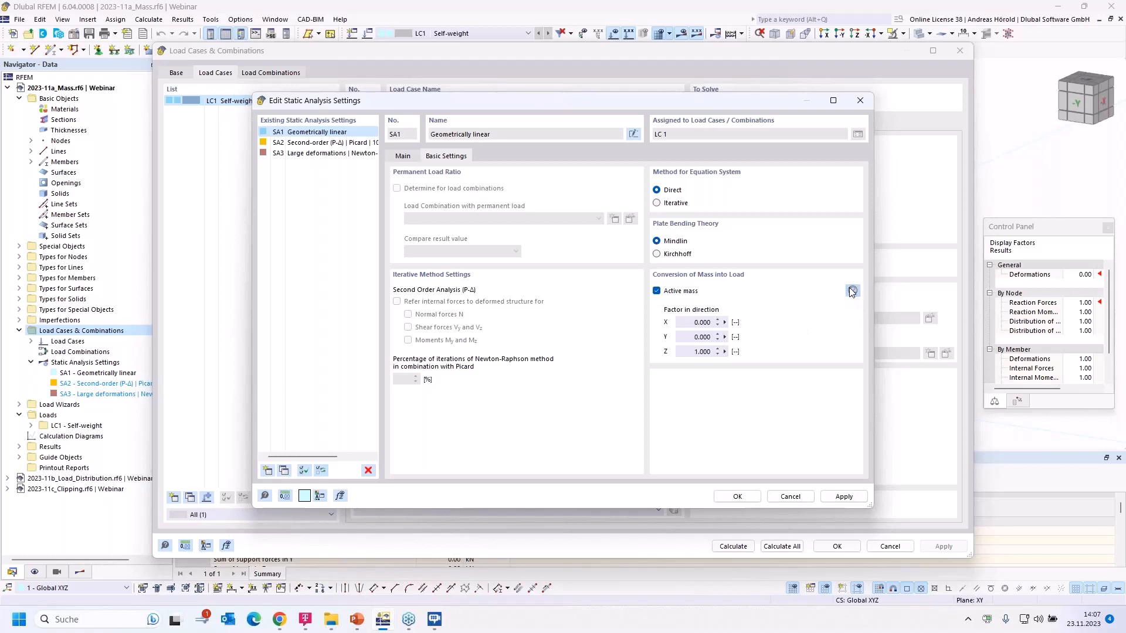
pyautogui.click(733, 496)
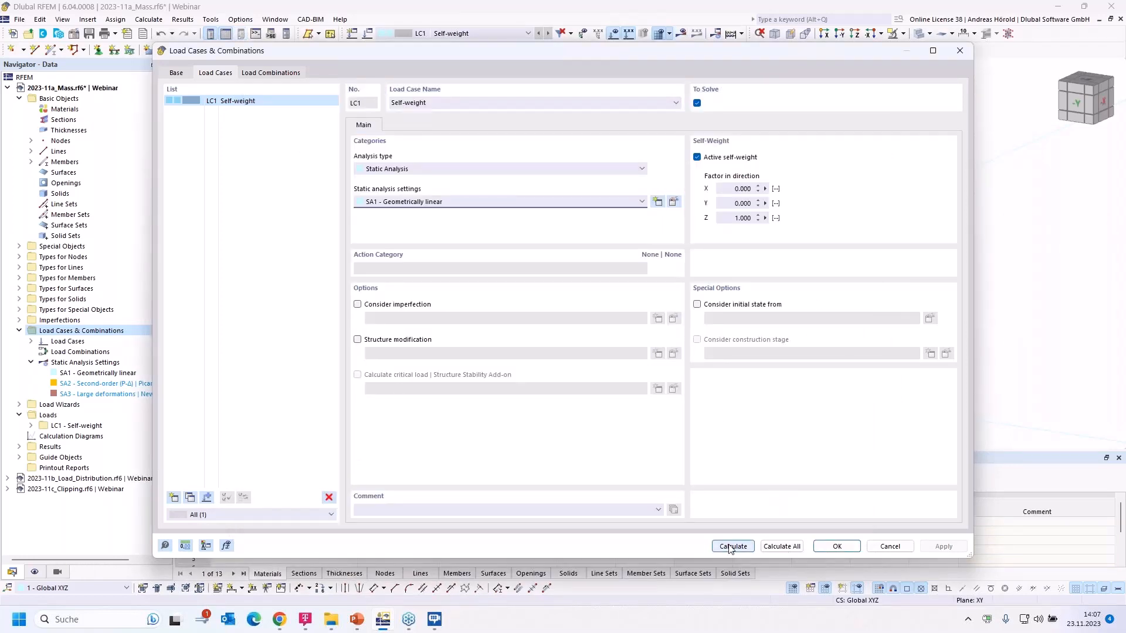
# - Calculate load case LC1 and view the vertical support reaction below the member
pyautogui.click(731, 547)
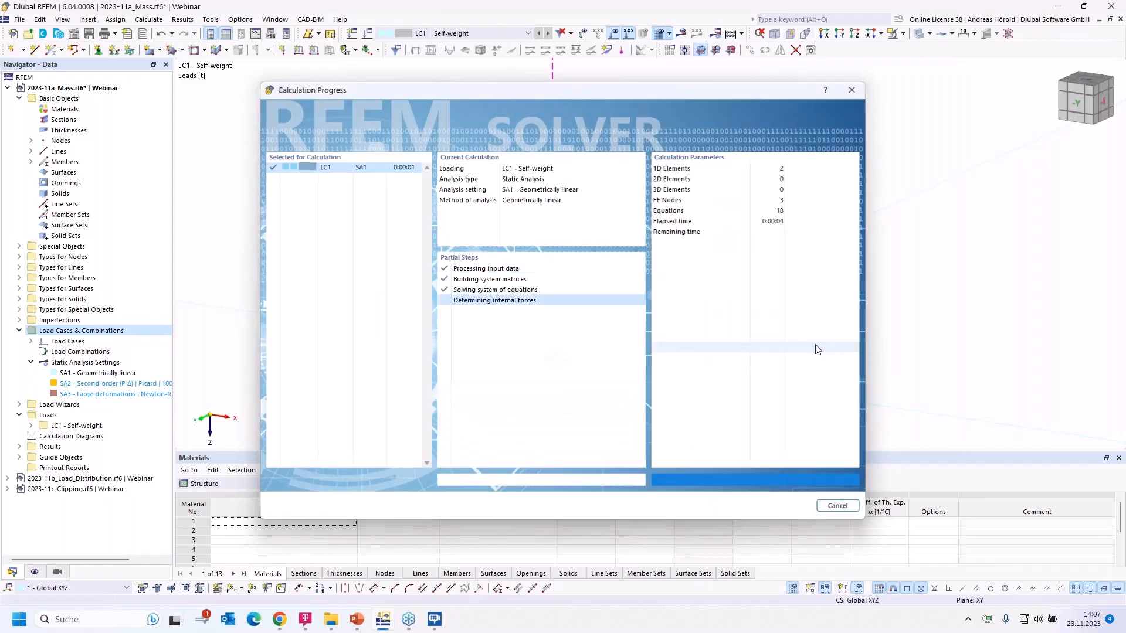
pyautogui.scroll(-1, 607, 386)
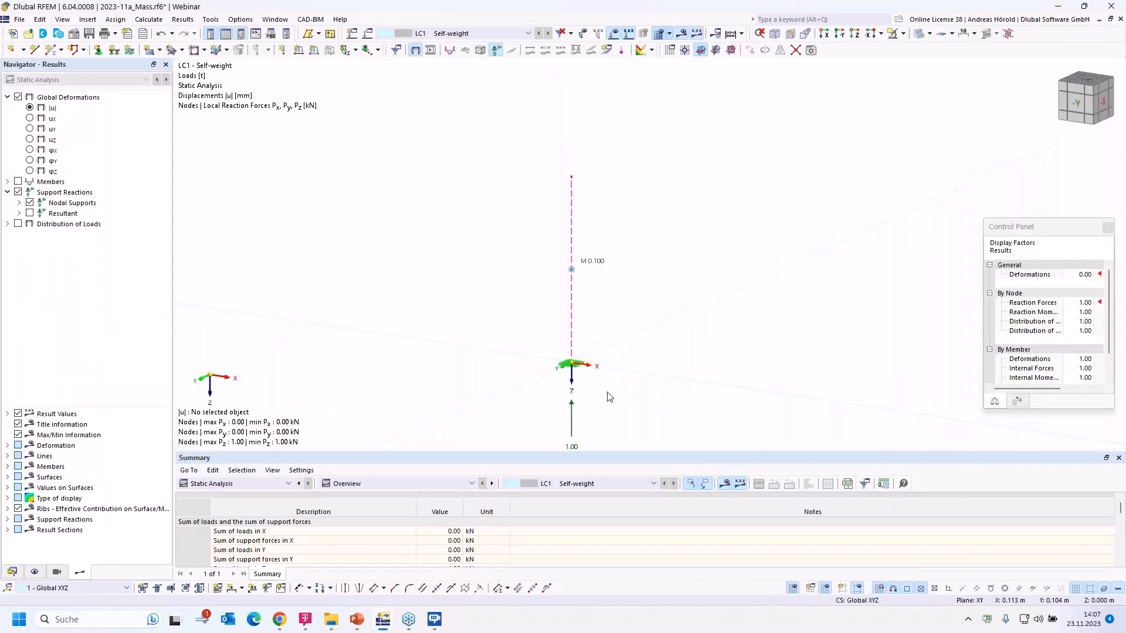
pyautogui.moveTo(609, 391); pyautogui.dragTo(596, 350, button='middle')
pyautogui.scroll(2, 597, 349)
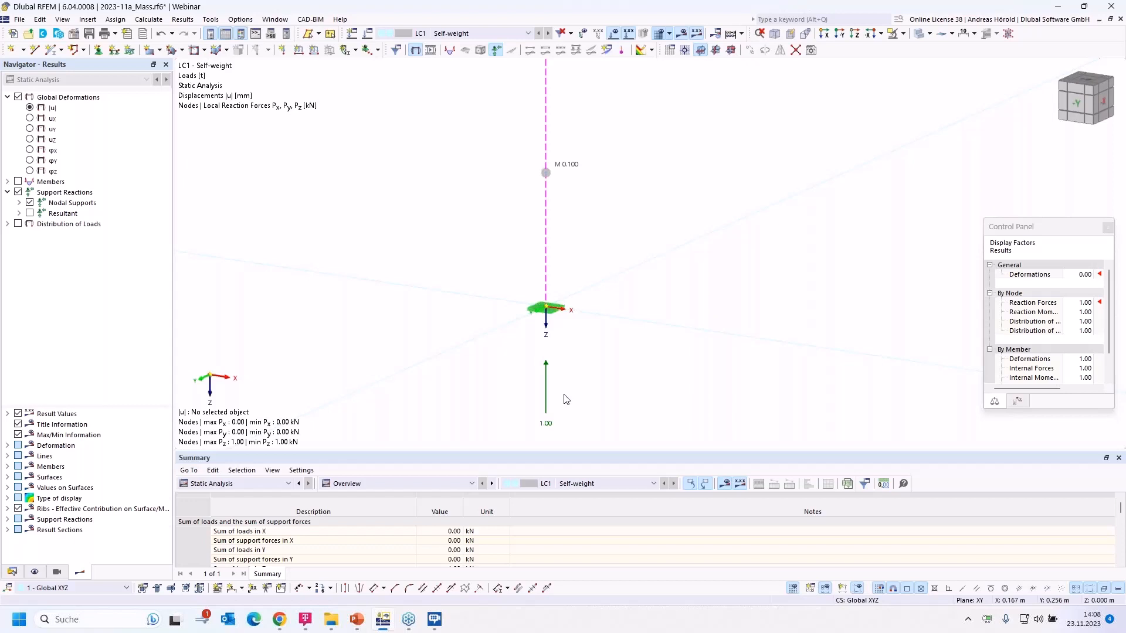
# - Collapse the mass model in the navigator and switch to the model 2023-11b_Load_Distribution.rf6
pyautogui.click(12, 572)
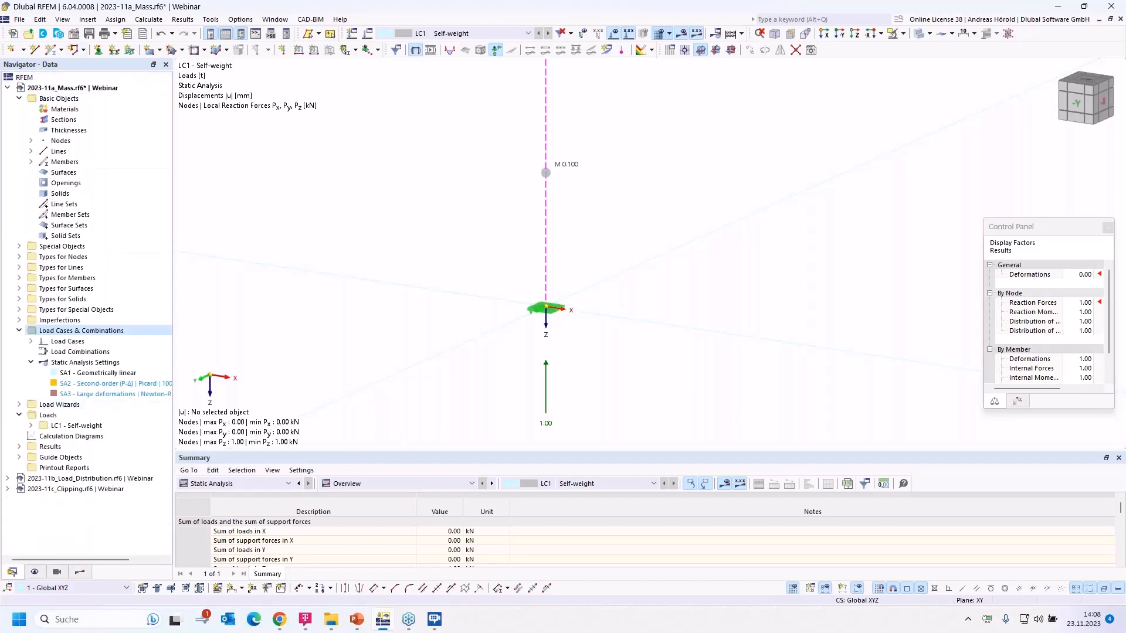
pyautogui.click(7, 87)
pyautogui.doubleClick(81, 100)
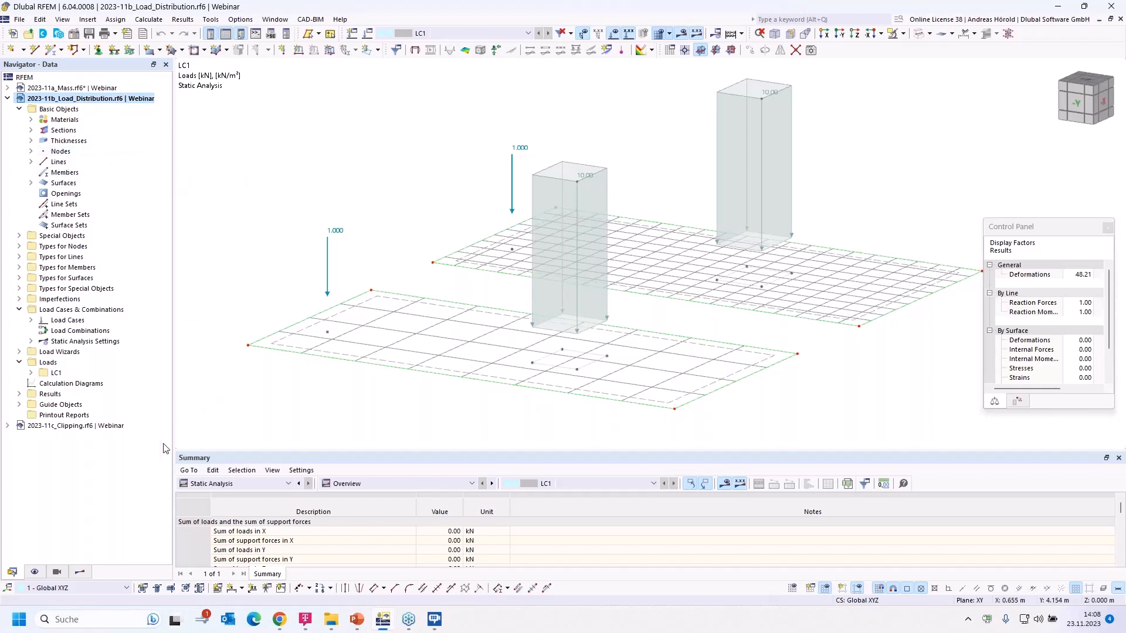
# - Display the Distribution of Loads results for LC1 on both meshed surfaces
pyautogui.click(80, 574)
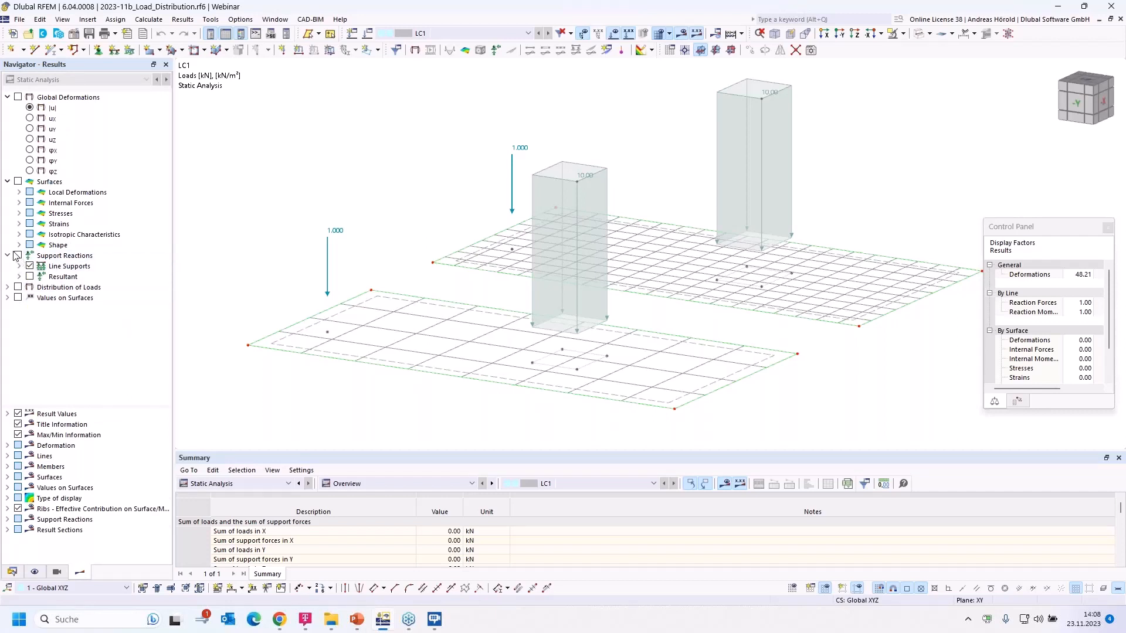
pyautogui.click(7, 287)
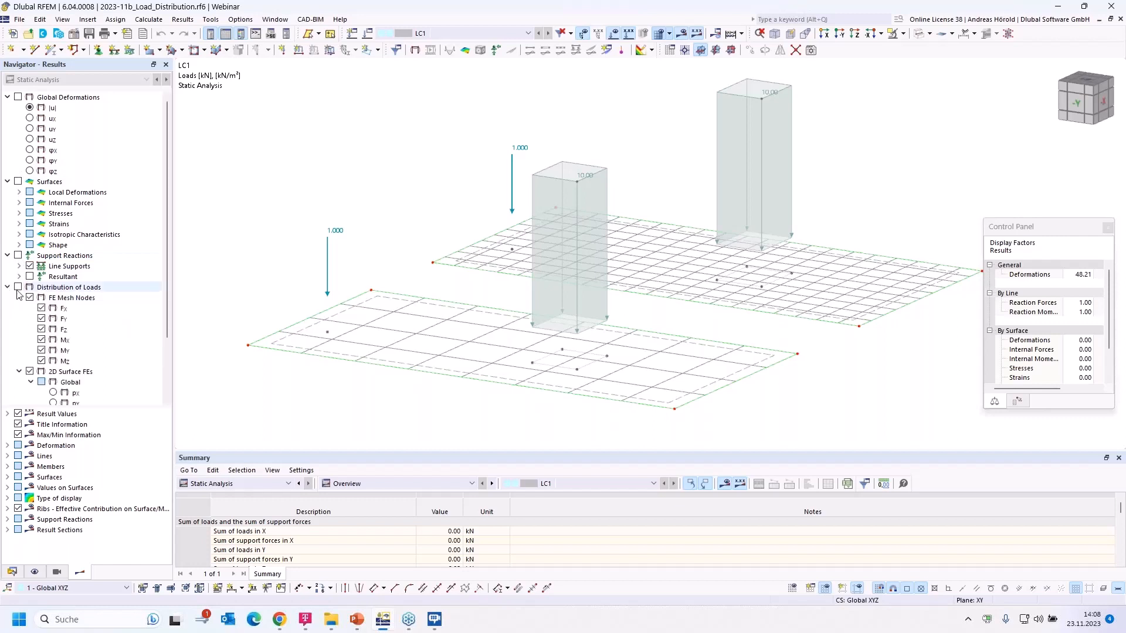
pyautogui.click(18, 287)
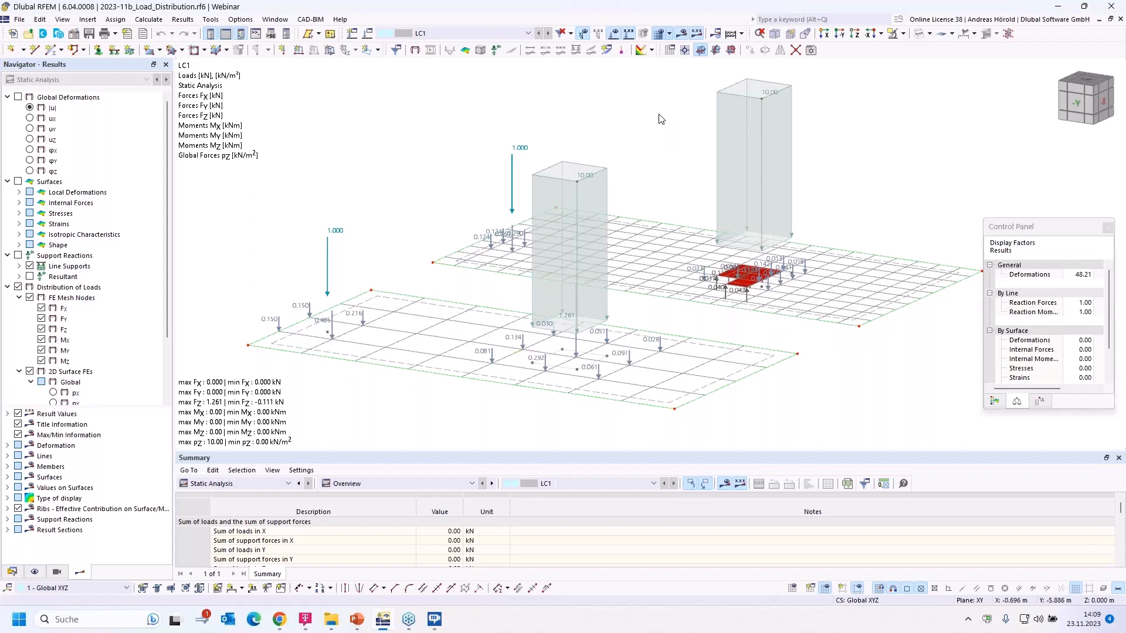
# - Check the target length of finite elements in the global mesh settings without changing anything
pyautogui.click(669, 34)
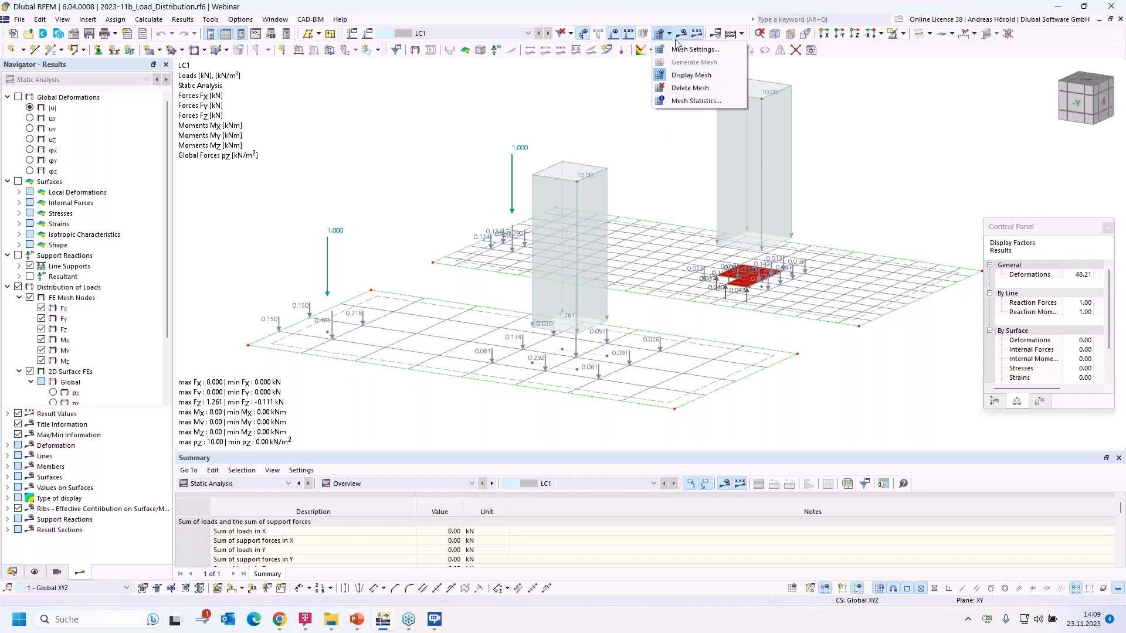
pyautogui.click(684, 49)
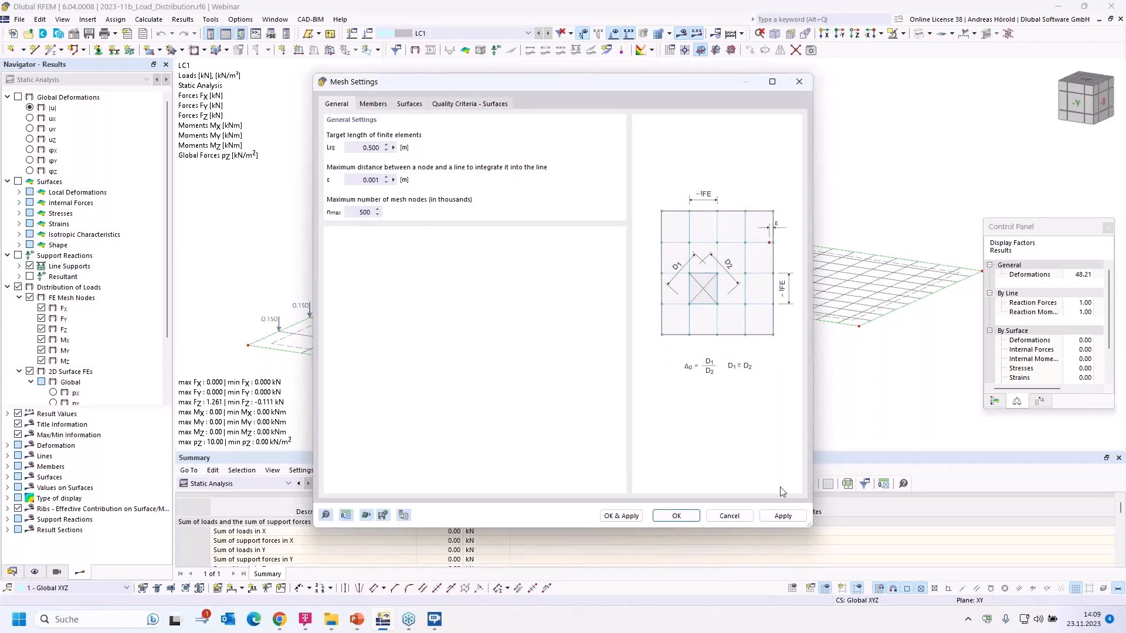
pyautogui.click(730, 519)
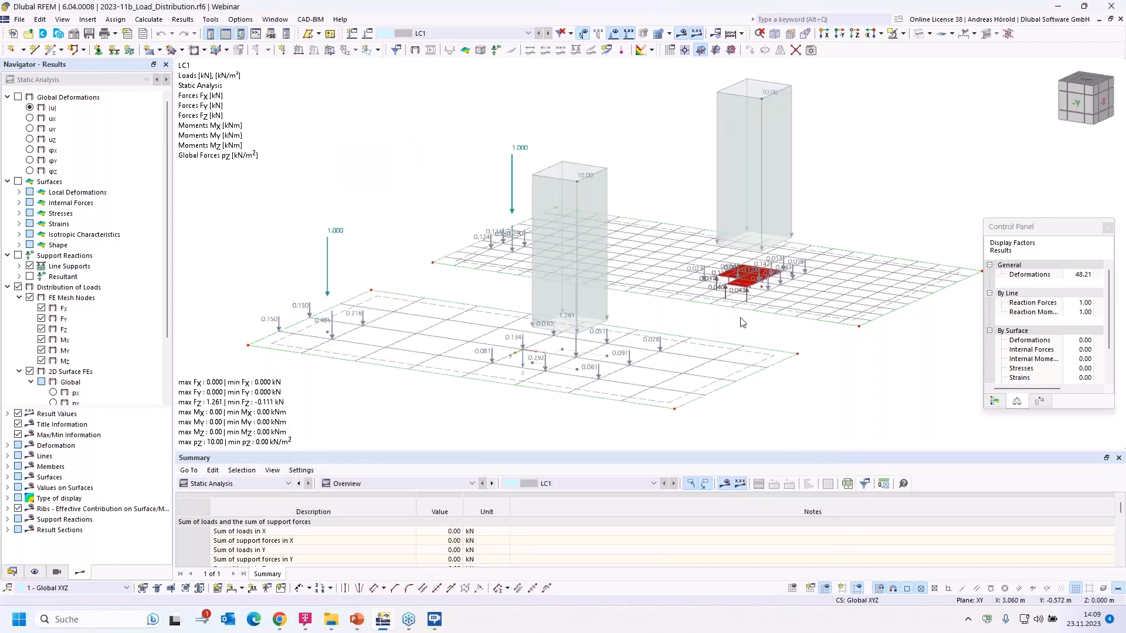
# - Check the mesh refinement assigned to surface No. 2, leaving the surface unchanged
pyautogui.doubleClick(773, 313)
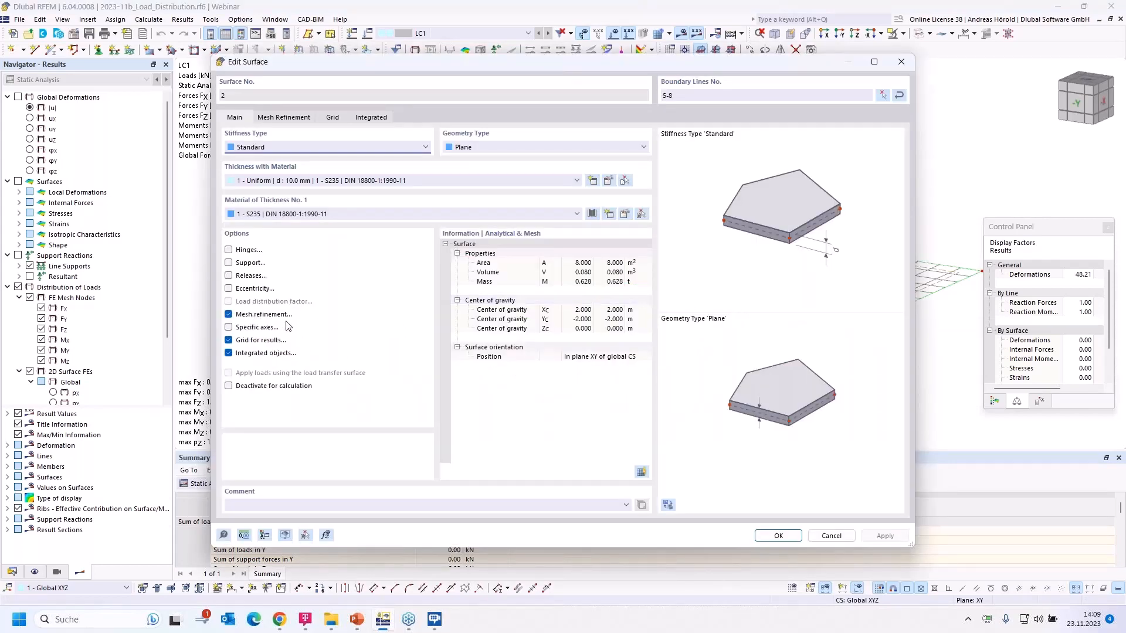
pyautogui.click(274, 118)
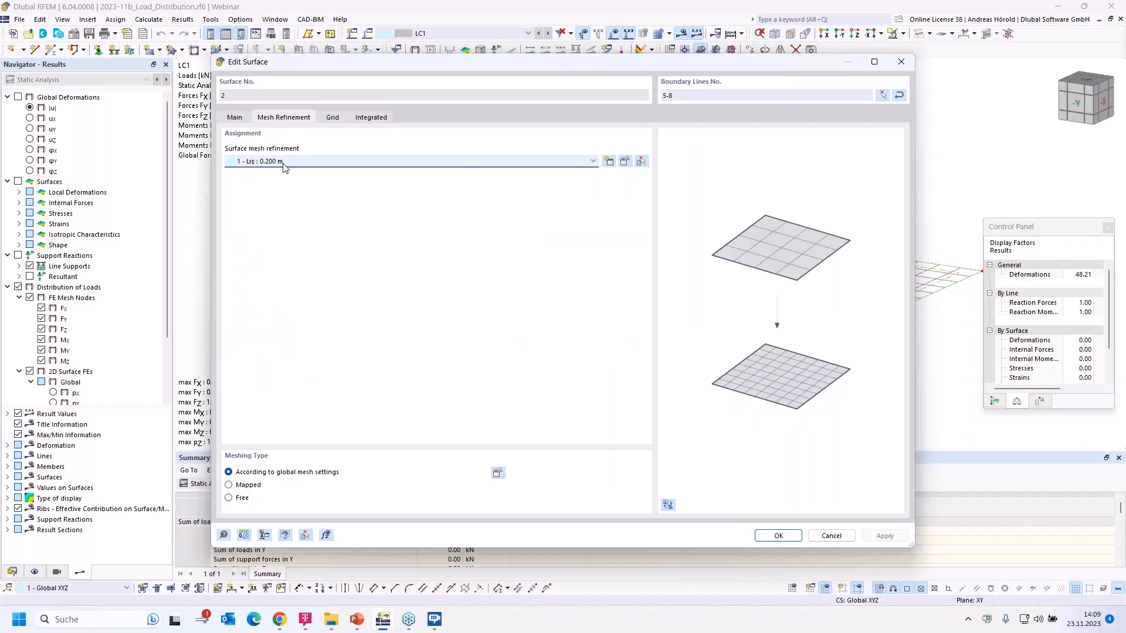
pyautogui.click(827, 536)
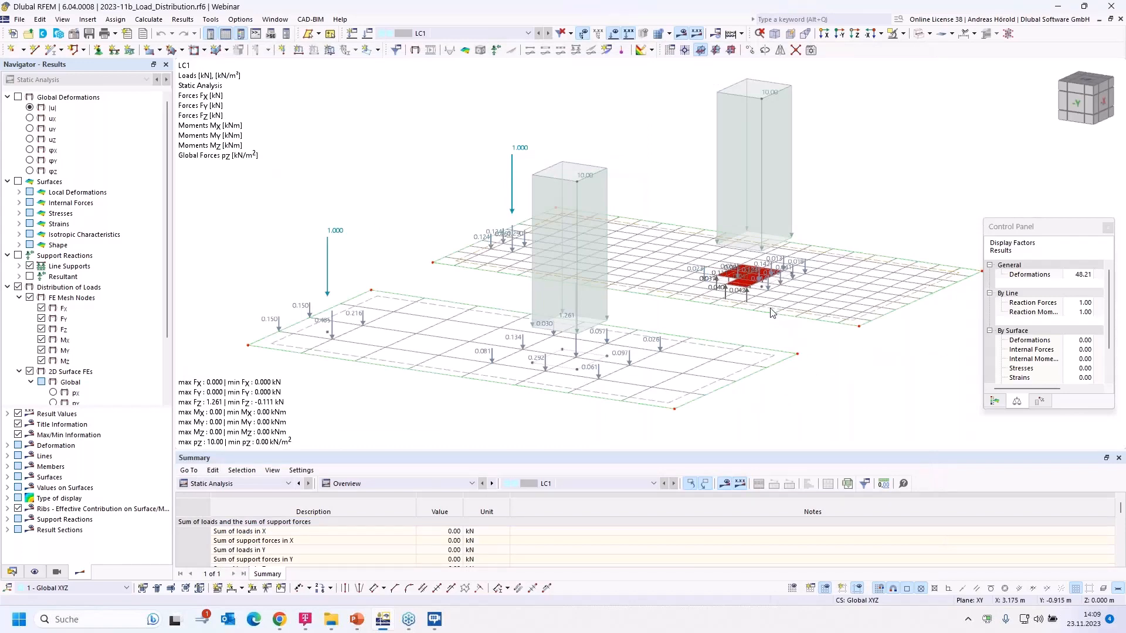
# - Display the support reactions along the line supports of both surfaces together with the load distribution
pyautogui.keyDown('ctrl'); pyautogui.moveTo(728, 330); pyautogui.dragTo(727, 294, button='middle'); pyautogui.keyUp('ctrl')
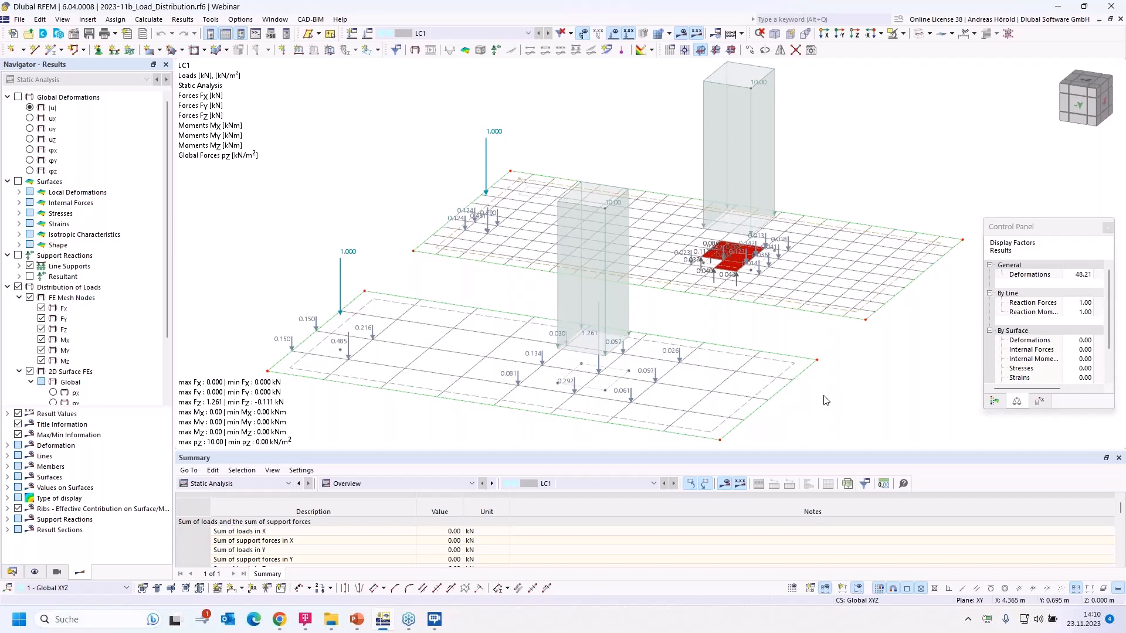
pyautogui.moveTo(813, 407); pyautogui.dragTo(768, 381, button='middle')
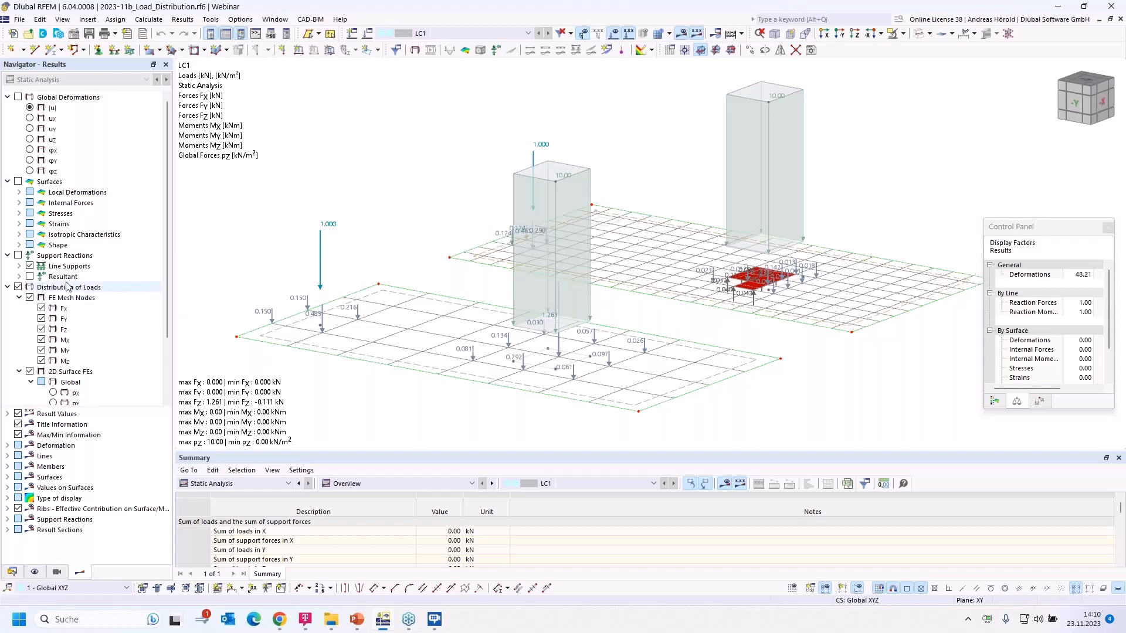
pyautogui.click(18, 255)
pyautogui.scroll(-1, 652, 282)
pyautogui.moveTo(651, 276); pyautogui.dragTo(613, 238, button='middle')
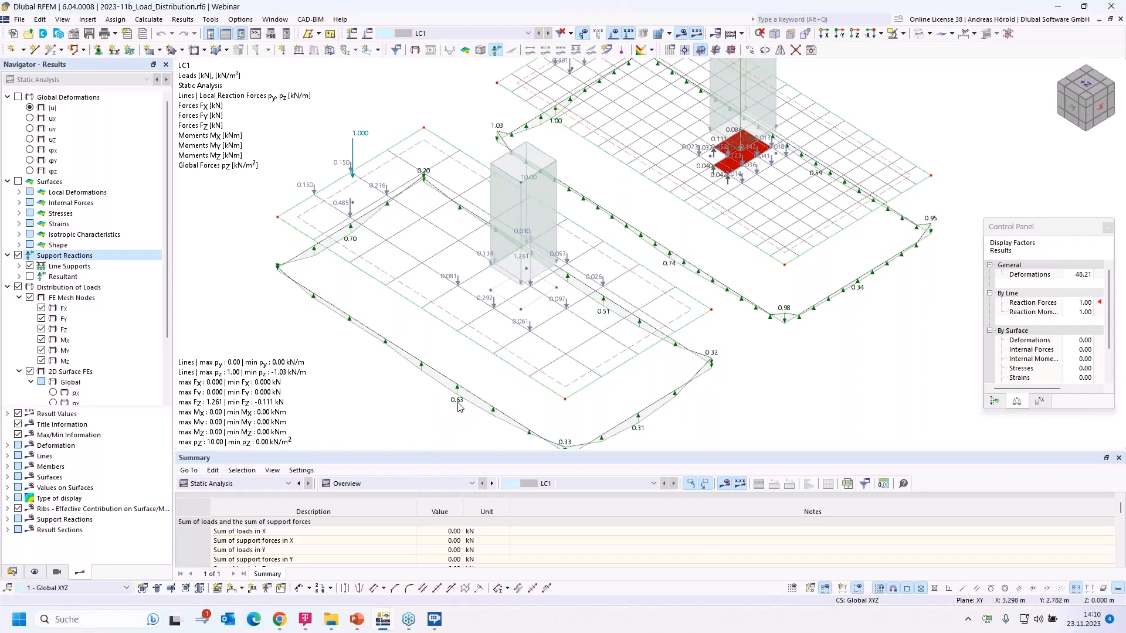
# - Compare the line support reactions of the coarsely and finely meshed surfaces from several viewing angles
pyautogui.keyDown('ctrl'); pyautogui.moveTo(380, 385); pyautogui.dragTo(663, 346, button='middle'); pyautogui.keyUp('ctrl')
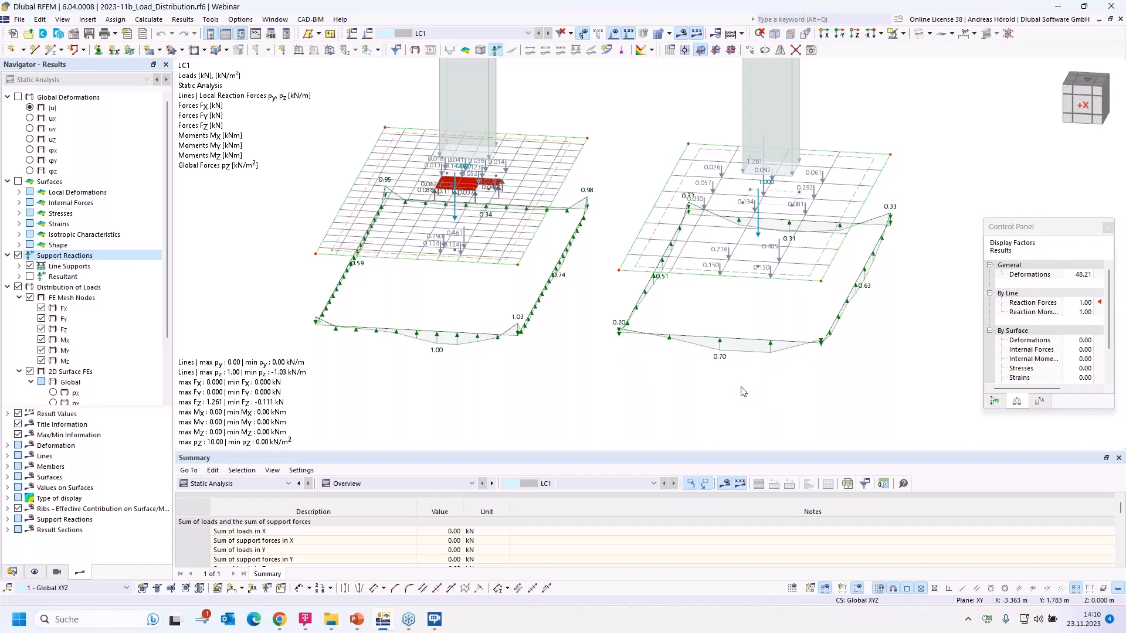
pyautogui.moveTo(741, 387)
pyautogui.keyDown('ctrl'); pyautogui.mouseDown(button='middle')
pyautogui.moveTo(712, 377)
pyautogui.moveTo(753, 397)
pyautogui.mouseUp(button='middle'); pyautogui.keyUp('ctrl')
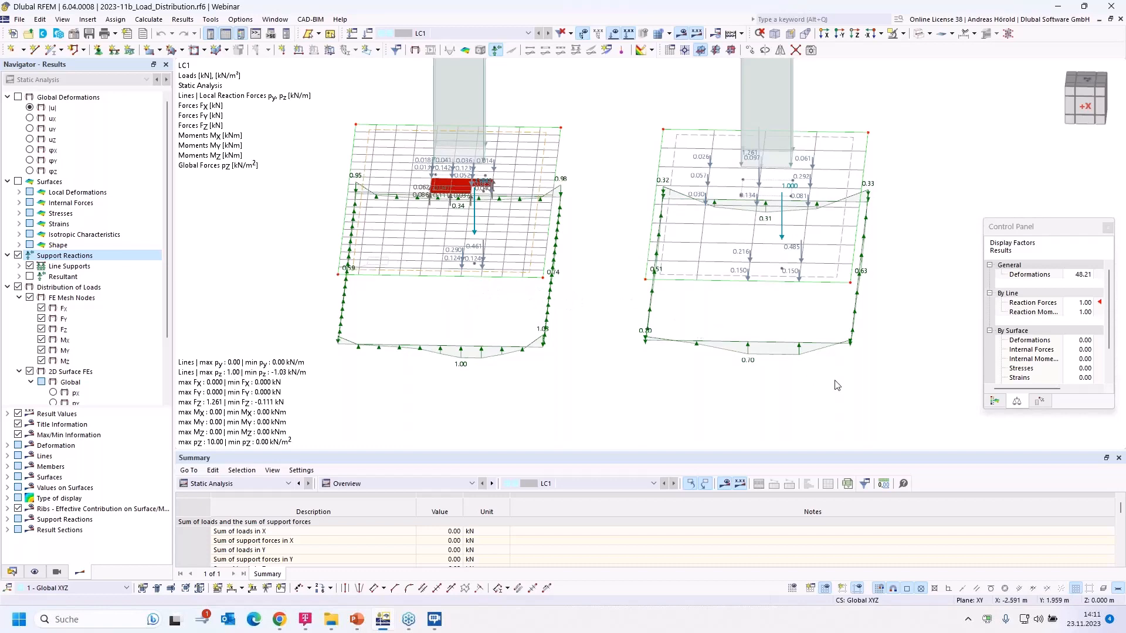
pyautogui.keyDown('ctrl'); pyautogui.moveTo(837, 384); pyautogui.dragTo(788, 388, button='middle'); pyautogui.keyUp('ctrl')
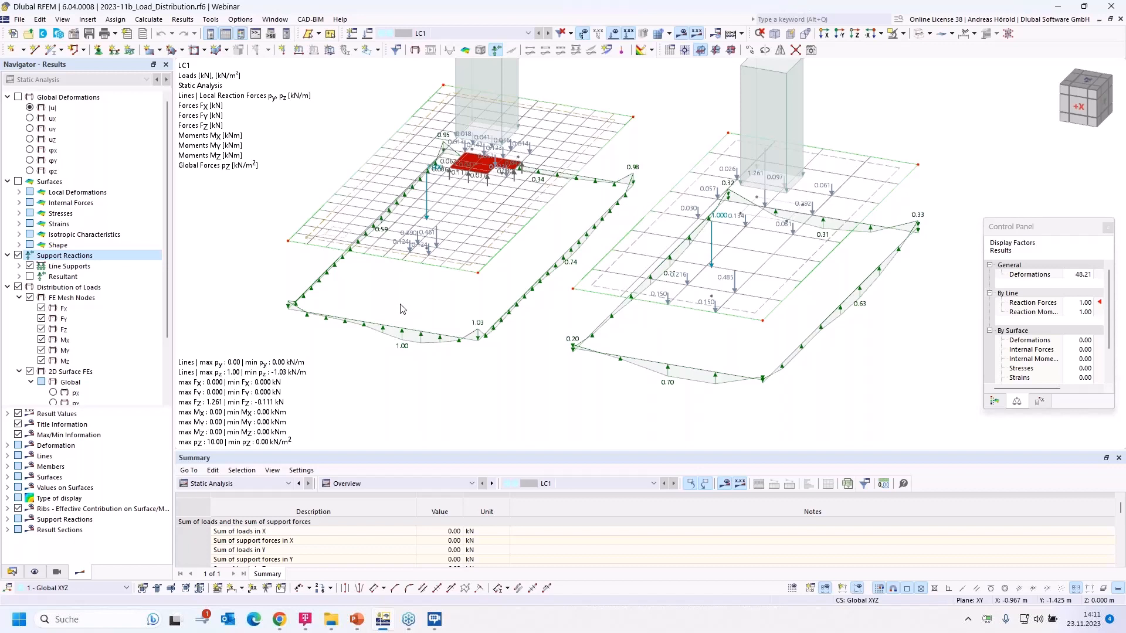
pyautogui.scroll(1, 402, 308)
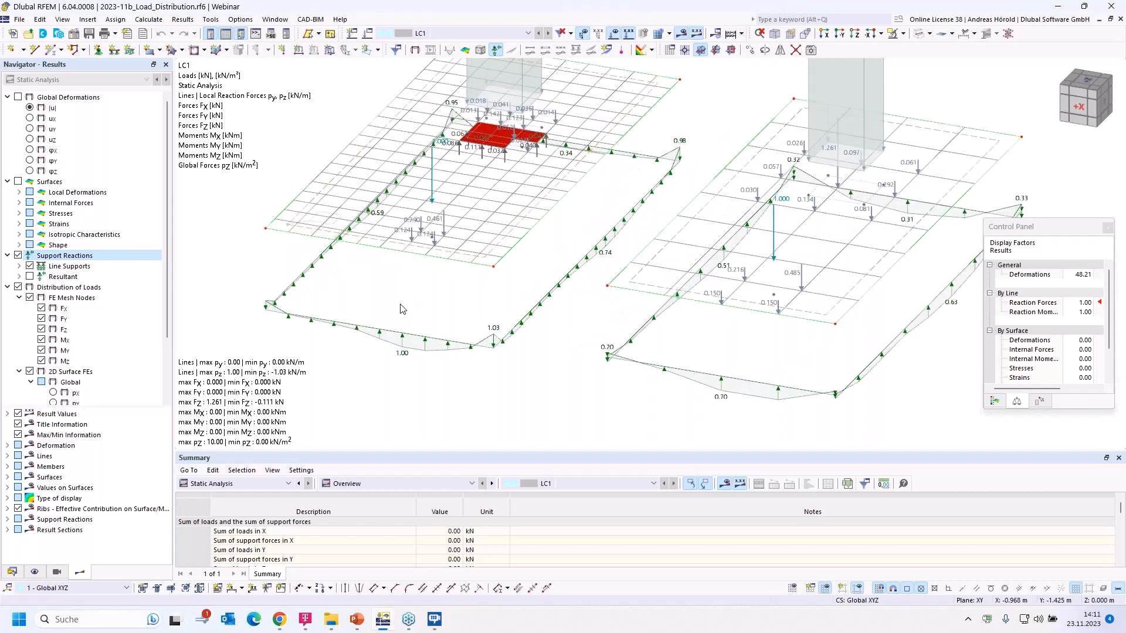
pyautogui.scroll(-3, 402, 308)
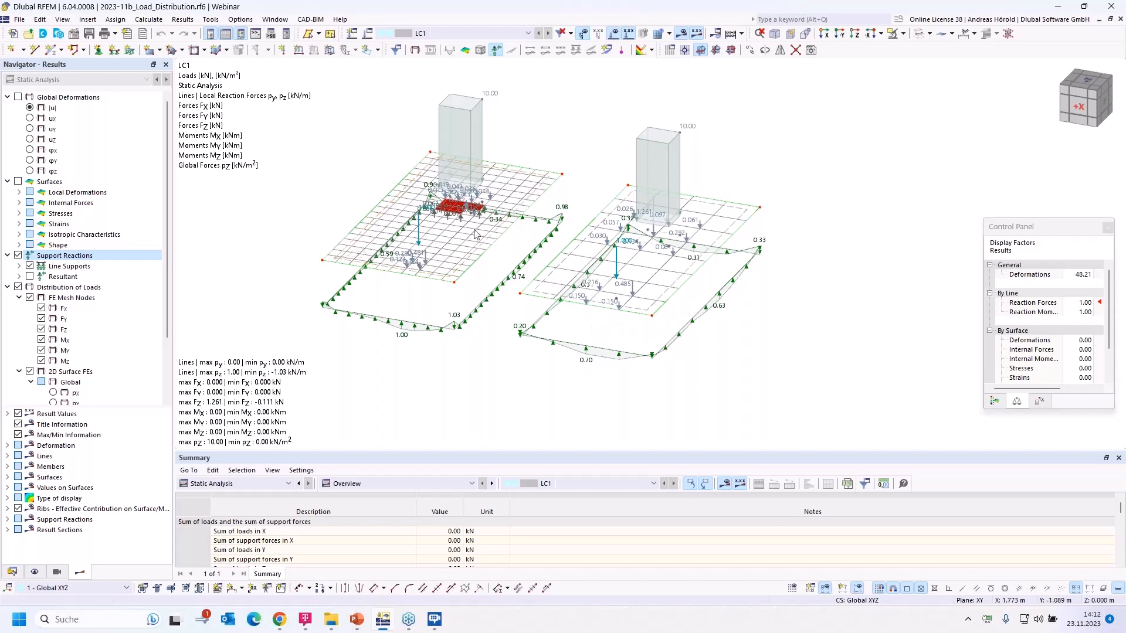
pyautogui.moveTo(785, 360)
pyautogui.keyDown('ctrl'); pyautogui.mouseDown(button='middle')
pyautogui.moveTo(776, 337)
pyautogui.moveTo(779, 355)
pyautogui.mouseUp(button='middle'); pyautogui.keyUp('ctrl')
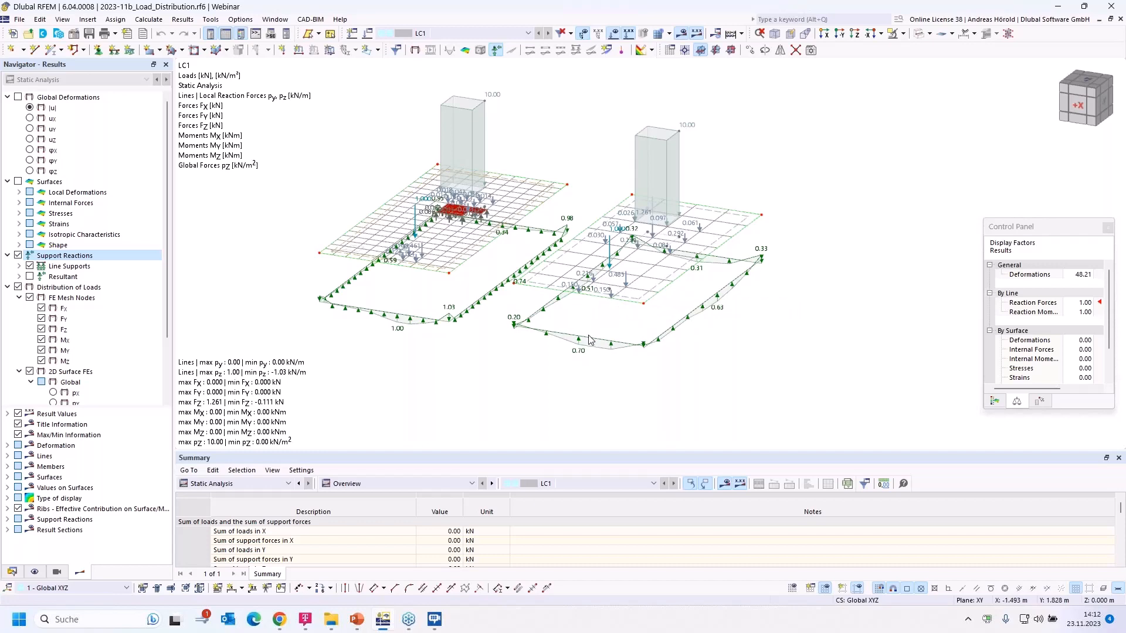
pyautogui.keyDown('ctrl'); pyautogui.moveTo(722, 364); pyautogui.dragTo(636, 372, button='middle'); pyautogui.keyUp('ctrl')
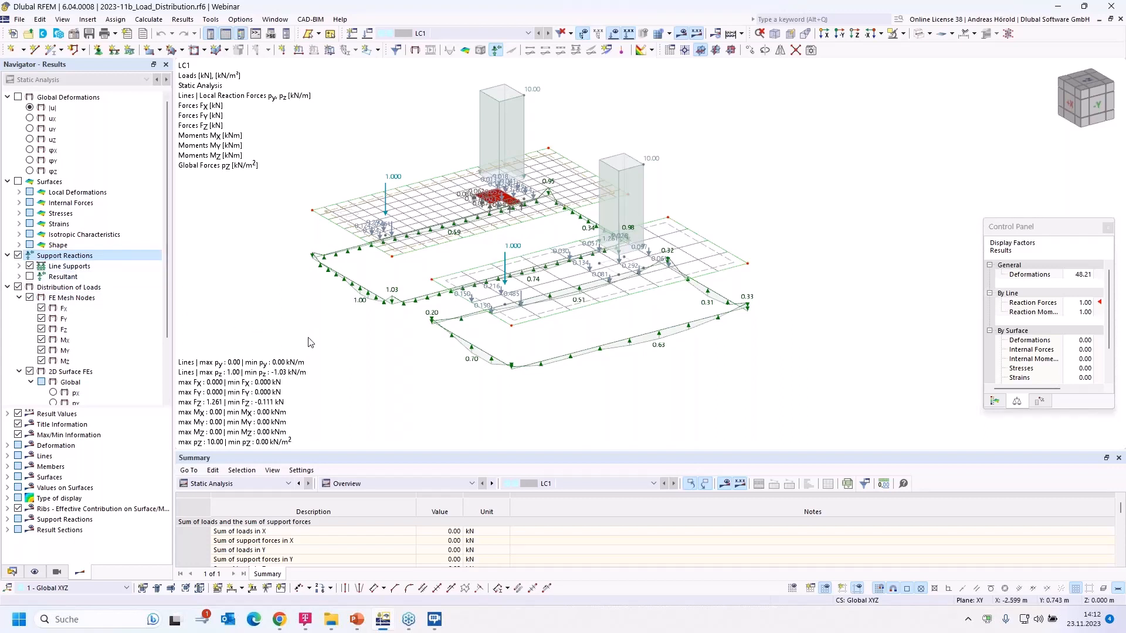
# - Switch to the model 2023-11c_Clipping.rf6 and list its clipping planes with their full descriptions readable in the navigator
pyautogui.click(12, 572)
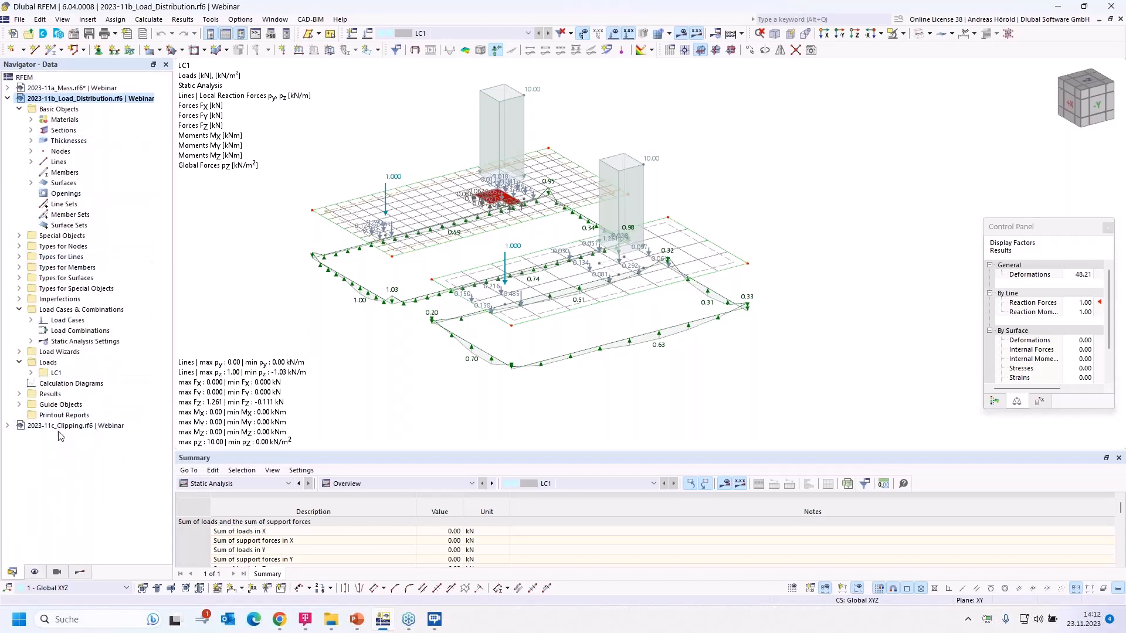
pyautogui.doubleClick(63, 427)
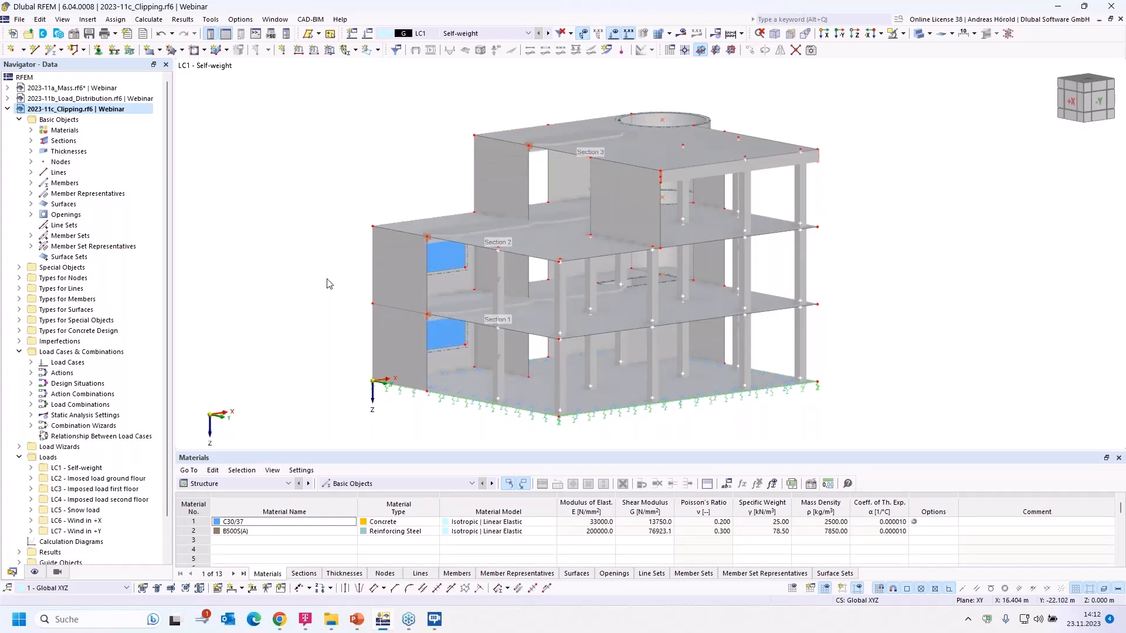
pyautogui.scroll(-2, 105, 486)
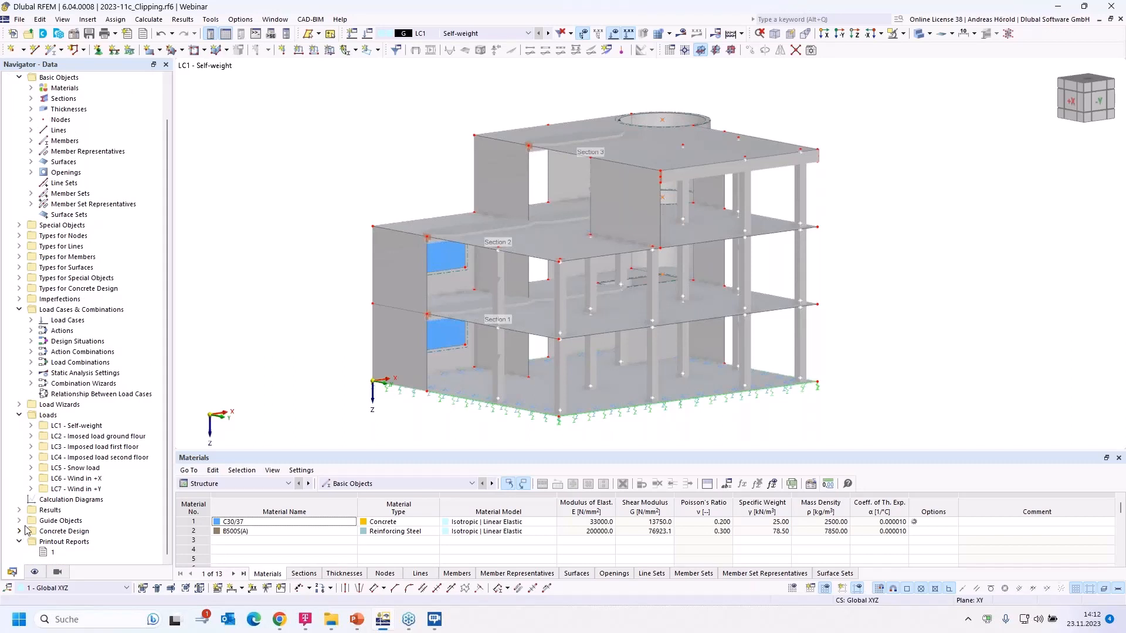
pyautogui.click(19, 521)
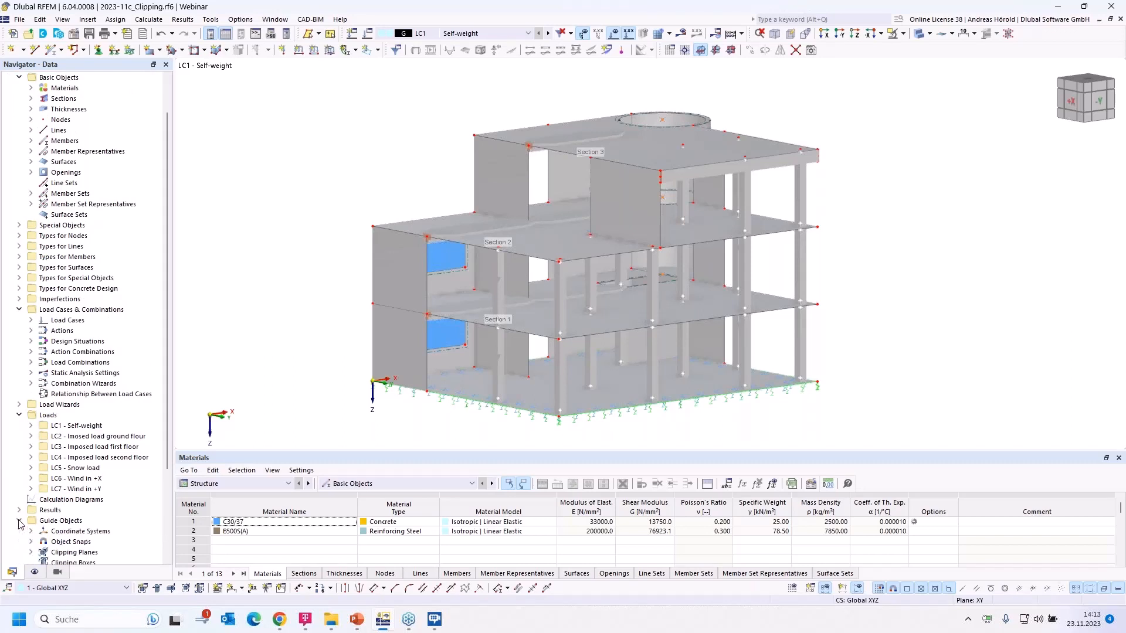
pyautogui.scroll(-4, 24, 530)
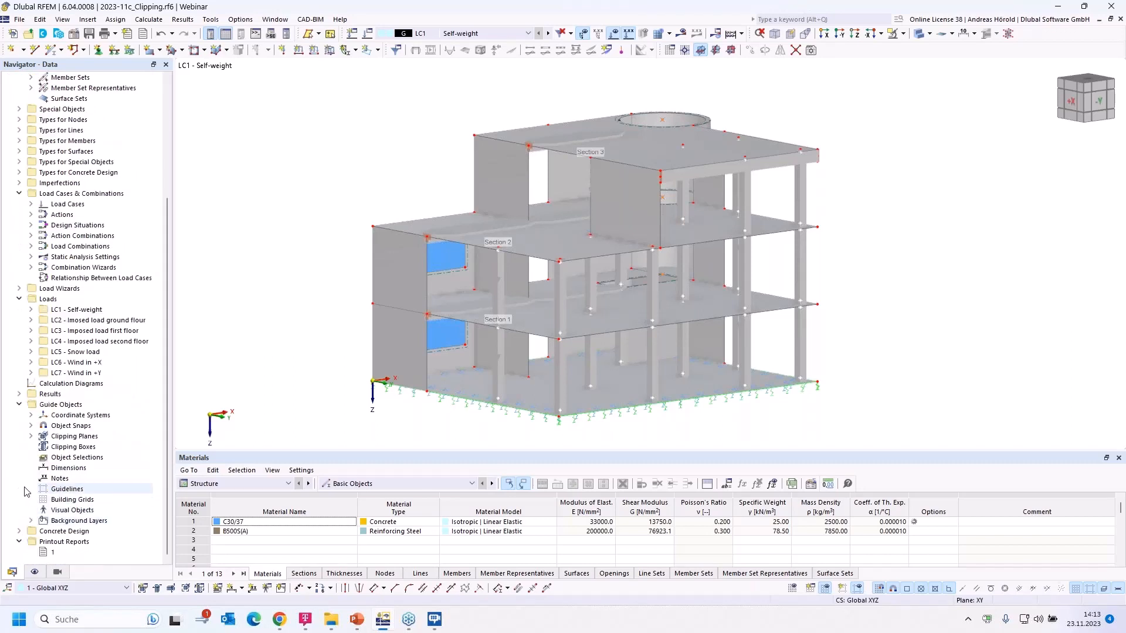
pyautogui.click(32, 437)
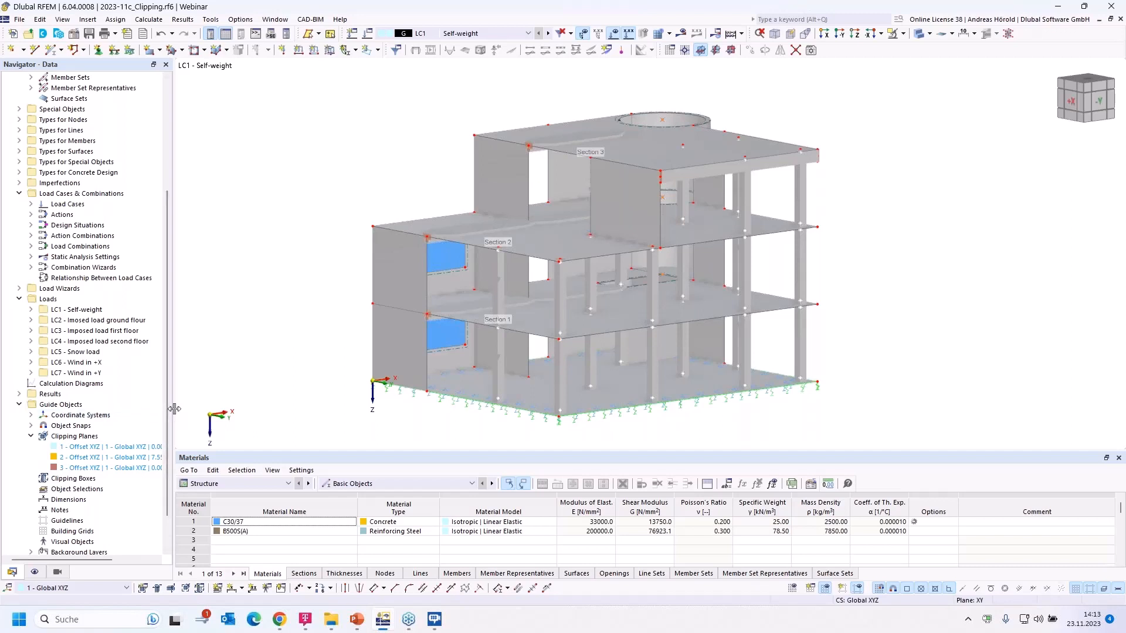
pyautogui.moveTo(173, 409); pyautogui.dragTo(252, 487)
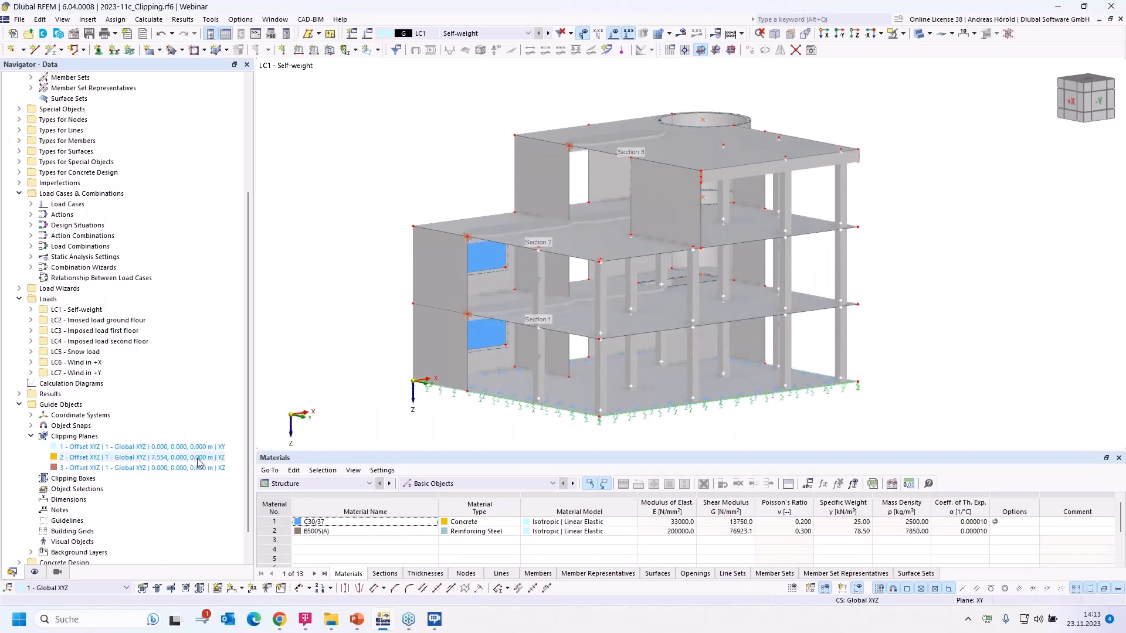
# - Switch on YZ clipping plane 2 and move it through the building to an X offset of about 5.65 m
pyautogui.rightClick(157, 461)
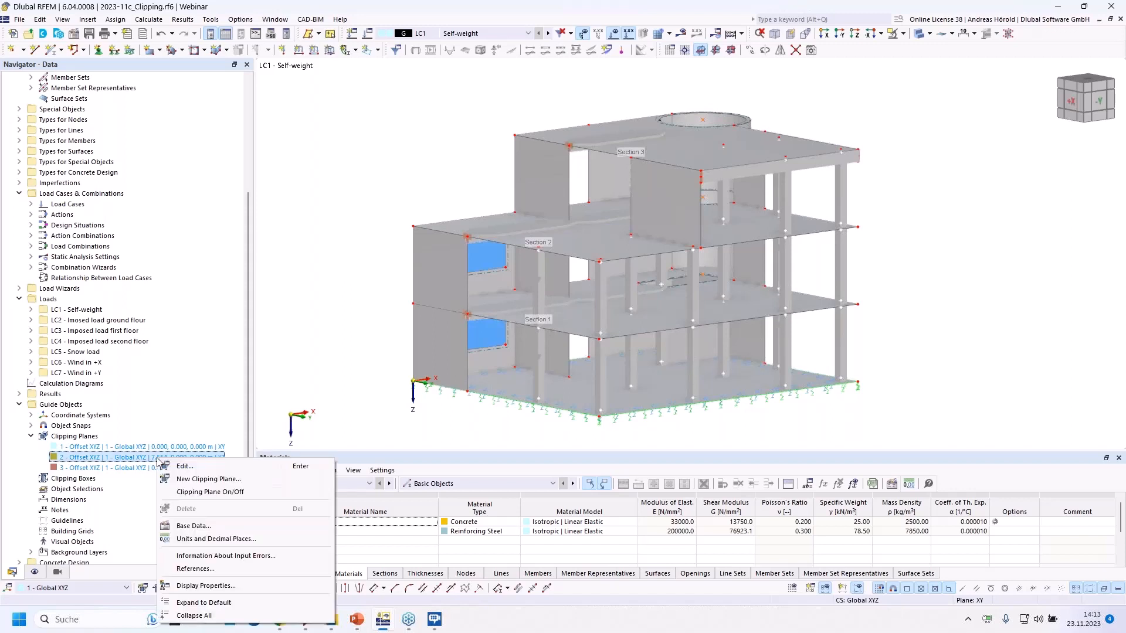
pyautogui.click(227, 493)
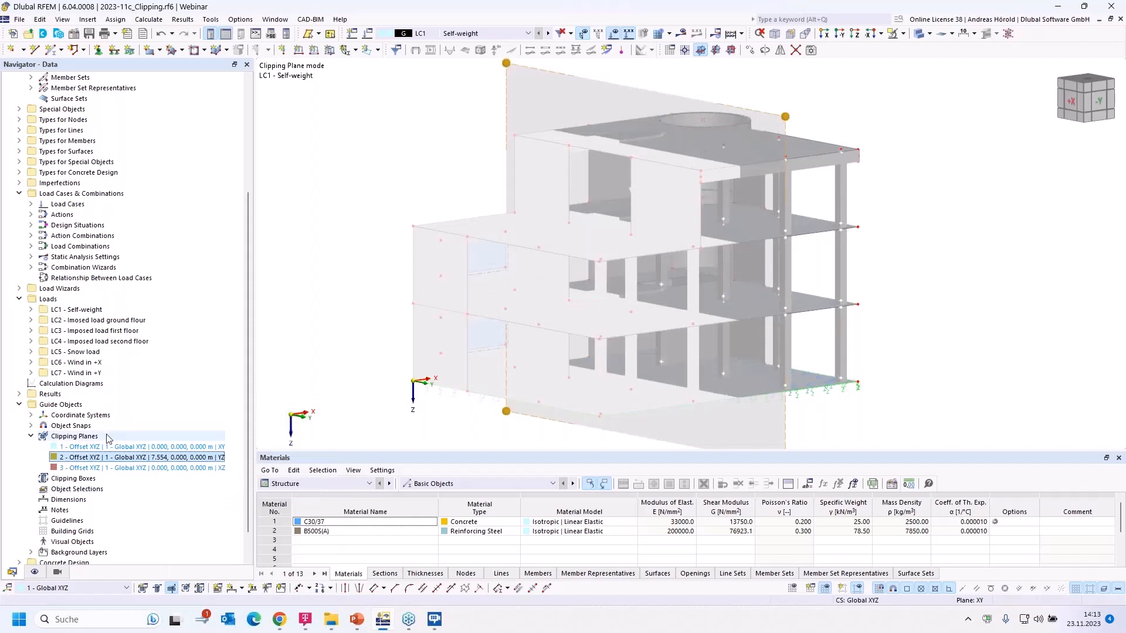
pyautogui.scroll(-2, 459, 363)
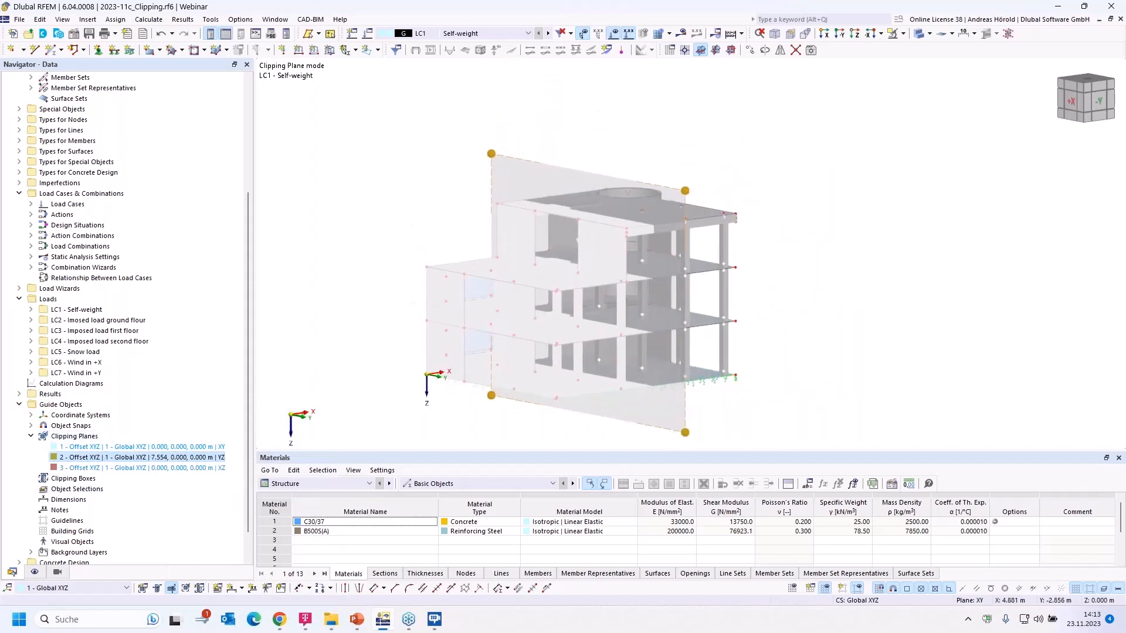
pyautogui.moveTo(459, 364); pyautogui.dragTo(451, 331, button='middle')
pyautogui.moveTo(678, 398); pyautogui.dragTo(583, 420)
pyautogui.click(598, 434)
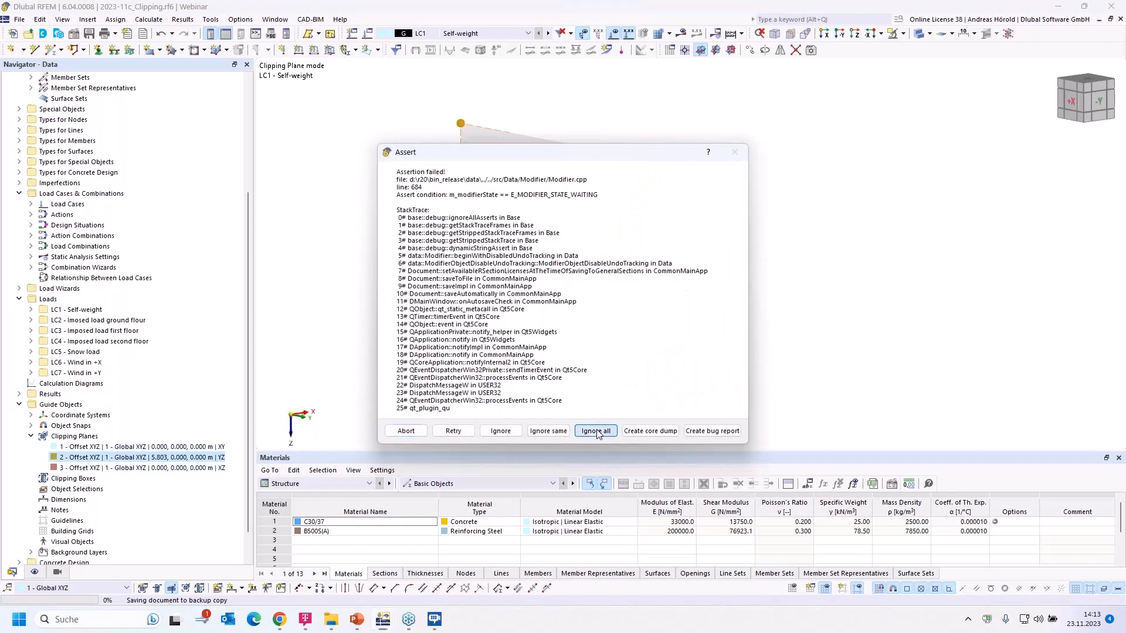
pyautogui.moveTo(674, 397); pyautogui.dragTo(645, 400)
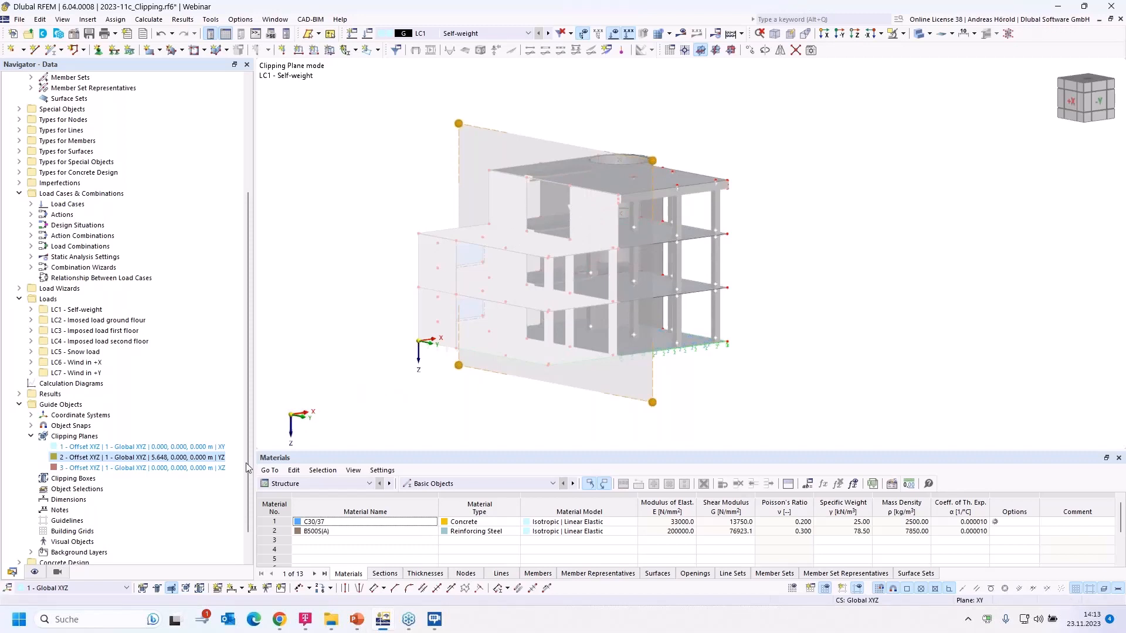
# - Turn off the display of clipped areas and inspect the remaining part of the building behind the clipping plane
pyautogui.click(34, 572)
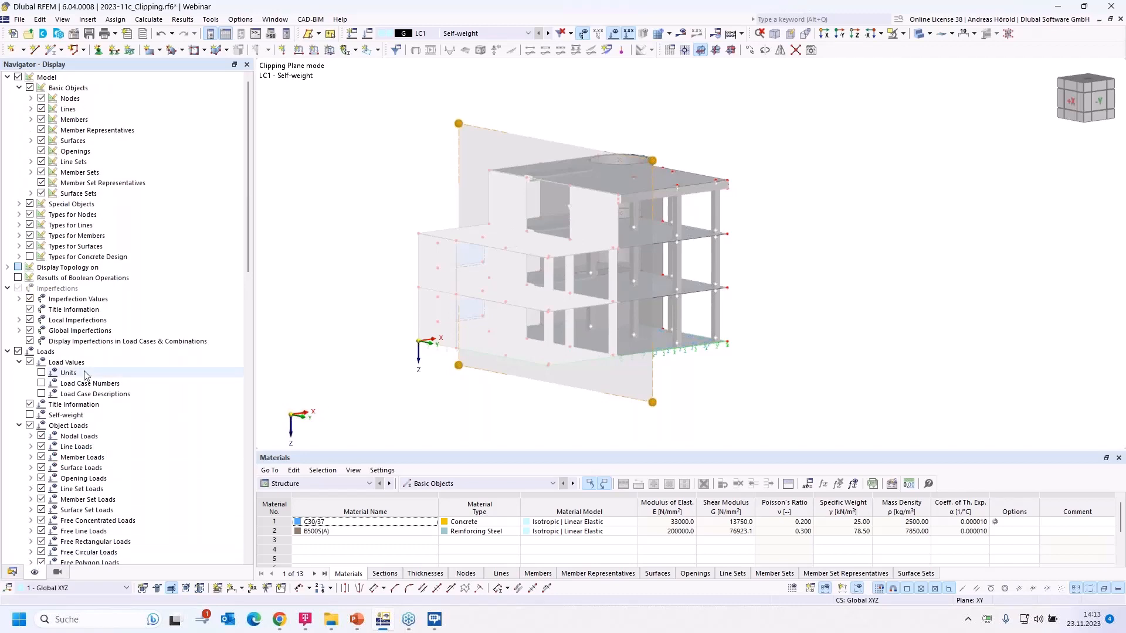
pyautogui.scroll(-8, 85, 375)
pyautogui.scroll(-10, 85, 375)
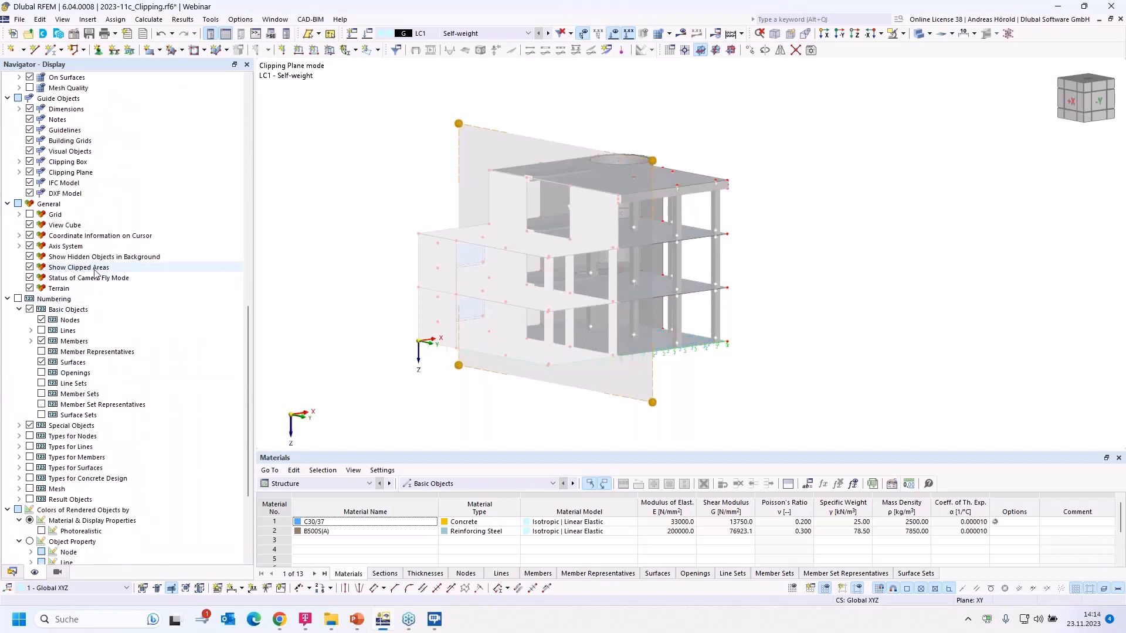
pyautogui.click(30, 267)
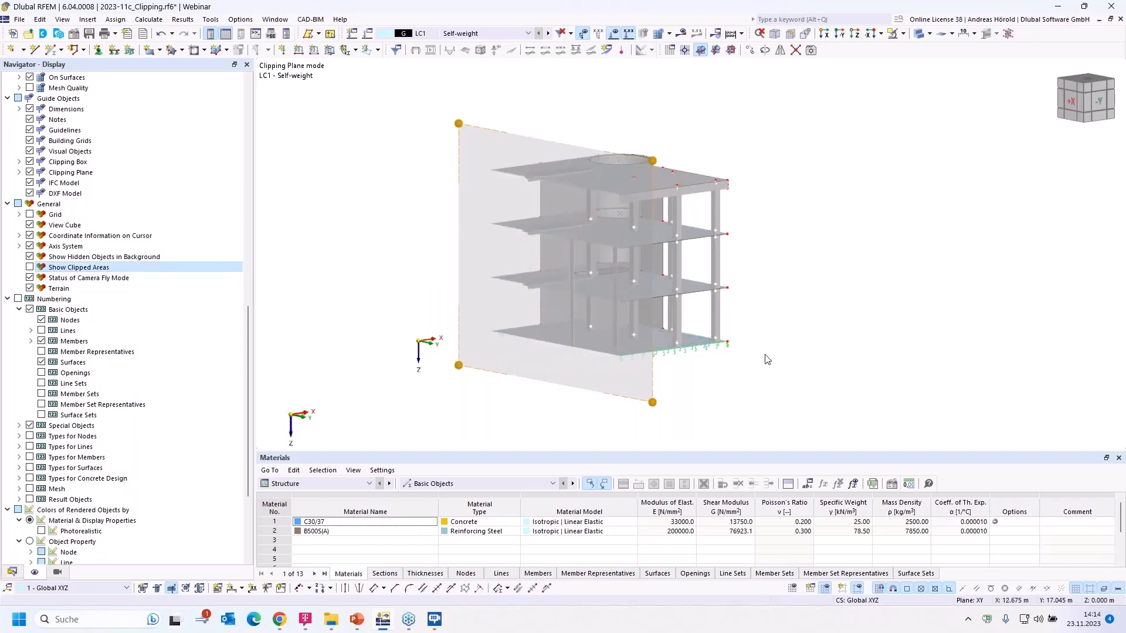
pyautogui.keyDown('ctrl'); pyautogui.moveTo(773, 356); pyautogui.dragTo(816, 359, button='middle'); pyautogui.keyUp('ctrl')
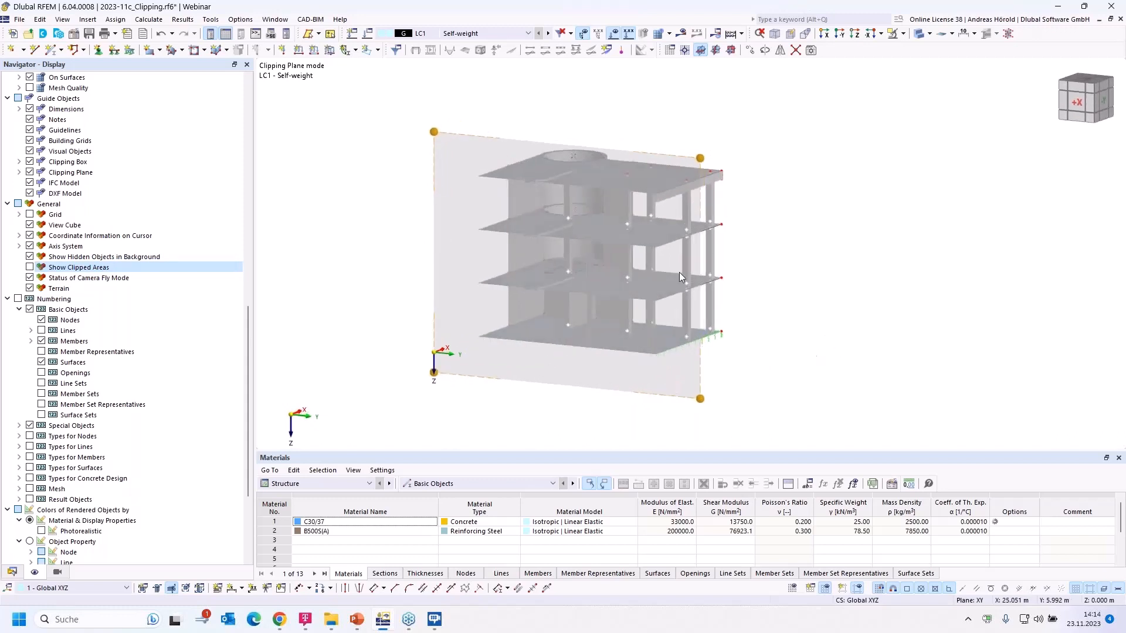
pyautogui.scroll(4, 564, 225)
pyautogui.scroll(-3, 592, 185)
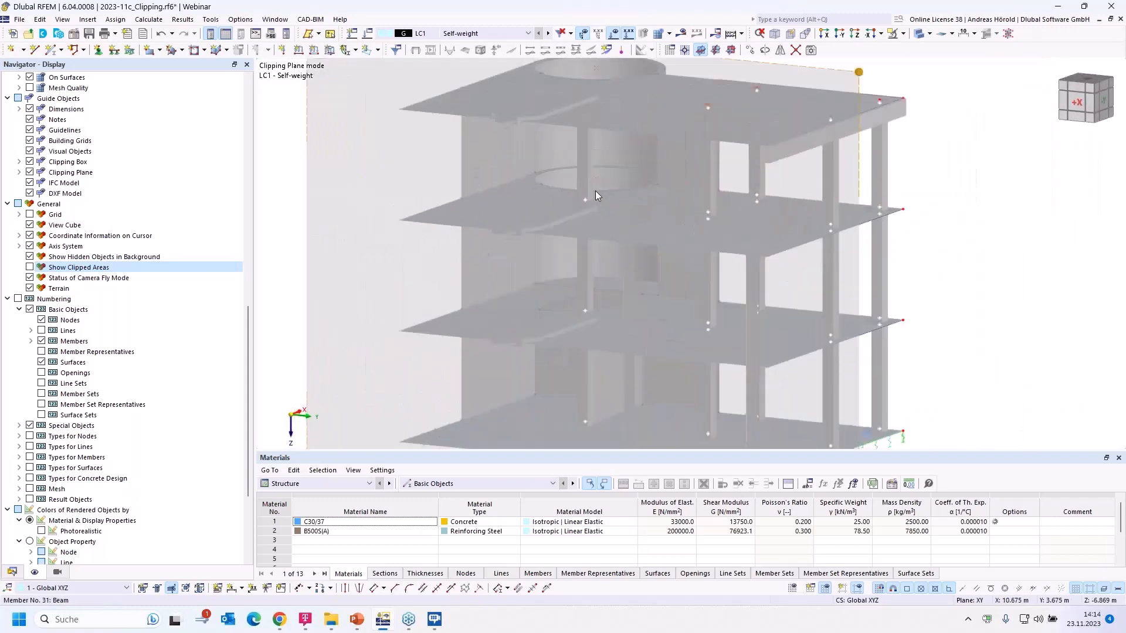
pyautogui.scroll(-1, 604, 205)
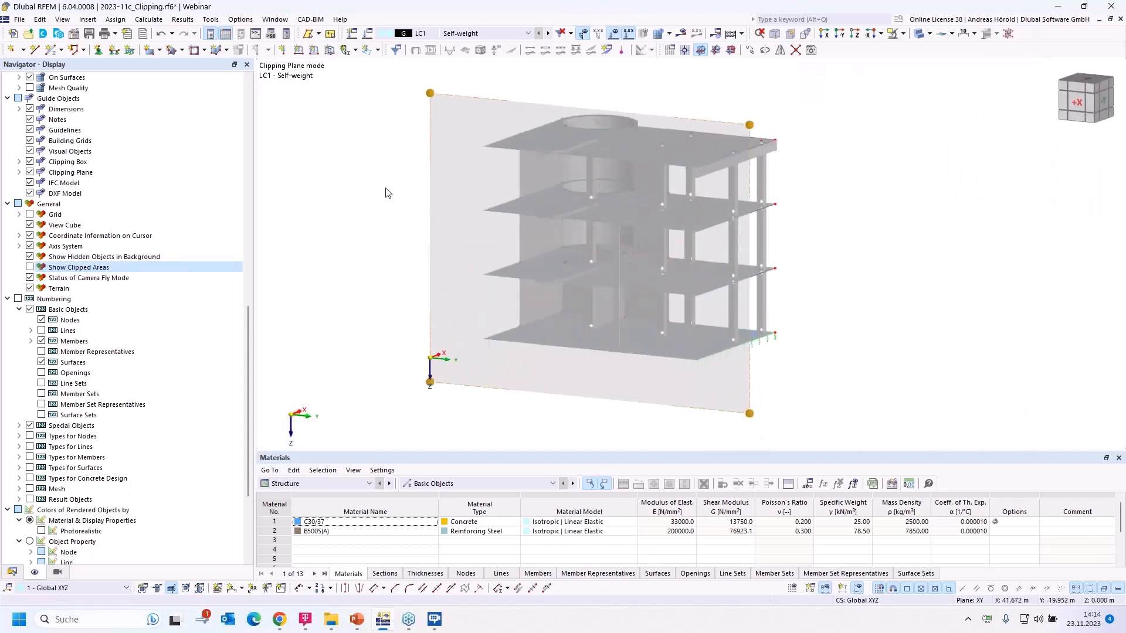
pyautogui.click(30, 268)
pyautogui.moveTo(874, 256); pyautogui.dragTo(764, 249, button='middle')
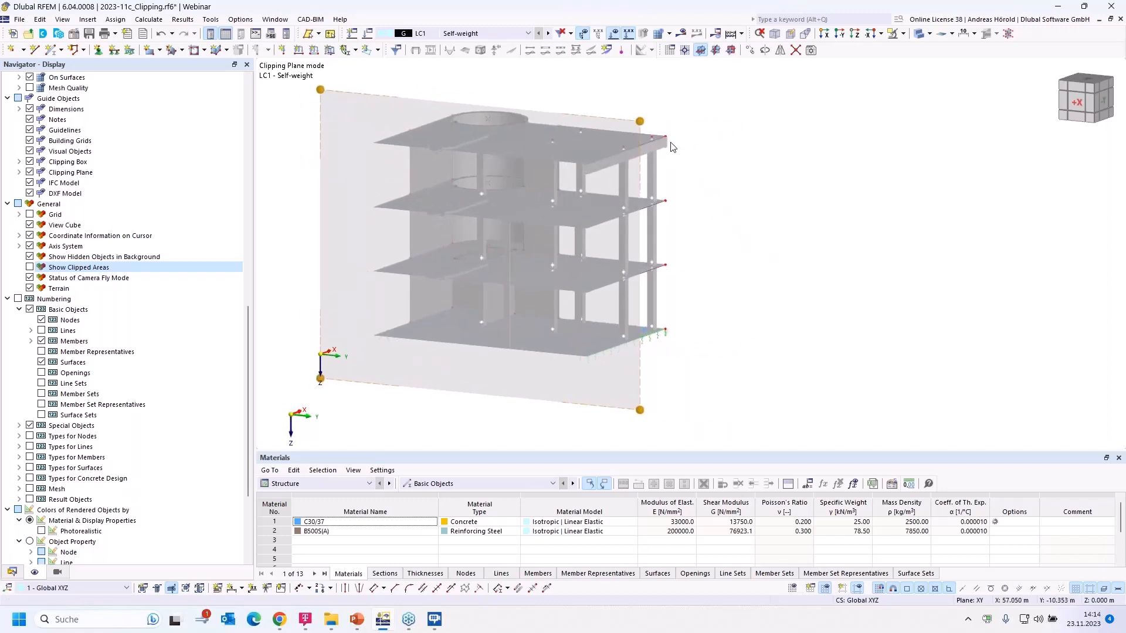
# - Set the screen opacity factor of the clipping planes to 0.100 in their display properties and apply it
pyautogui.rightClick(642, 124)
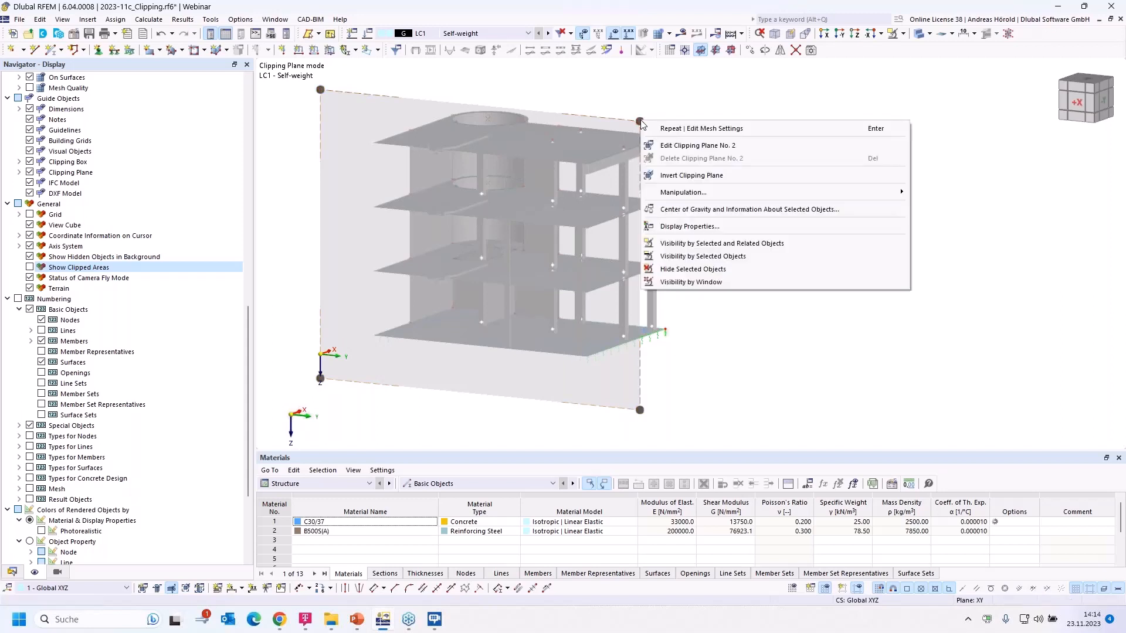
pyautogui.click(702, 228)
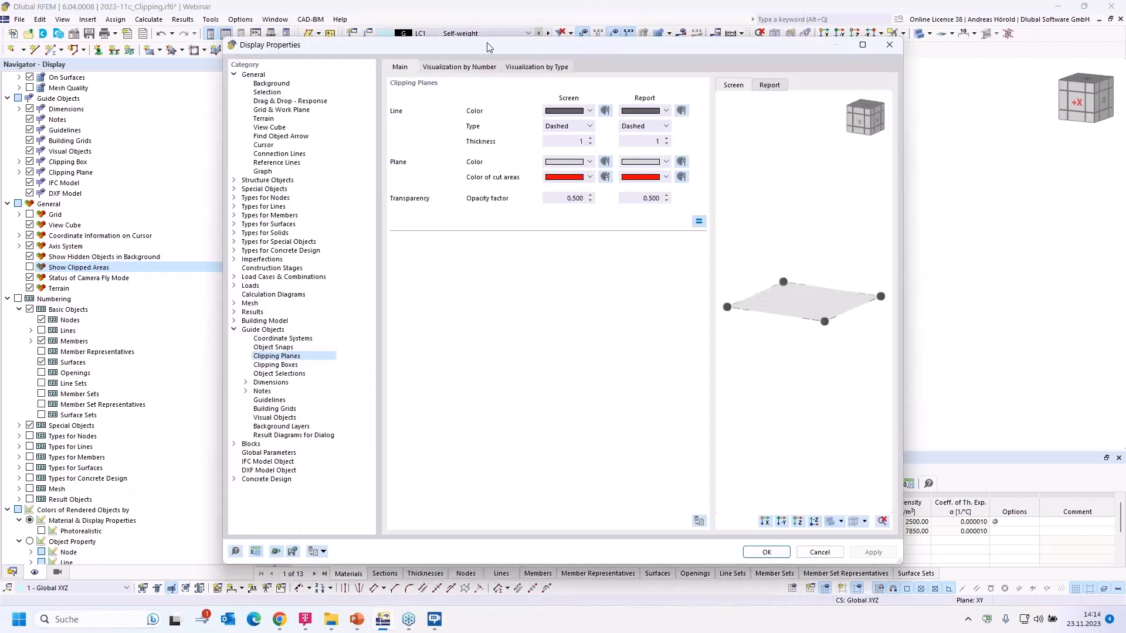
pyautogui.moveTo(489, 47); pyautogui.dragTo(708, 49)
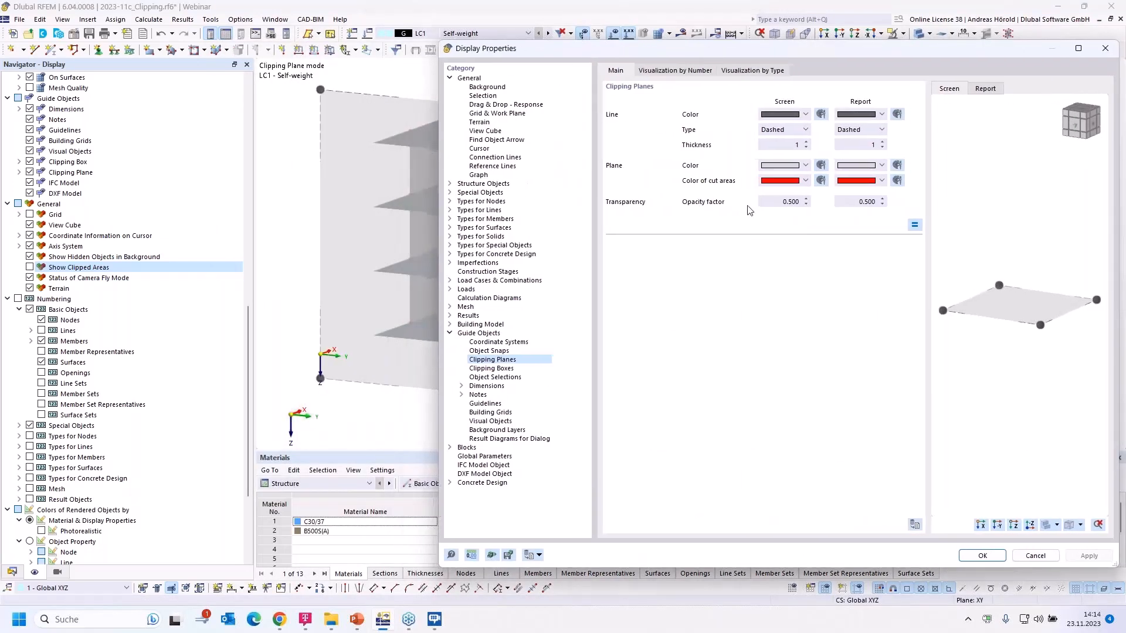
pyautogui.moveTo(789, 202); pyautogui.dragTo(797, 199)
pyautogui.write('1')
pyautogui.click(847, 201)
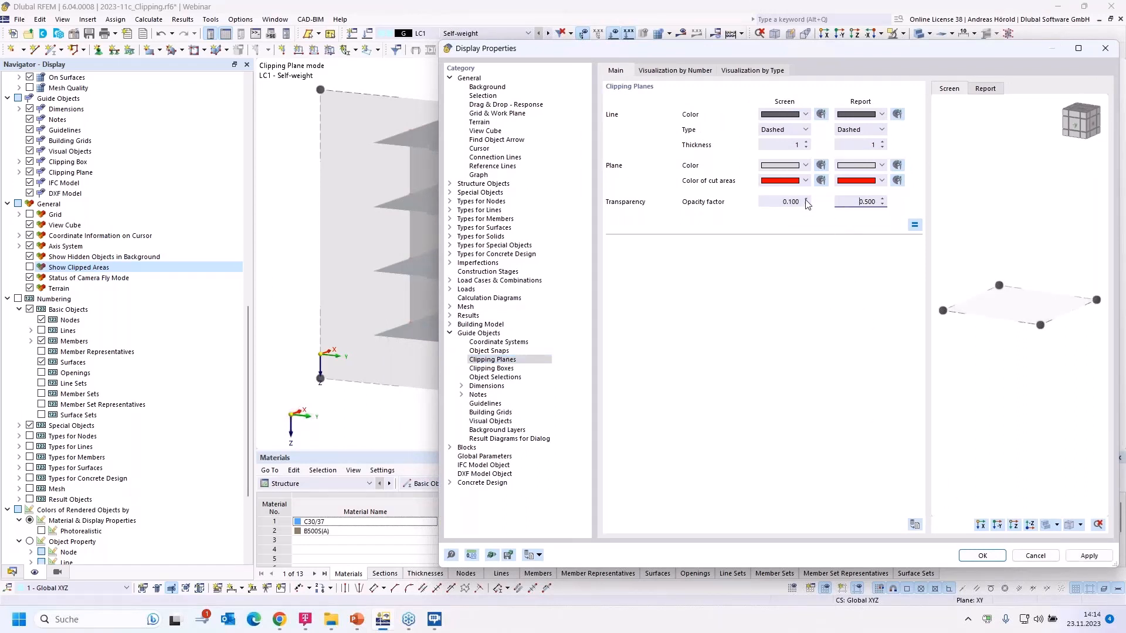
pyautogui.click(1090, 556)
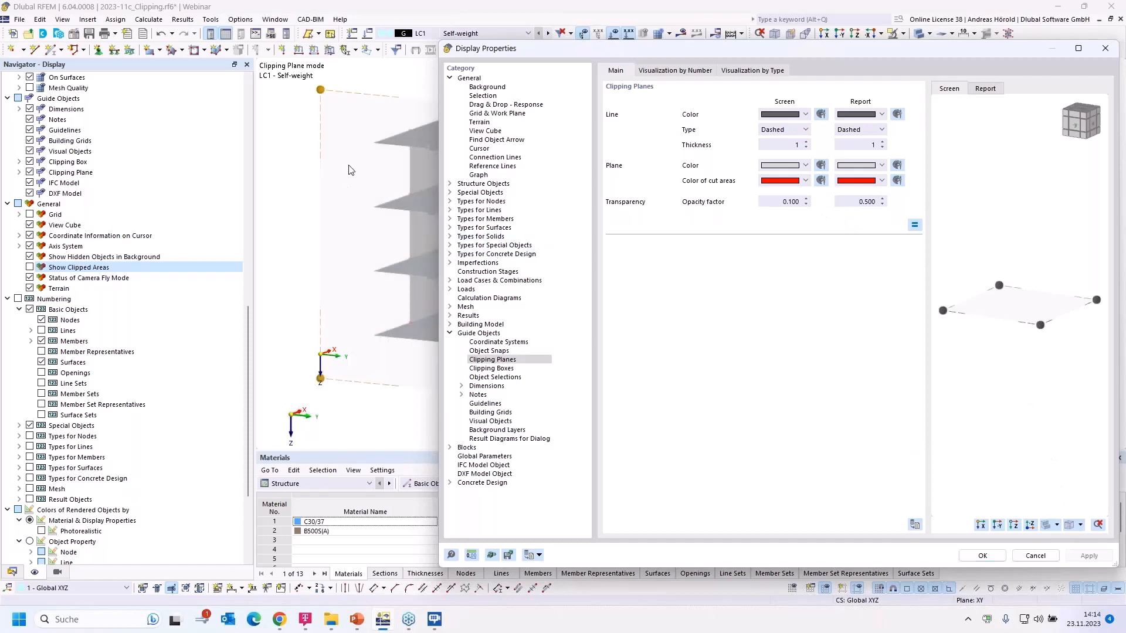
# - Apply a screen opacity factor of 0.900 to the clipping planes and close their display properties
pyautogui.moveTo(791, 202); pyautogui.dragTo(806, 201)
pyautogui.write('9')
pyautogui.click(849, 202)
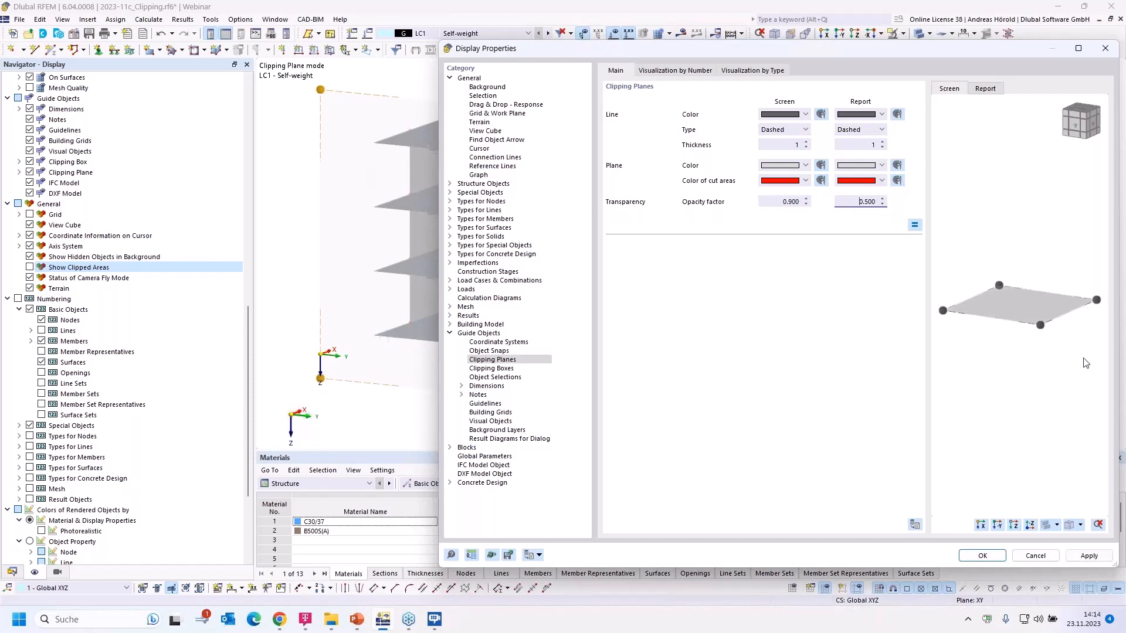
pyautogui.click(1086, 555)
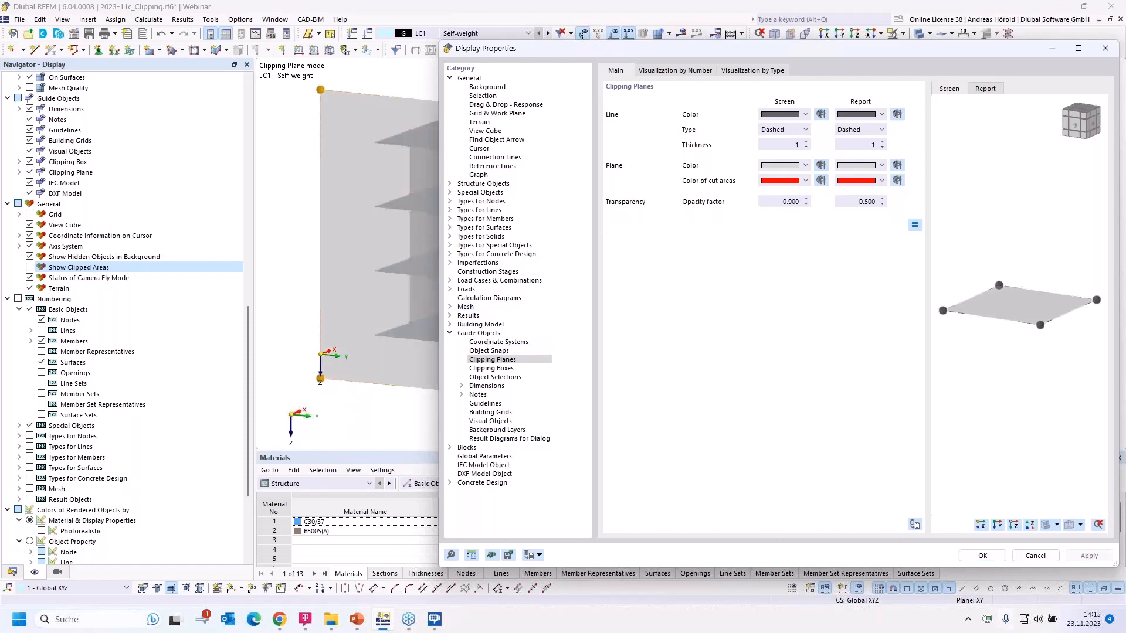
pyautogui.click(1034, 556)
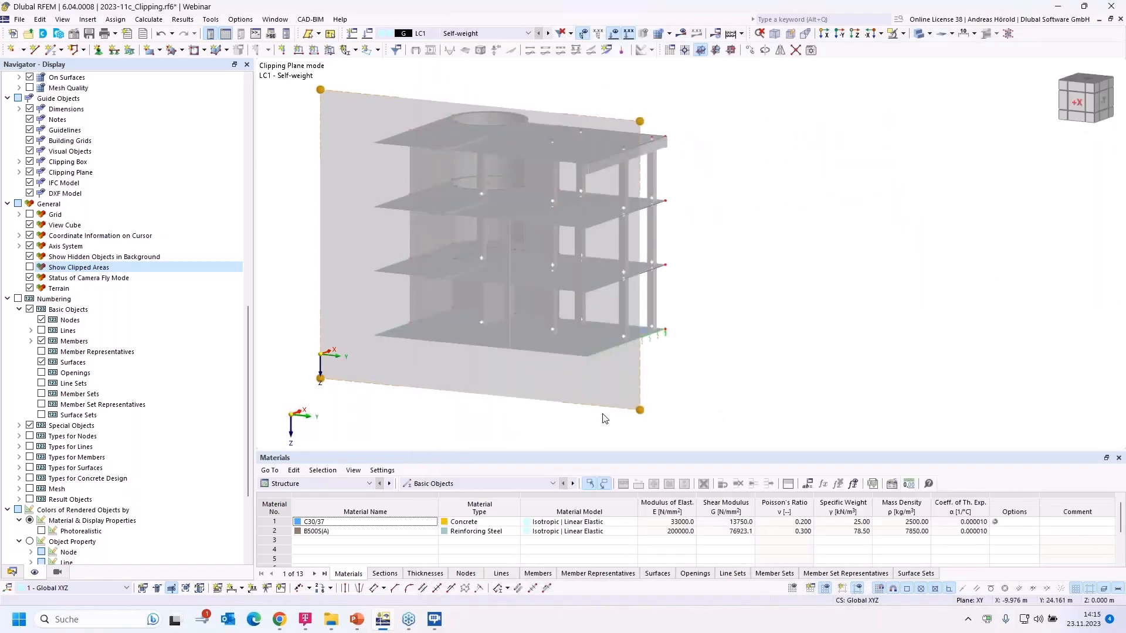
# - Select the stacked column members at the building's outer corner across all storeys and hide them
pyautogui.moveTo(781, 392); pyautogui.dragTo(685, 381, button='middle')
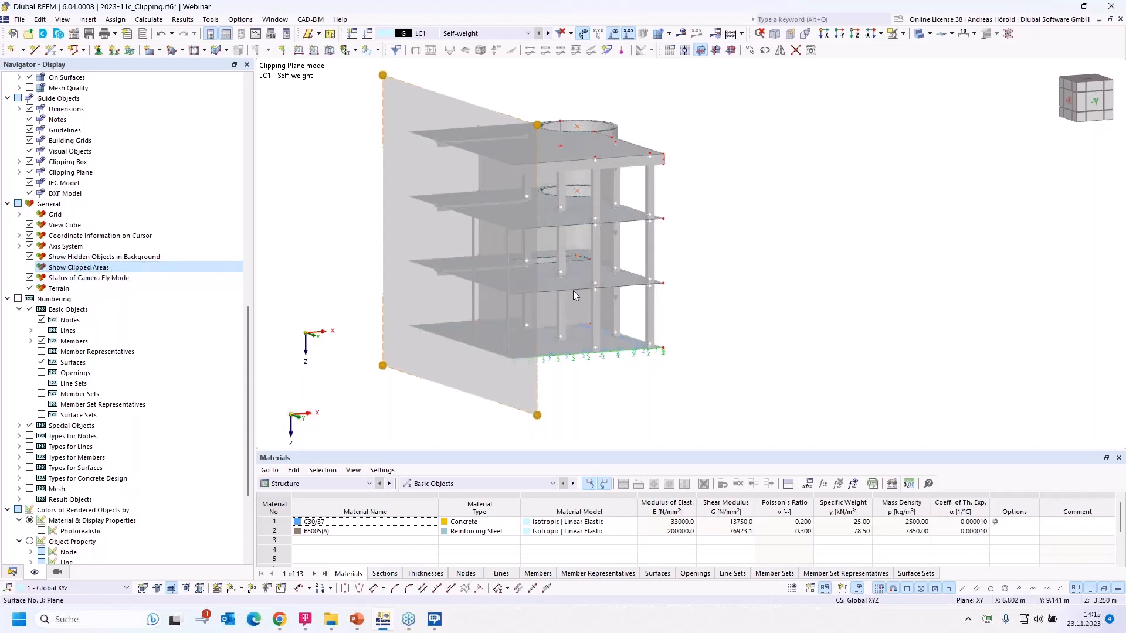
pyautogui.moveTo(636, 381); pyautogui.dragTo(660, 115)
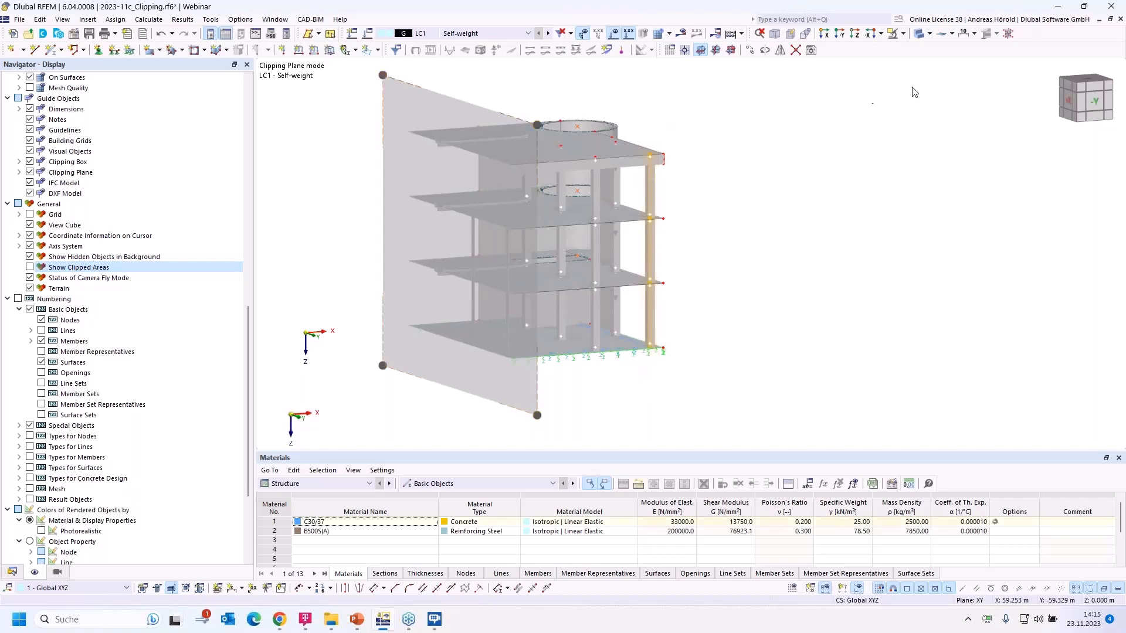
pyautogui.click(905, 34)
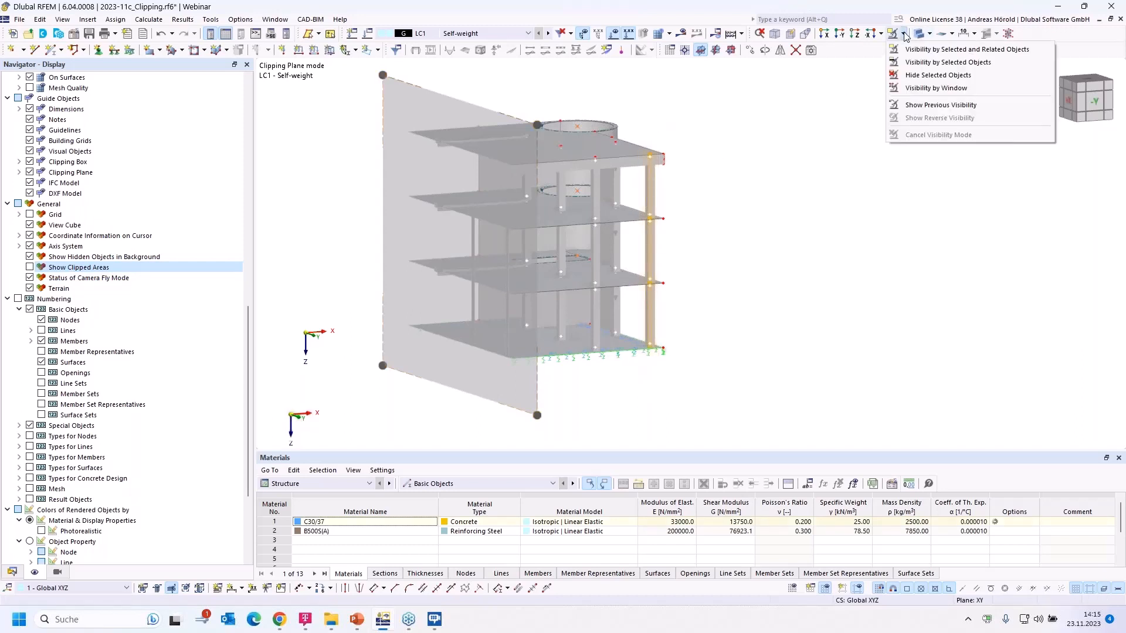
pyautogui.click(935, 75)
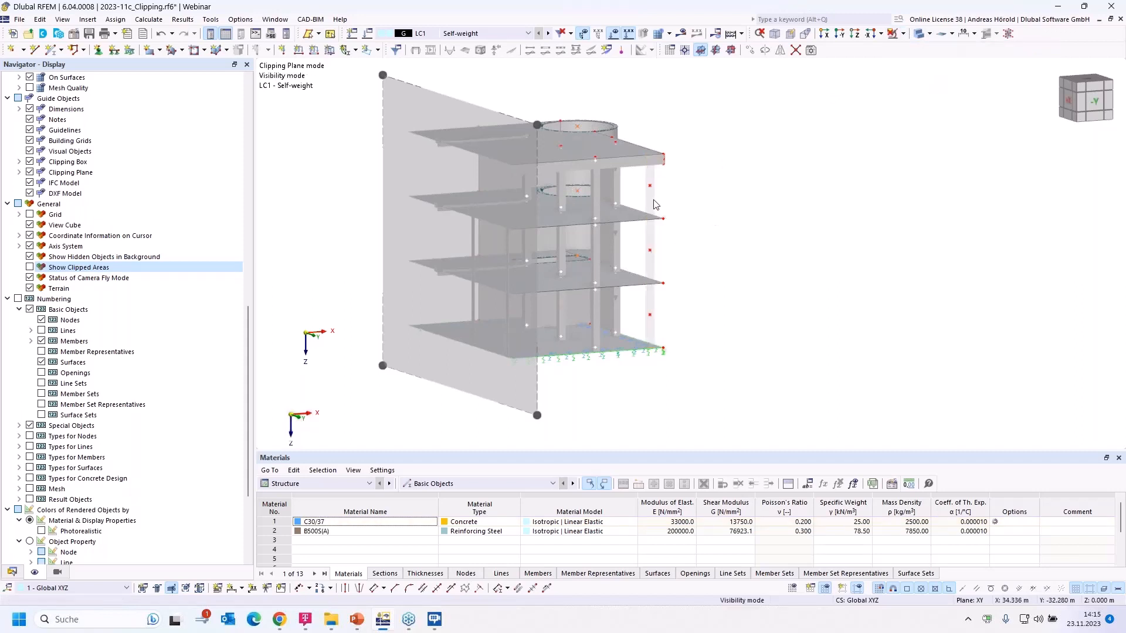
# - Compare the hidden corner column's appearance with the background display of hidden objects switched off and back on
pyautogui.click(29, 256)
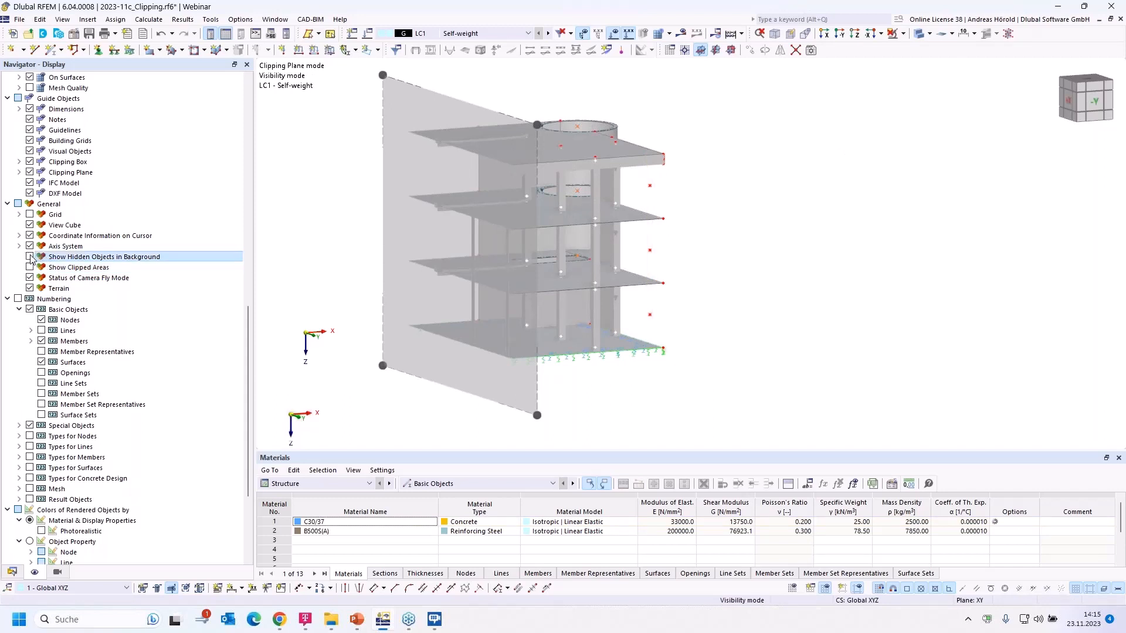
pyautogui.click(29, 257)
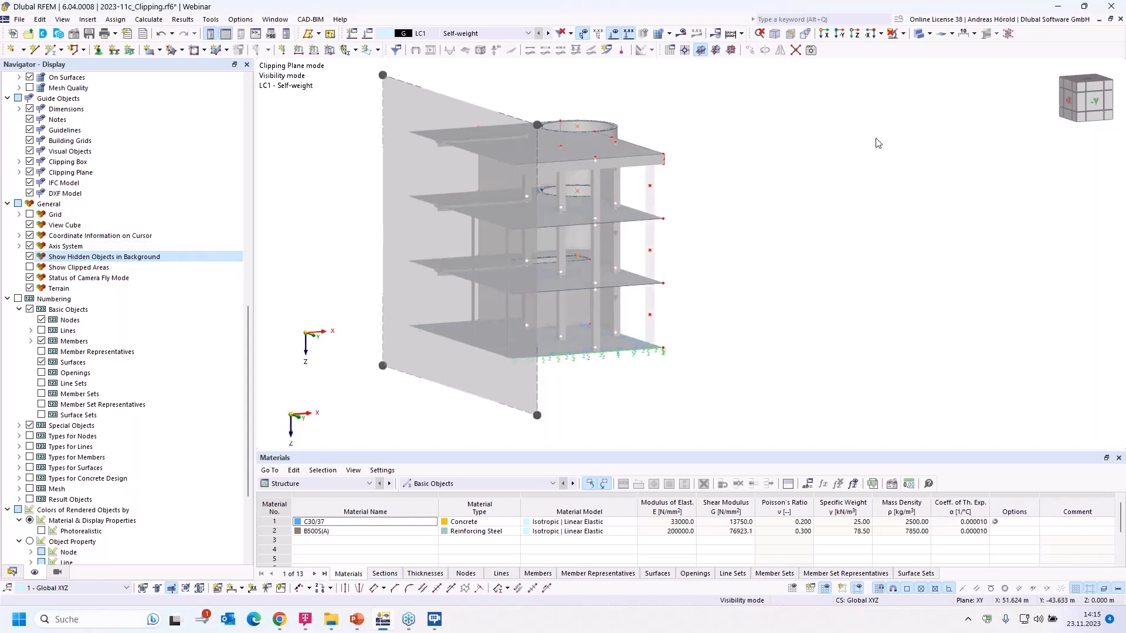
pyautogui.click(902, 33)
pyautogui.click(926, 61)
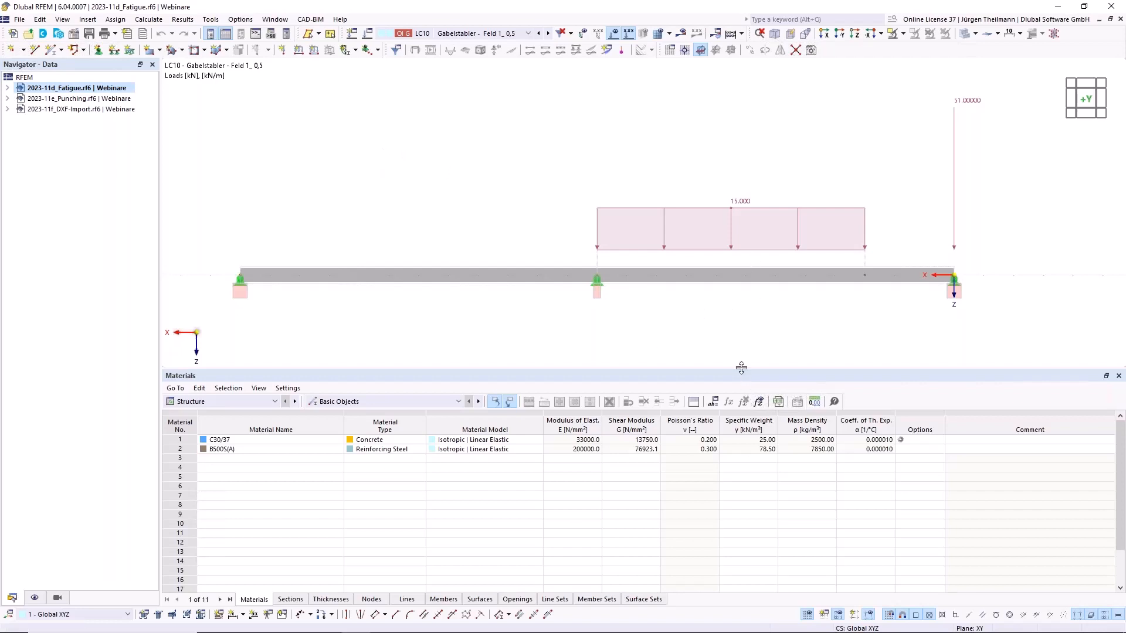
# - View the two-span beam in 3D and step through its forklift load cases from LC10 to LC19
pyautogui.moveTo(741, 368); pyautogui.dragTo(743, 470)
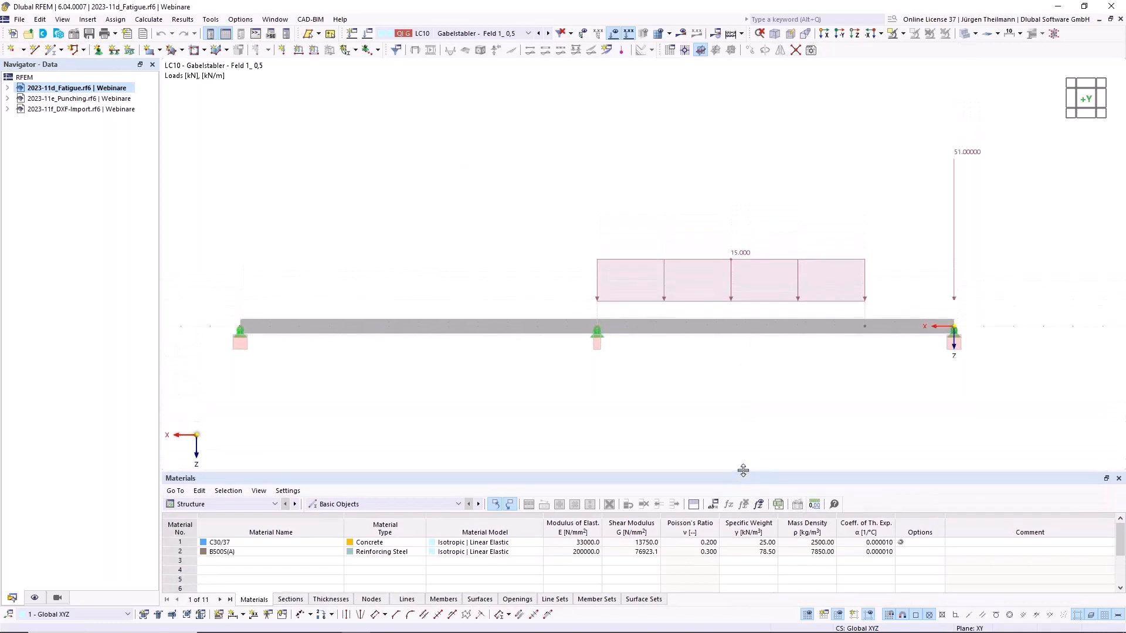
pyautogui.moveTo(725, 327); pyautogui.dragTo(710, 222, button='middle')
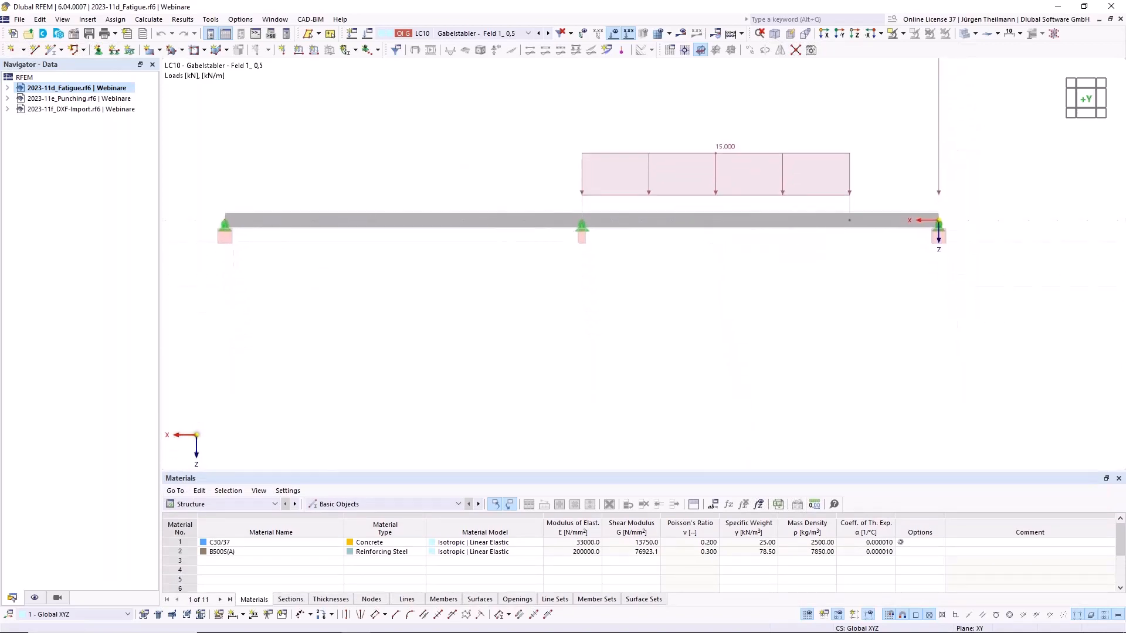
pyautogui.keyDown('ctrl'); pyautogui.moveTo(701, 274); pyautogui.dragTo(387, 203, button='middle'); pyautogui.keyUp('ctrl')
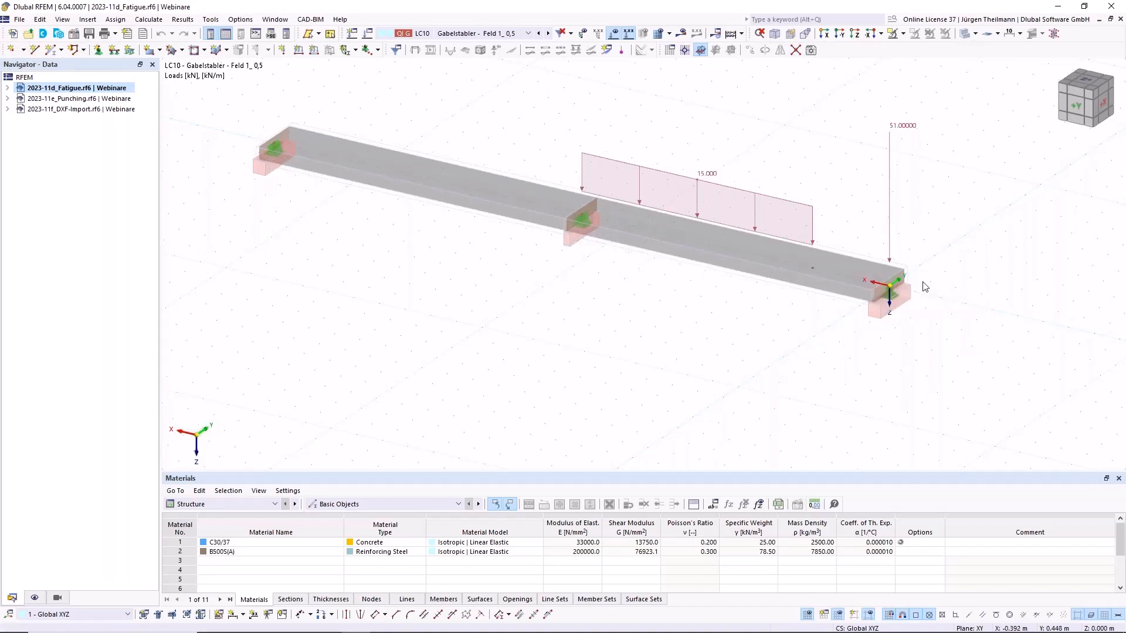
pyautogui.click(548, 33)
pyautogui.click(548, 34)
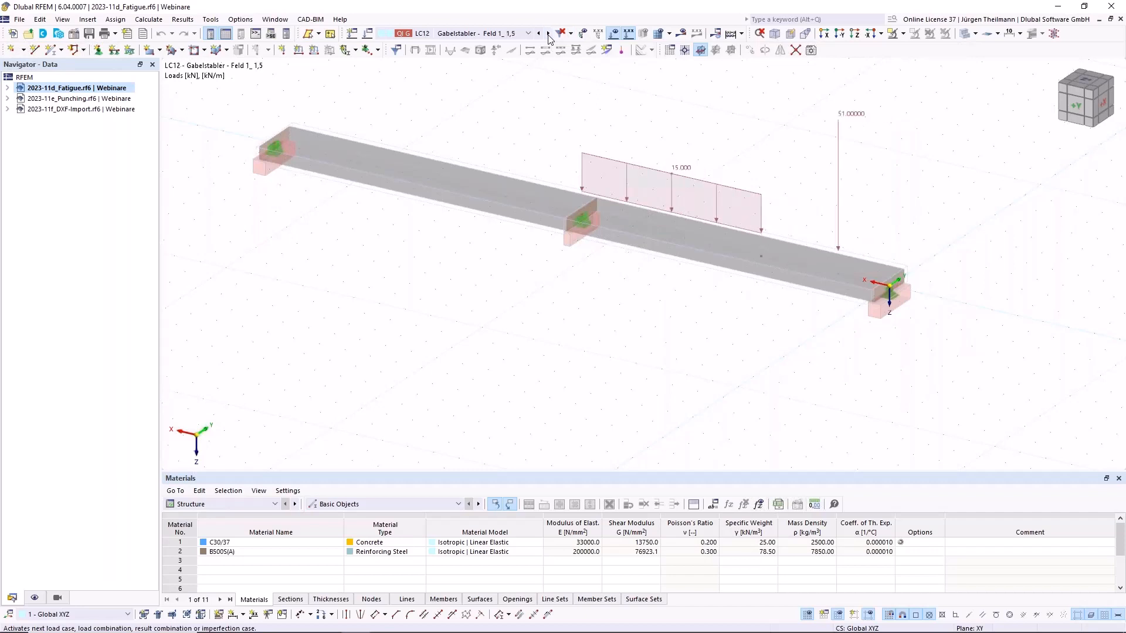
pyautogui.click(547, 33)
pyautogui.click(548, 34)
pyautogui.click(548, 33)
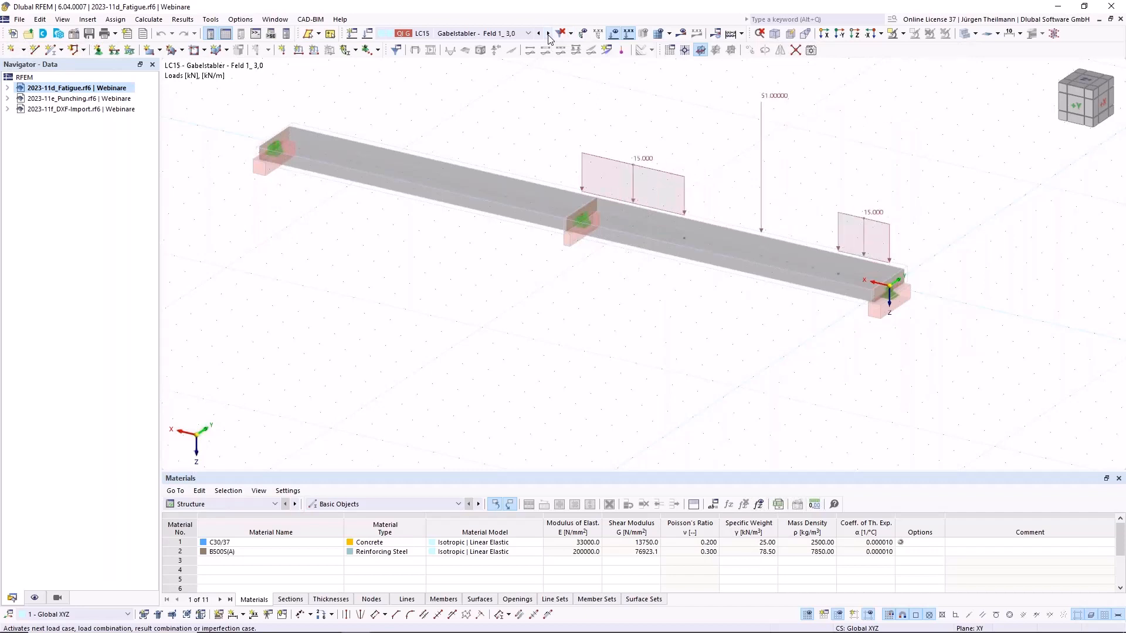
pyautogui.click(548, 35)
pyautogui.click(548, 34)
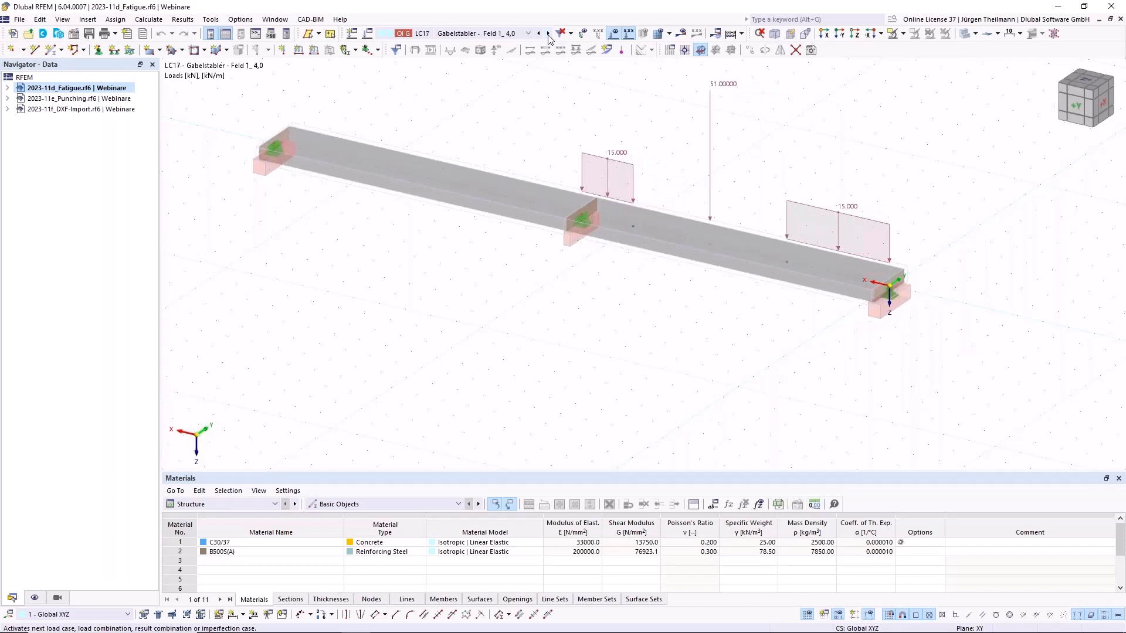
pyautogui.click(548, 34)
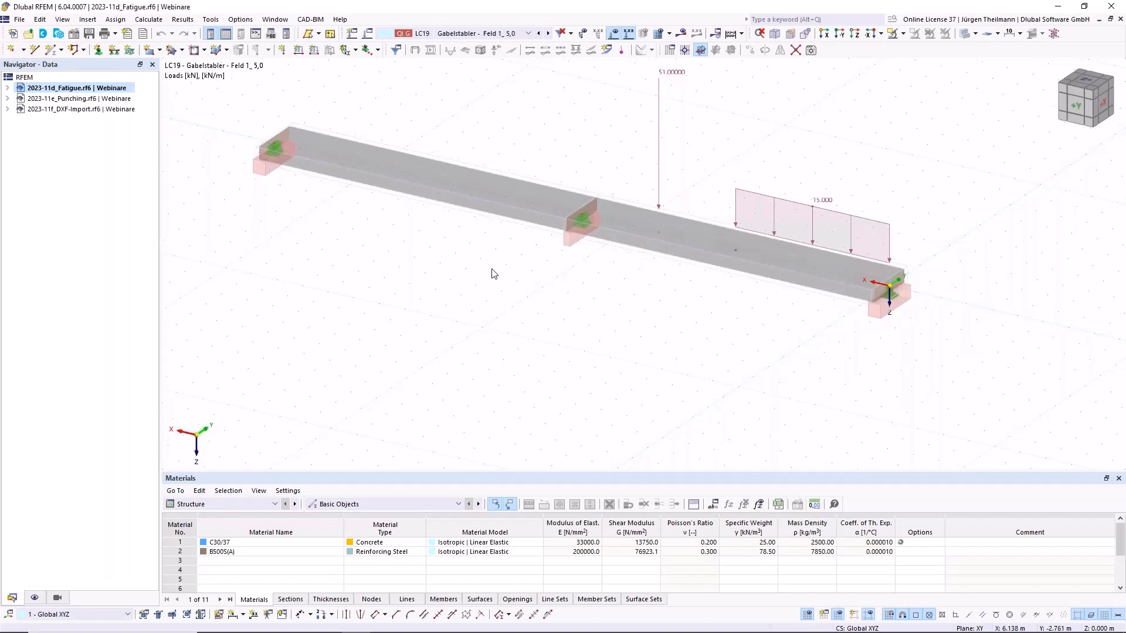
# - Show the Concrete Design input data beside the beam's +Y view and review the configurations to calculate in the global settings, including Fatigue
pyautogui.click(1077, 108)
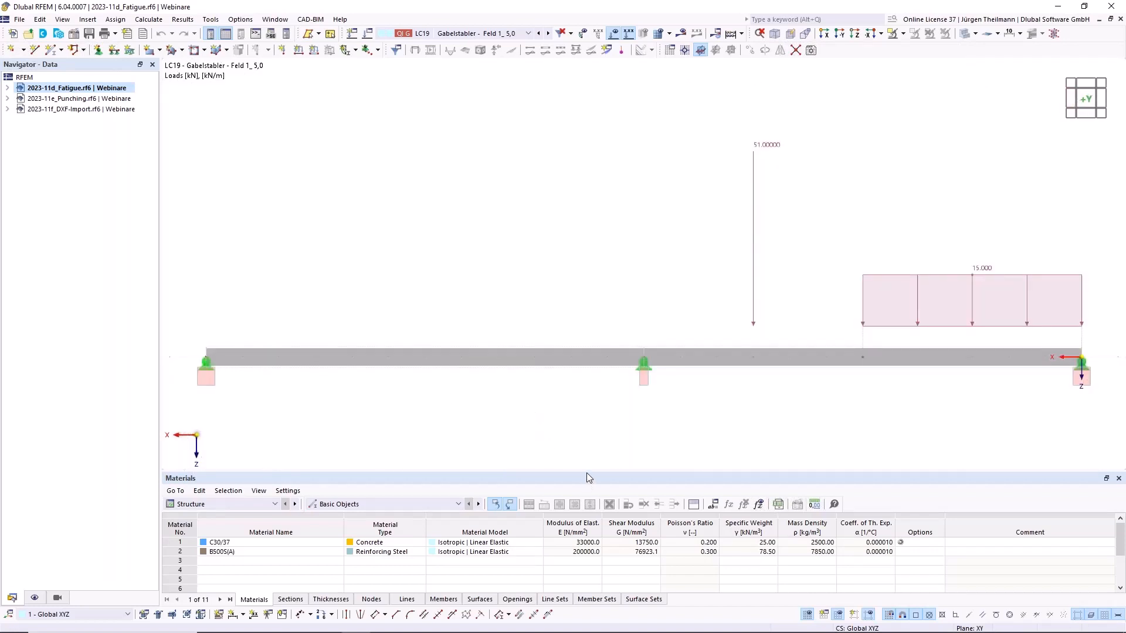
pyautogui.moveTo(586, 473); pyautogui.dragTo(573, 367)
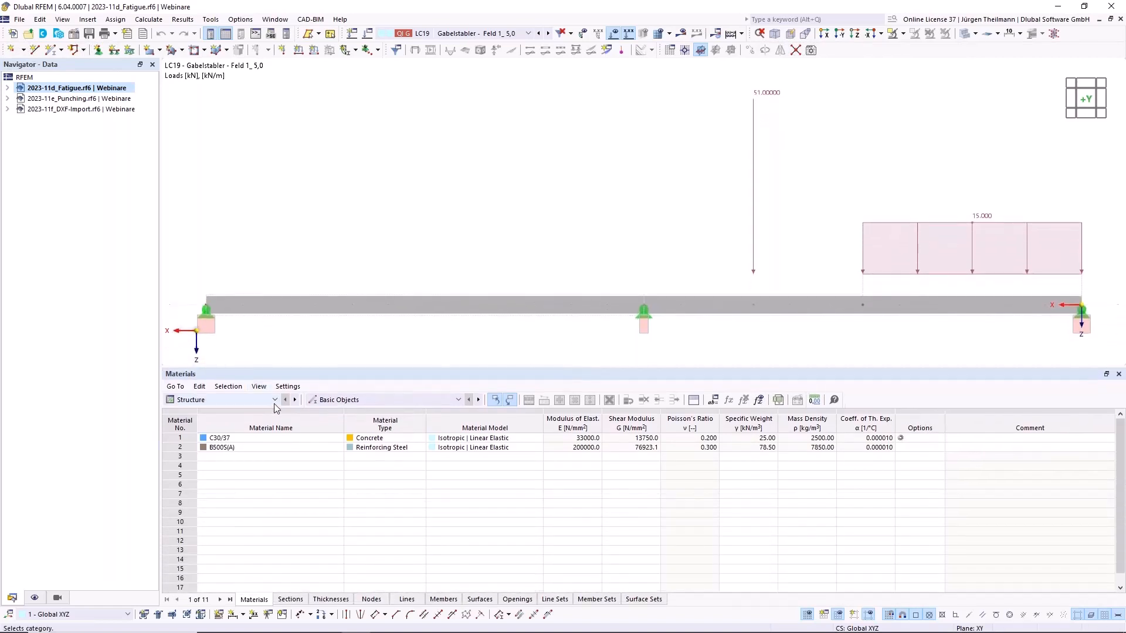
pyautogui.click(274, 400)
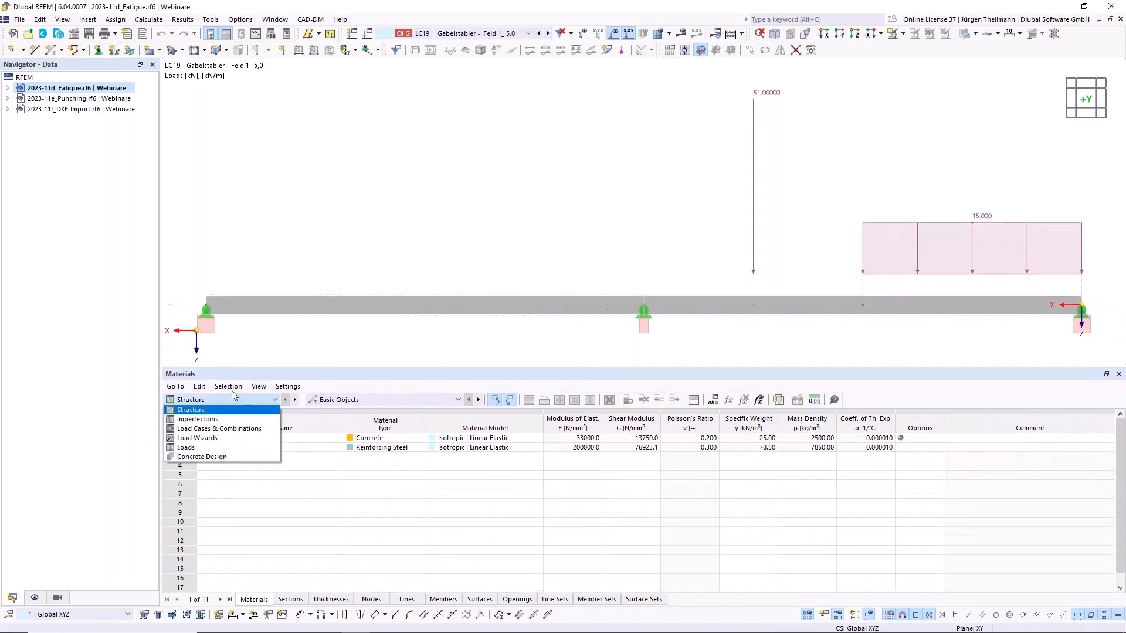
pyautogui.click(197, 458)
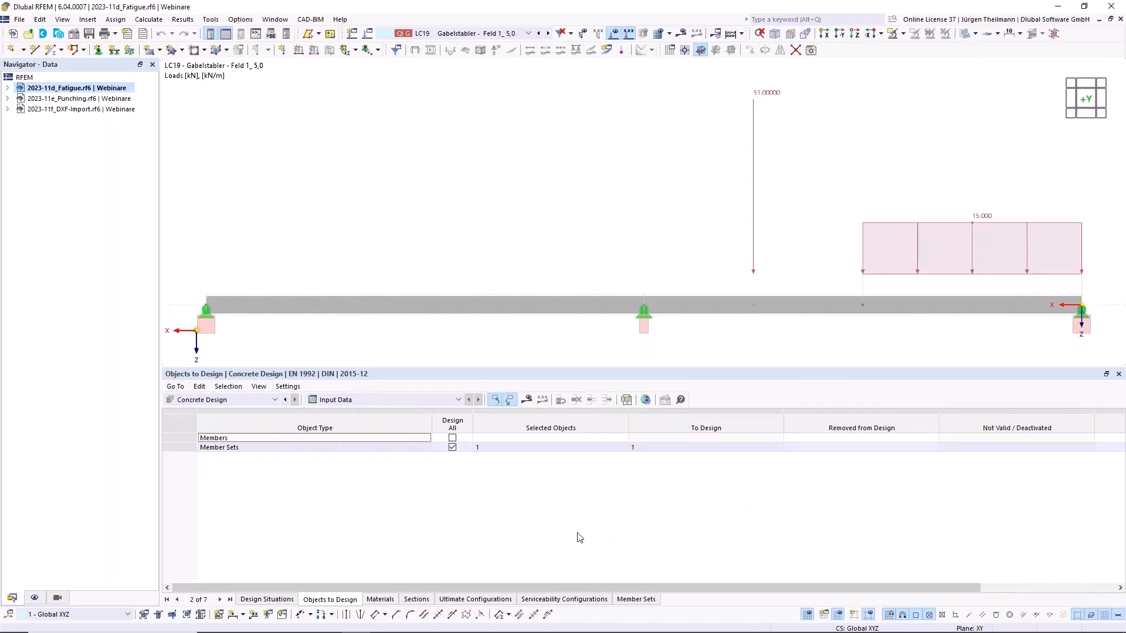
pyautogui.click(645, 401)
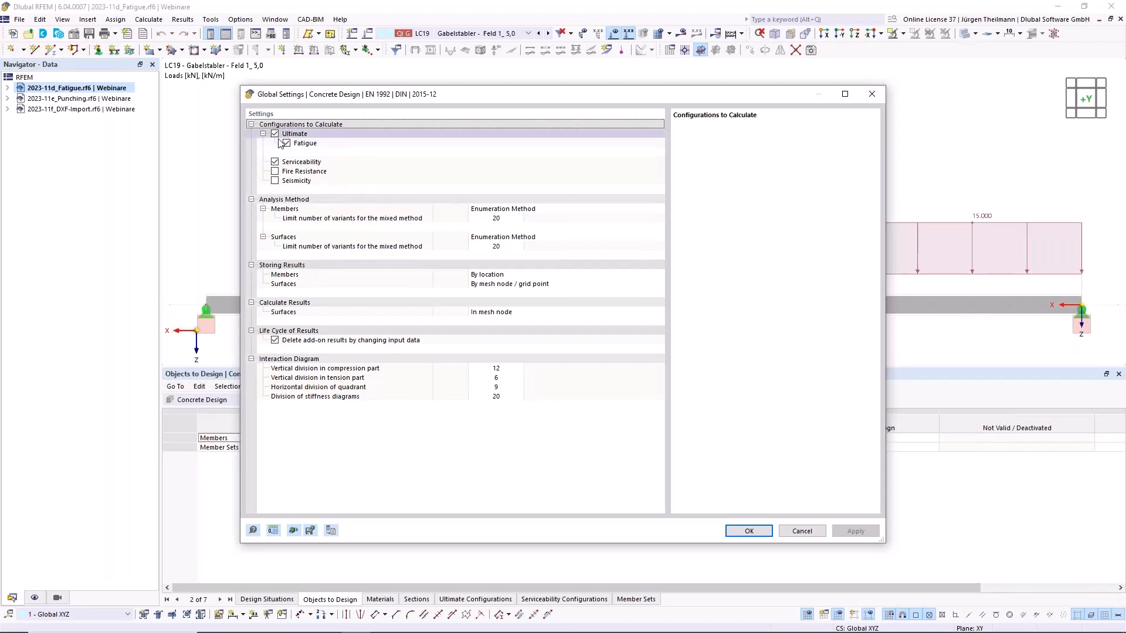
pyautogui.click(751, 531)
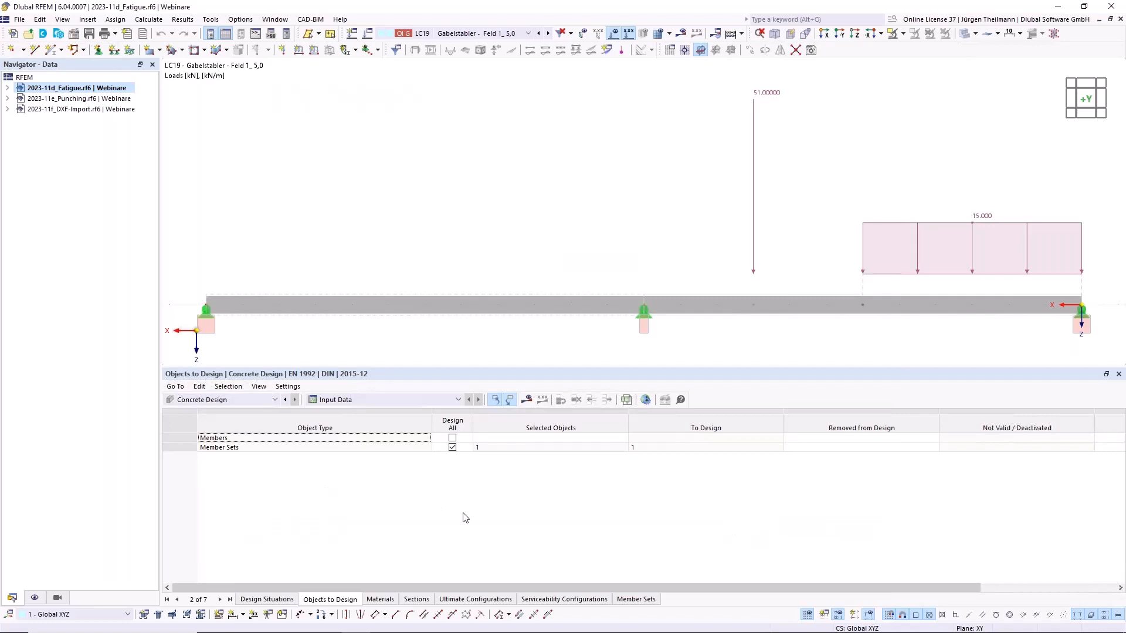
# - In the Default ultimate configuration's fatigue settings, select the method of damage equivalent stress range acc. to 6.8.5 and 6.8.7(1)
pyautogui.click(472, 599)
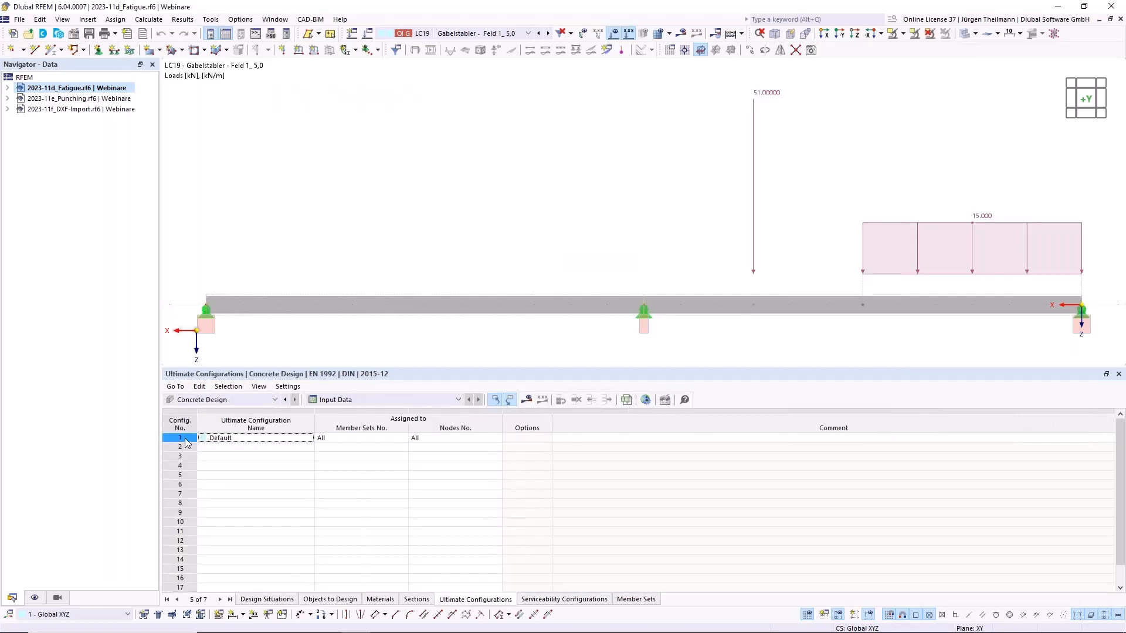
pyautogui.doubleClick(187, 442)
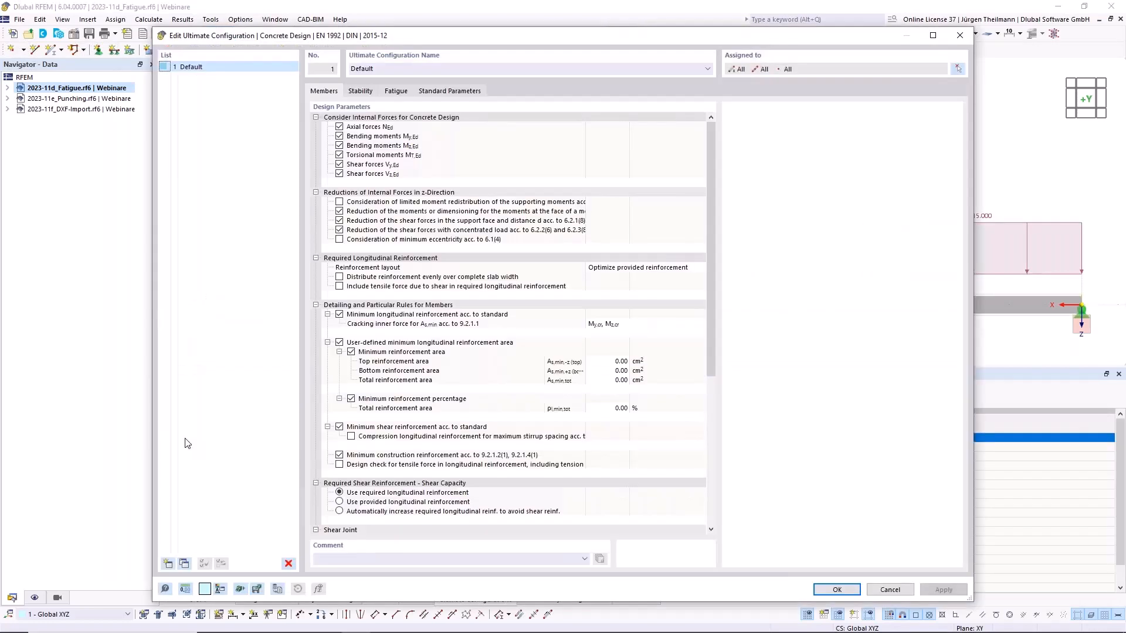
pyautogui.click(403, 92)
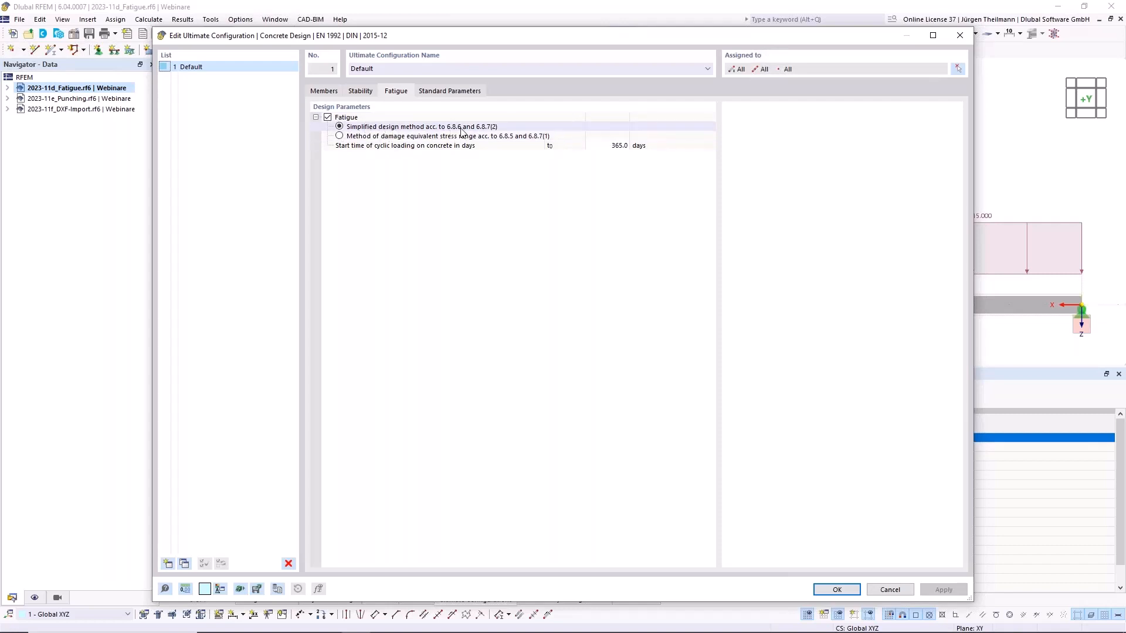
pyautogui.click(340, 136)
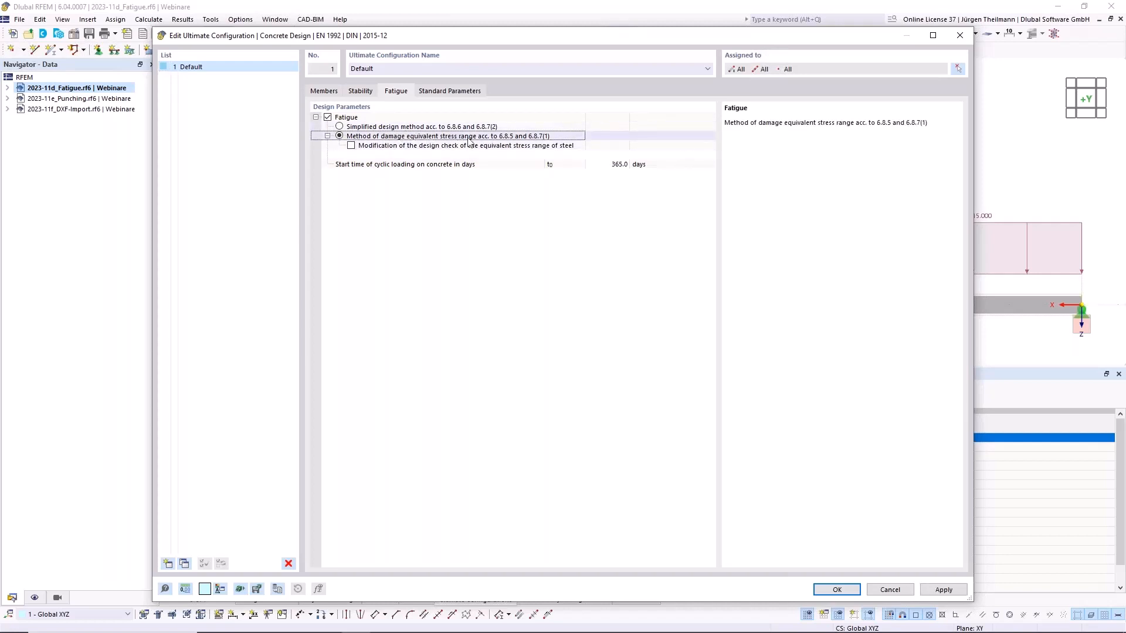
# - Enable modification of the steel equivalent stress range check, set factor λs to 1.00, and switch to one interval with a defined number of cycles
pyautogui.click(351, 146)
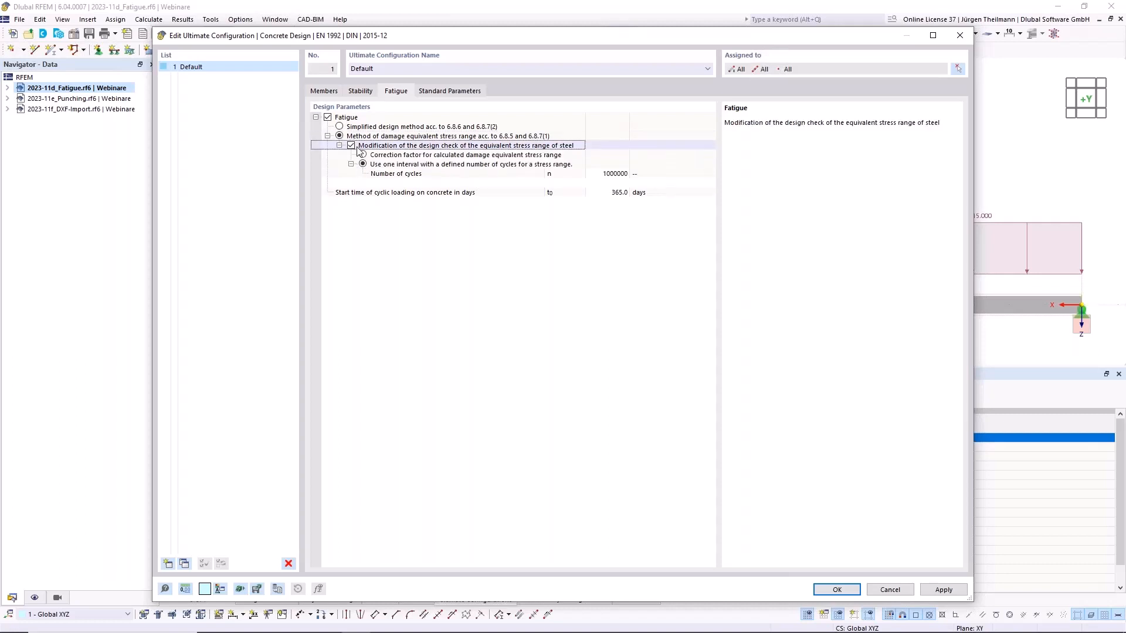
pyautogui.click(364, 155)
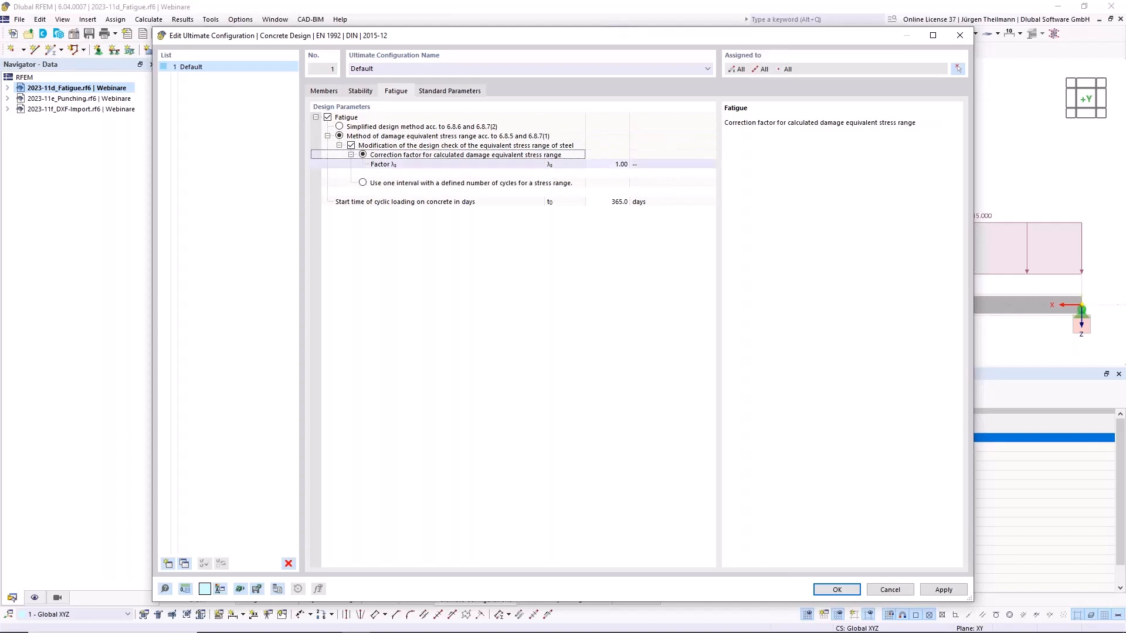
pyautogui.click(602, 165)
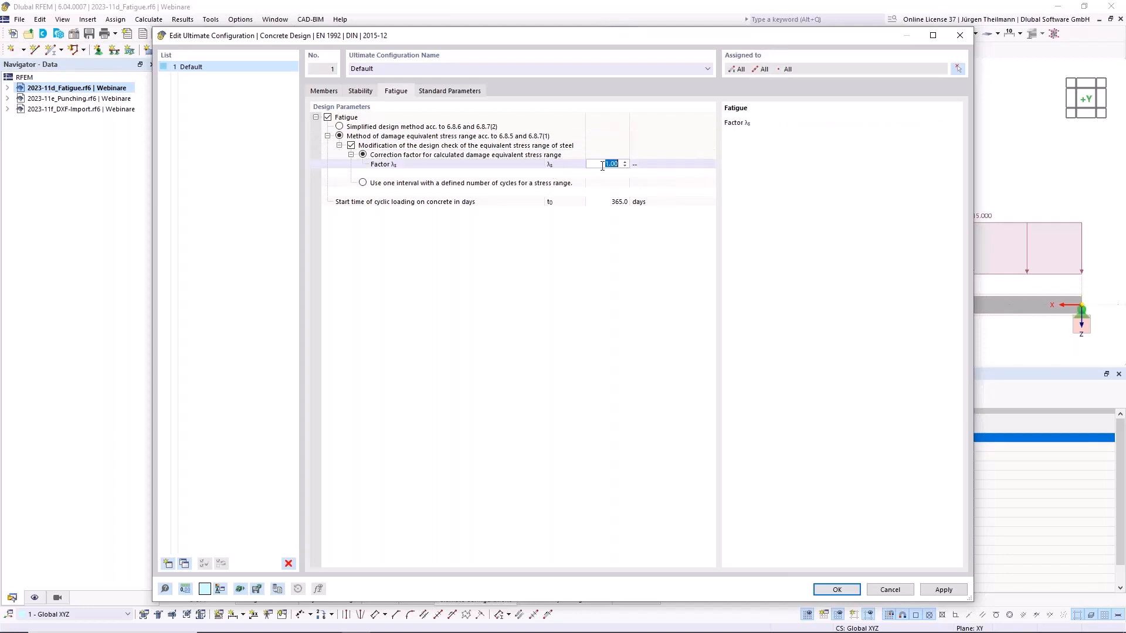
pyautogui.write('0.10')
pyautogui.moveTo(603, 163); pyautogui.dragTo(621, 164)
pyautogui.write('1')
pyautogui.click(650, 165)
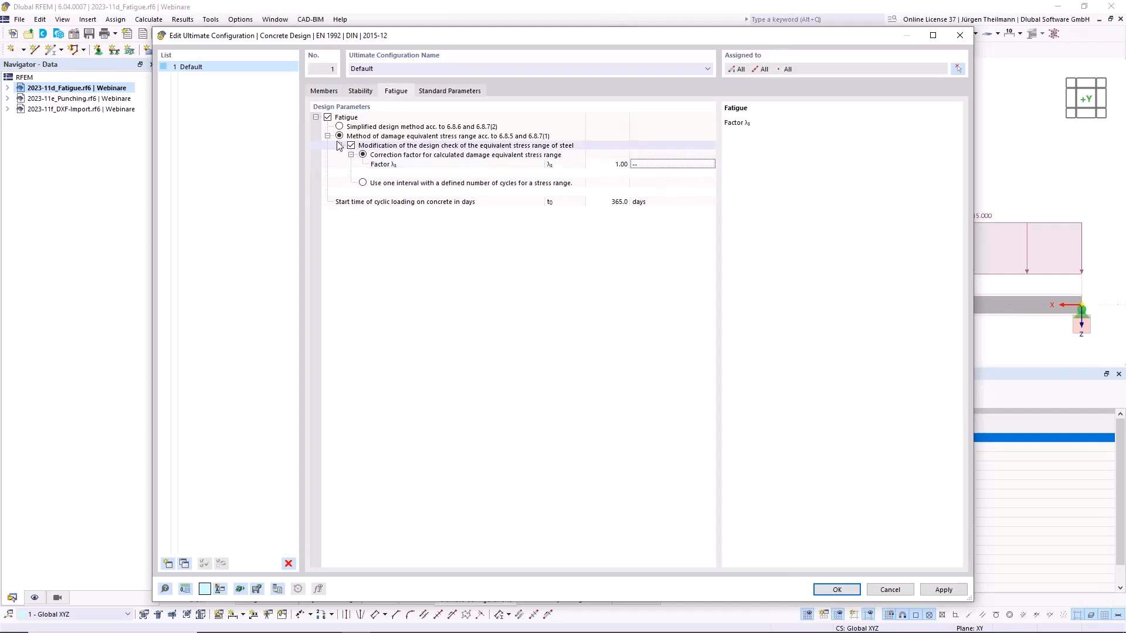
pyautogui.click(363, 182)
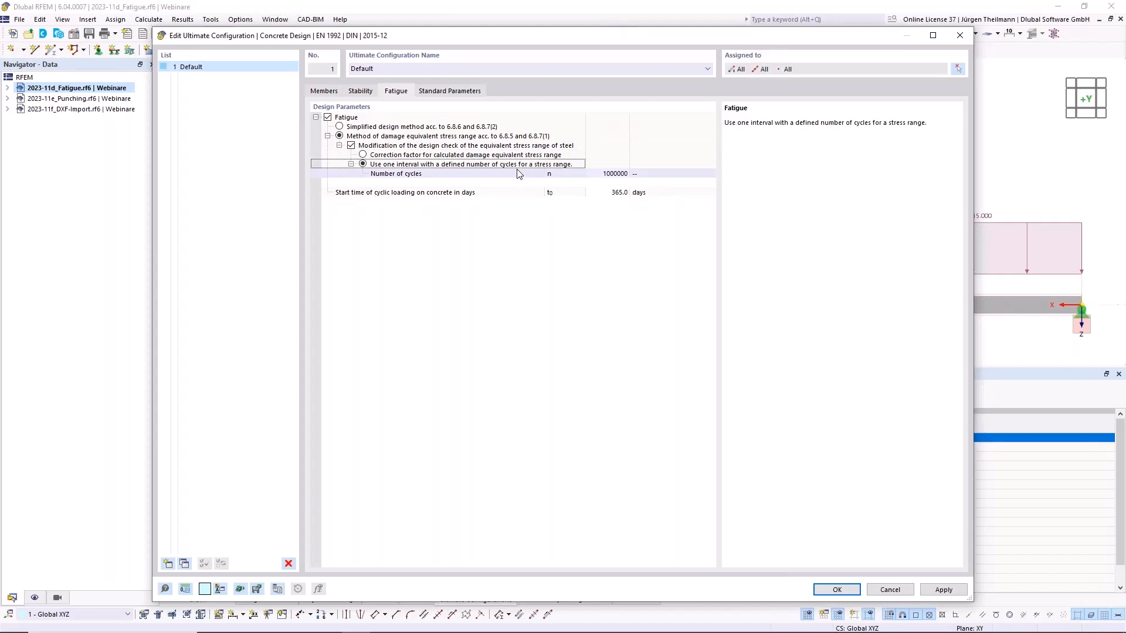
pyautogui.click(617, 174)
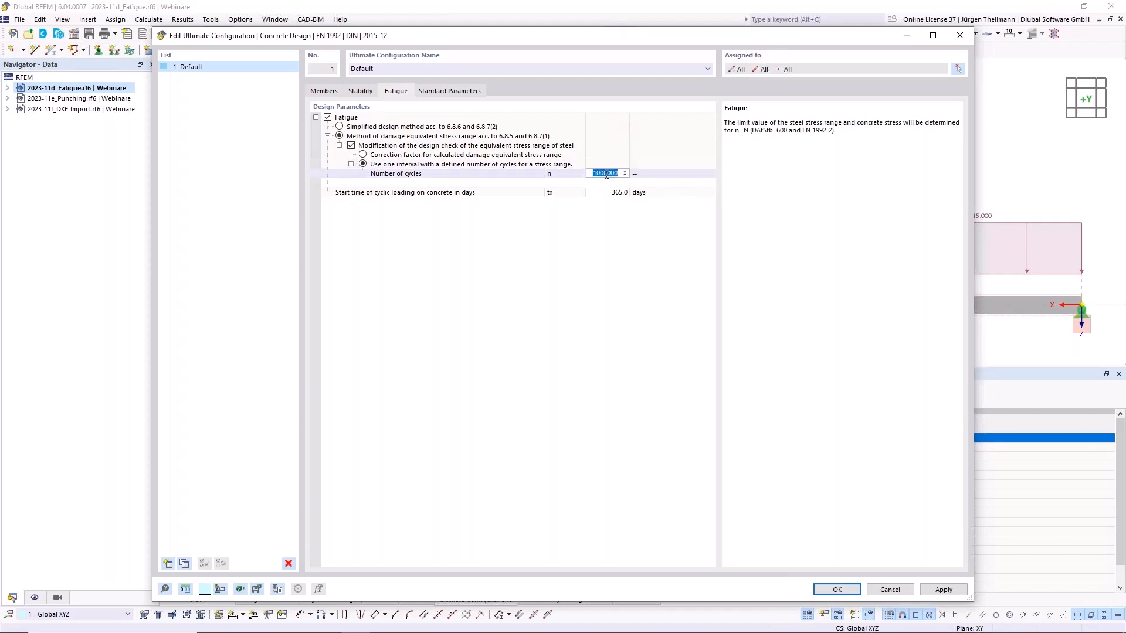
# - Disable the steel stress range modification and adopt the simplified design method acc. to 6.8.6 and 6.8.7(2) for fatigue
pyautogui.click(351, 128)
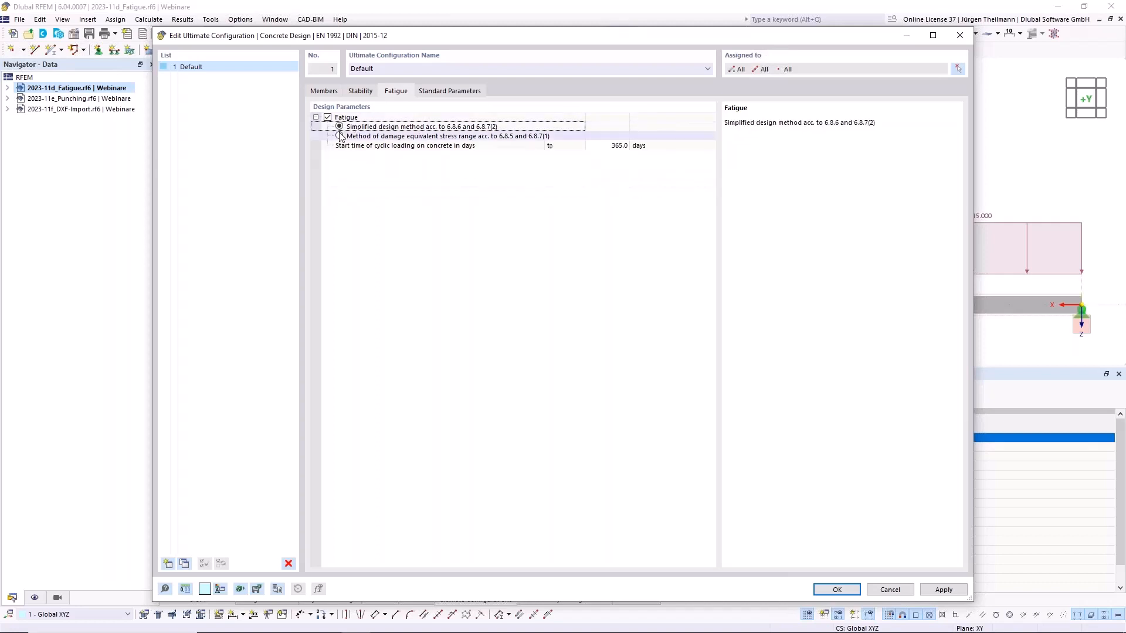
pyautogui.click(351, 136)
pyautogui.click(350, 145)
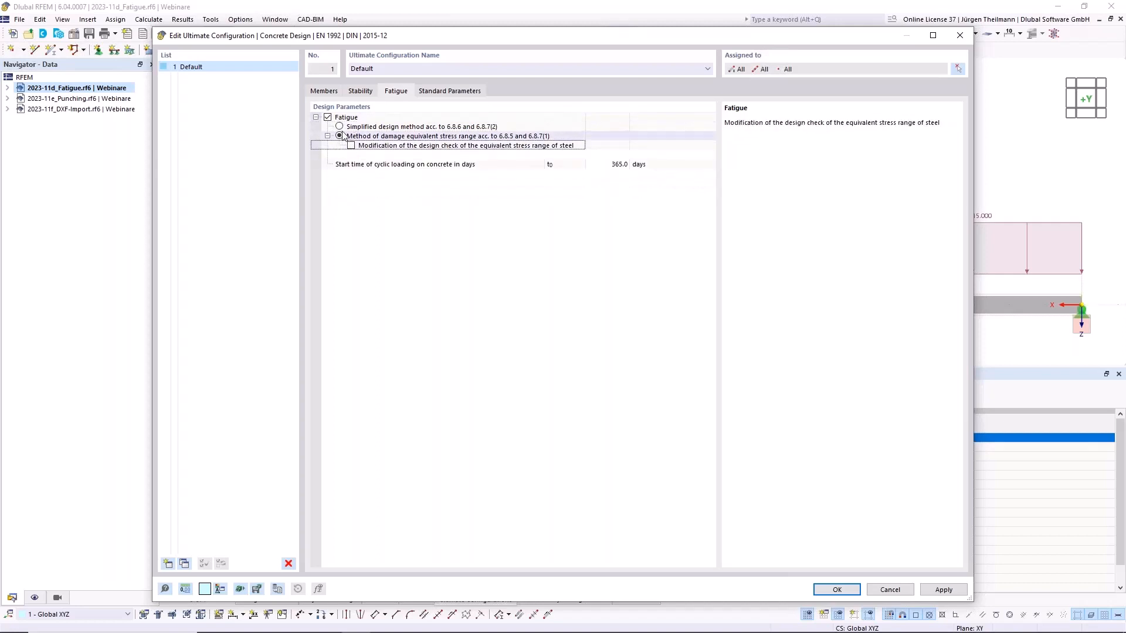
pyautogui.click(339, 127)
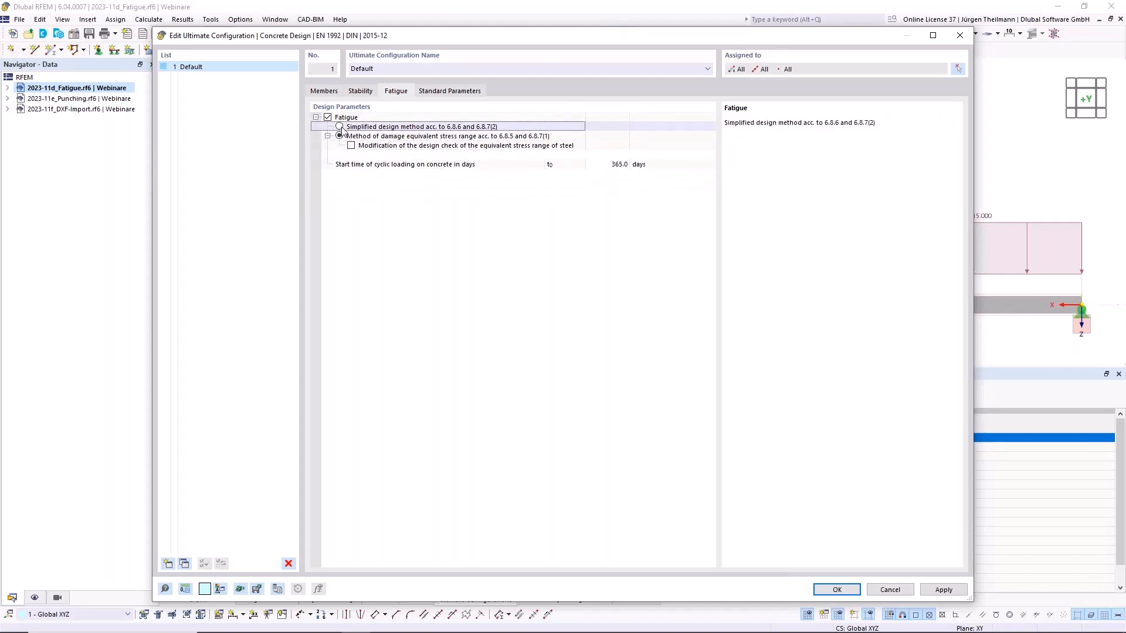
pyautogui.click(837, 590)
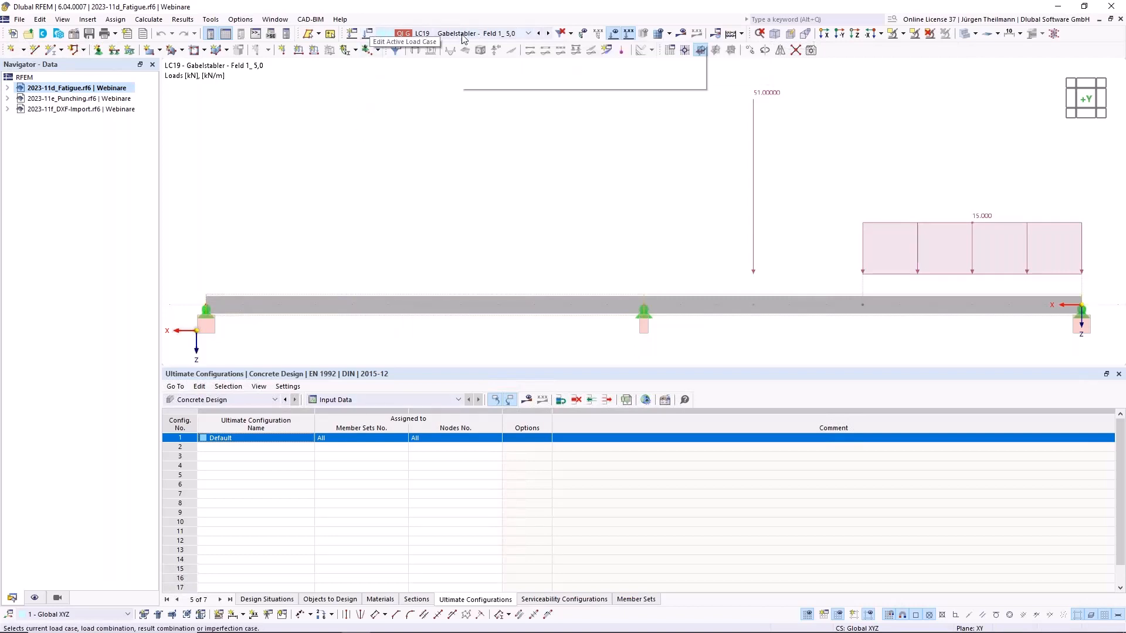
# - Review the design situations DS1 to DS3 in the load cases and combinations, including the combination rule for SLS - Characteristic
pyautogui.click(368, 34)
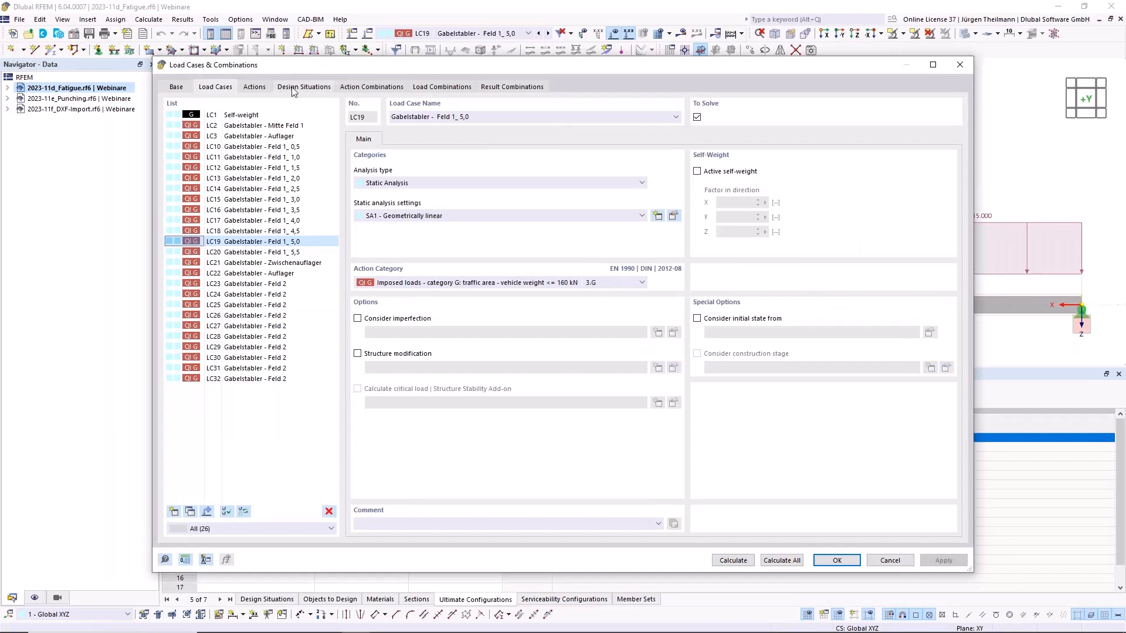
pyautogui.click(293, 90)
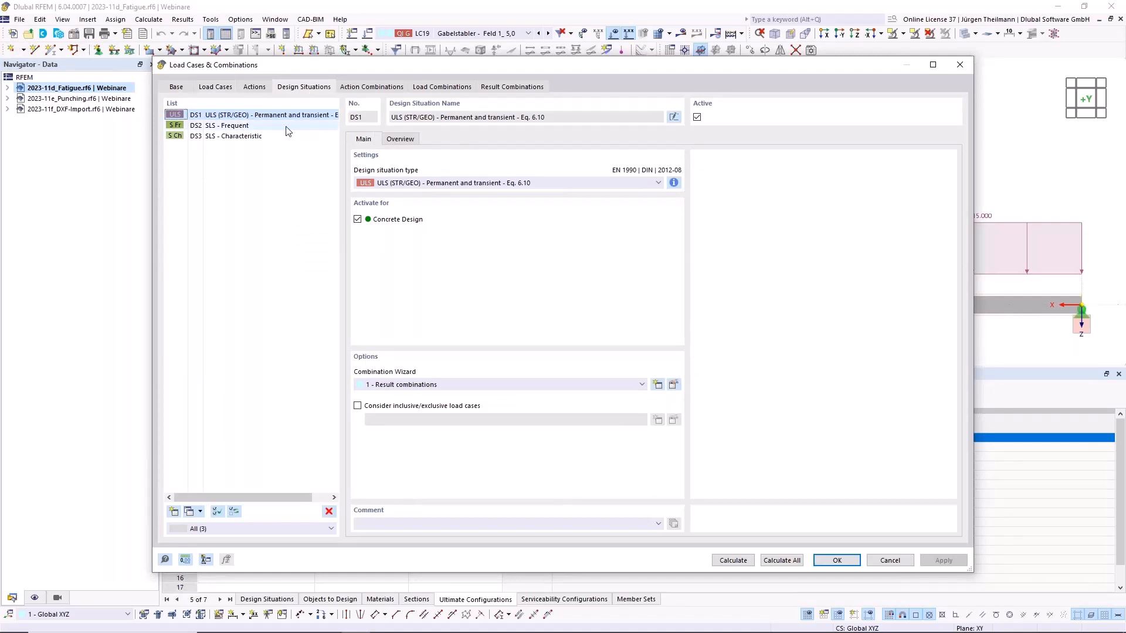
pyautogui.click(208, 126)
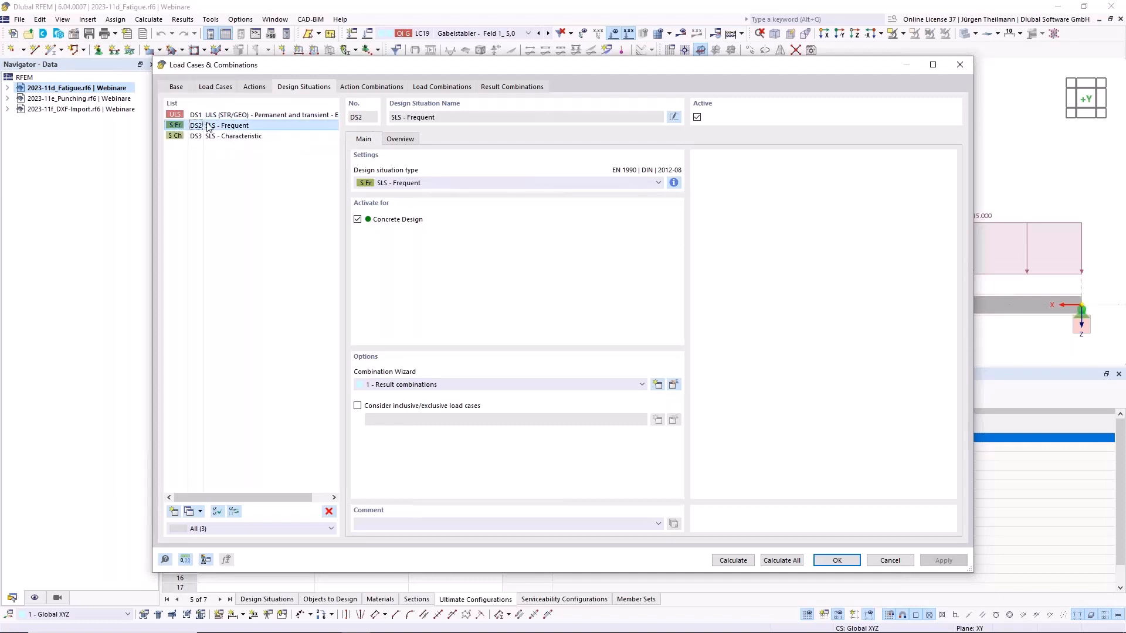
pyautogui.click(256, 136)
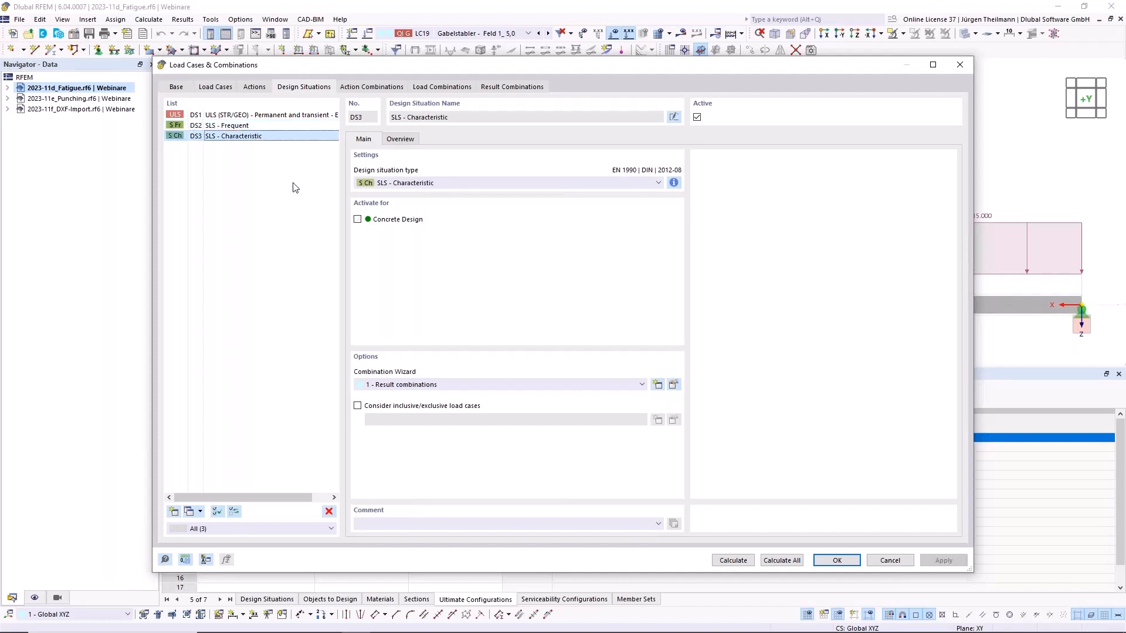
pyautogui.click(673, 183)
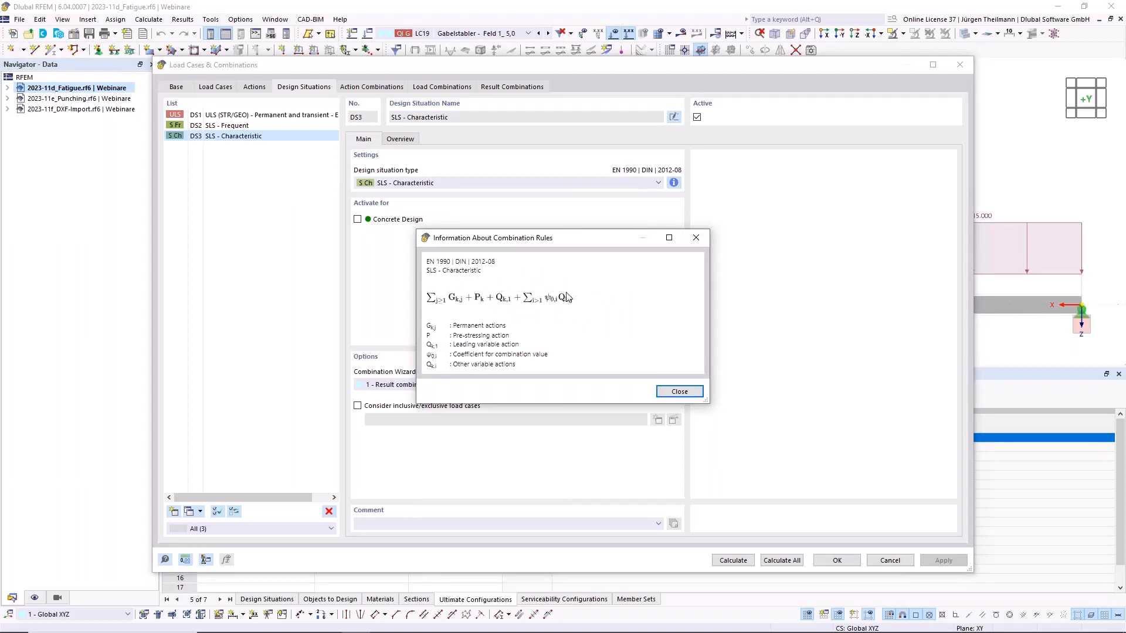
pyautogui.click(677, 391)
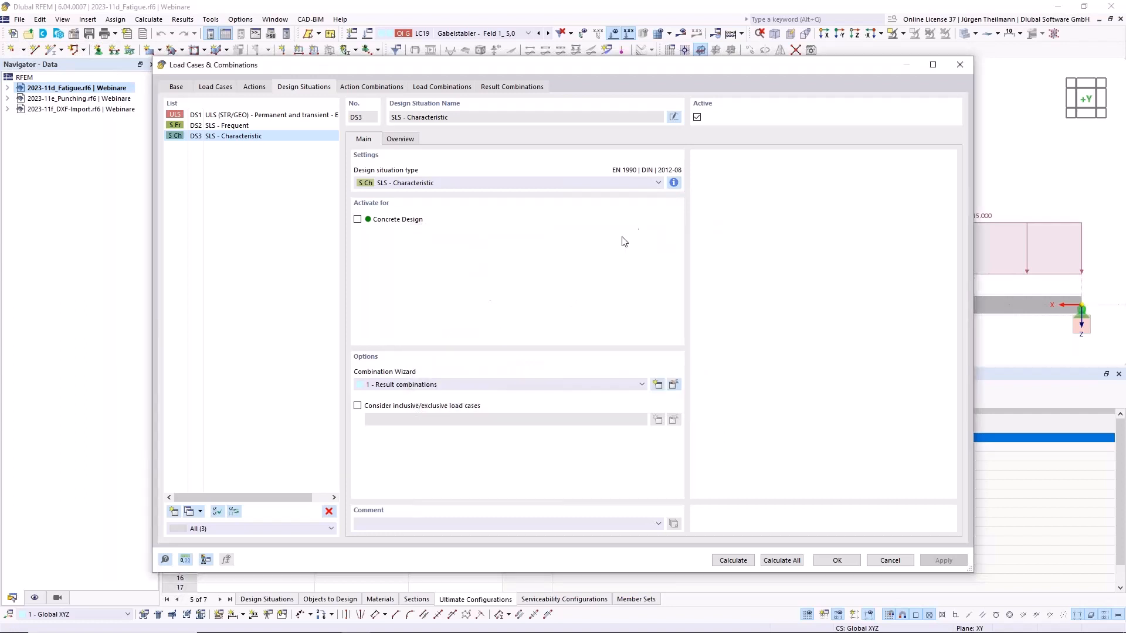
# - Check the available design situation types and review the result combinations assigned to DS3 and DS2
pyautogui.click(660, 185)
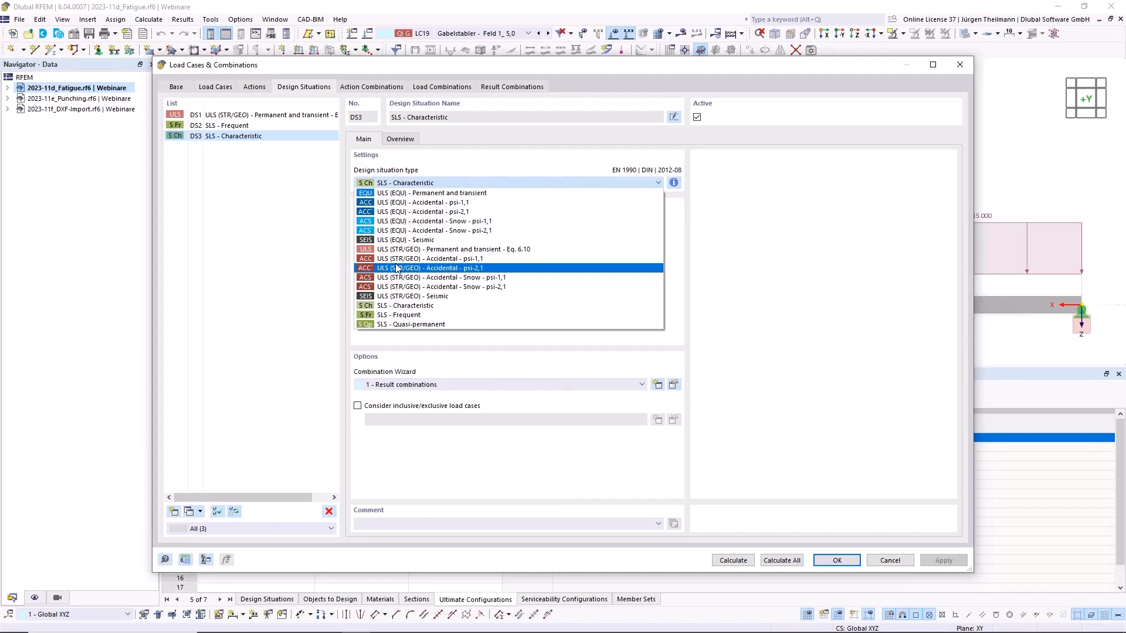
pyautogui.click(658, 184)
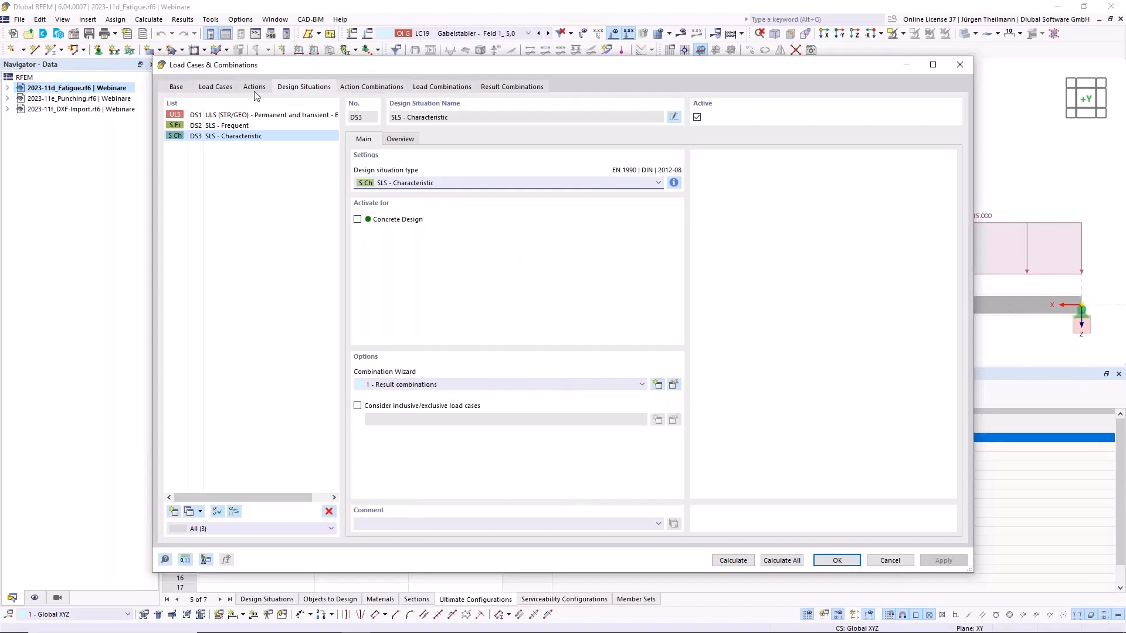
pyautogui.click(409, 140)
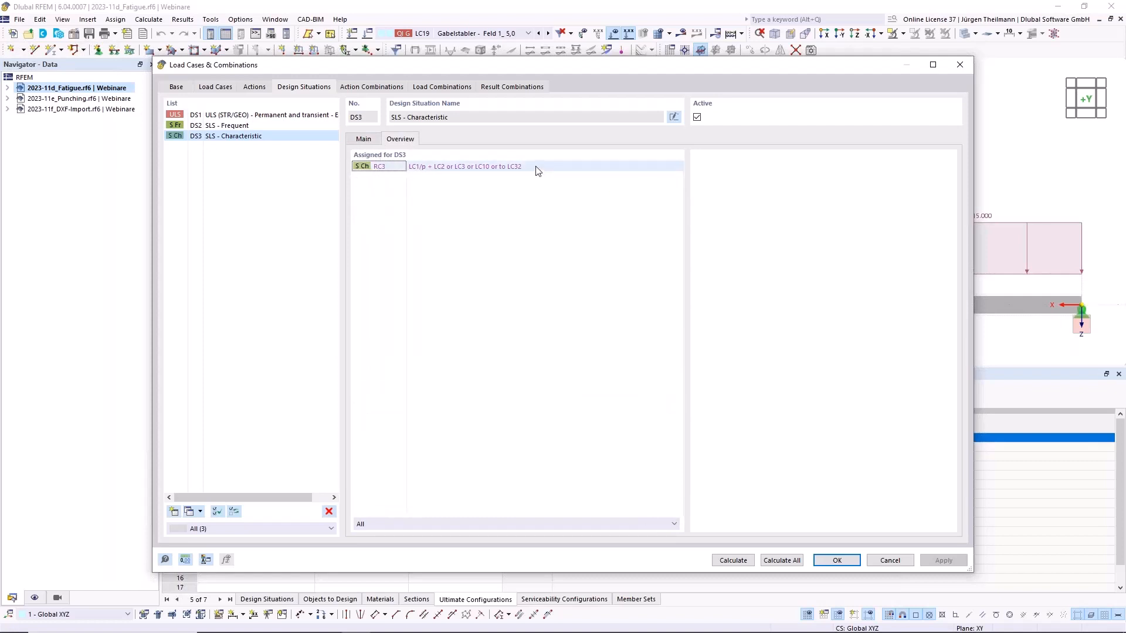
pyautogui.click(244, 127)
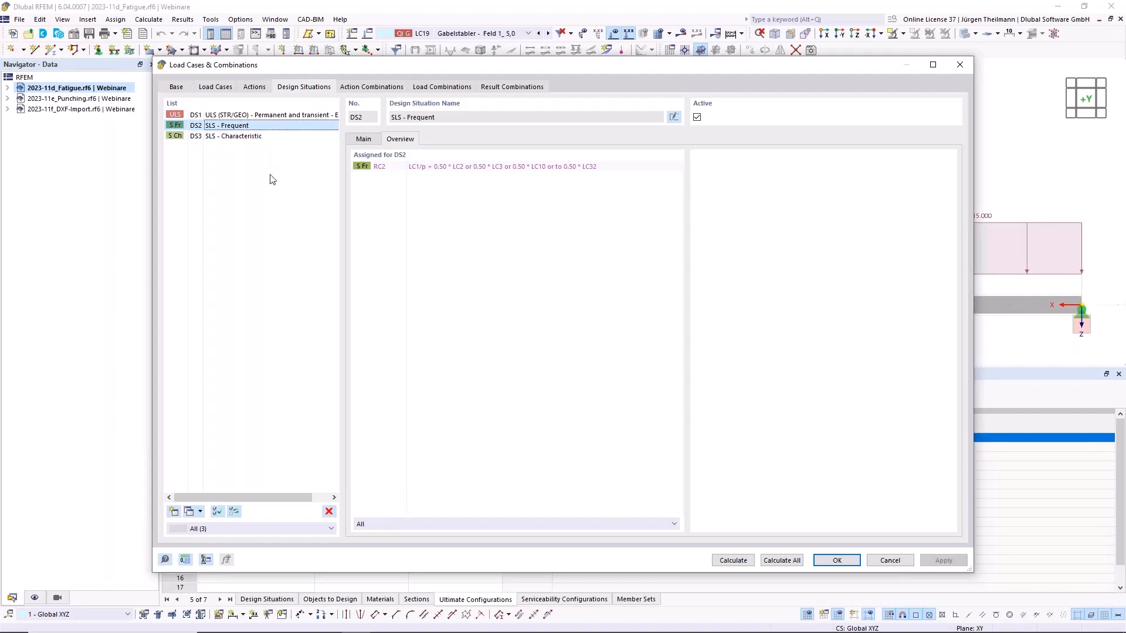
pyautogui.click(837, 560)
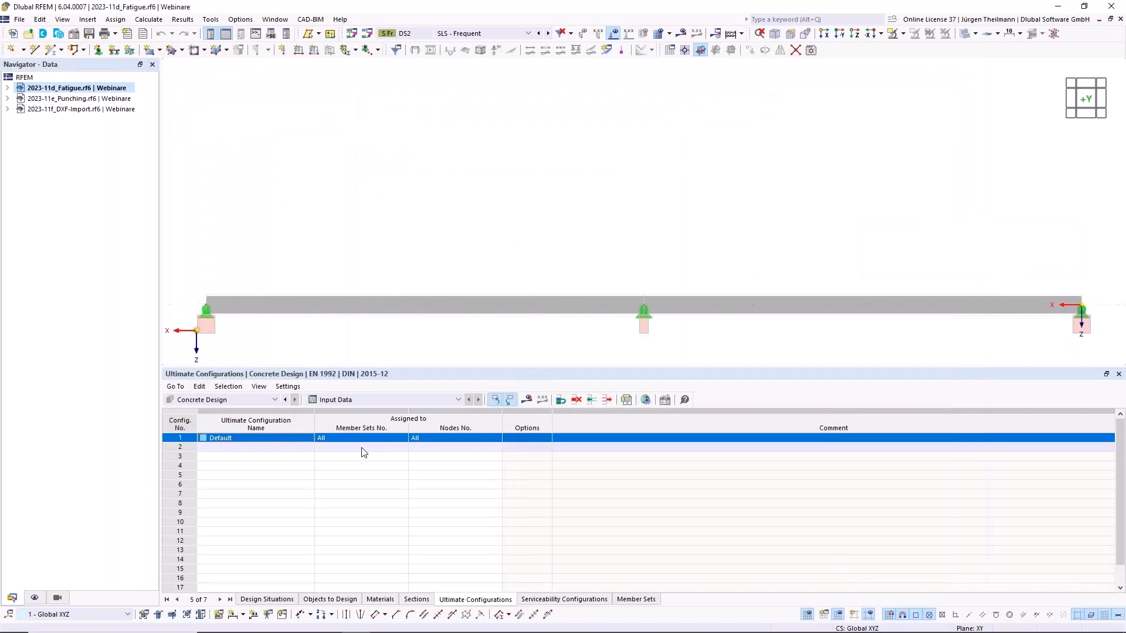
# - Show the Concrete Design design situations and toggle the inclusion of DS3, SLS - Characteristic, in the design on and off
pyautogui.click(262, 600)
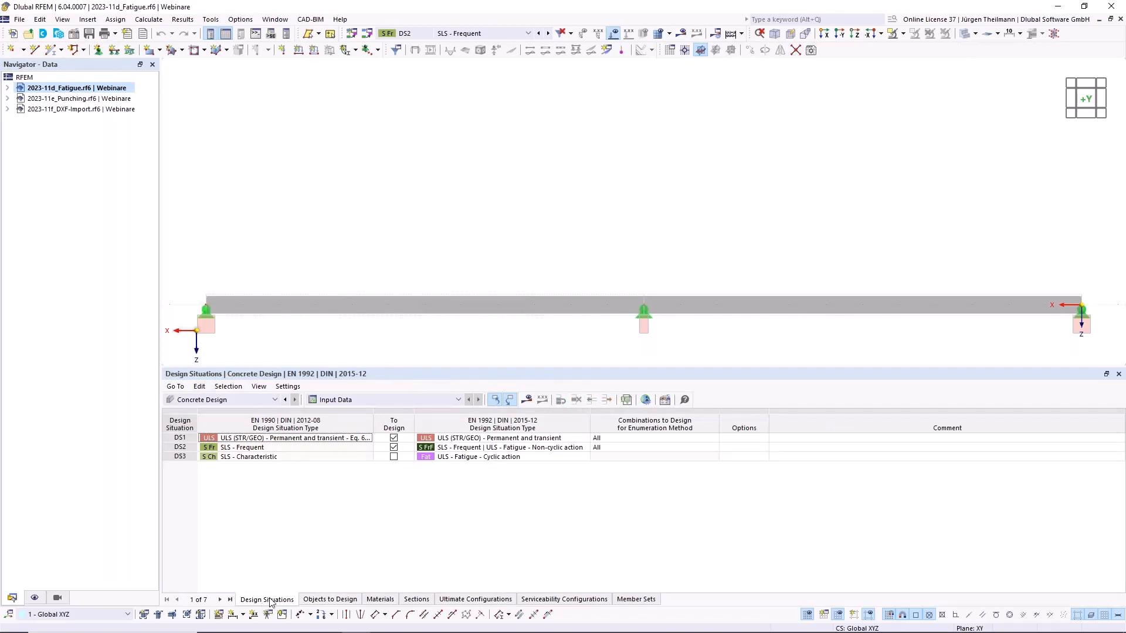
pyautogui.click(393, 456)
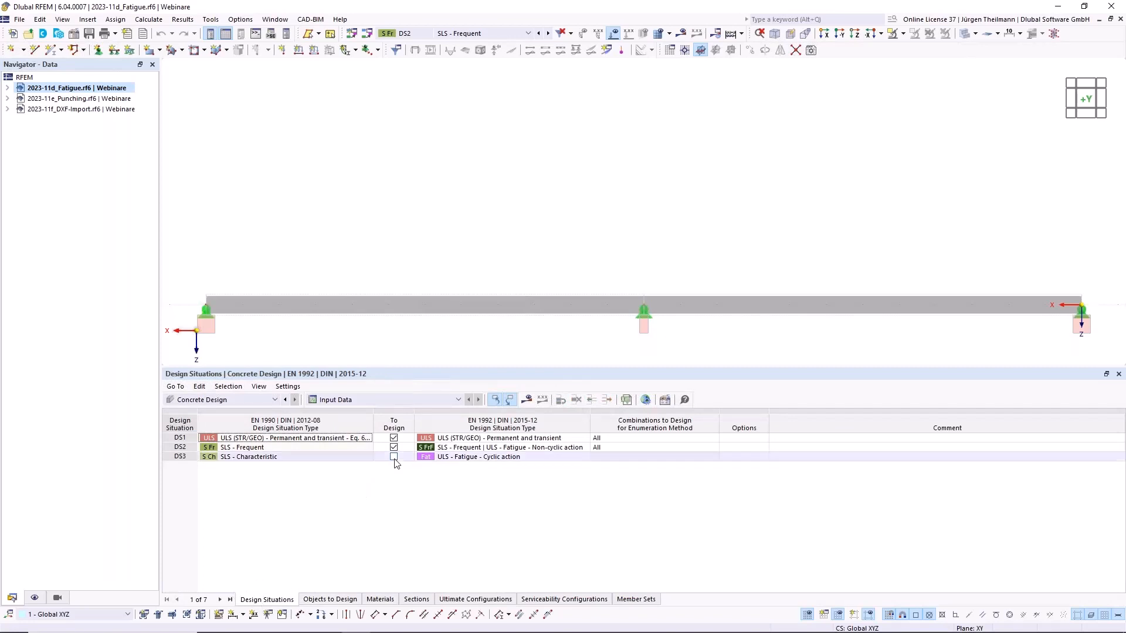
pyautogui.click(403, 457)
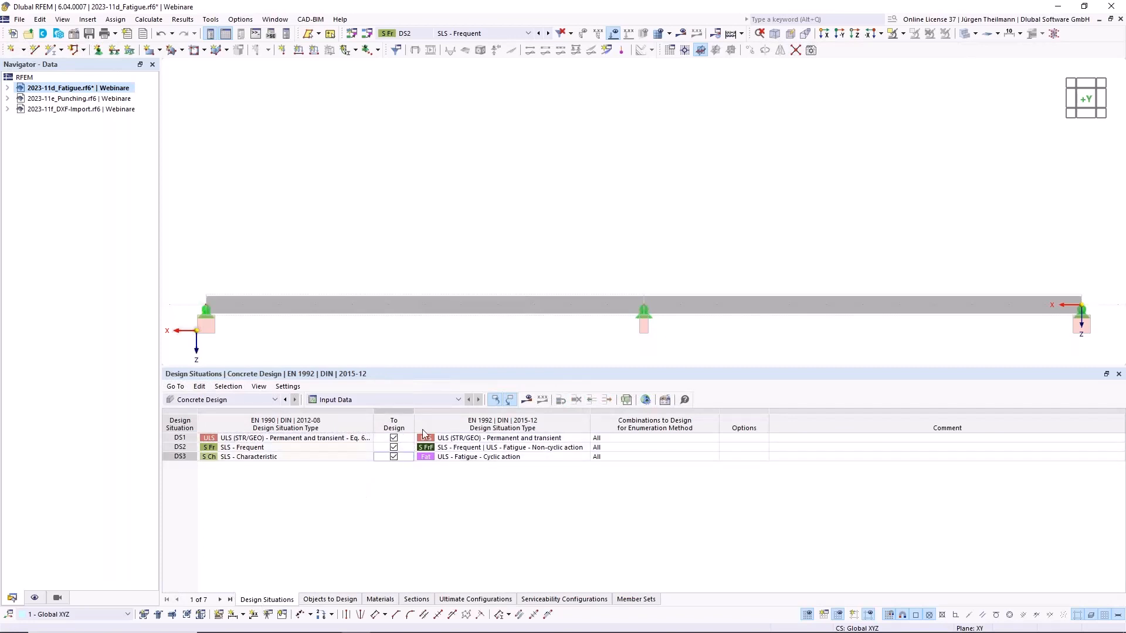
pyautogui.click(394, 457)
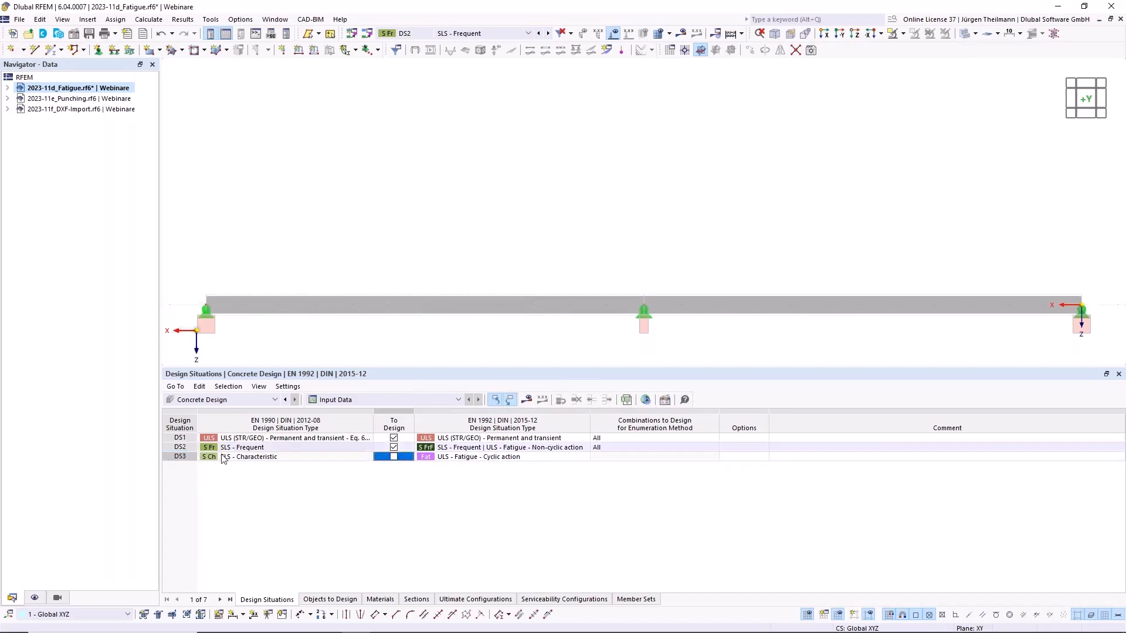
pyautogui.click(394, 458)
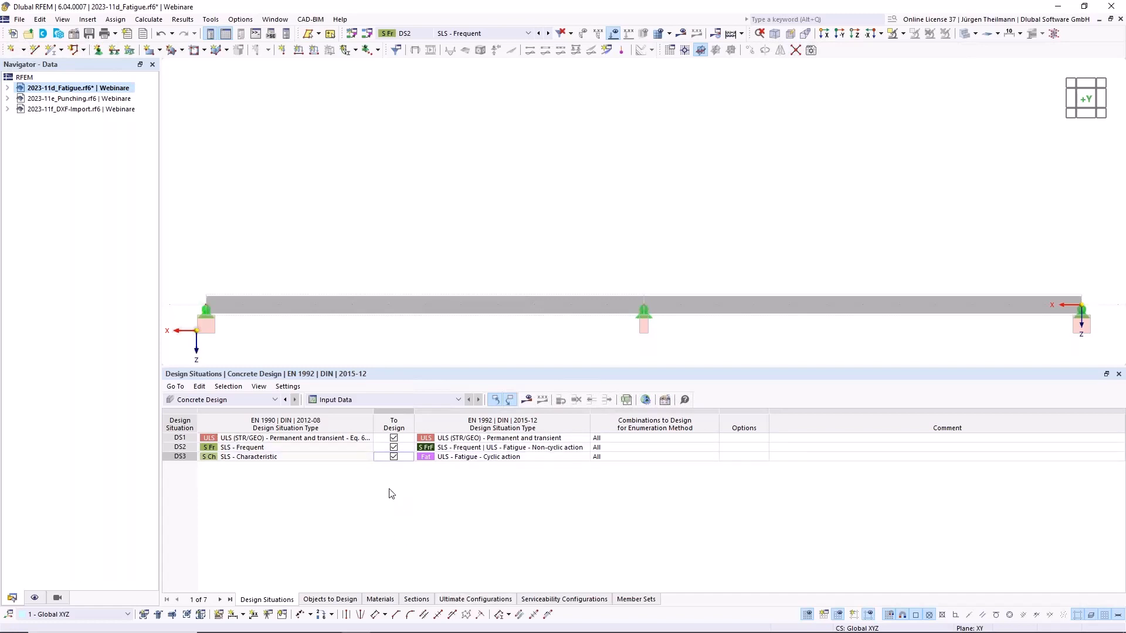
pyautogui.click(394, 458)
# - Add the comment "Level 1" to DS2 and keep its type as SLS - Frequent | ULS - Fatigue - Non-cyclic action
pyautogui.click(173, 448)
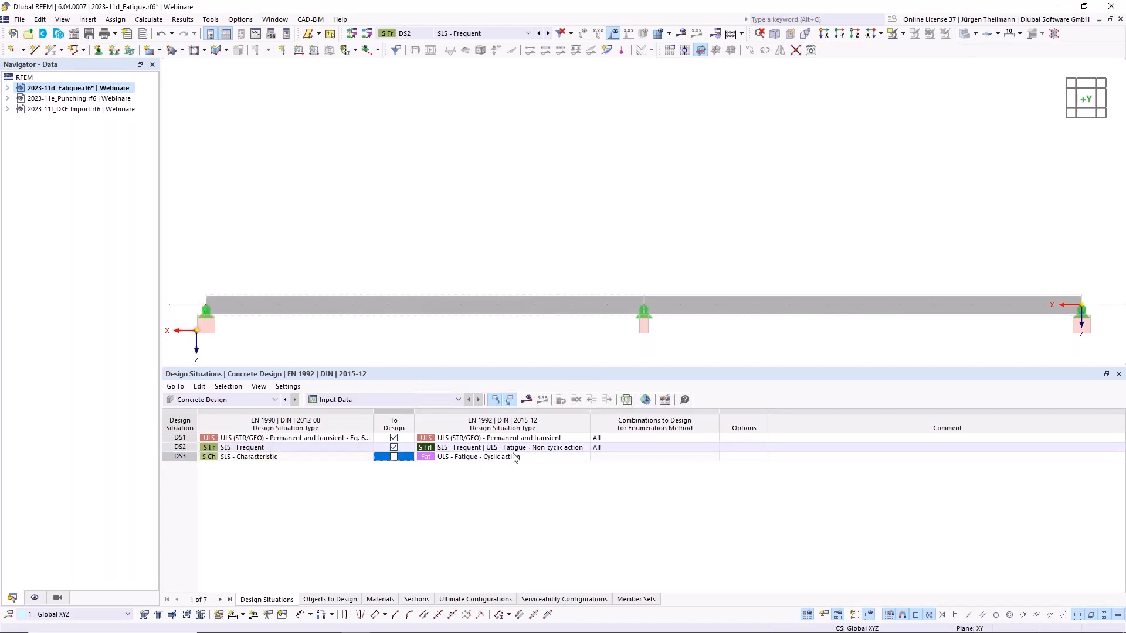
pyautogui.click(800, 448)
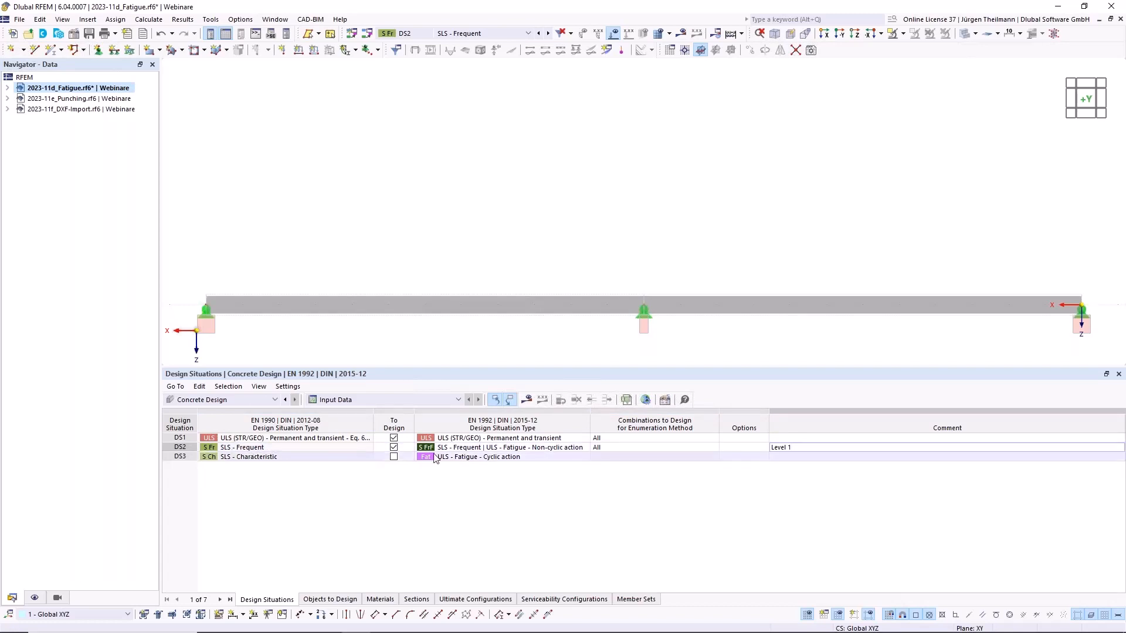
pyautogui.click(506, 448)
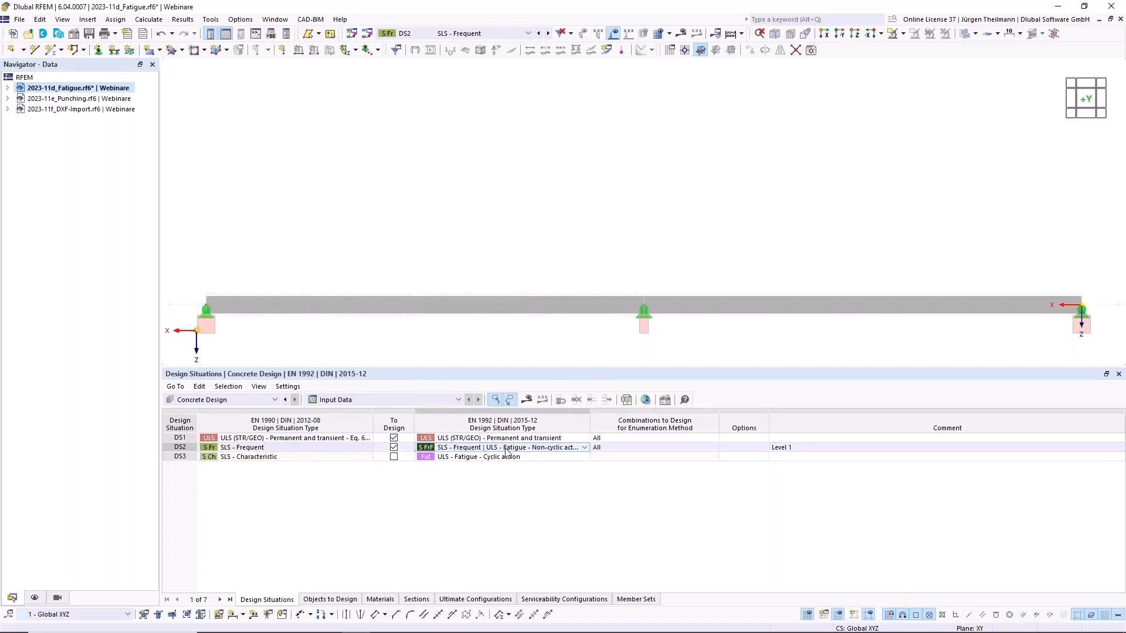
pyautogui.click(584, 447)
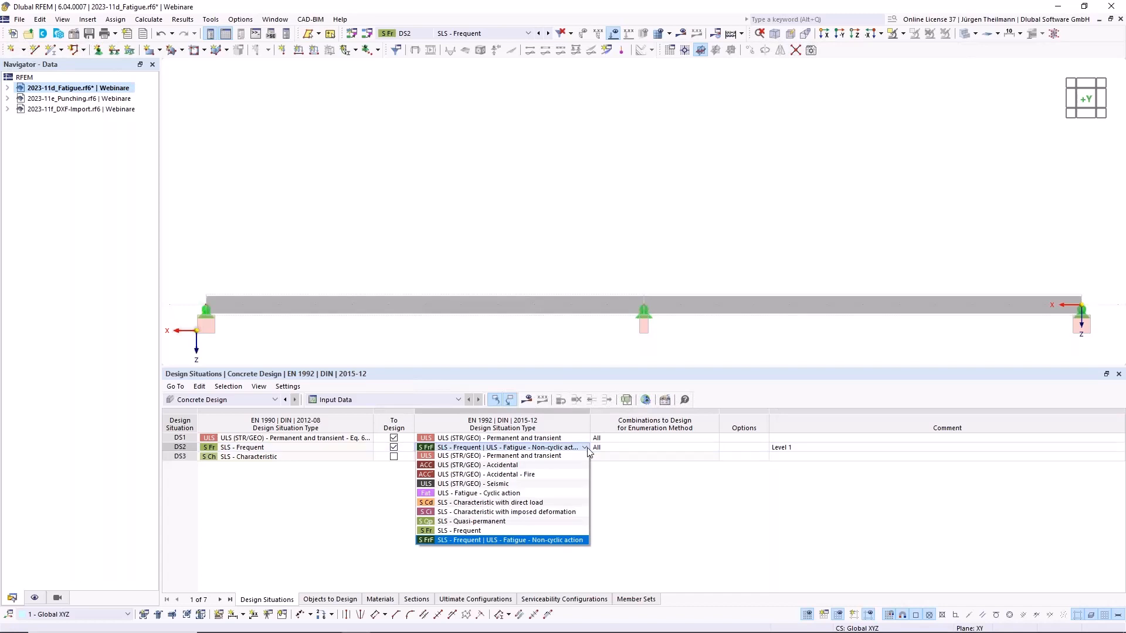
pyautogui.click(553, 540)
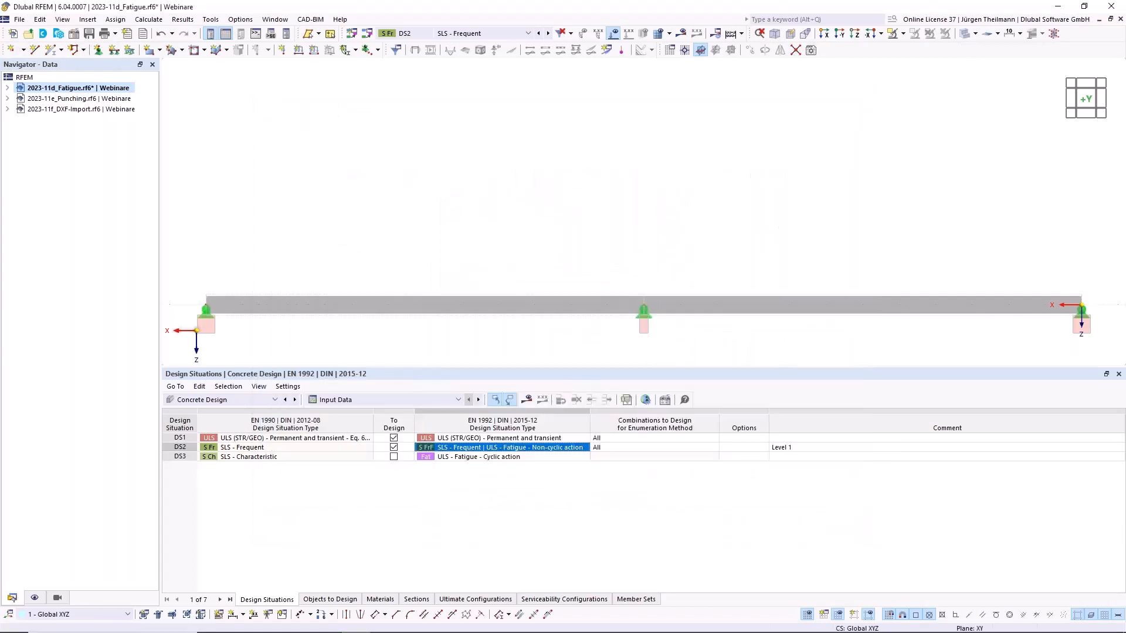
# - Examine the concrete design check ratios along the beam and the fatigue resistance entries in the errors and warnings table
pyautogui.scroll(-3, 566, 203)
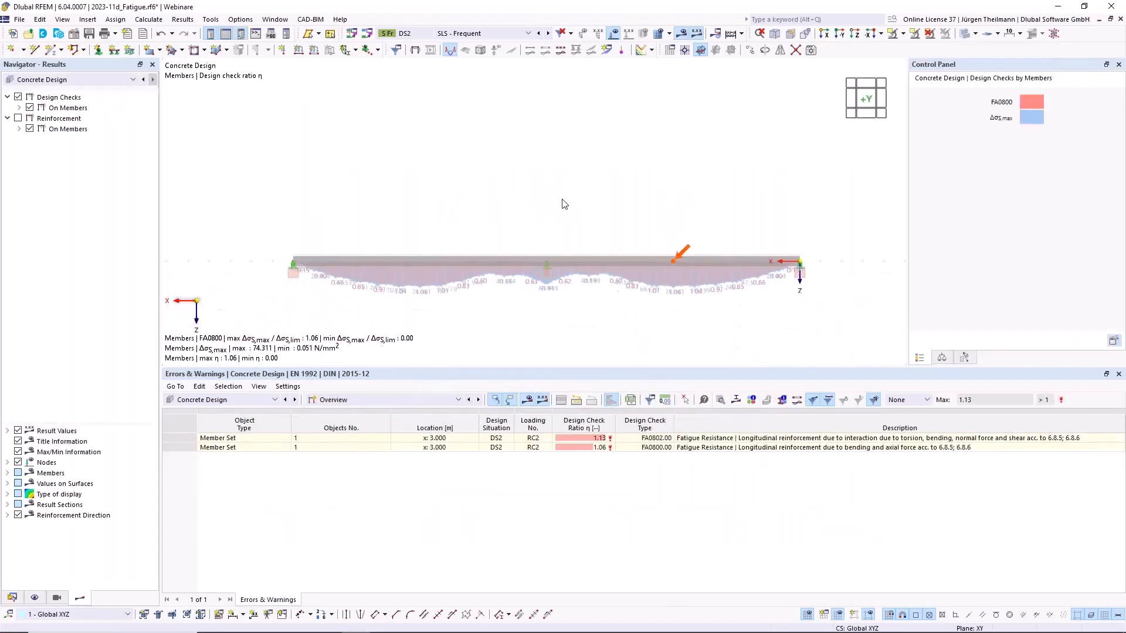
pyautogui.moveTo(543, 269); pyautogui.dragTo(507, 224, button='middle')
pyautogui.scroll(1, 514, 276)
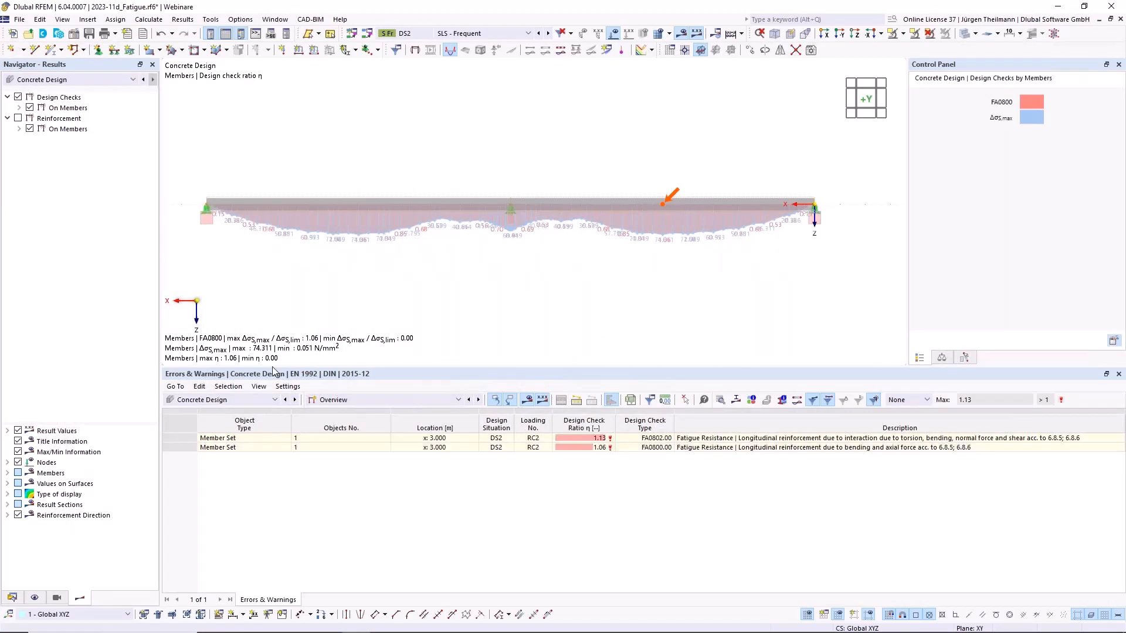
pyautogui.click(587, 450)
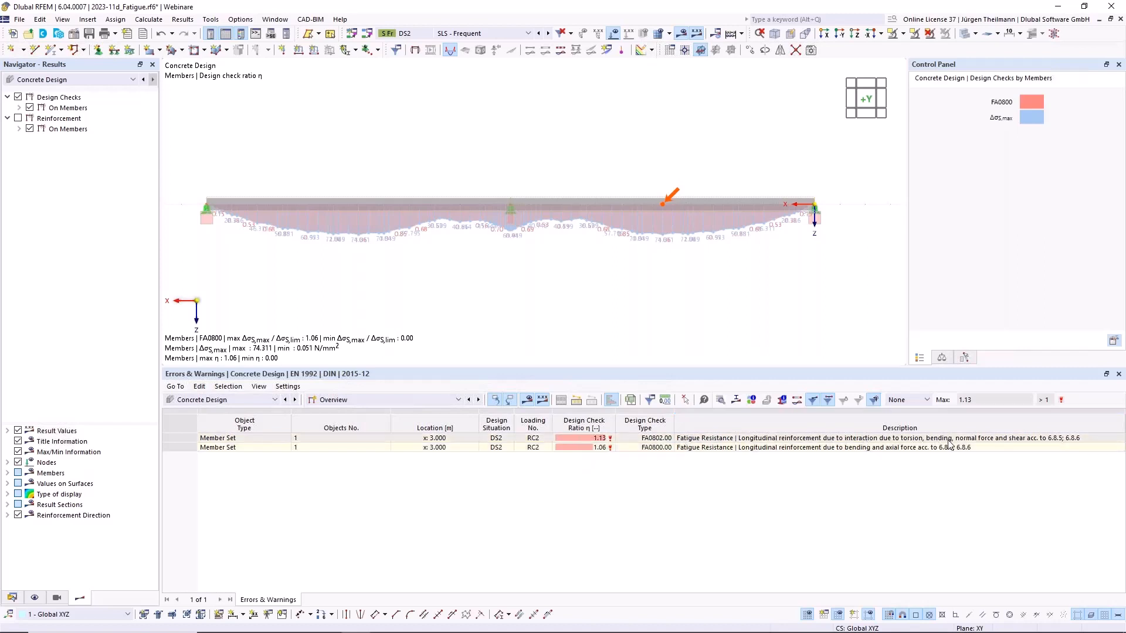
pyautogui.click(1024, 441)
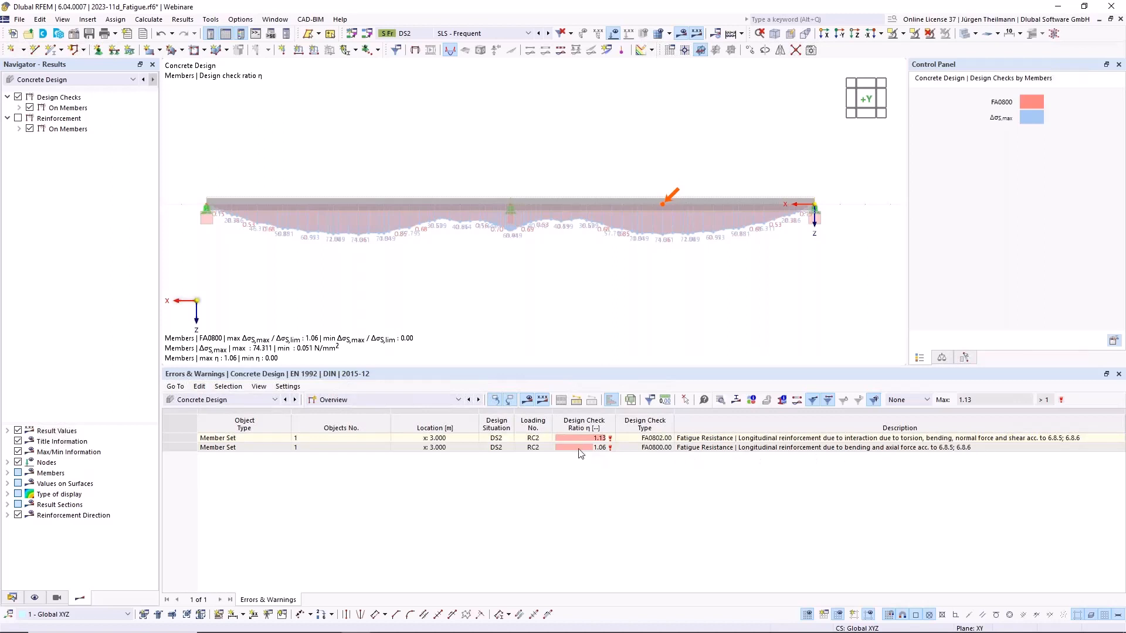
# - Review the design check details of the FA0800 fatigue check for longitudinal reinforcement due to bending and axial force
pyautogui.click(779, 449)
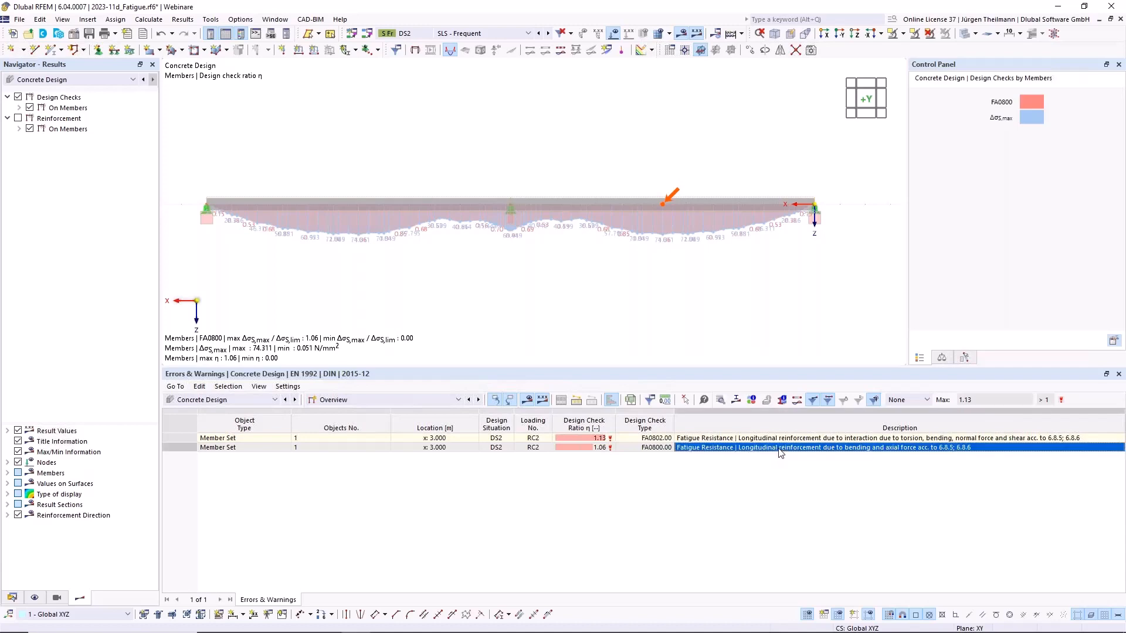
pyautogui.doubleClick(779, 448)
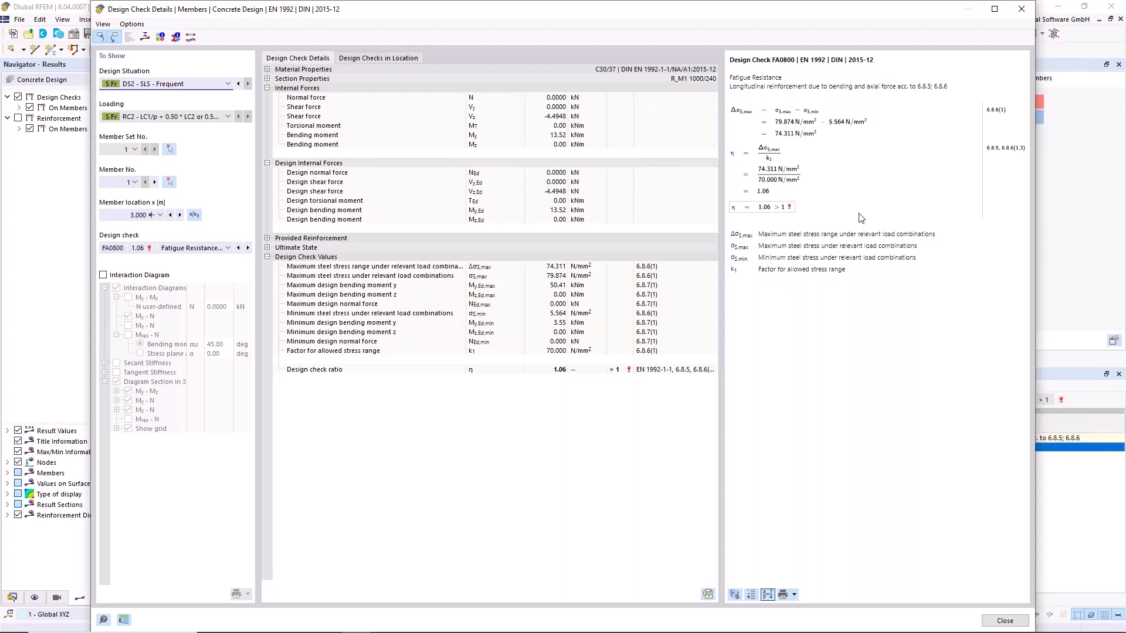
pyautogui.click(1004, 621)
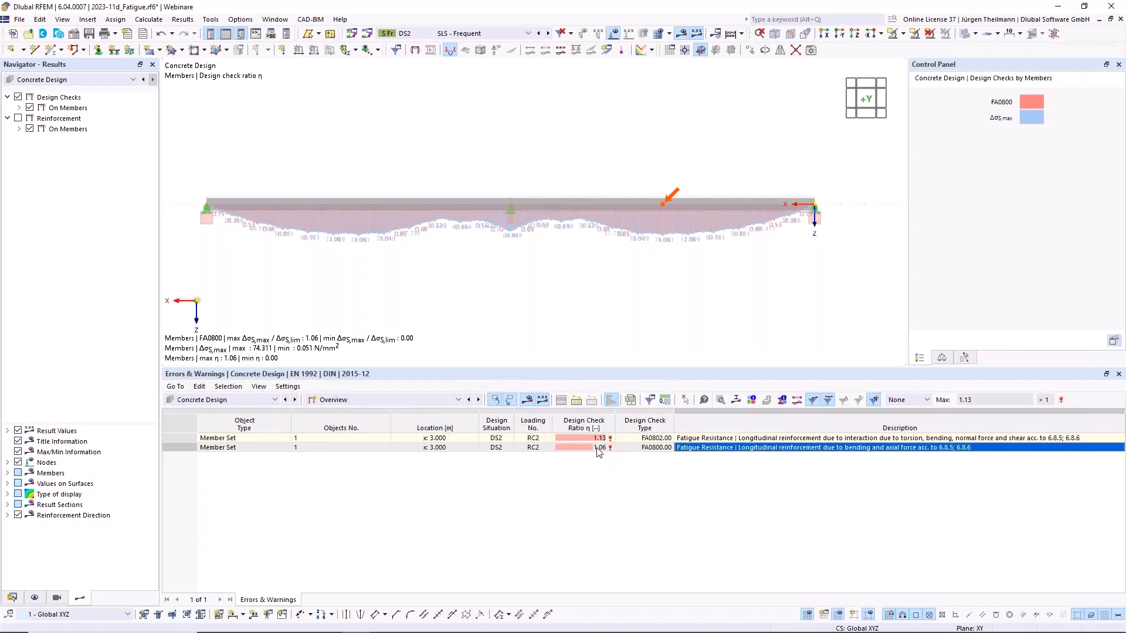
# - In the Concrete Design design situations, exclude DS2 from the design, include DS3 and give DS3 the comment "Level 2"
pyautogui.click(457, 403)
pyautogui.click(431, 411)
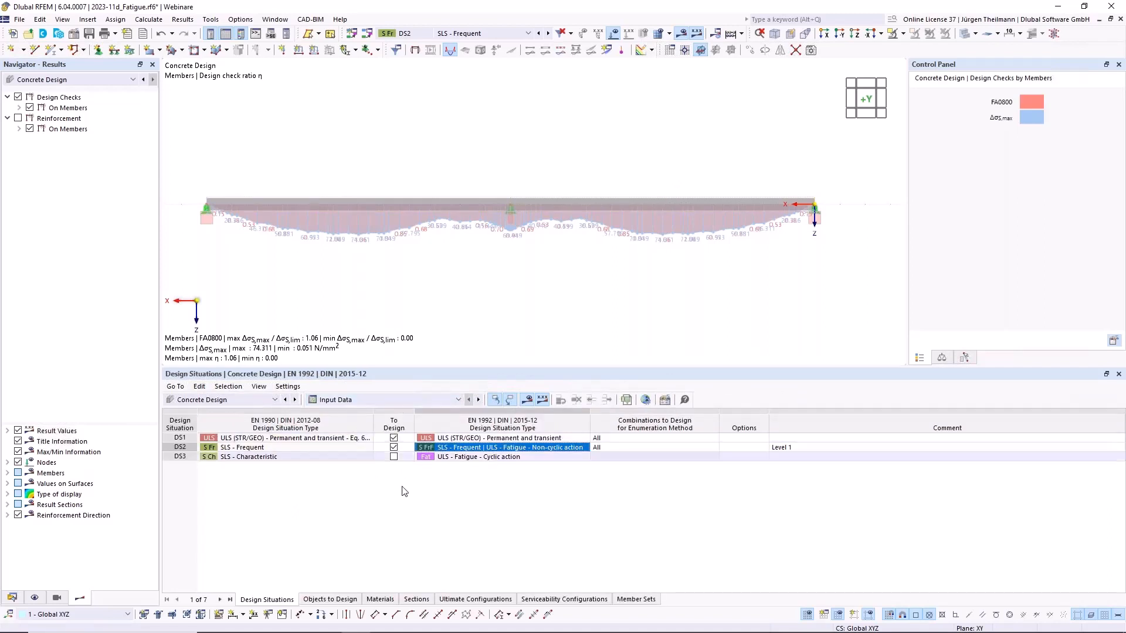
pyautogui.click(391, 447)
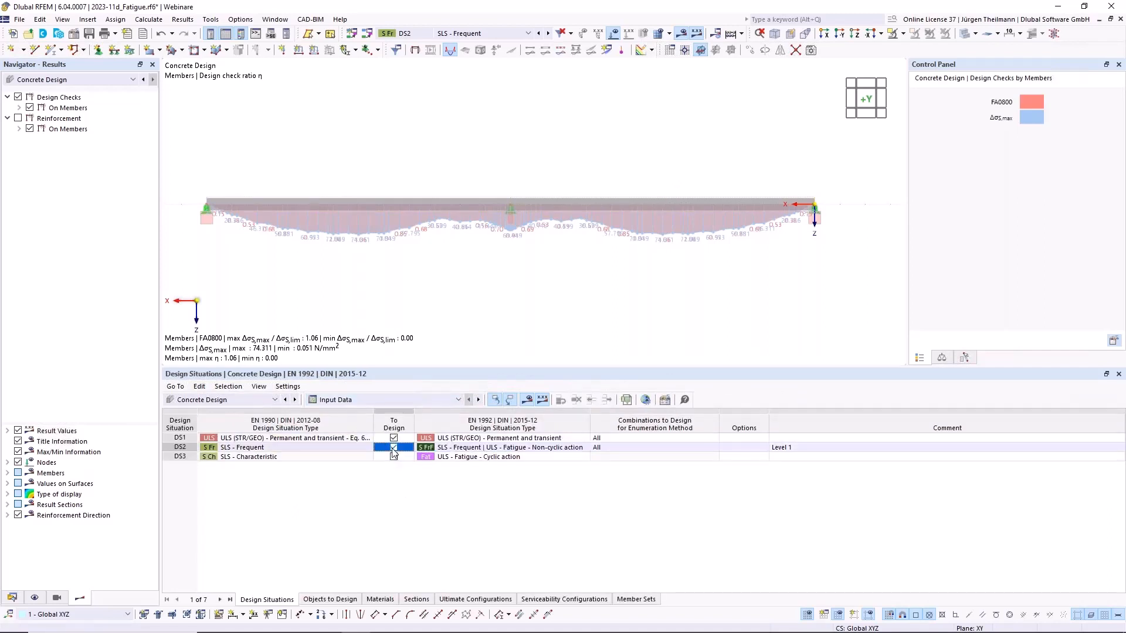
pyautogui.click(393, 448)
pyautogui.click(612, 374)
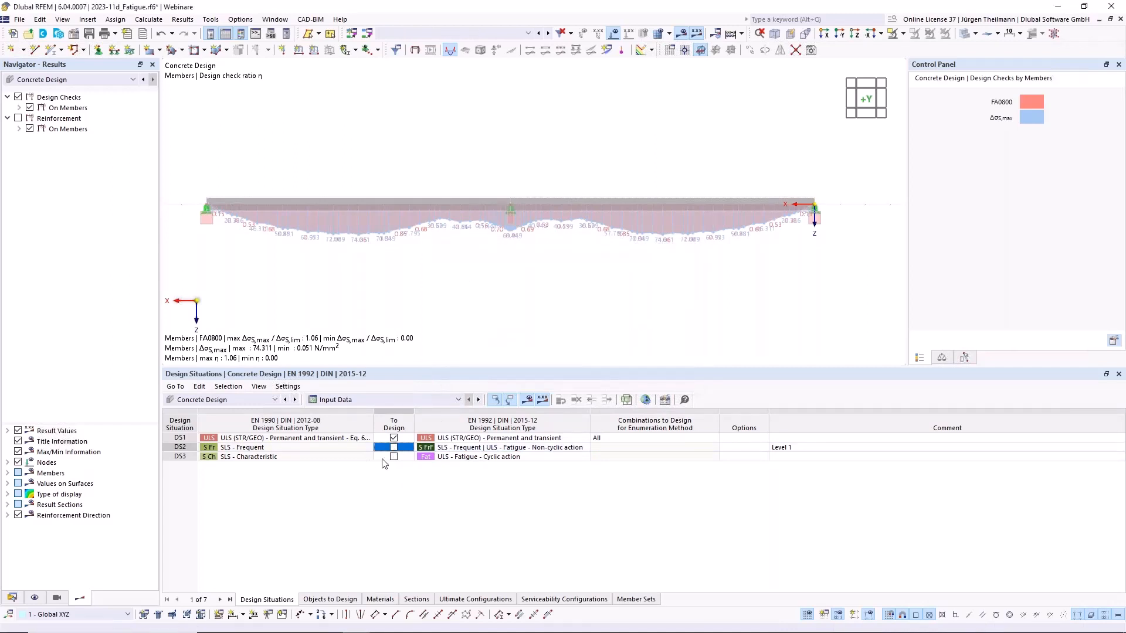
pyautogui.click(393, 457)
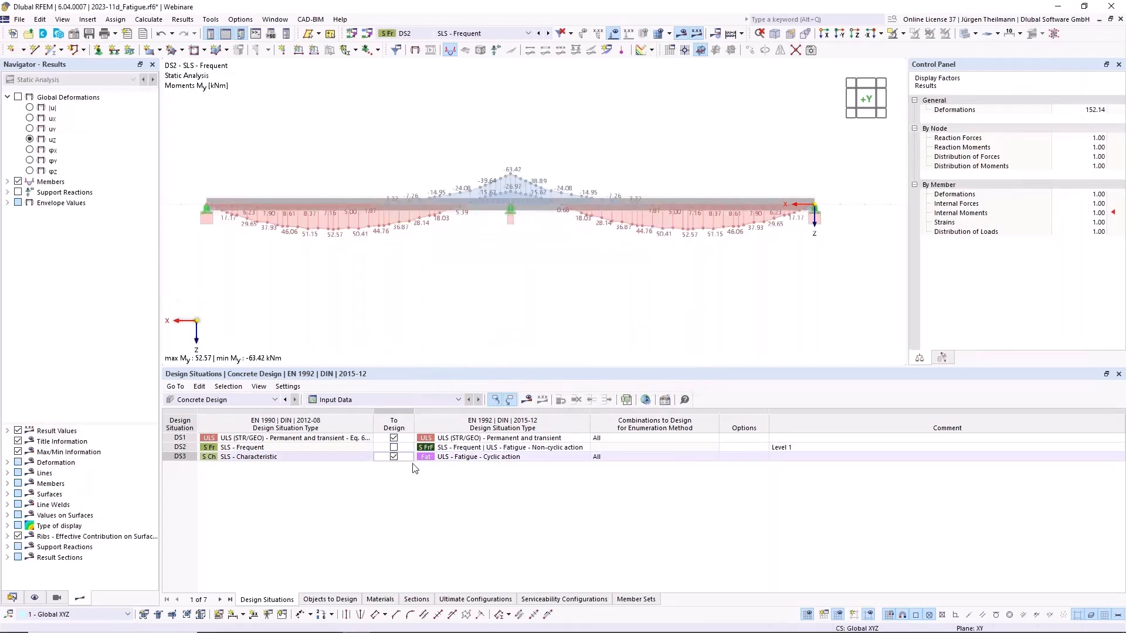
pyautogui.click(798, 457)
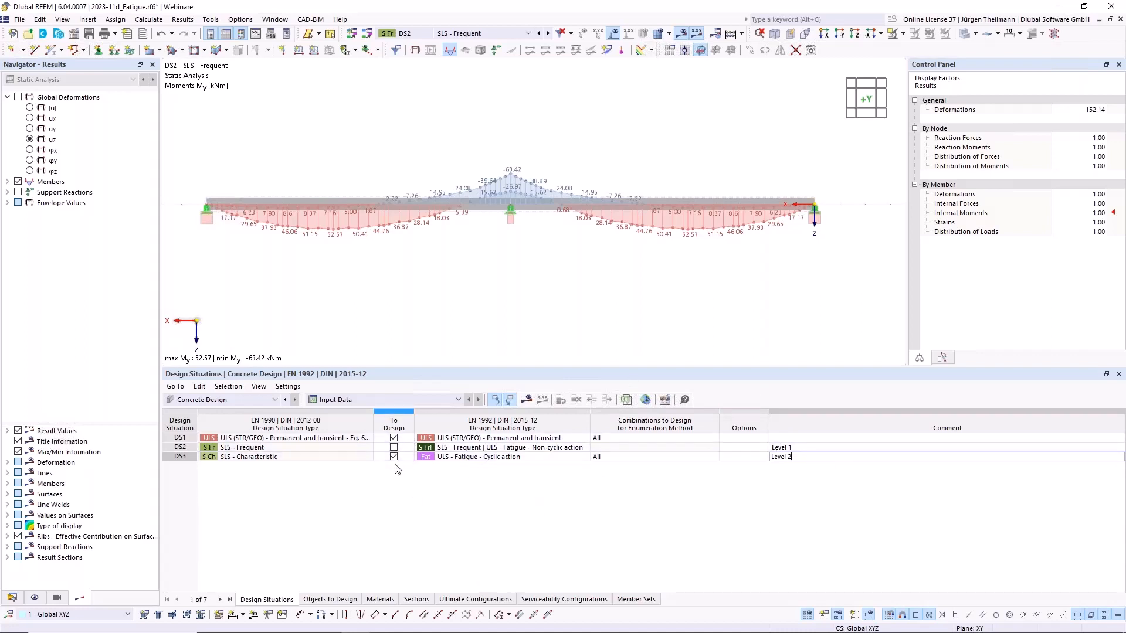
# - Set the Default ultimate configuration's fatigue design to the method of damage equivalent stress range acc. to 6.8.5 and 6.8.7(1), and calculate the concrete design
pyautogui.click(457, 600)
pyautogui.click(205, 440)
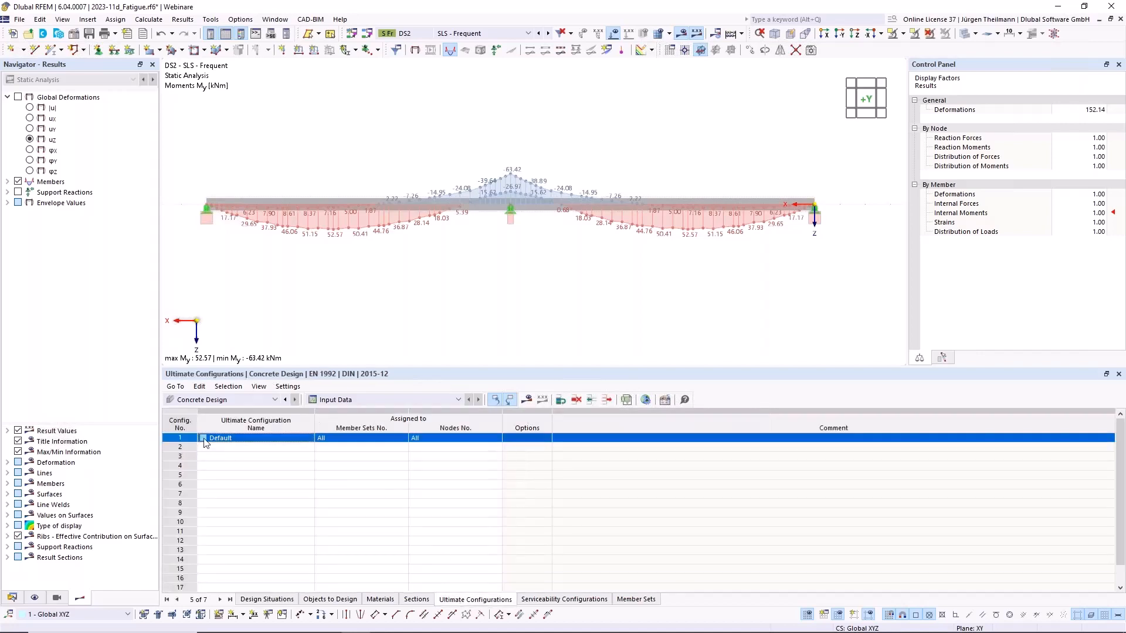
pyautogui.doubleClick(205, 443)
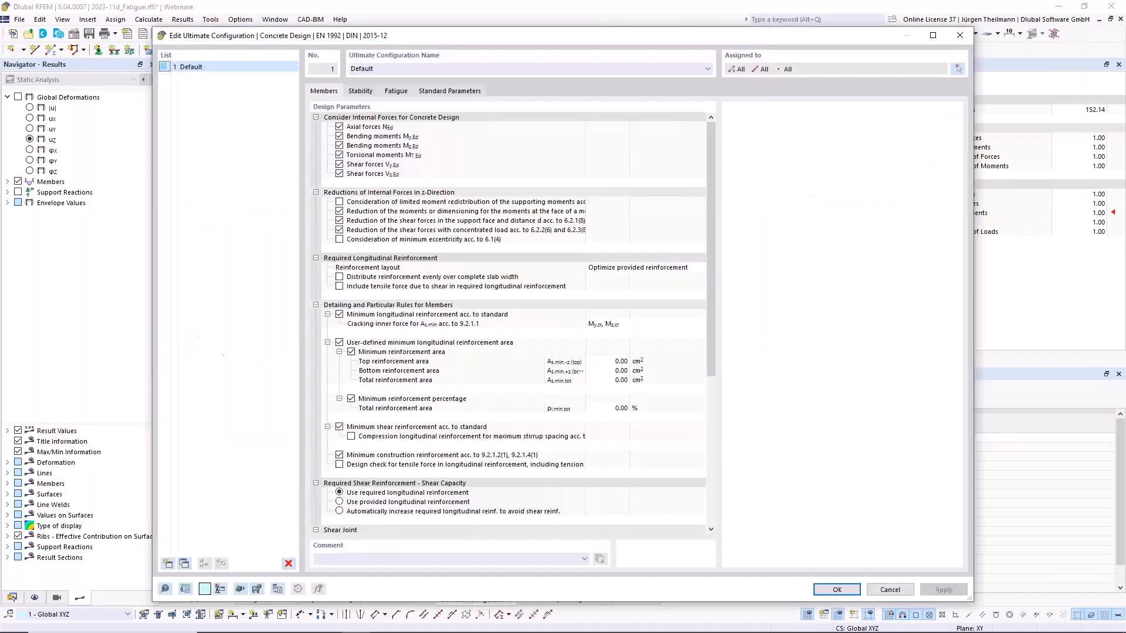
pyautogui.click(396, 90)
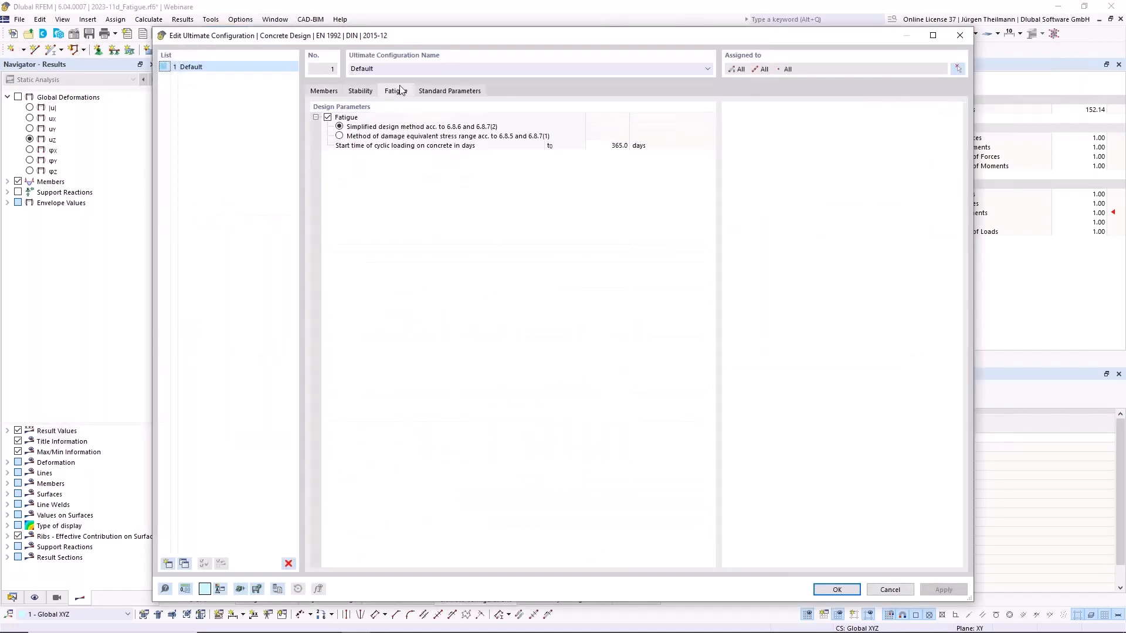
pyautogui.click(340, 136)
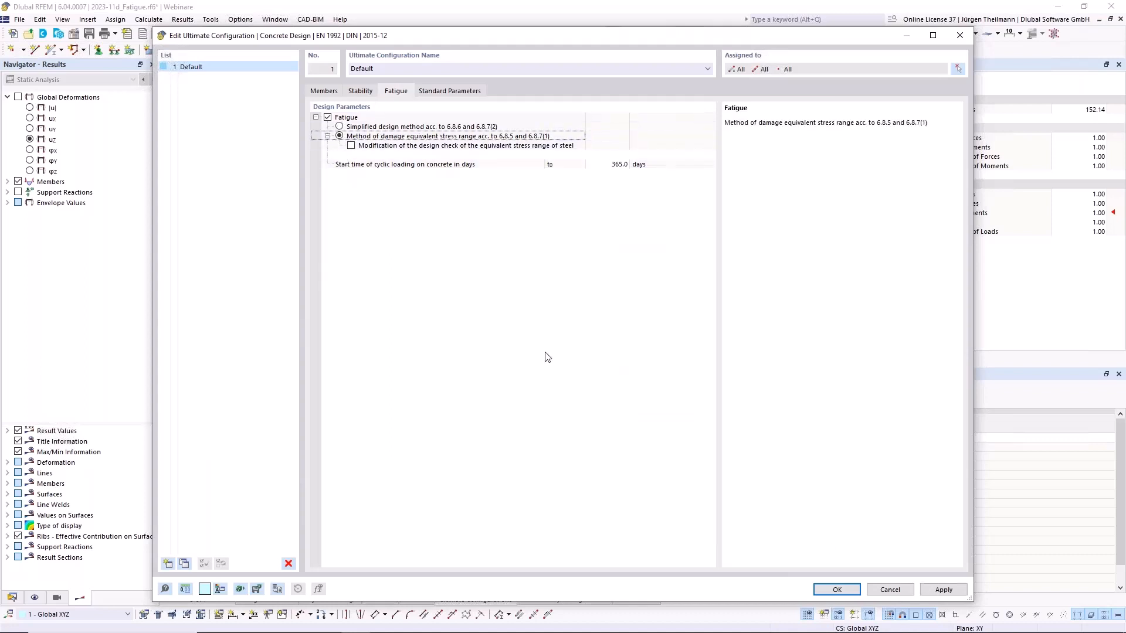
pyautogui.click(837, 590)
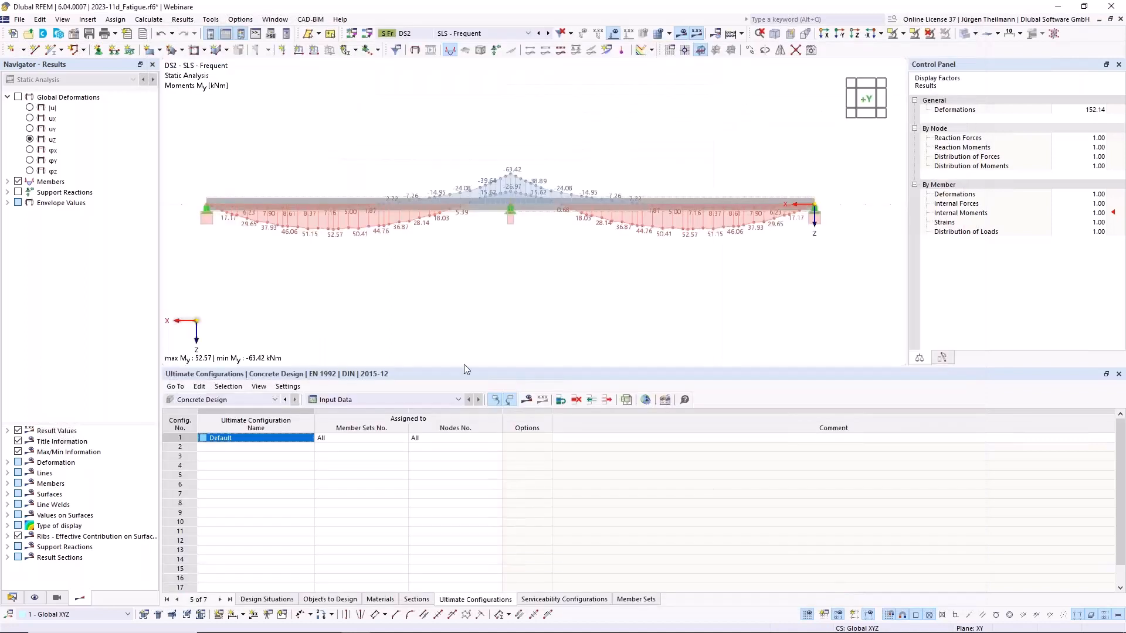
pyautogui.click(525, 400)
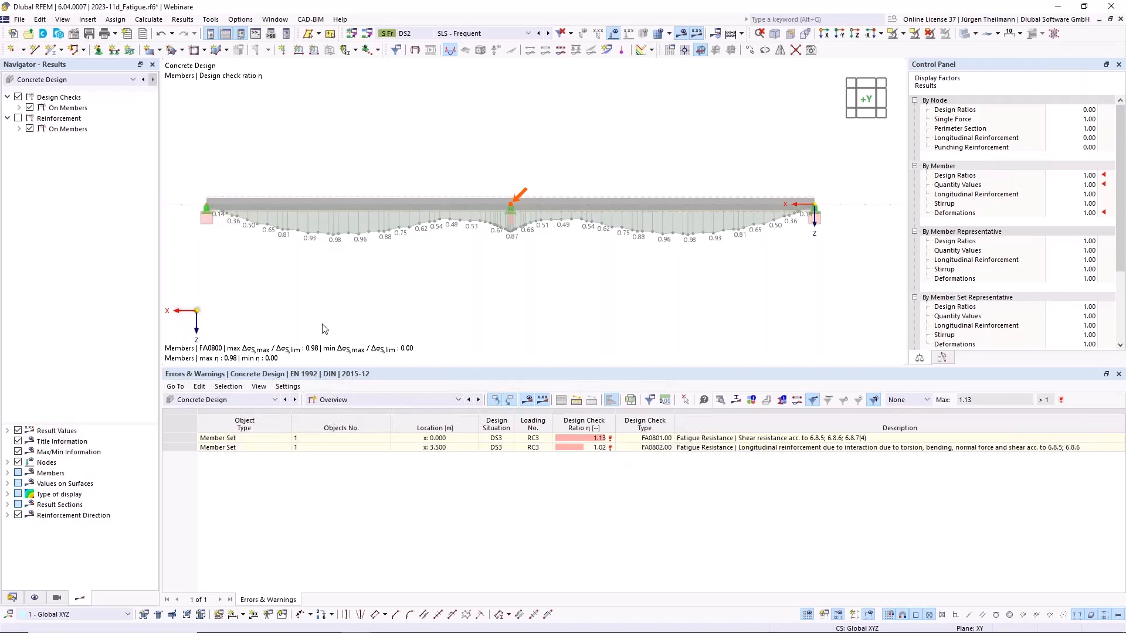
# - Return to the Concrete Design input data and check in the global settings which configurations are calculated, including Fatigue
pyautogui.click(425, 399)
pyautogui.click(420, 410)
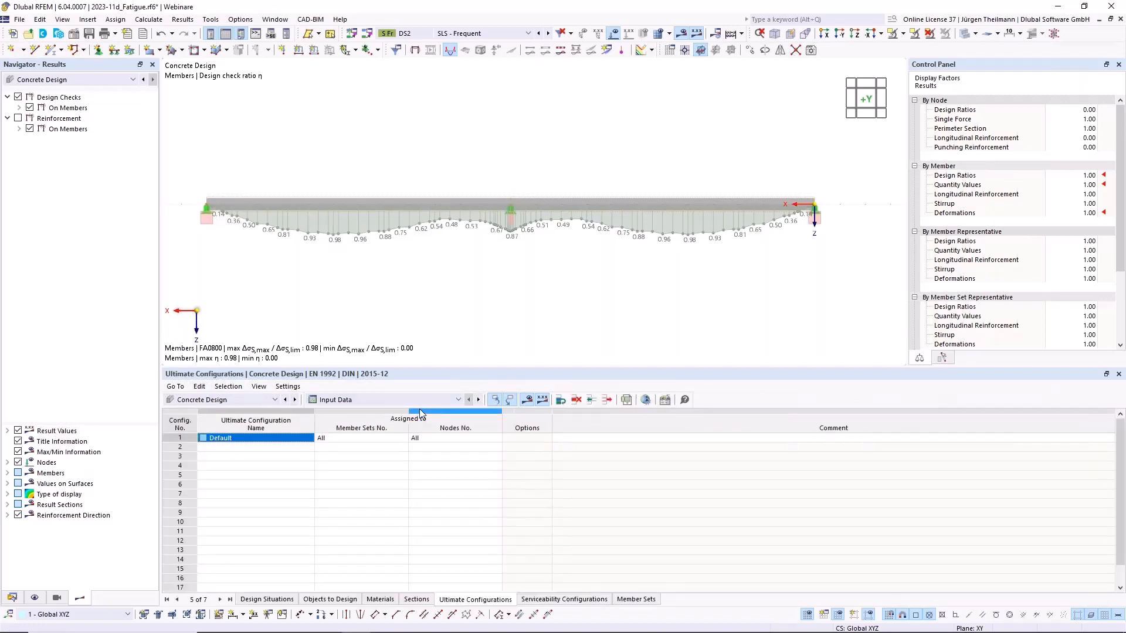
pyautogui.click(646, 402)
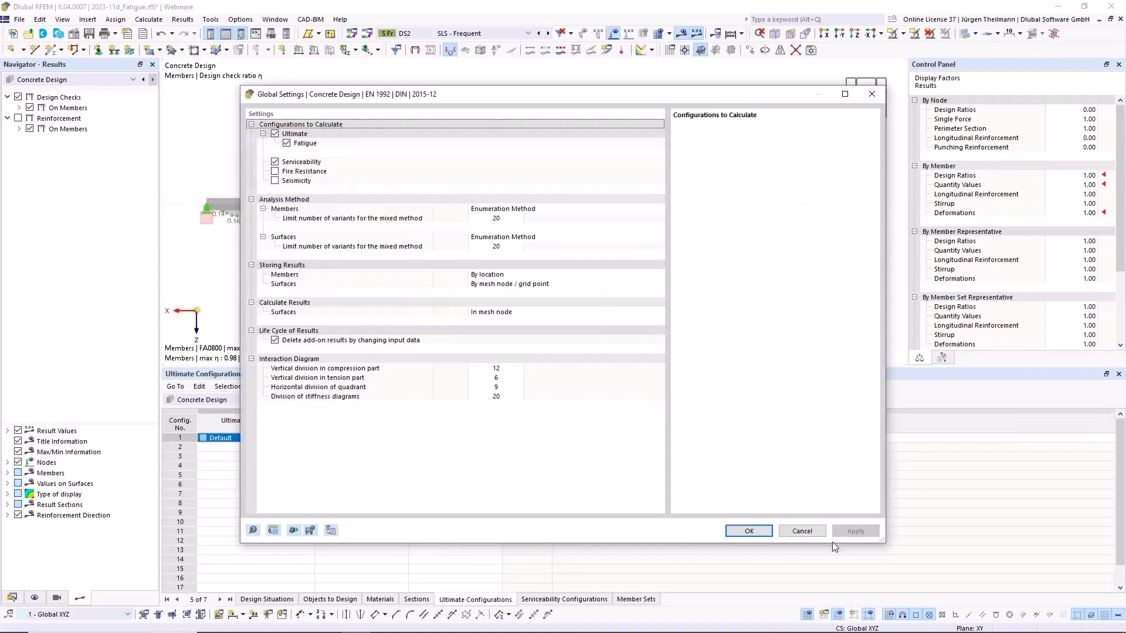
pyautogui.click(749, 531)
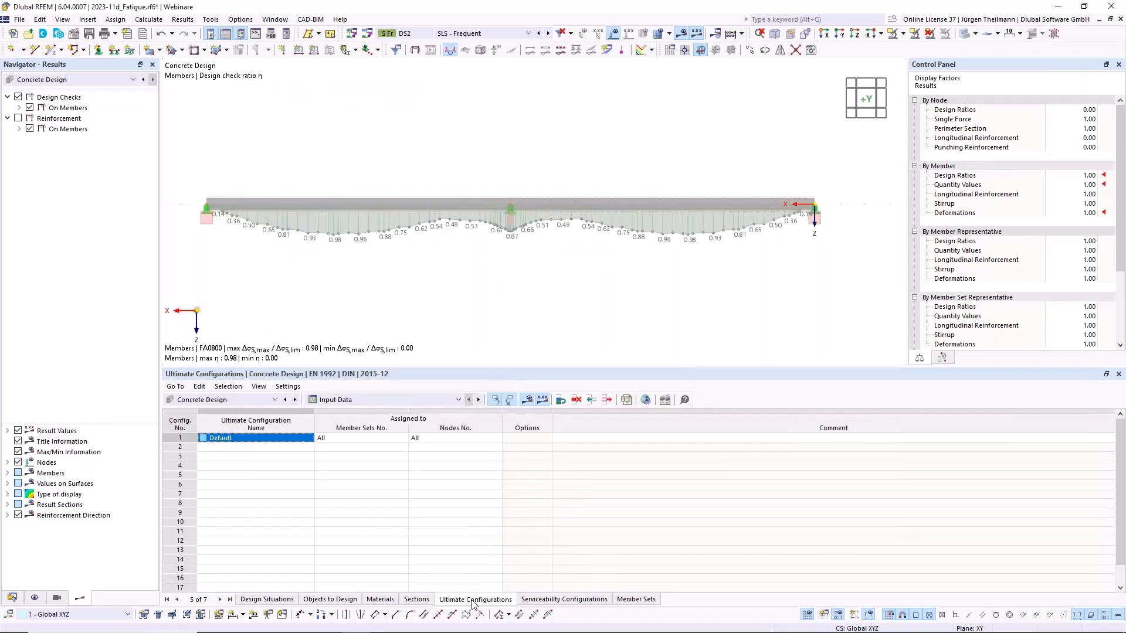
# - Review the fatigue method options in the Default ultimate configuration without changing them
pyautogui.doubleClick(192, 437)
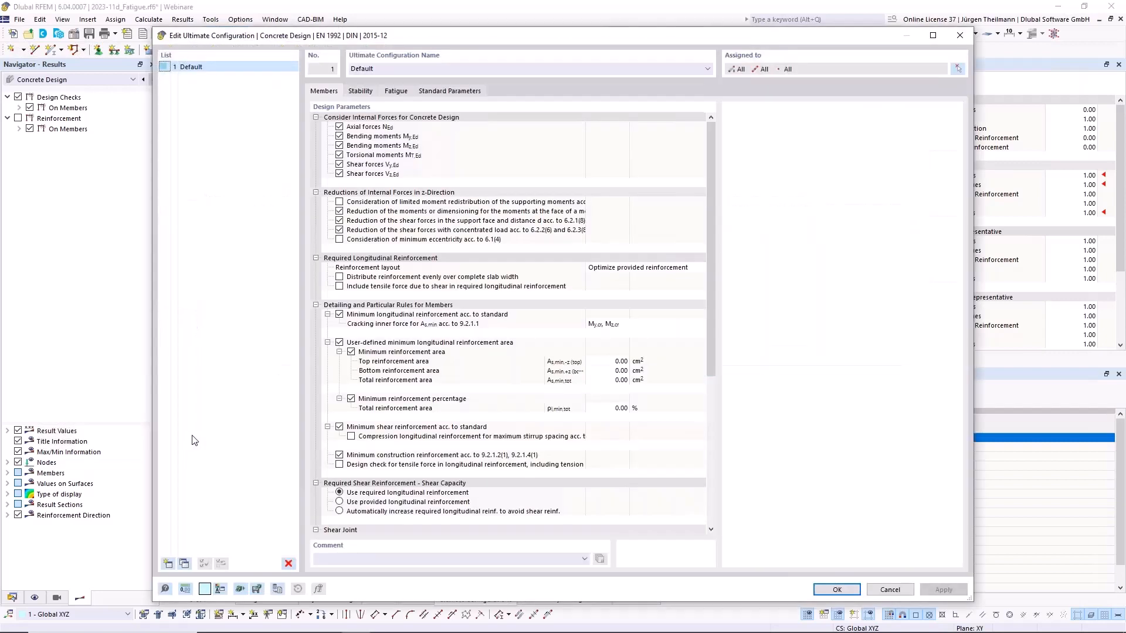
pyautogui.click(396, 91)
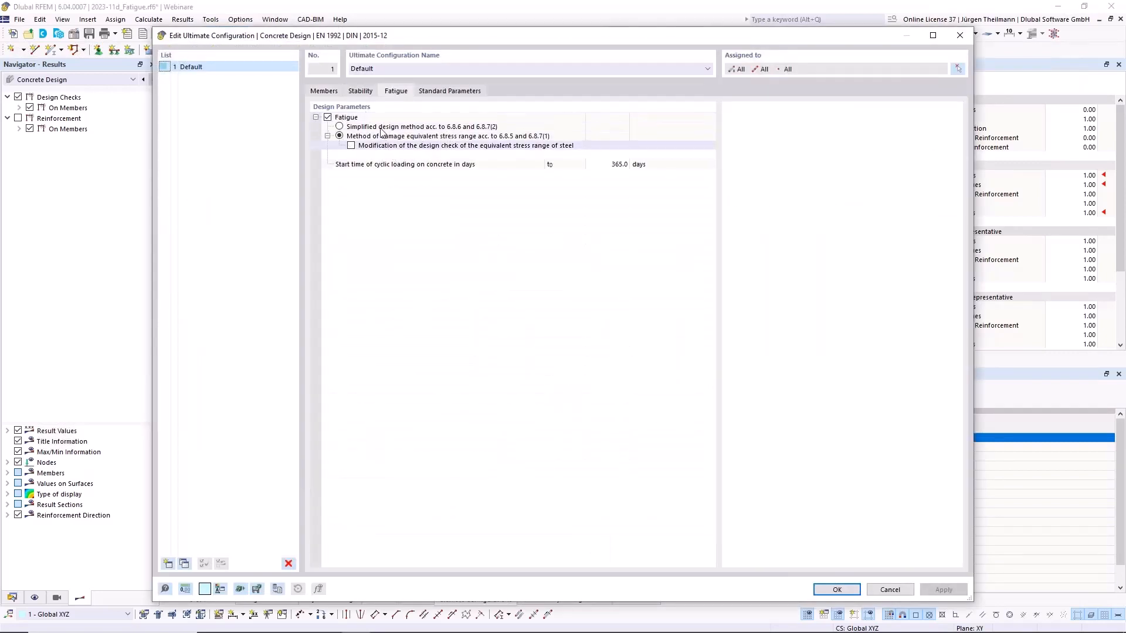
pyautogui.click(890, 590)
# - Try to restrict the combinations to design for the enumeration method of DS3 to RC3
pyautogui.click(281, 600)
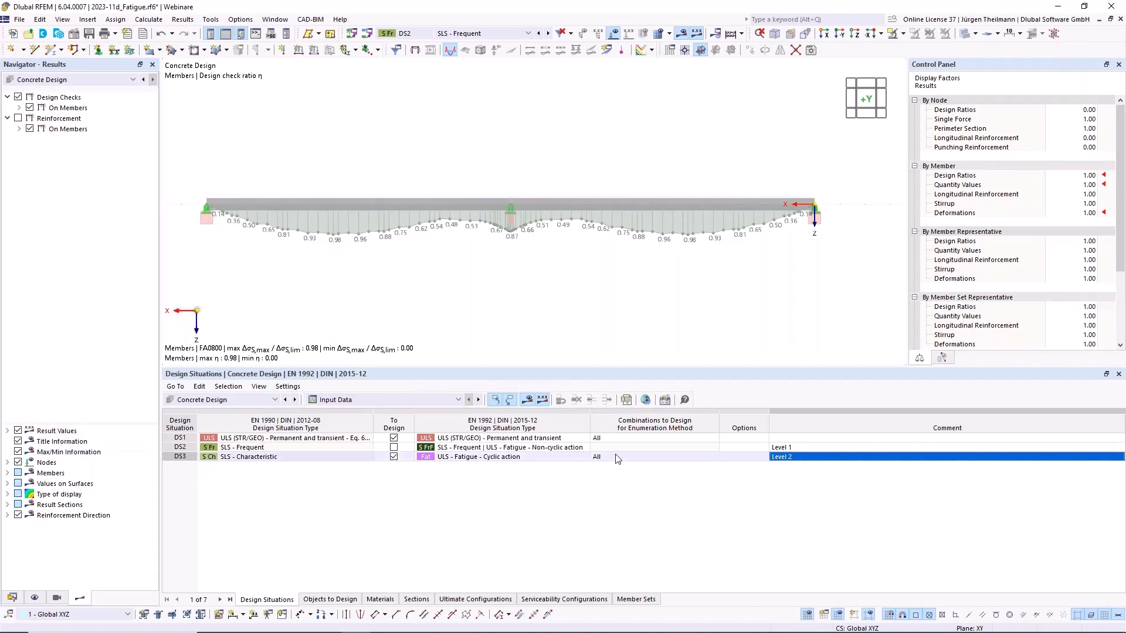
pyautogui.click(703, 456)
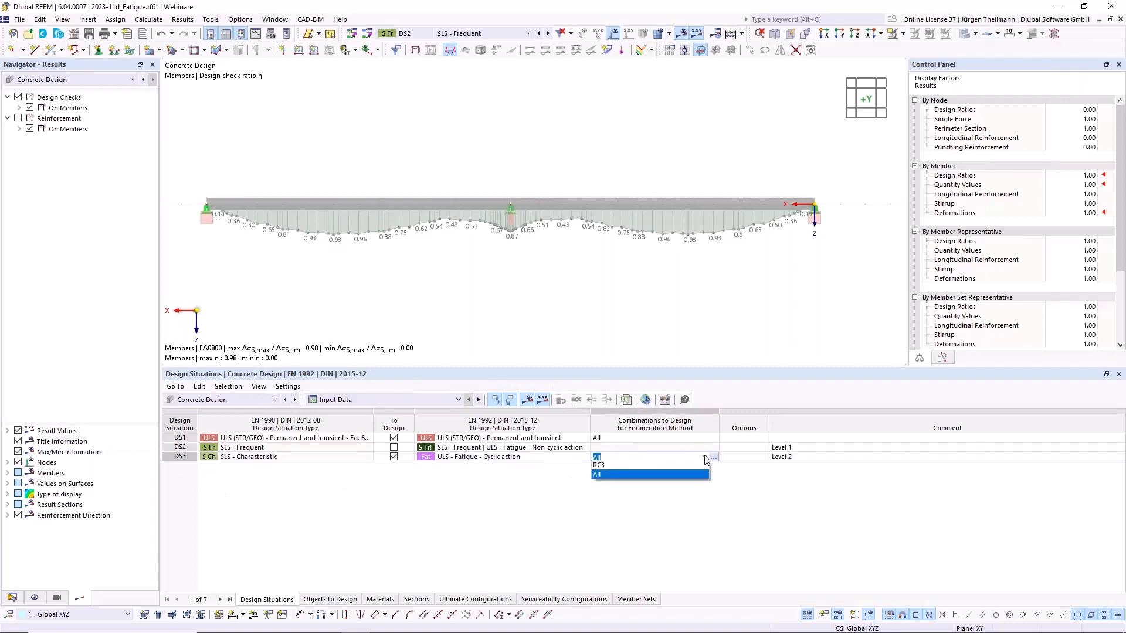
pyautogui.click(636, 465)
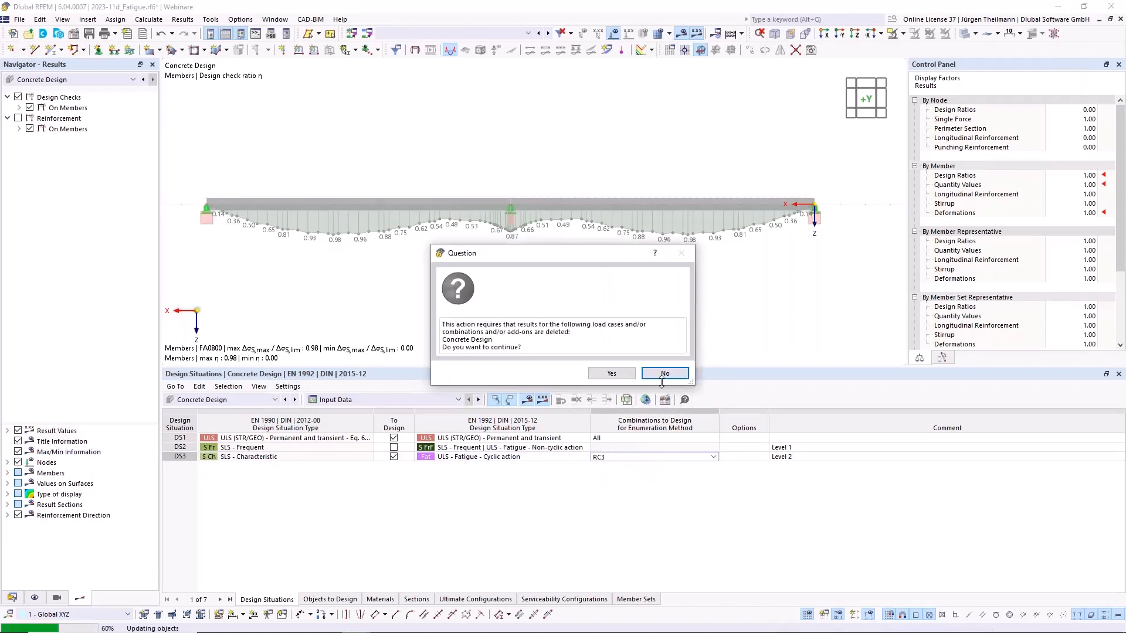
pyautogui.click(663, 379)
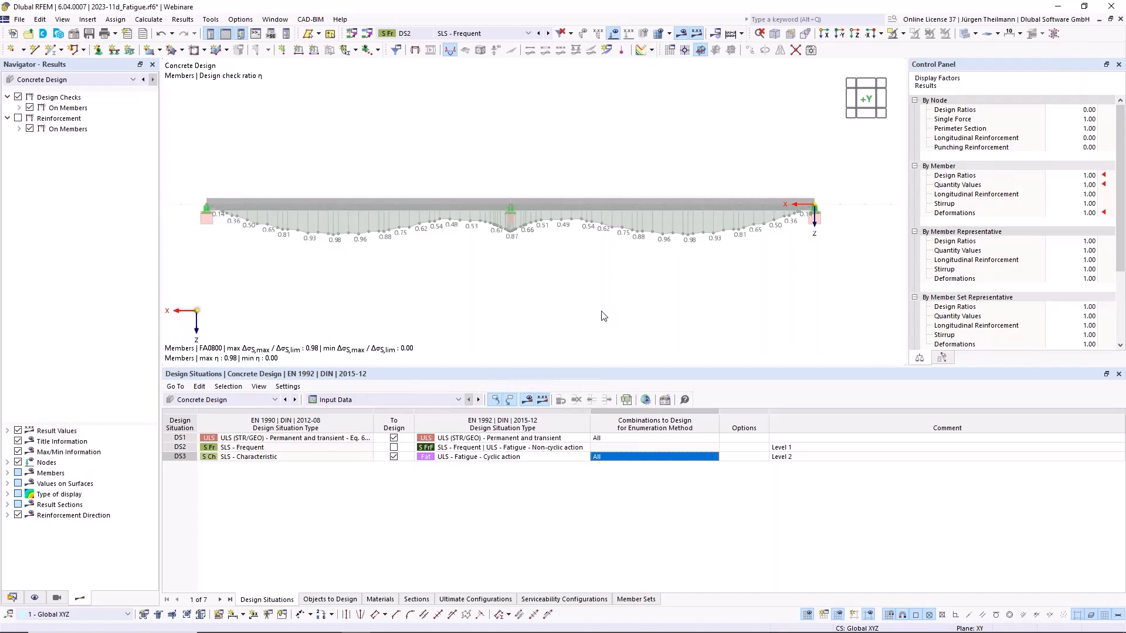
# - Switch to the web browser and open the Knowledge Base article list on the Dlubal website
pyautogui.hotkey('alt', 'Tab')
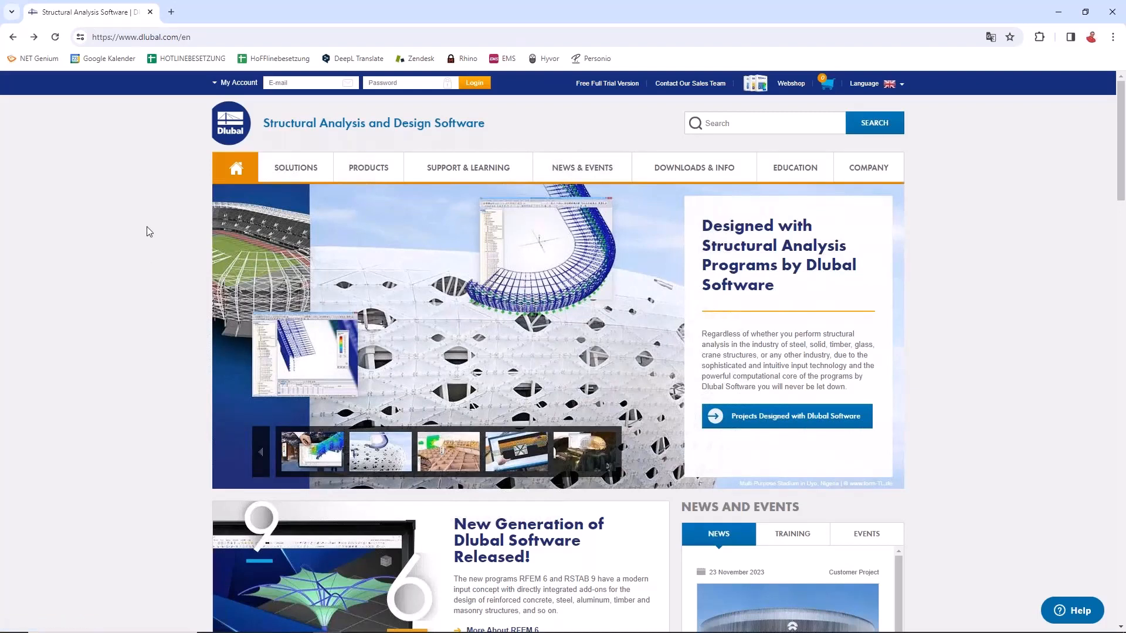
pyautogui.moveTo(505, 171)
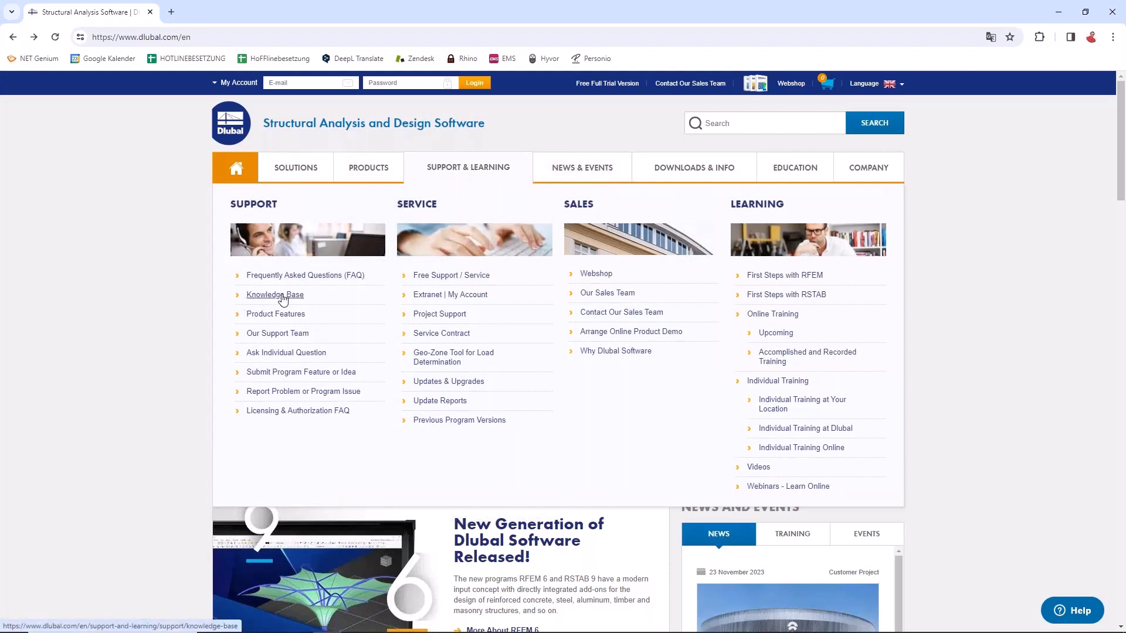
pyautogui.click(282, 296)
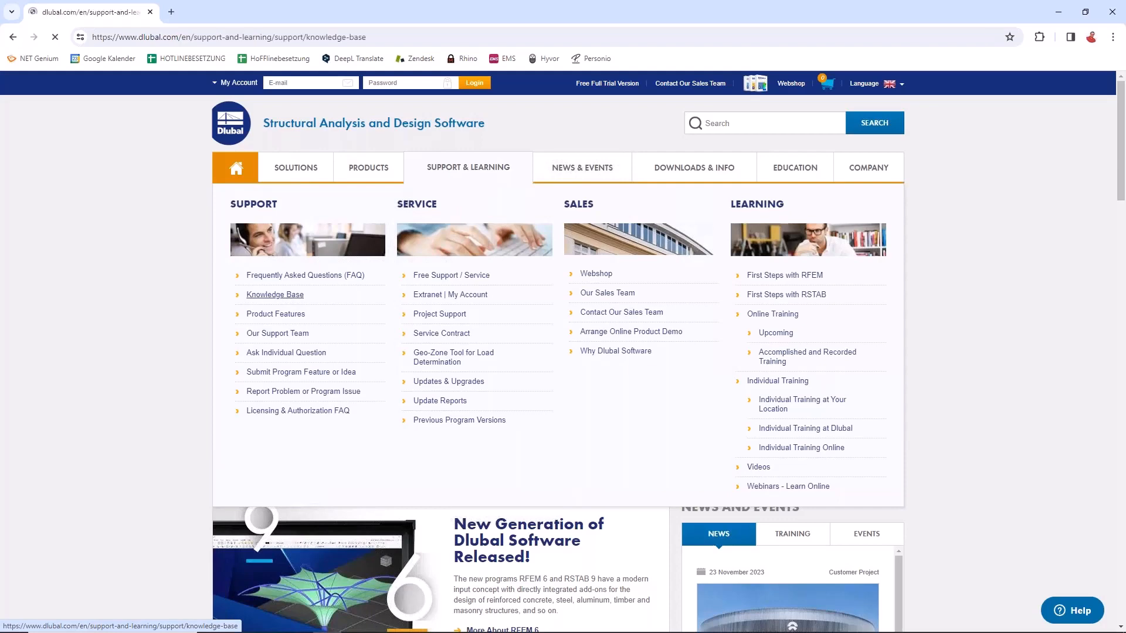
pyautogui.scroll(-4, 146, 297)
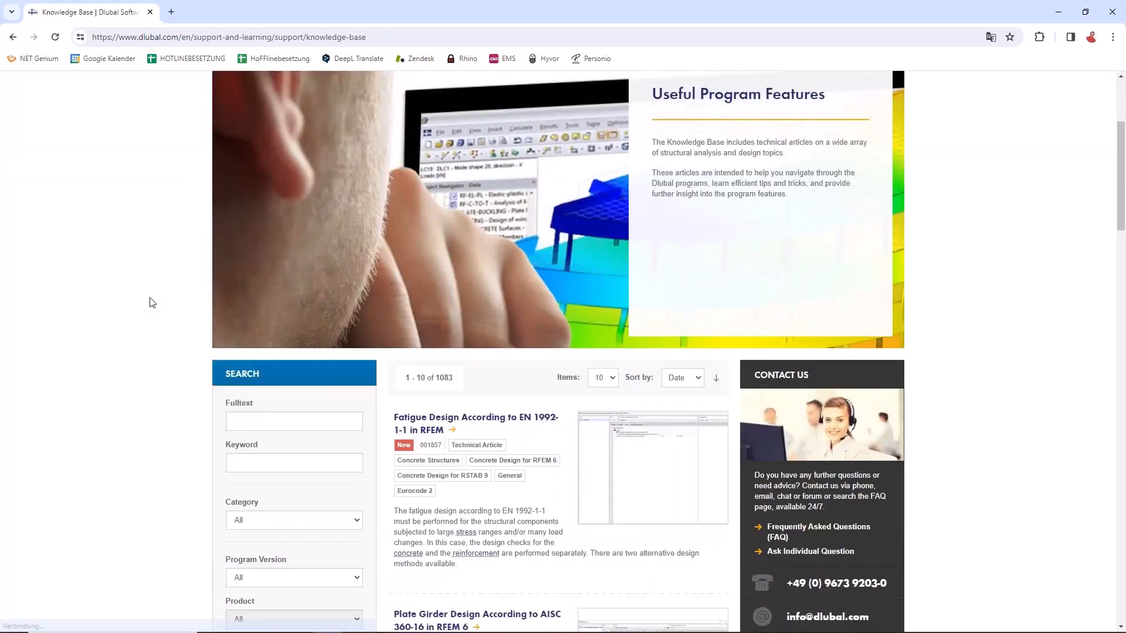
pyautogui.scroll(-3, 135, 283)
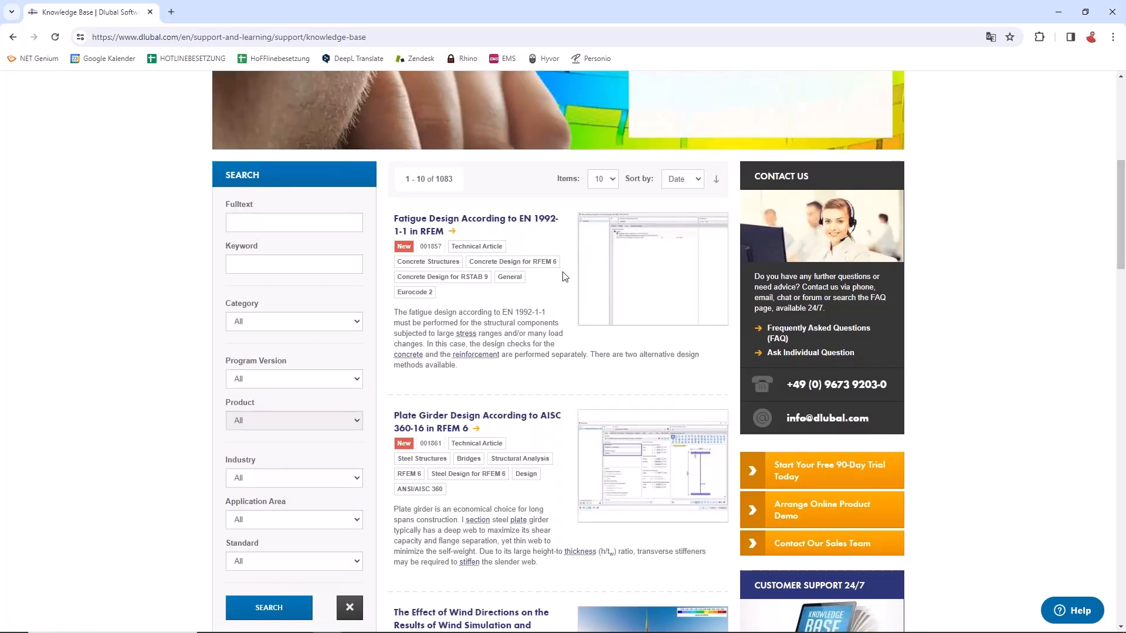
# - Run a full-text search of the Knowledge Base for "fatigue"
pyautogui.click(290, 225)
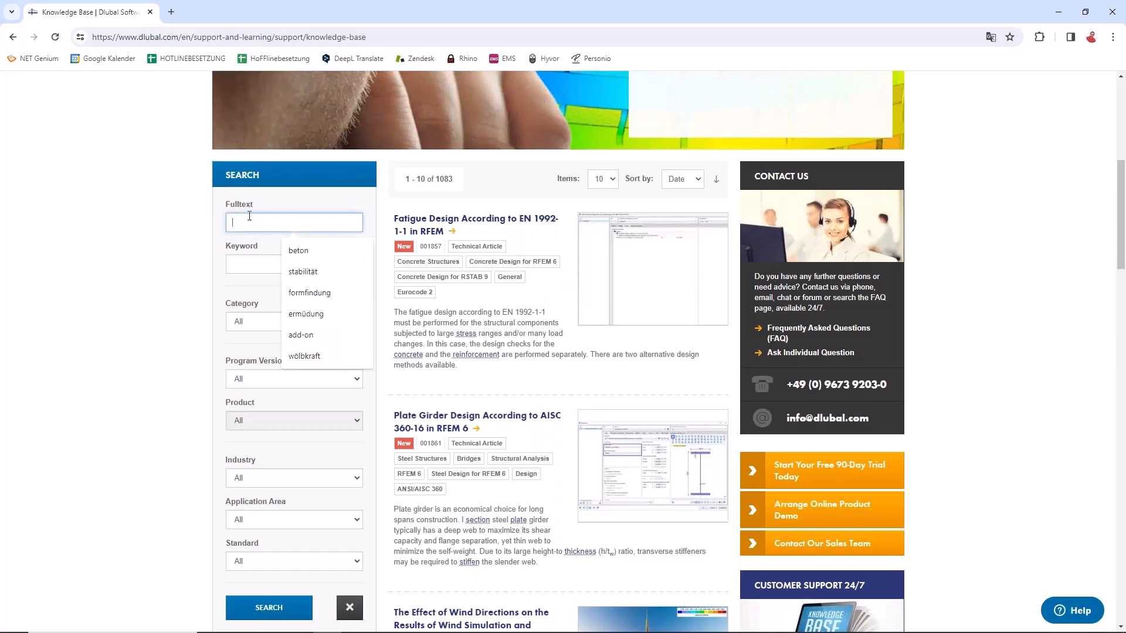
pyautogui.write('fatigue')
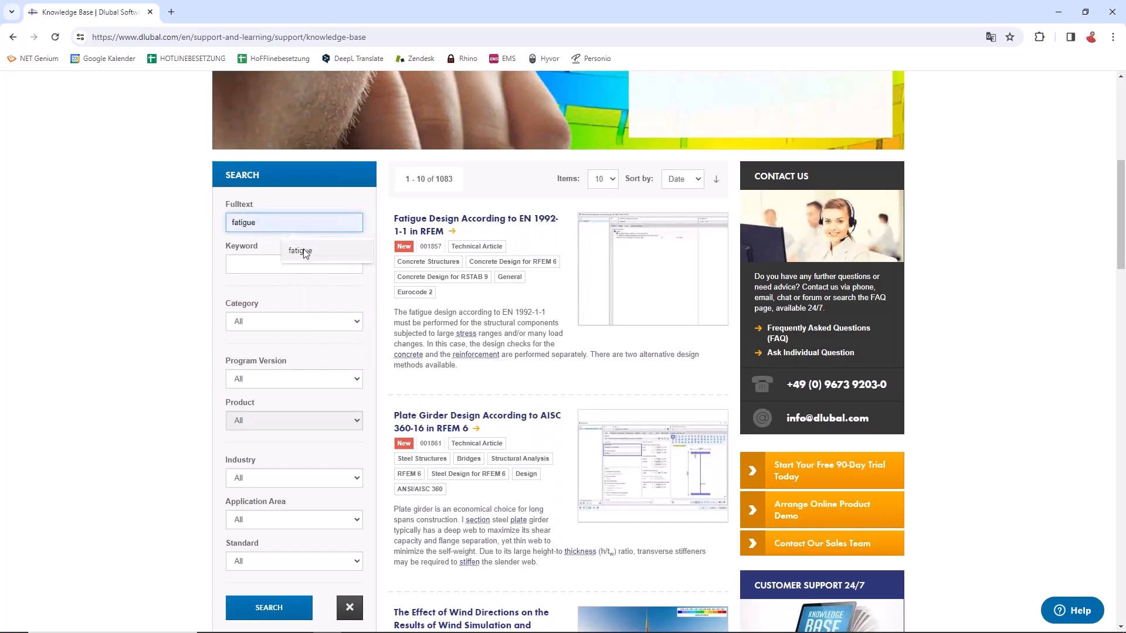
pyautogui.click(304, 251)
pyautogui.click(283, 609)
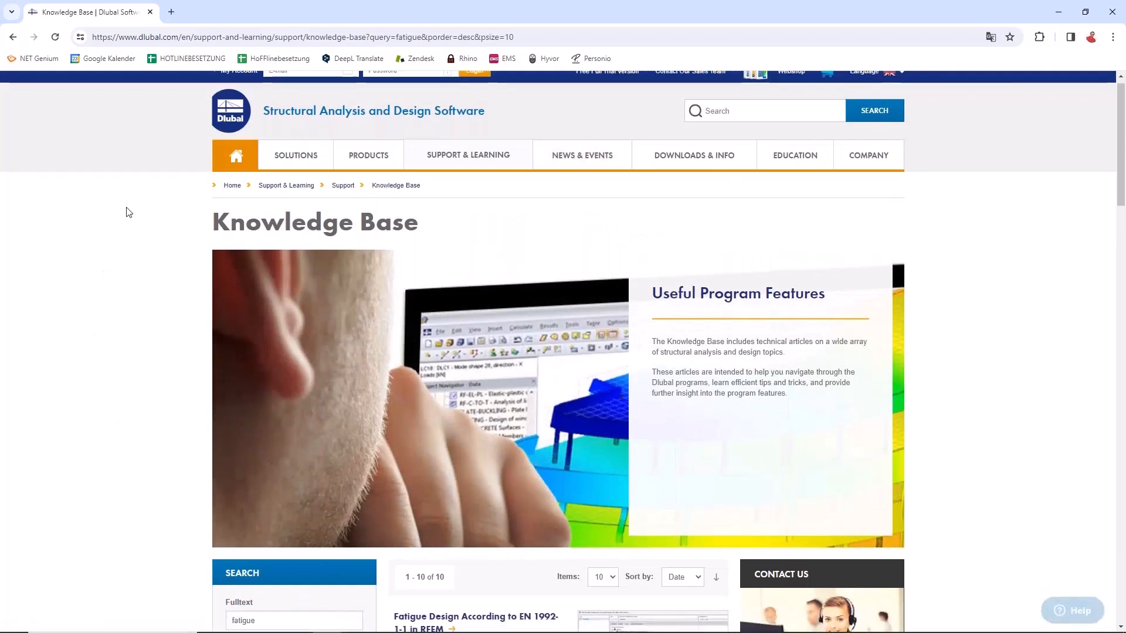
# - Open the technical article "Fatigue Design According to EN 1992-1-1 in RFEM" and read through the Design Level 1 section
pyautogui.scroll(-5, 129, 212)
pyautogui.click(452, 346)
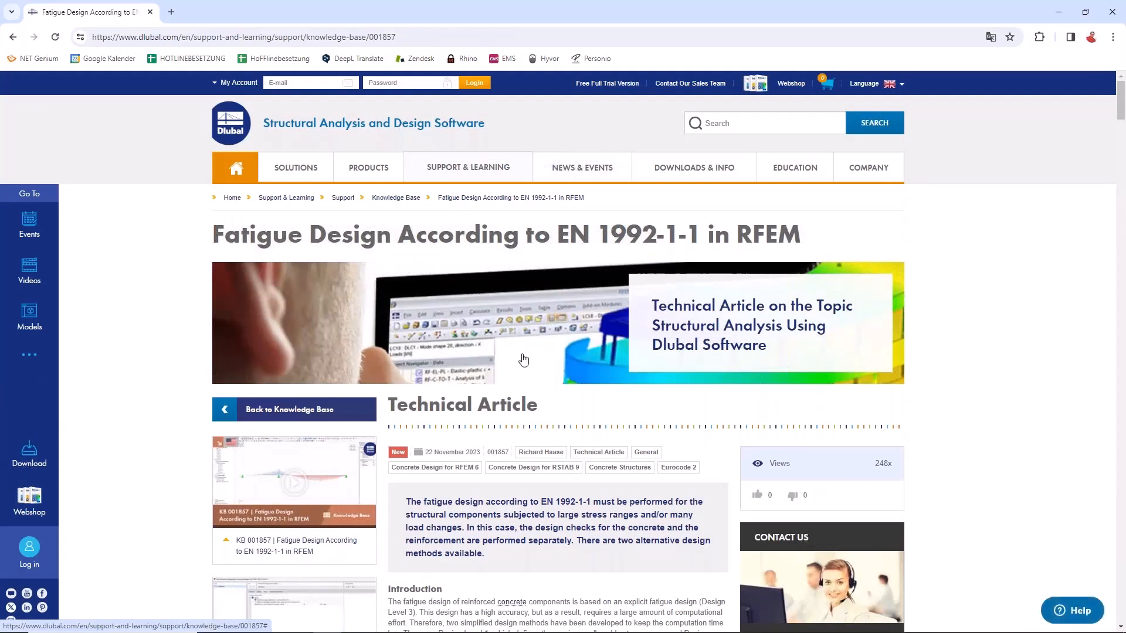
pyautogui.scroll(-5, 494, 293)
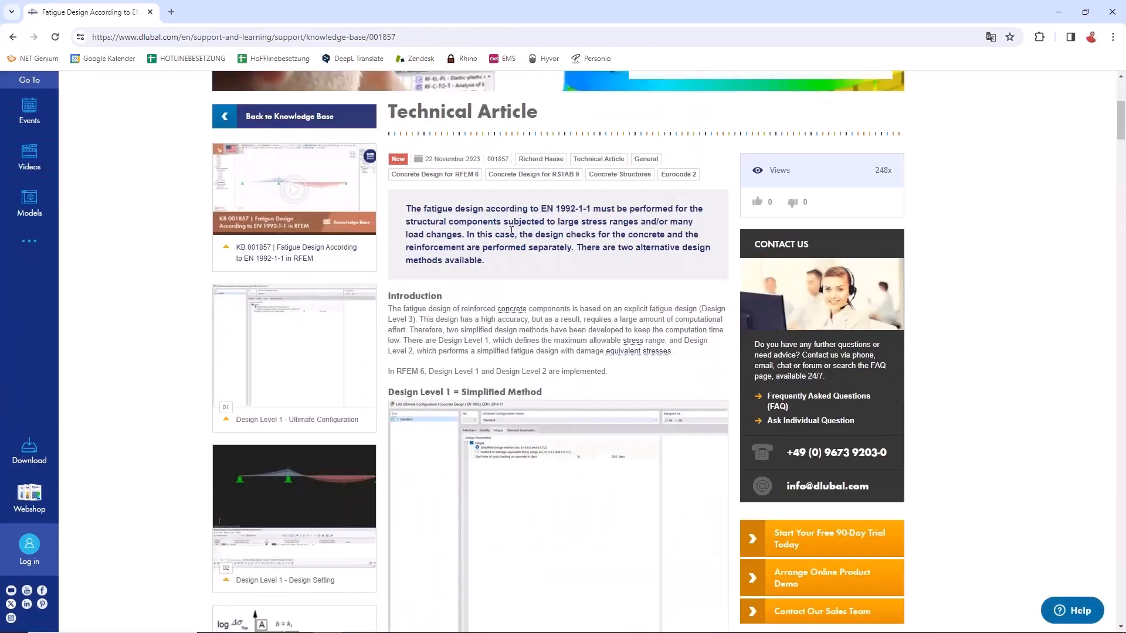
pyautogui.scroll(-4, 568, 257)
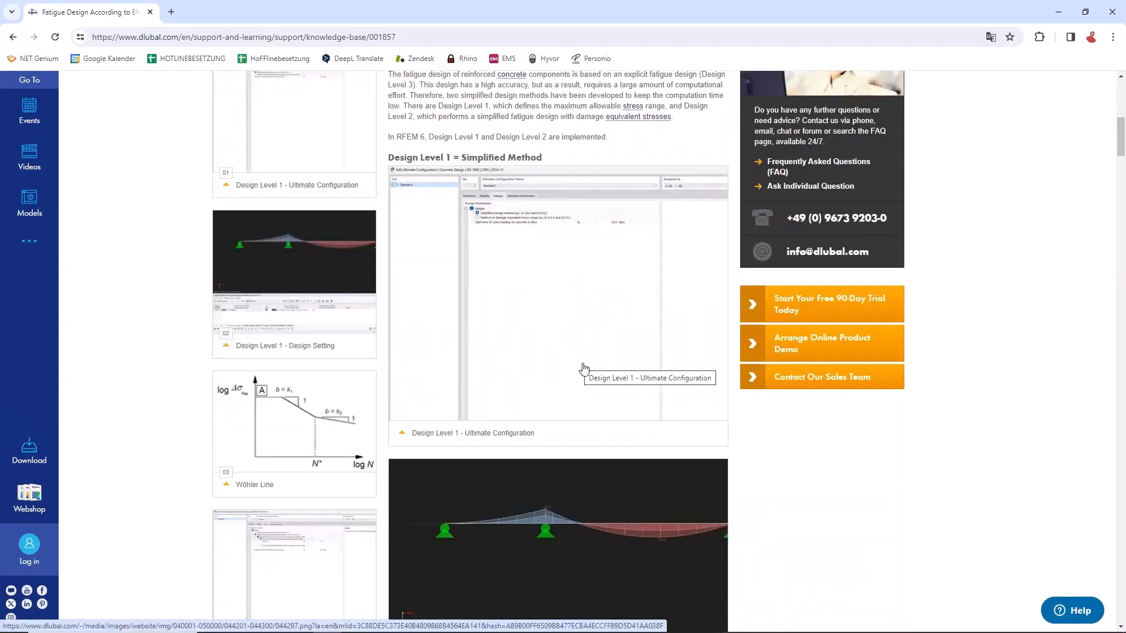
pyautogui.scroll(-9, 494, 331)
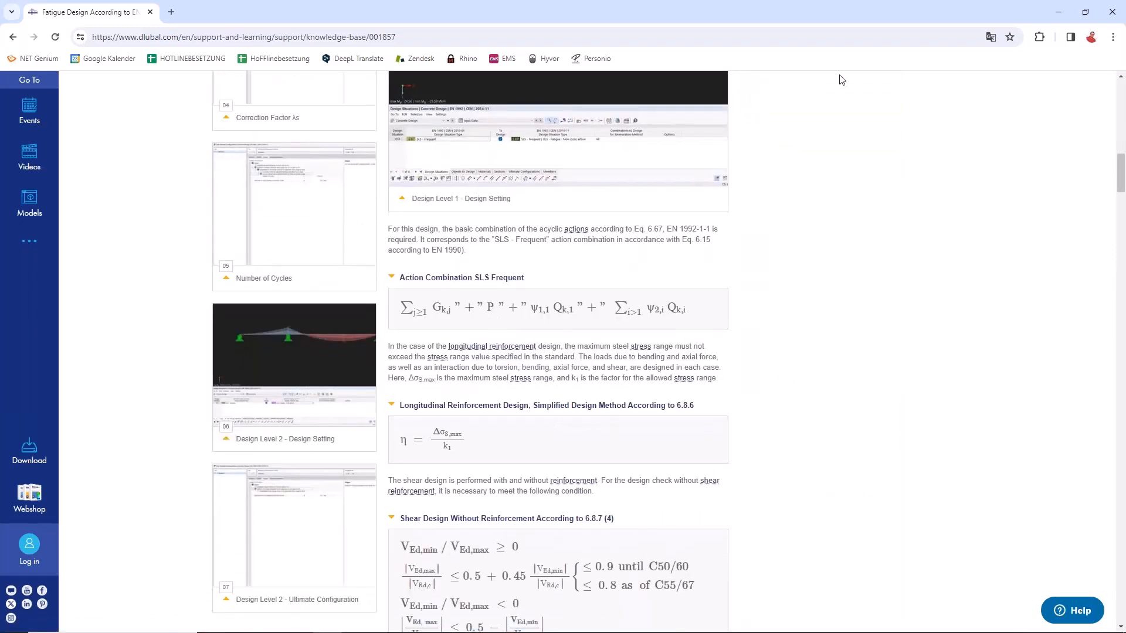
# - Switch back to RFEM from the web browser and activate the model 2023-11e_Punching.rf6
pyautogui.click(1058, 11)
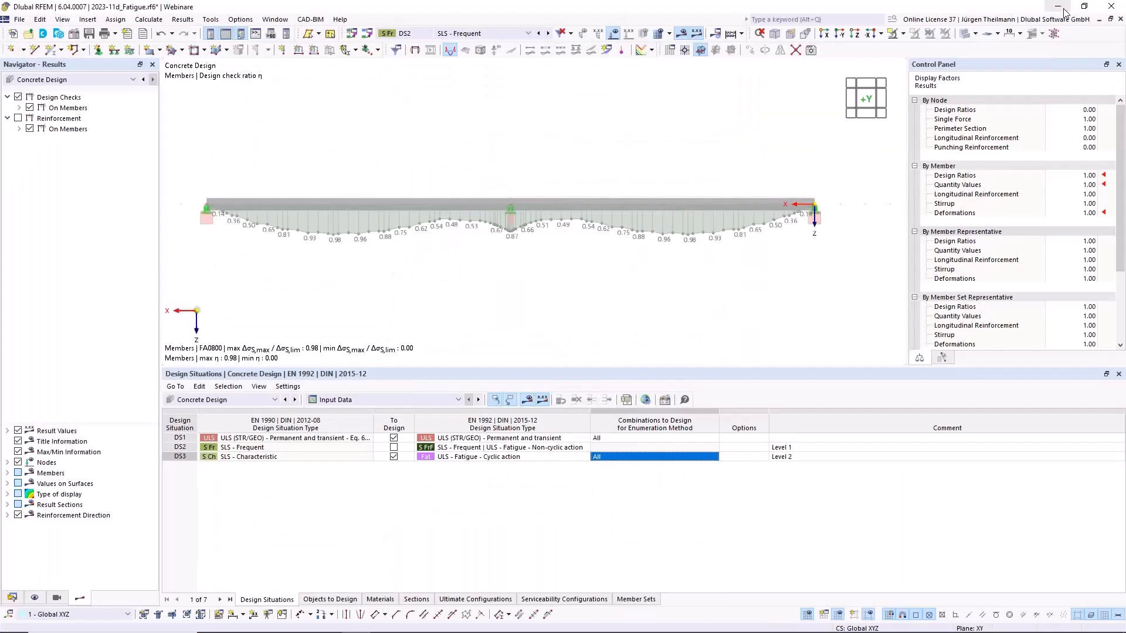
pyautogui.click(12, 597)
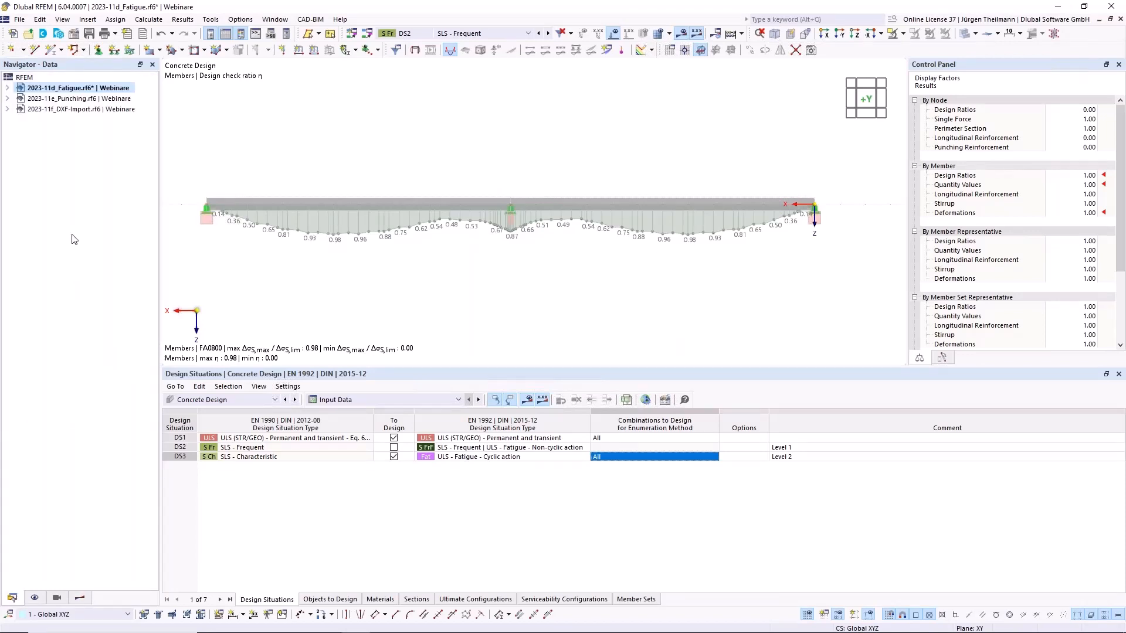
pyautogui.click(76, 99)
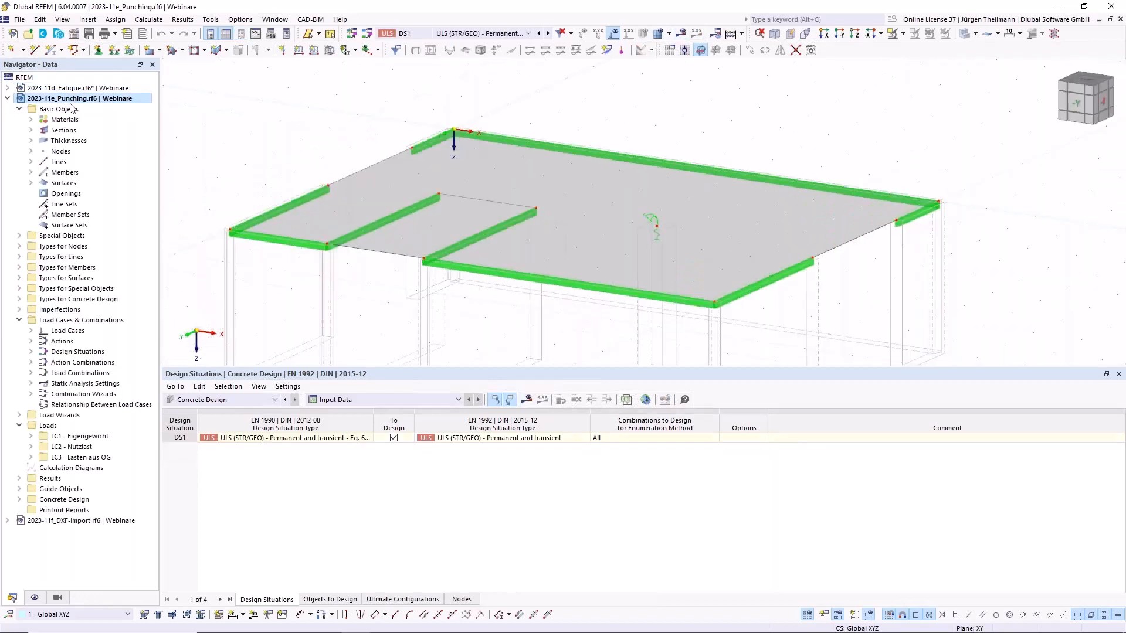
pyautogui.click(7, 99)
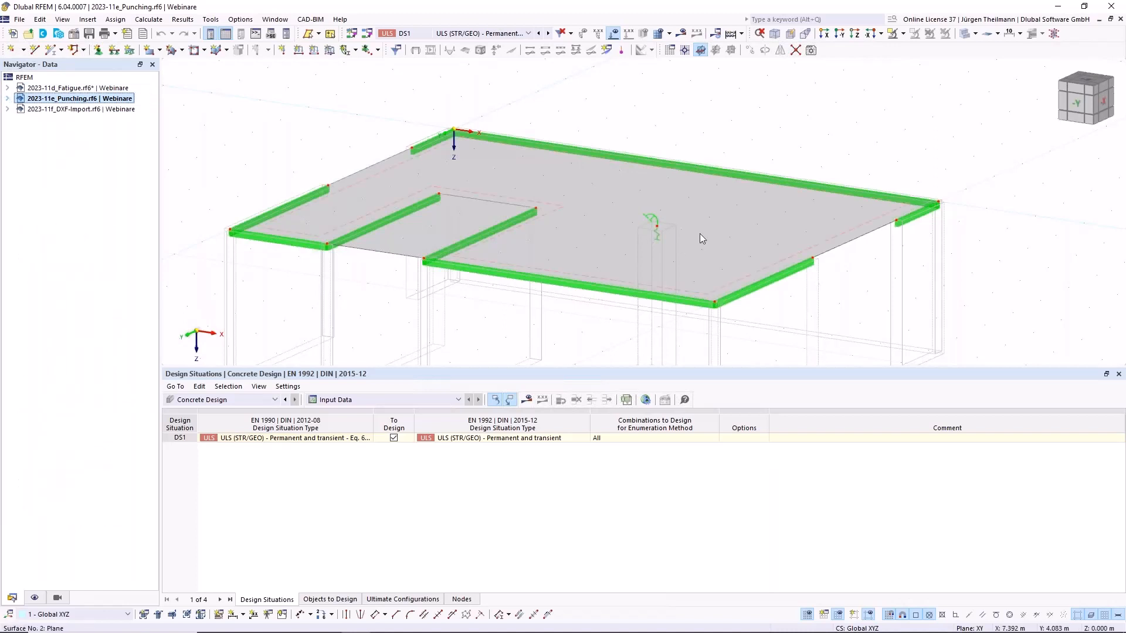
# - Display the slab loads of load cases LC2 Nutzlast and LC3 Lasten aus OG in the model
pyautogui.scroll(-1, 699, 233)
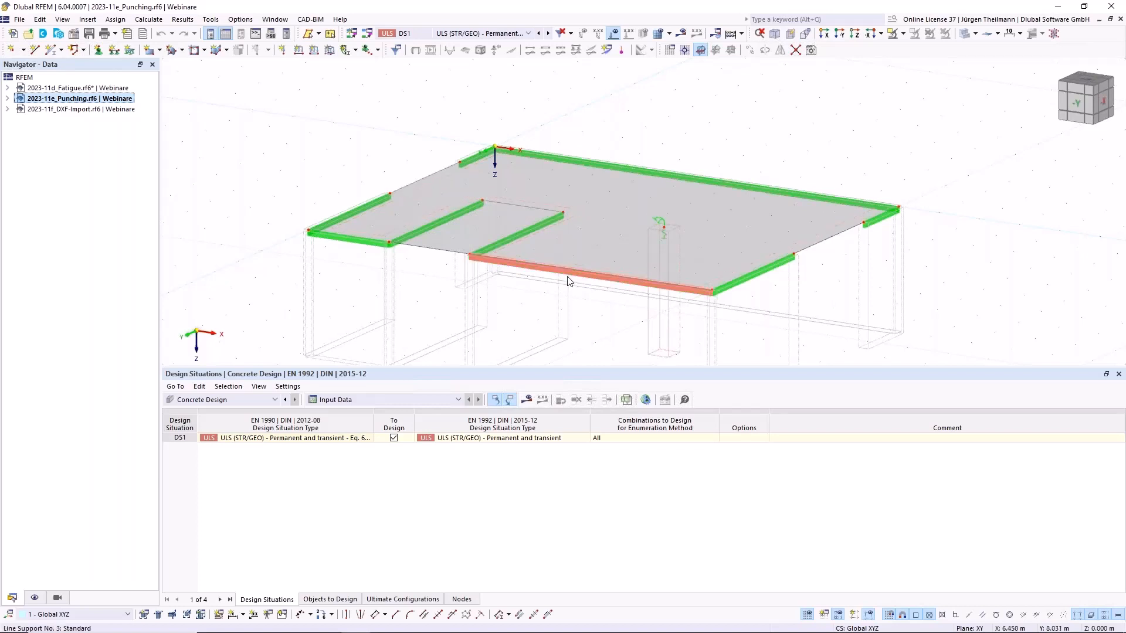
pyautogui.moveTo(598, 269); pyautogui.dragTo(618, 281, button='middle')
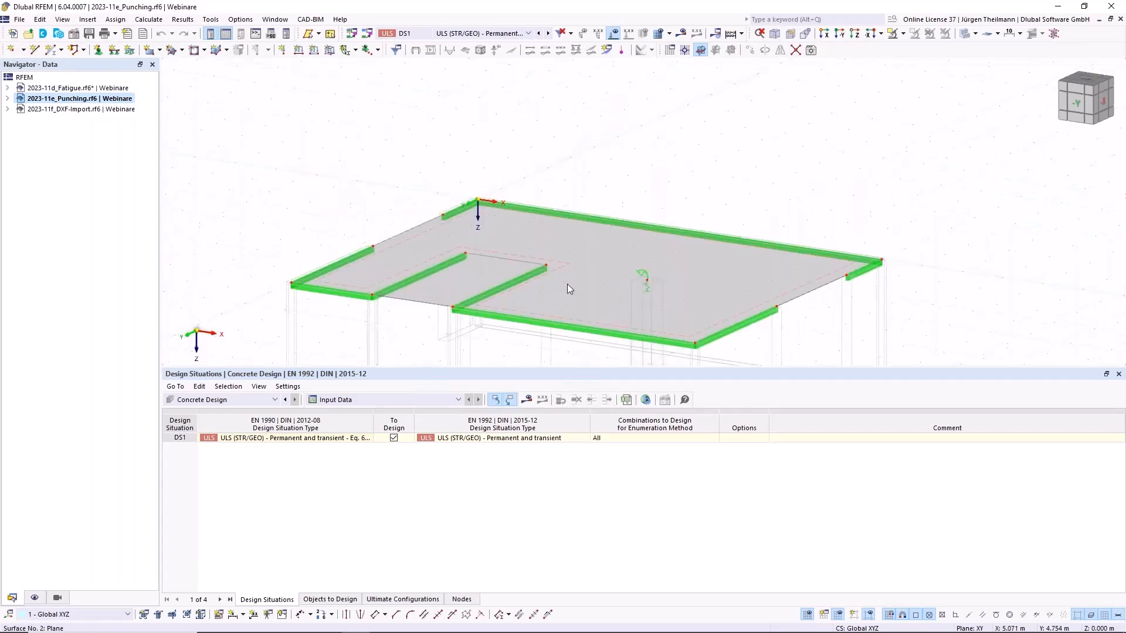
pyautogui.click(519, 33)
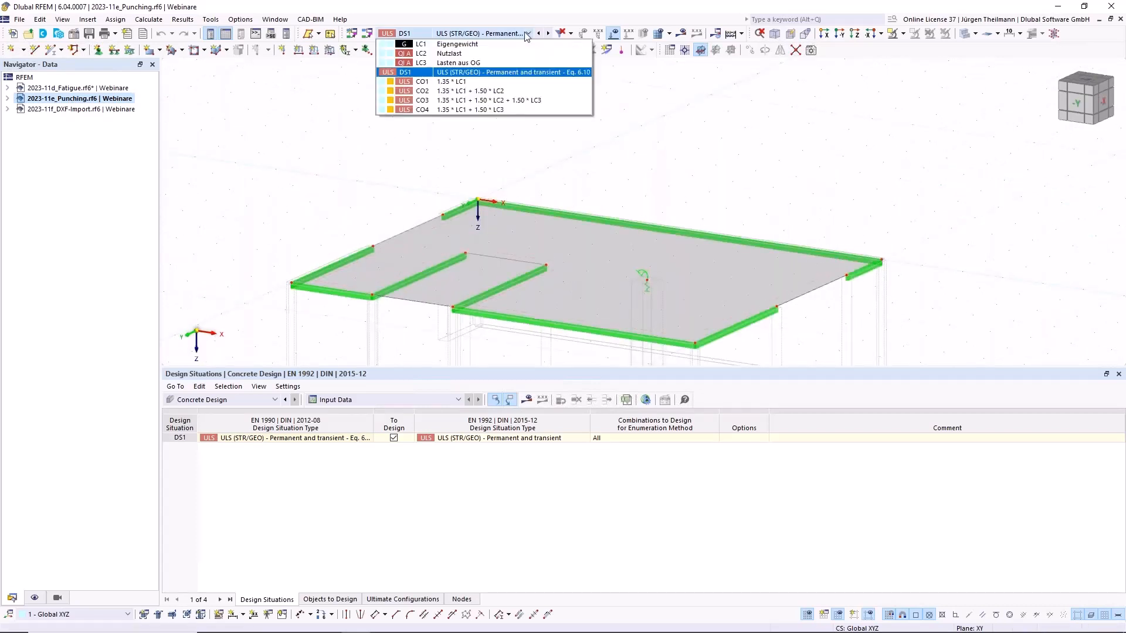
pyautogui.click(516, 53)
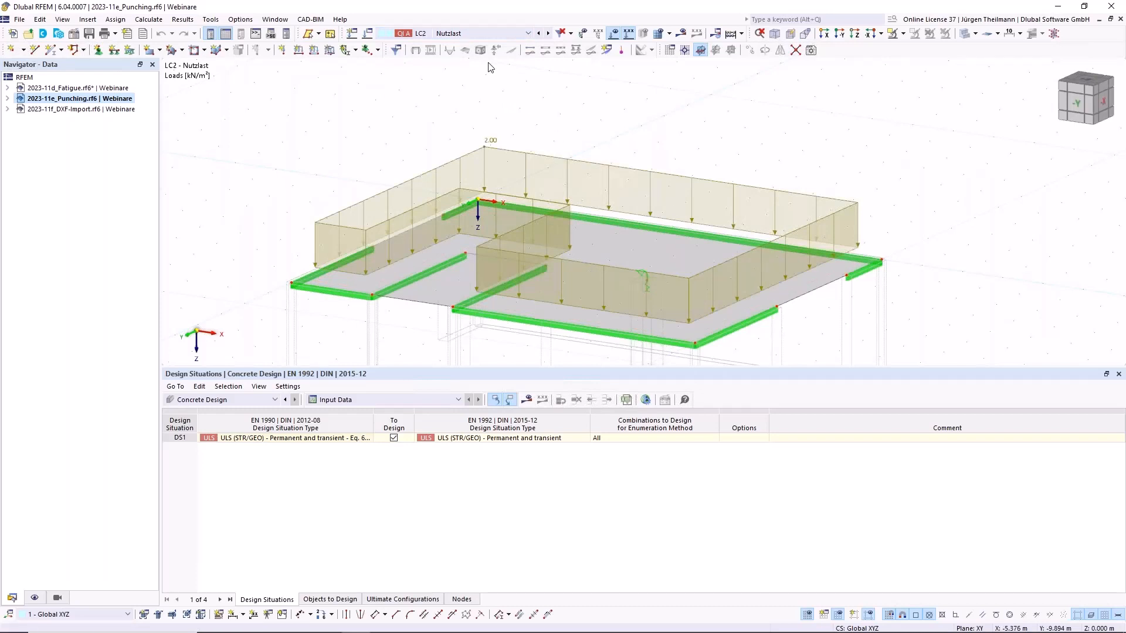
pyautogui.click(549, 34)
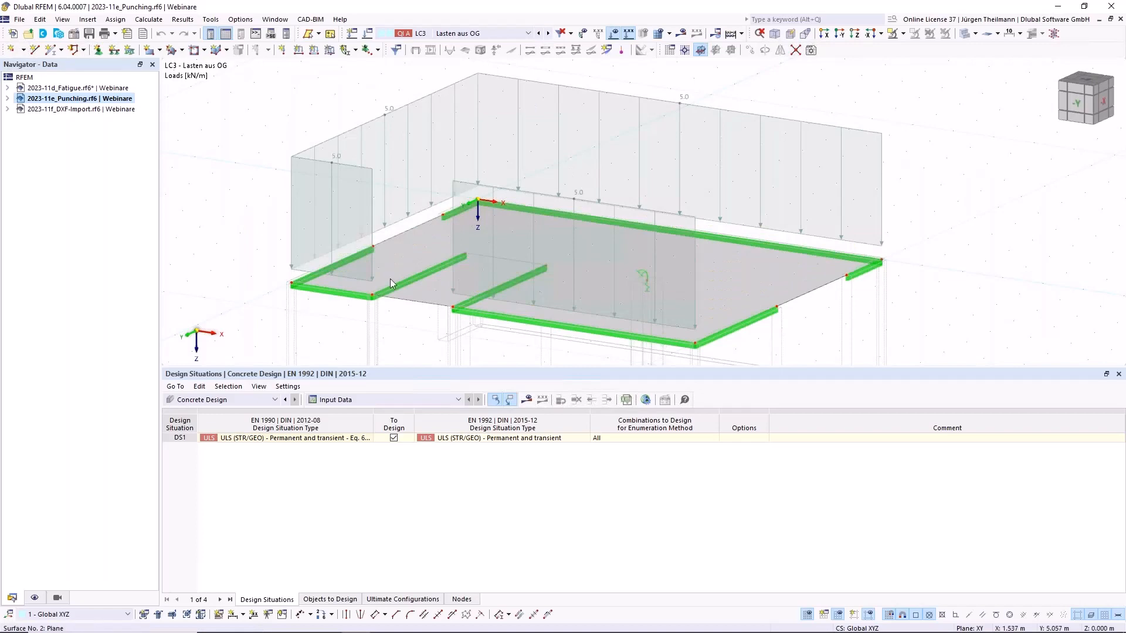
pyautogui.scroll(-5, 652, 193)
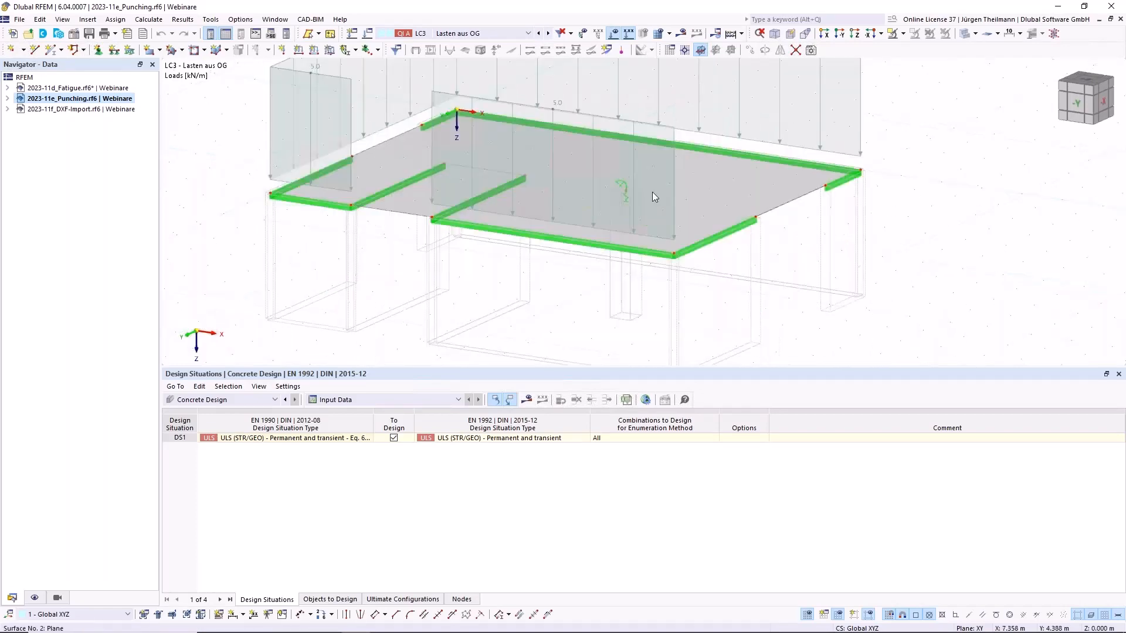
pyautogui.moveTo(600, 243); pyautogui.dragTo(597, 313, button='middle')
# - Set design situation DS1 as current and calculate the Concrete Design results for the slab
pyautogui.click(518, 33)
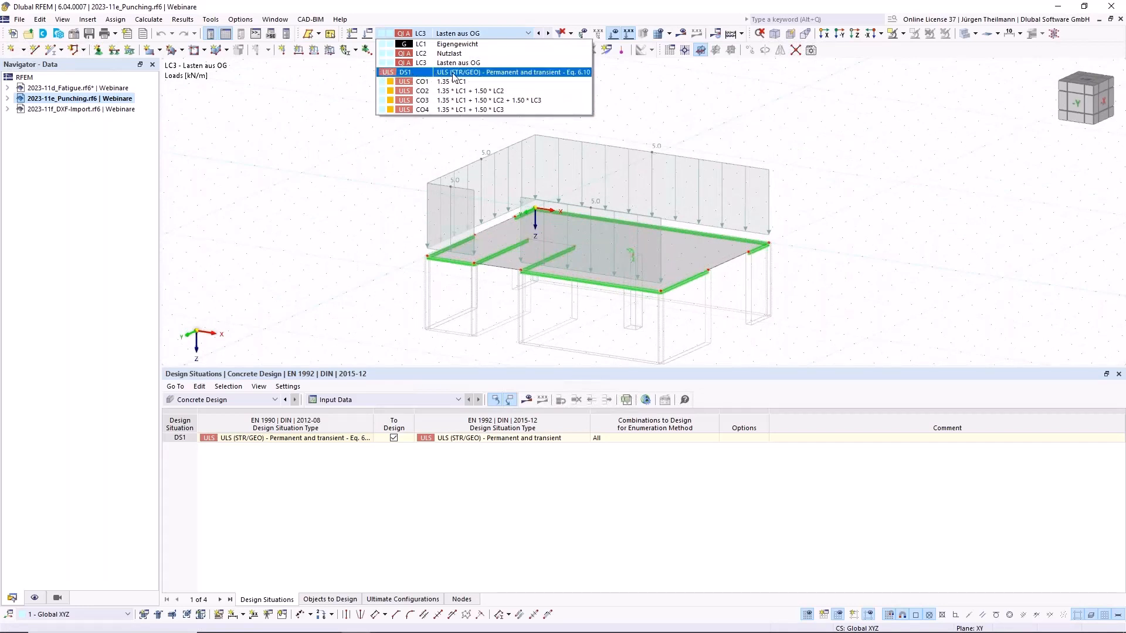
pyautogui.click(411, 71)
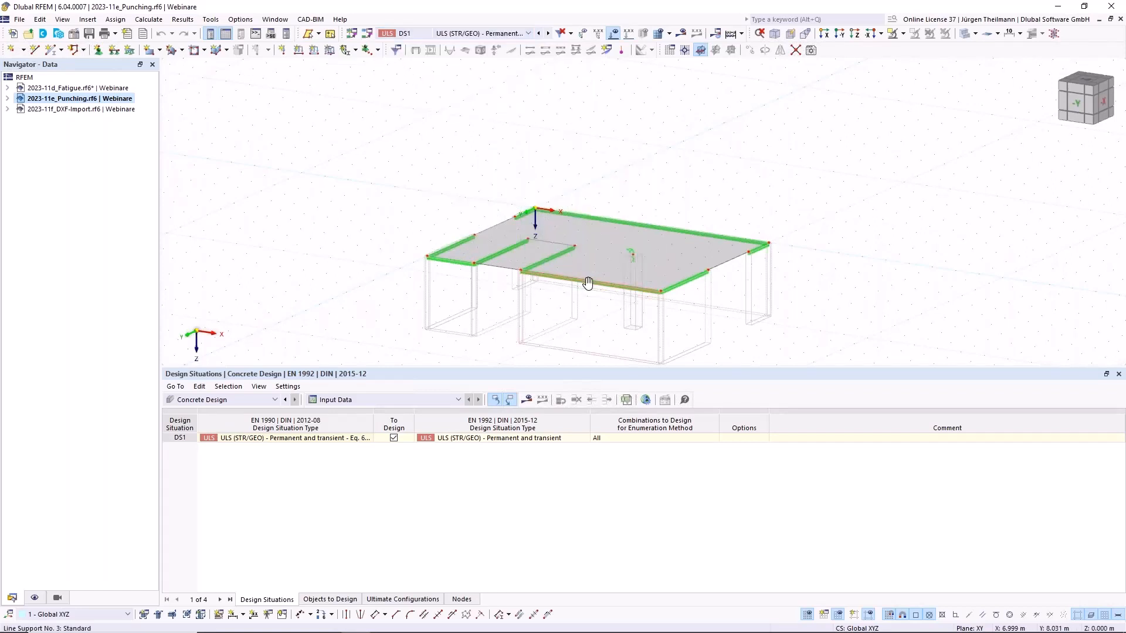
pyautogui.moveTo(572, 252); pyautogui.dragTo(547, 204, button='middle')
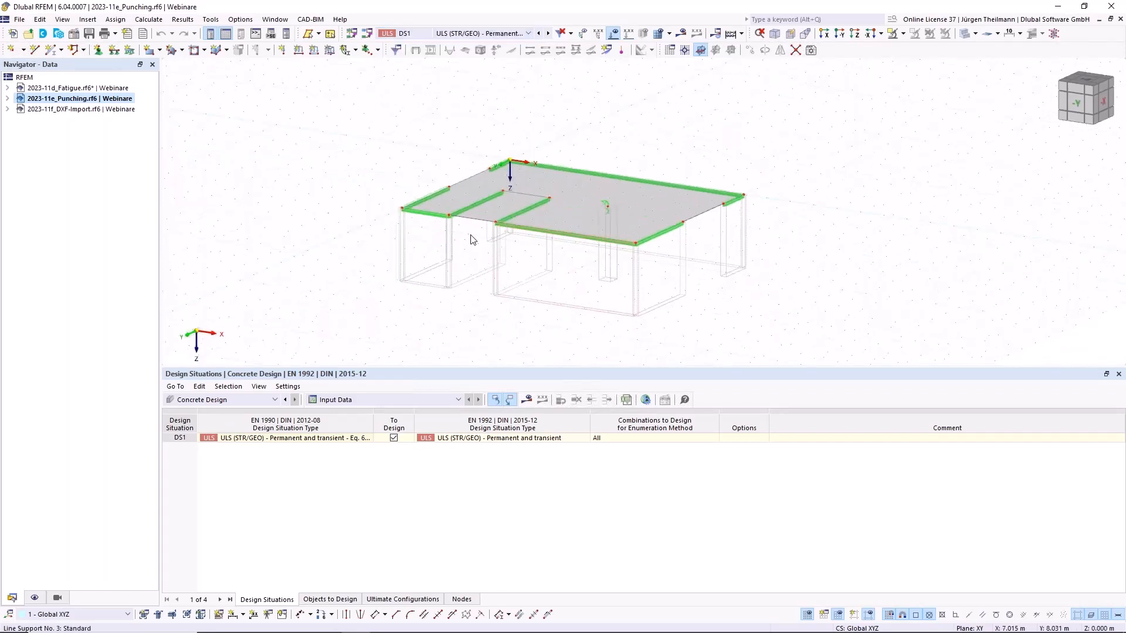
pyautogui.click(527, 401)
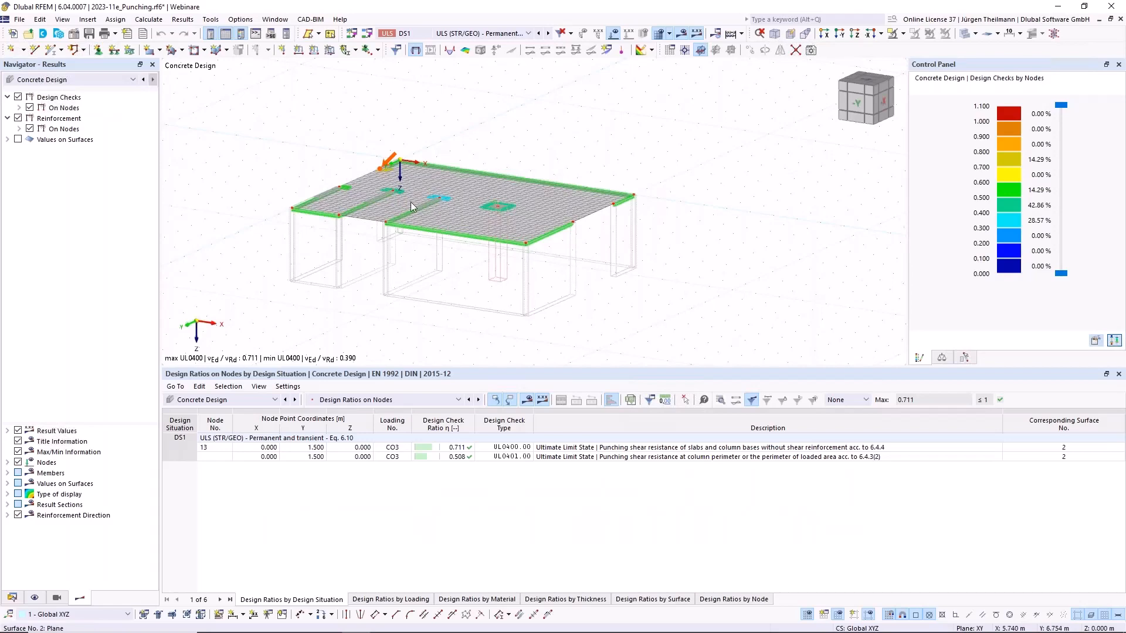
# - Examine the punching design checks at the wall ends, wall corners and column of the slab
pyautogui.scroll(5, 368, 173)
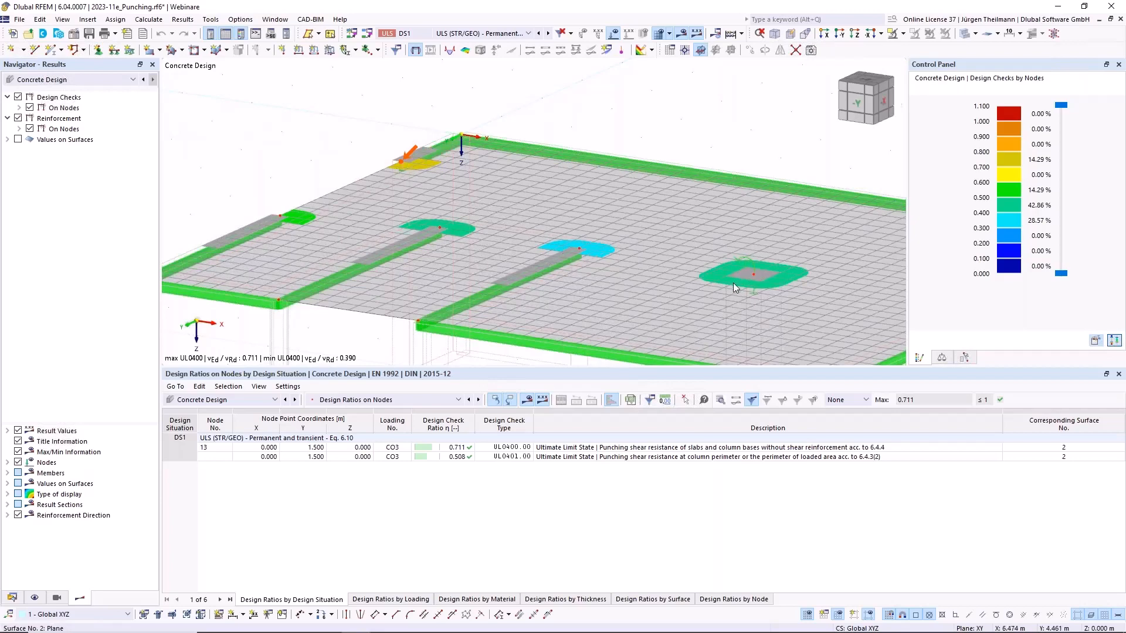
pyautogui.moveTo(733, 283); pyautogui.dragTo(533, 216, button='middle')
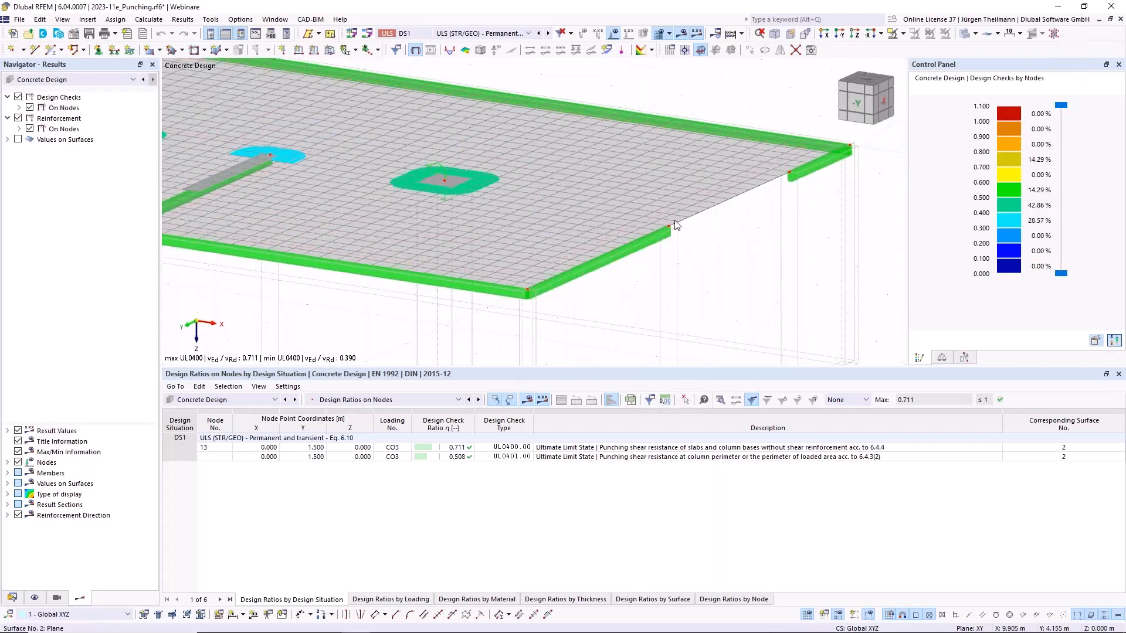
pyautogui.middleClick(656, 222)
pyautogui.keyDown('ctrl'); pyautogui.moveTo(451, 223); pyautogui.dragTo(486, 255, button='middle'); pyautogui.keyUp('ctrl')
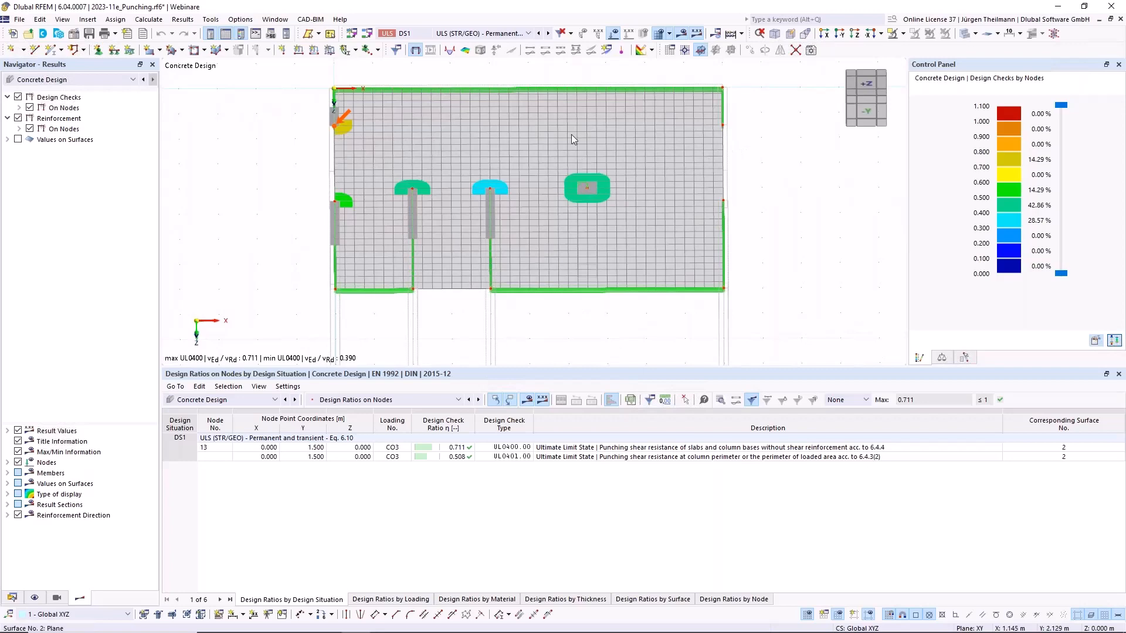
pyautogui.keyDown('ctrl'); pyautogui.moveTo(502, 229); pyautogui.dragTo(399, 136, button='middle'); pyautogui.keyUp('ctrl')
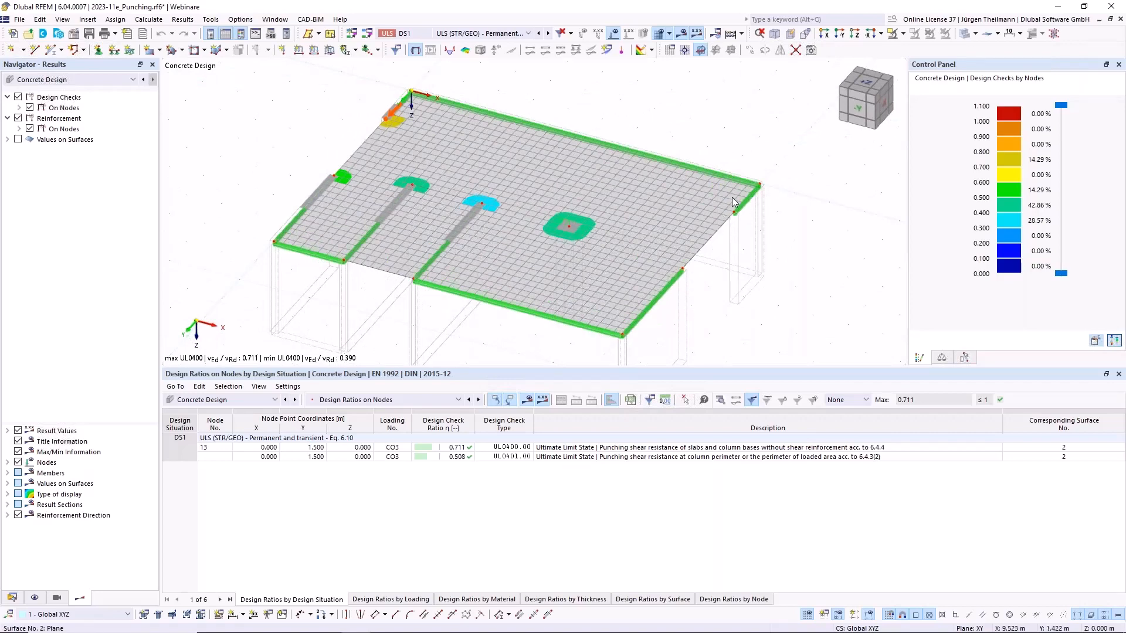
pyautogui.moveTo(669, 263); pyautogui.dragTo(598, 231, button='middle')
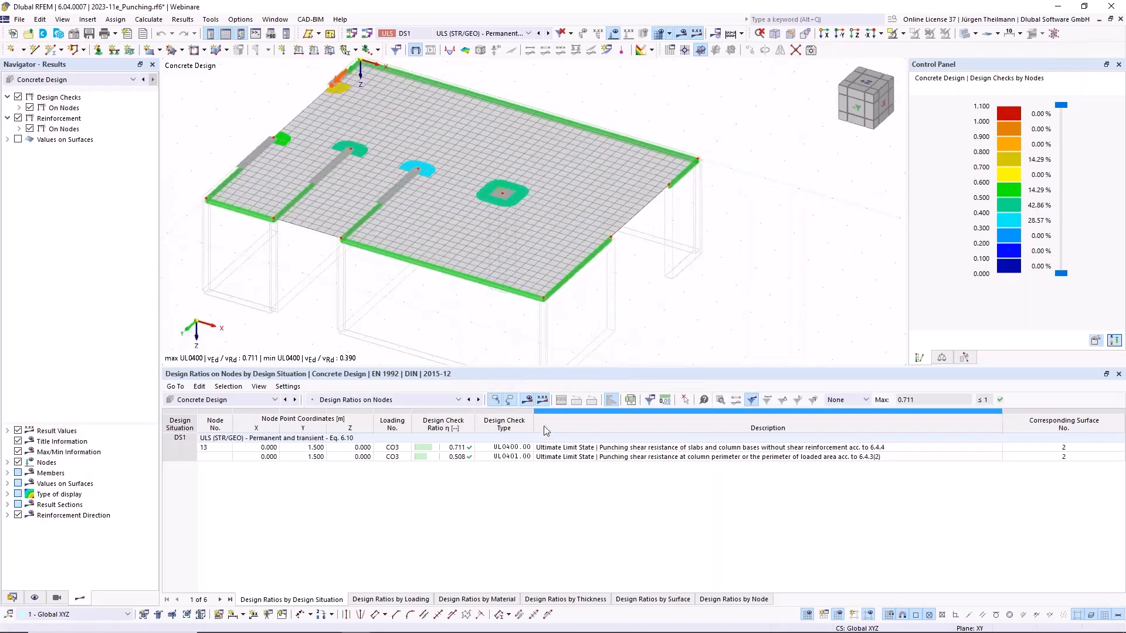
pyautogui.moveTo(627, 271); pyautogui.dragTo(670, 300, button='middle')
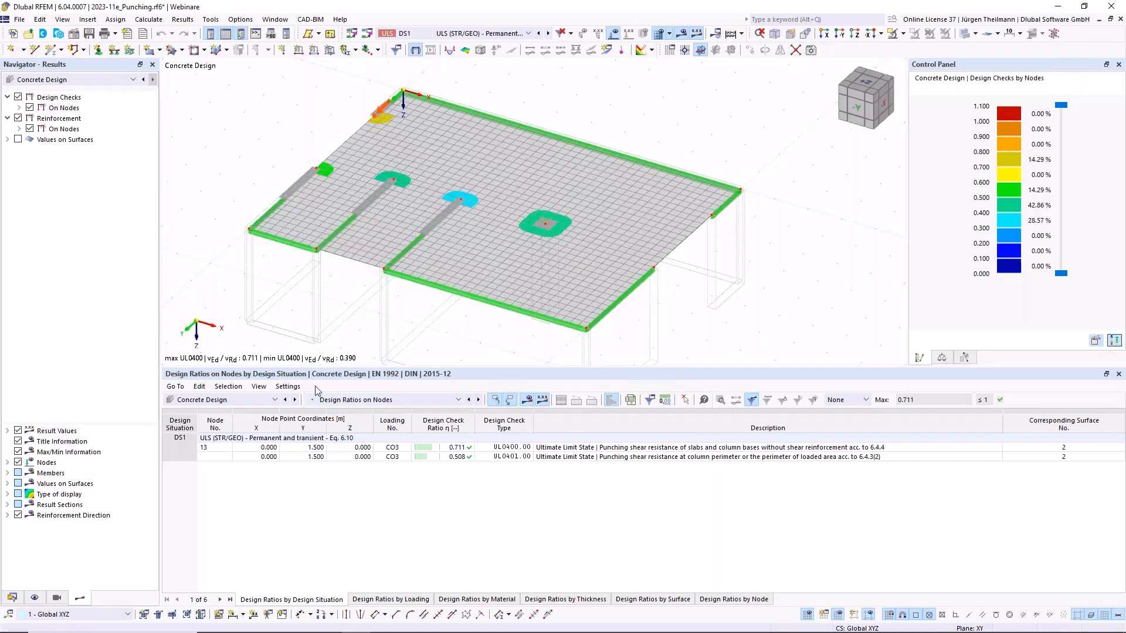
# - Return the Concrete Design table to the input data and show the objects to design
pyautogui.click(424, 401)
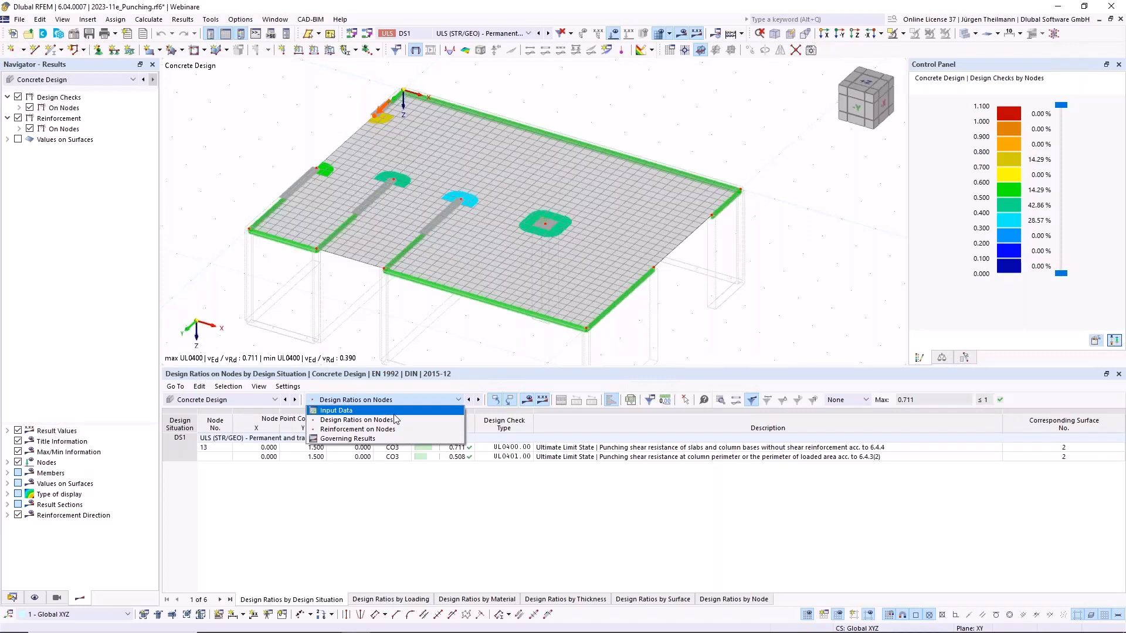
pyautogui.click(409, 397)
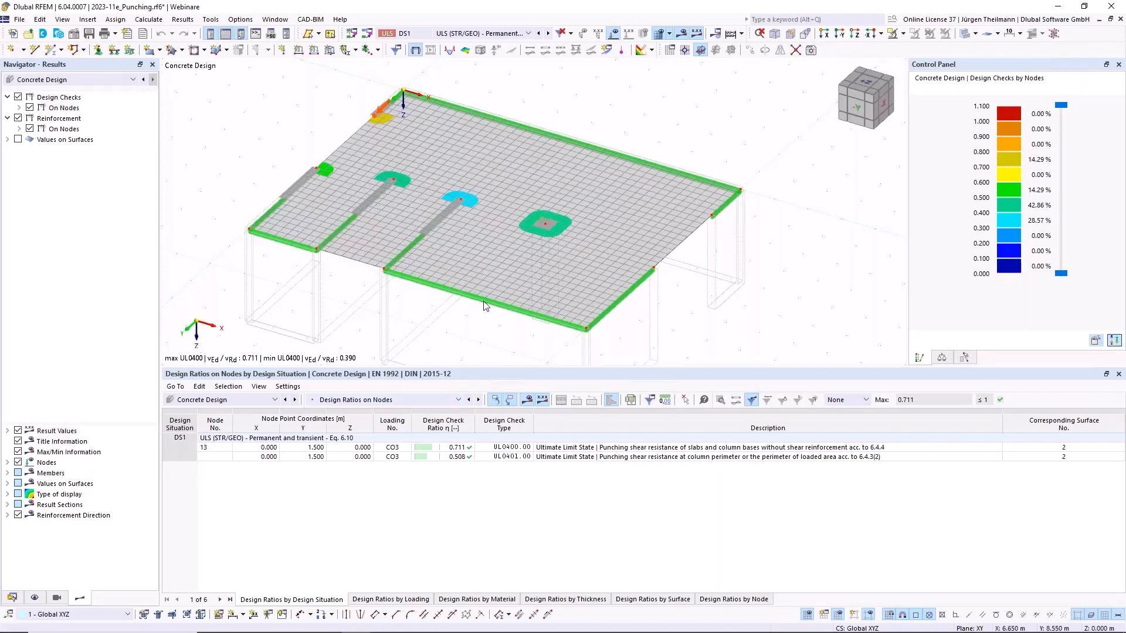
pyautogui.click(461, 402)
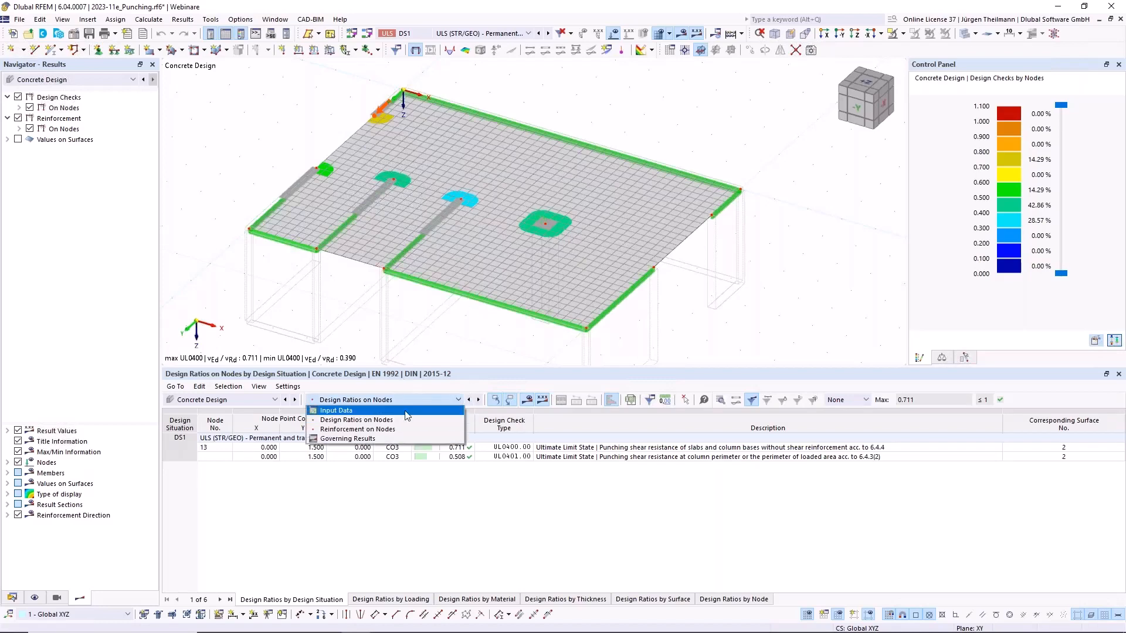
pyautogui.click(408, 414)
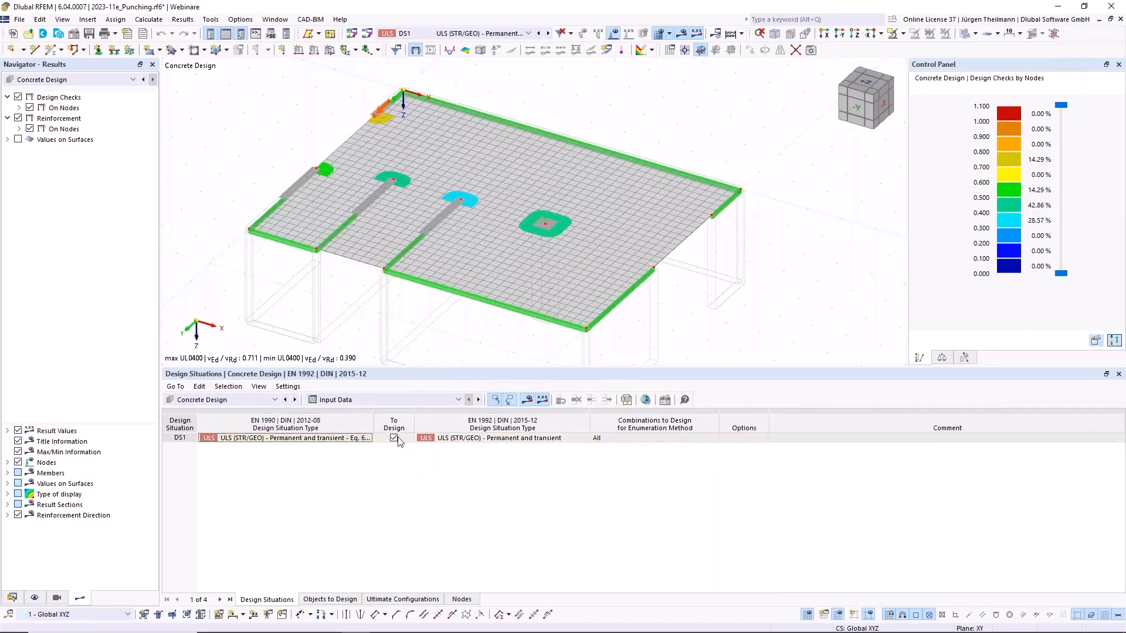
pyautogui.click(337, 599)
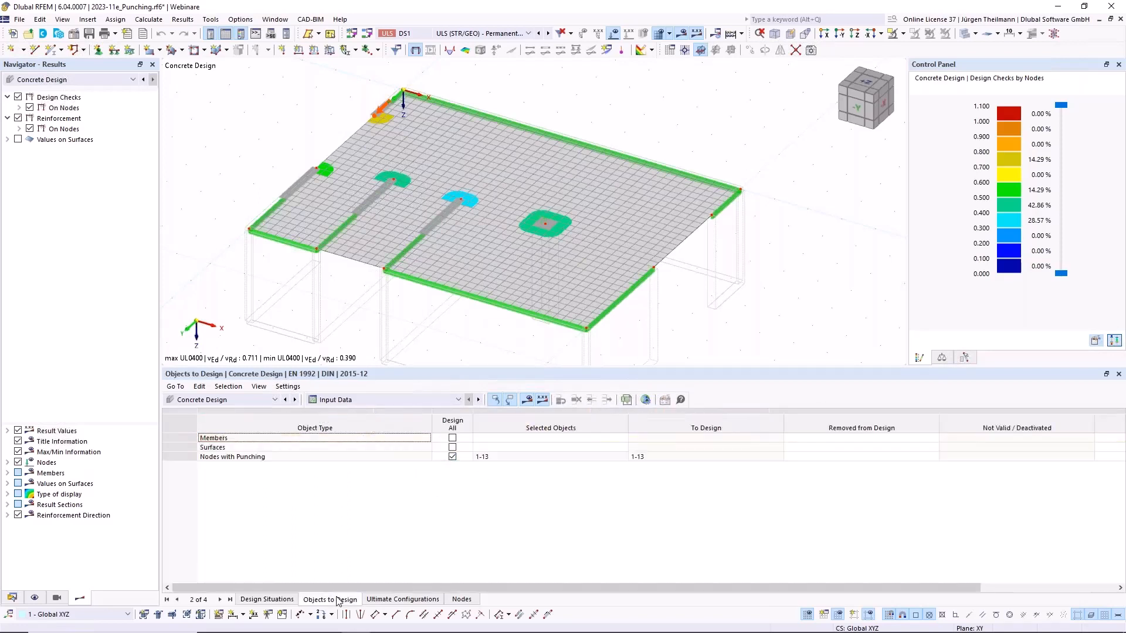
# - Turn off designing all nodes with punching, accept deleting the design results, and assign only nodes 5 and 6 for design
pyautogui.click(453, 459)
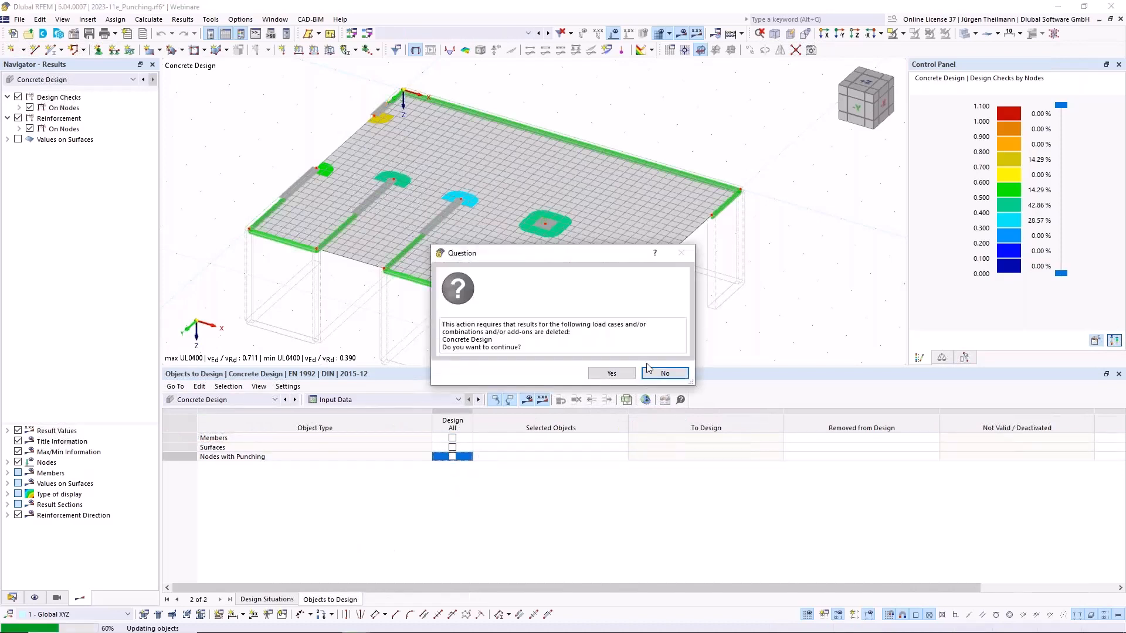
pyautogui.click(629, 373)
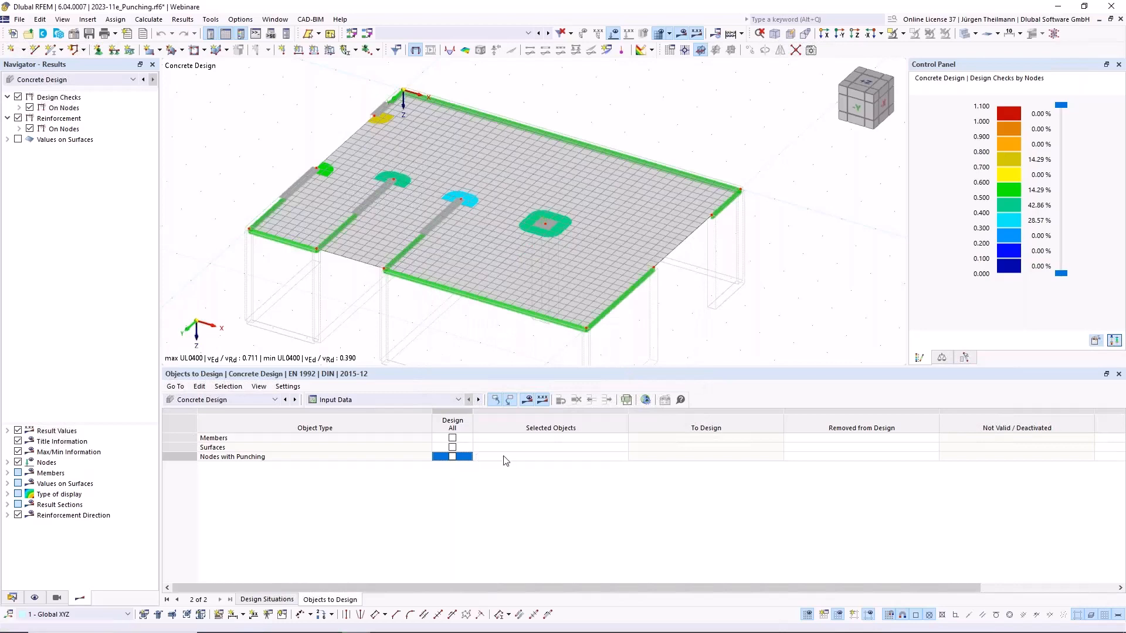
pyautogui.click(589, 456)
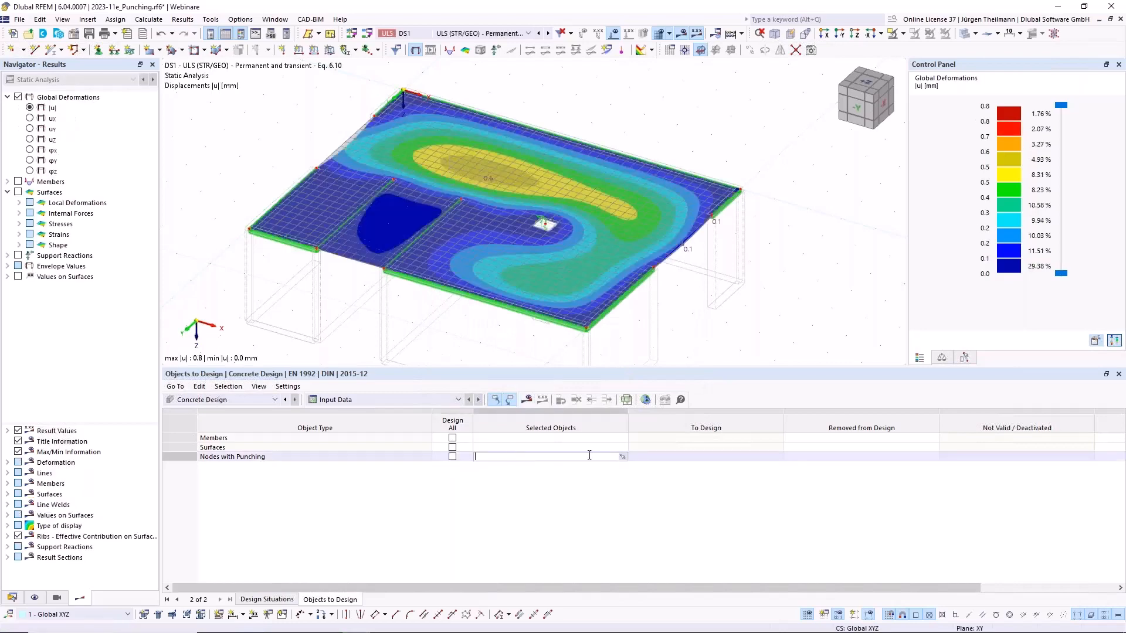
pyautogui.click(622, 457)
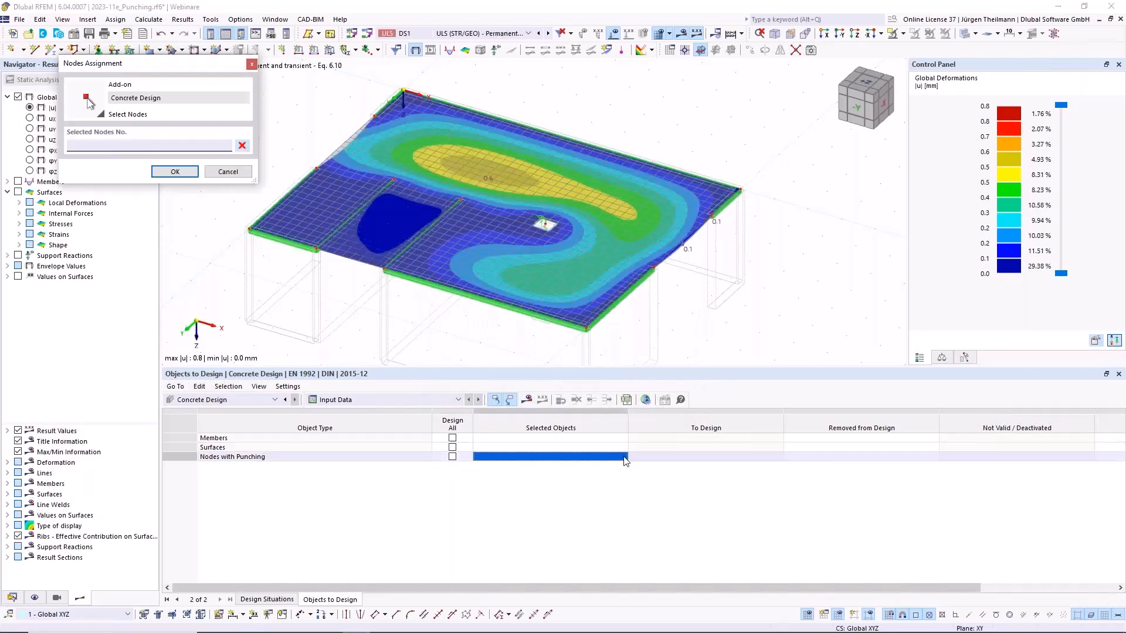
pyautogui.click(654, 266)
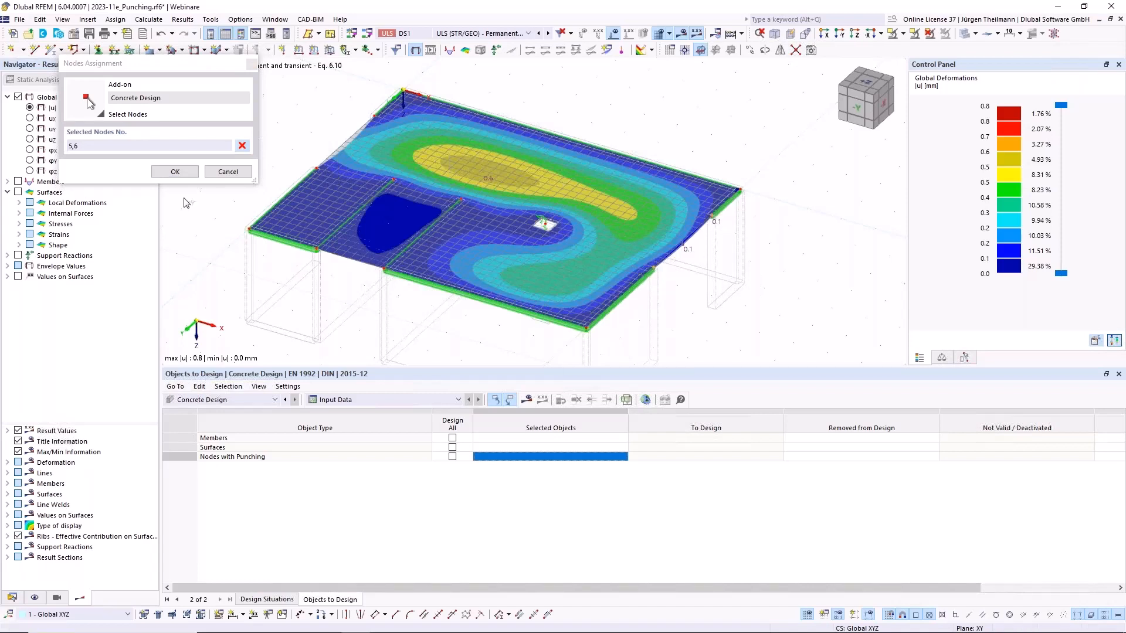
pyautogui.click(170, 173)
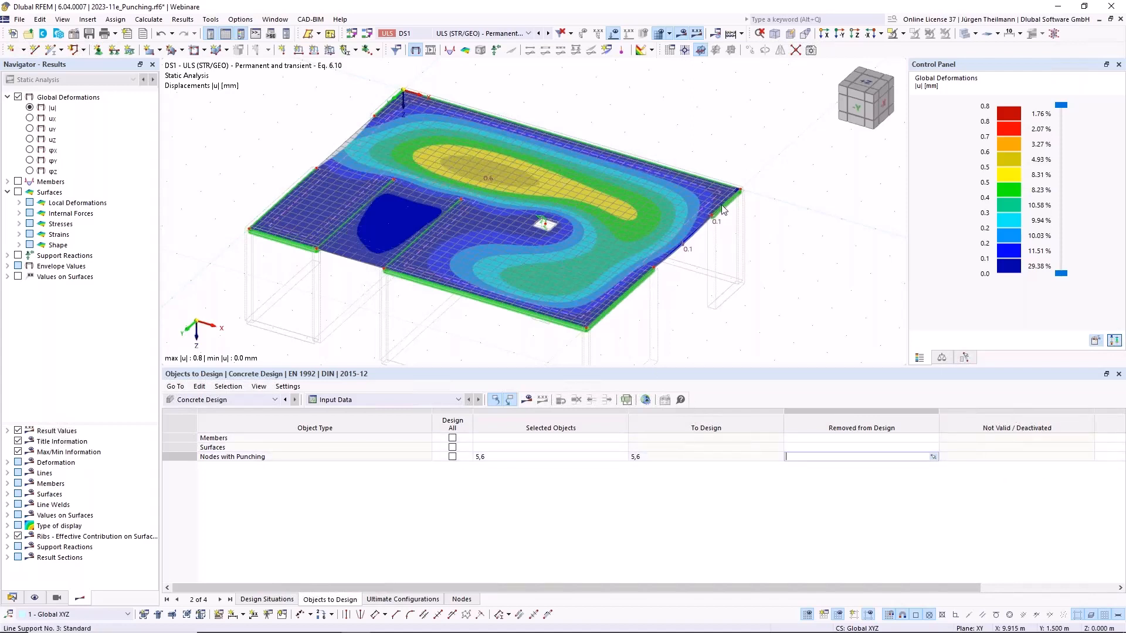
# - Inspect the two wall ends beside the slab edge opening where nodes 5 and 6 are located
pyautogui.moveTo(701, 313); pyautogui.dragTo(677, 299, button='middle')
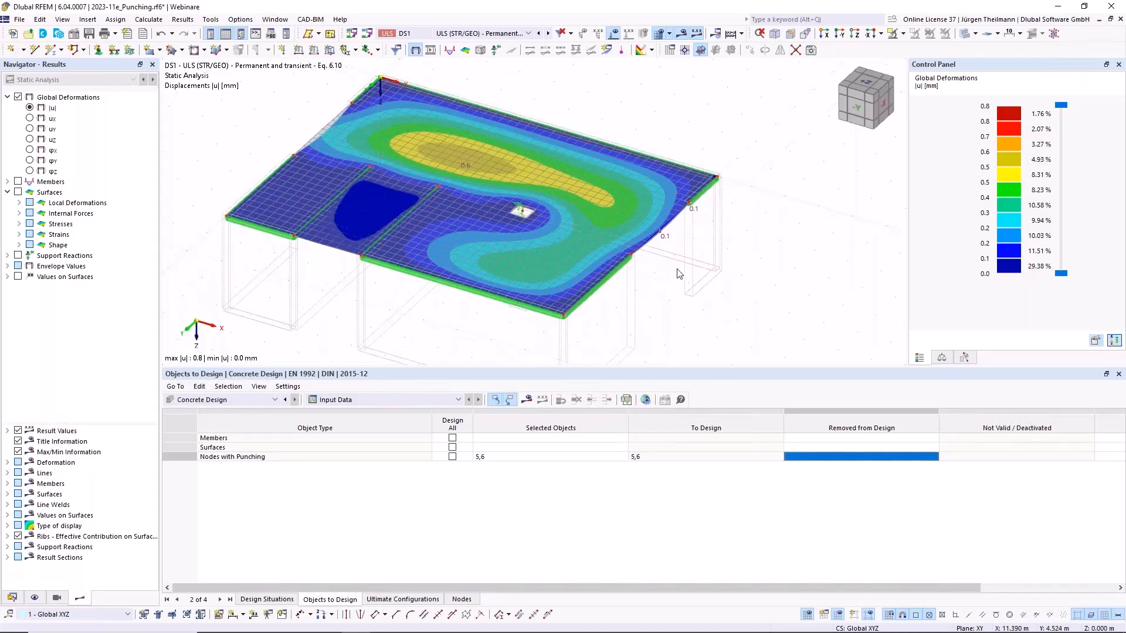
pyautogui.scroll(3, 677, 273)
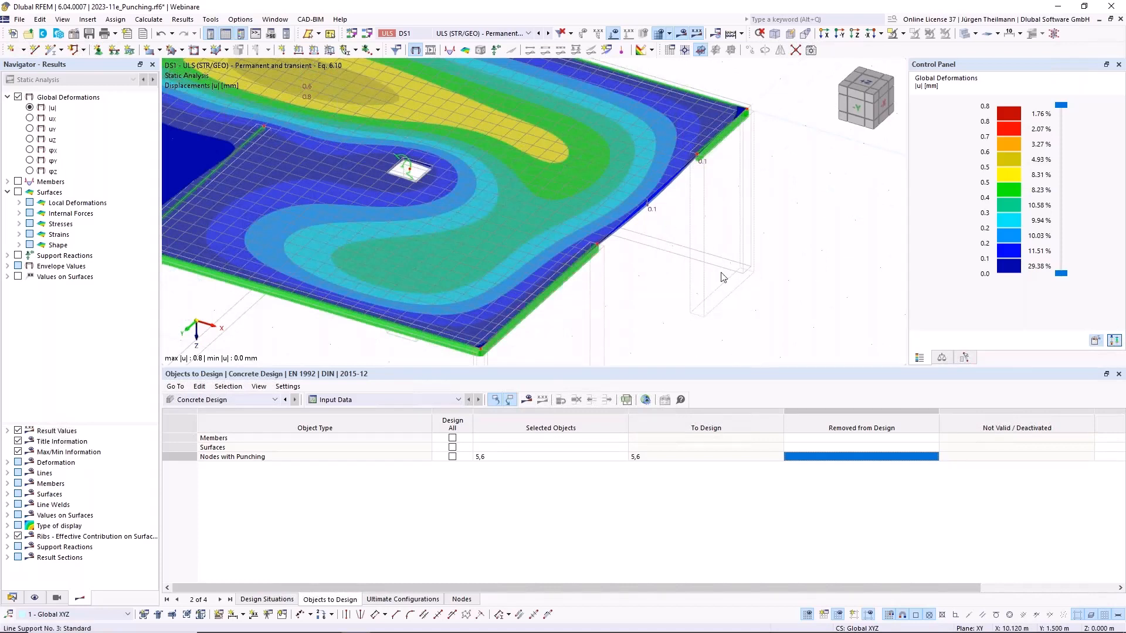
pyautogui.moveTo(708, 308); pyautogui.dragTo(689, 227, button='middle')
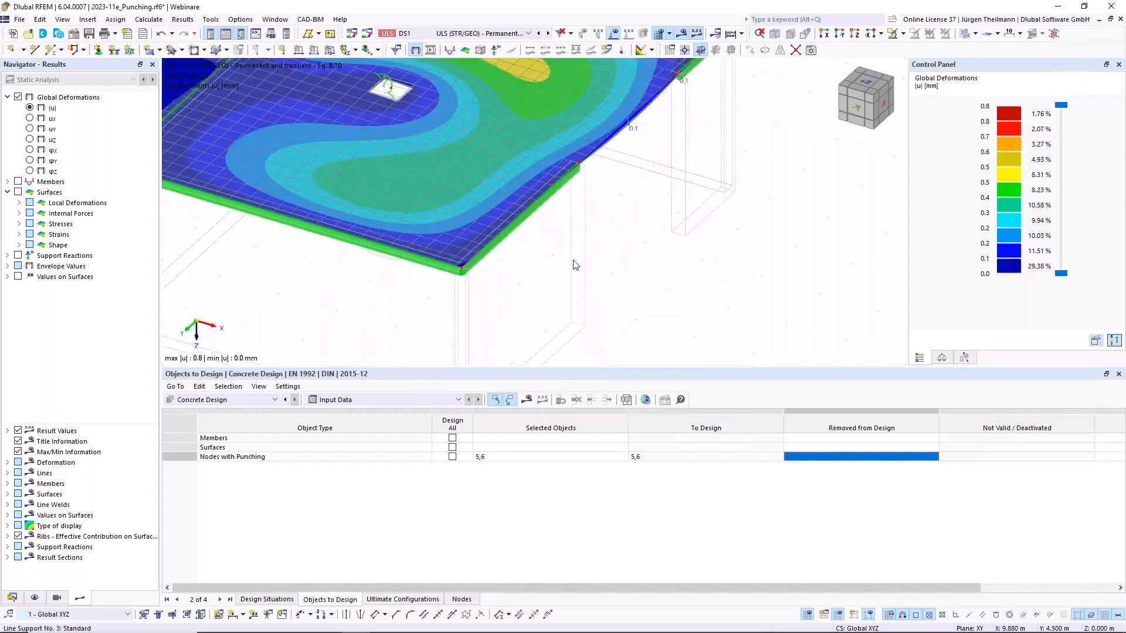
pyautogui.moveTo(620, 259); pyautogui.dragTo(616, 329, button='middle')
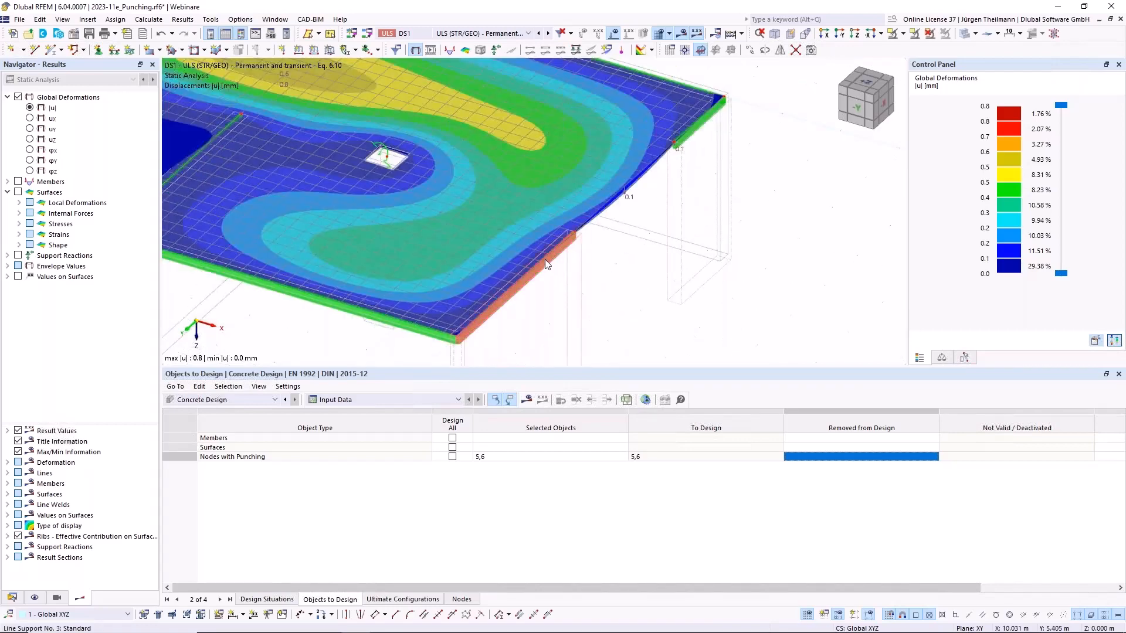
# - Examine the line support of line 3 at the slab edge, including its fictitious wall stiffness parameters and coordinate system, without changing it
pyautogui.doubleClick(544, 259)
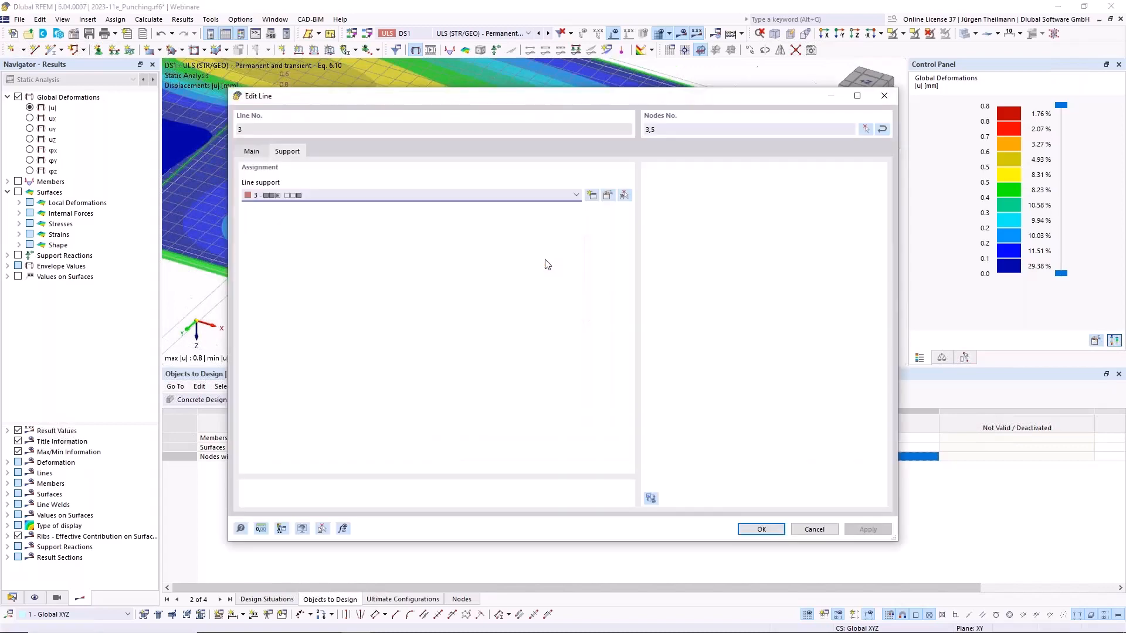
pyautogui.click(609, 197)
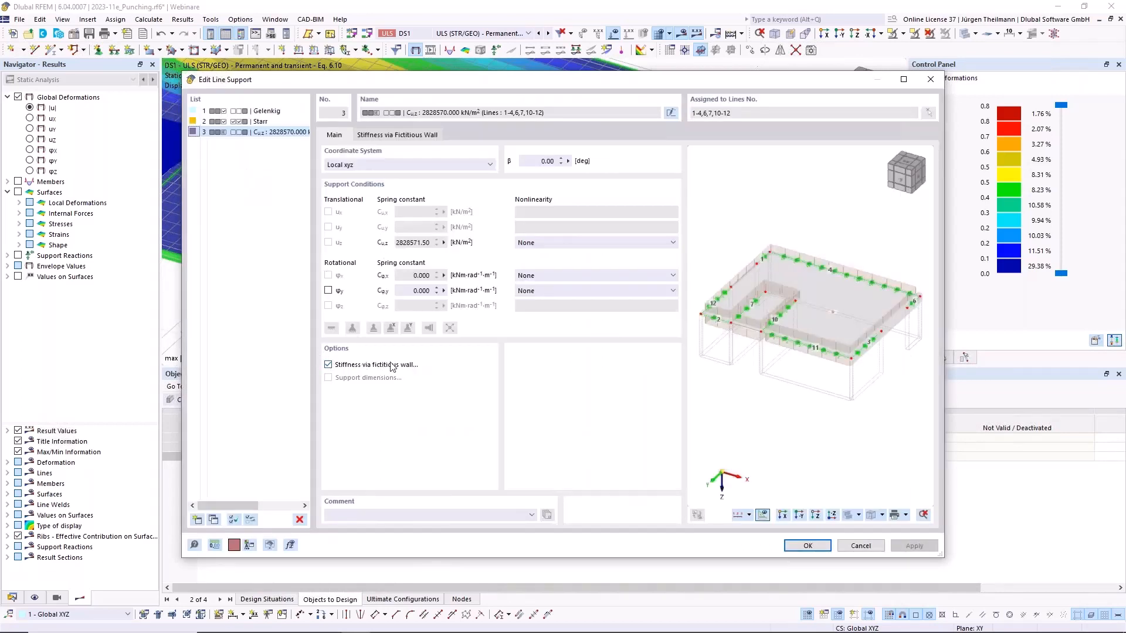
pyautogui.click(423, 137)
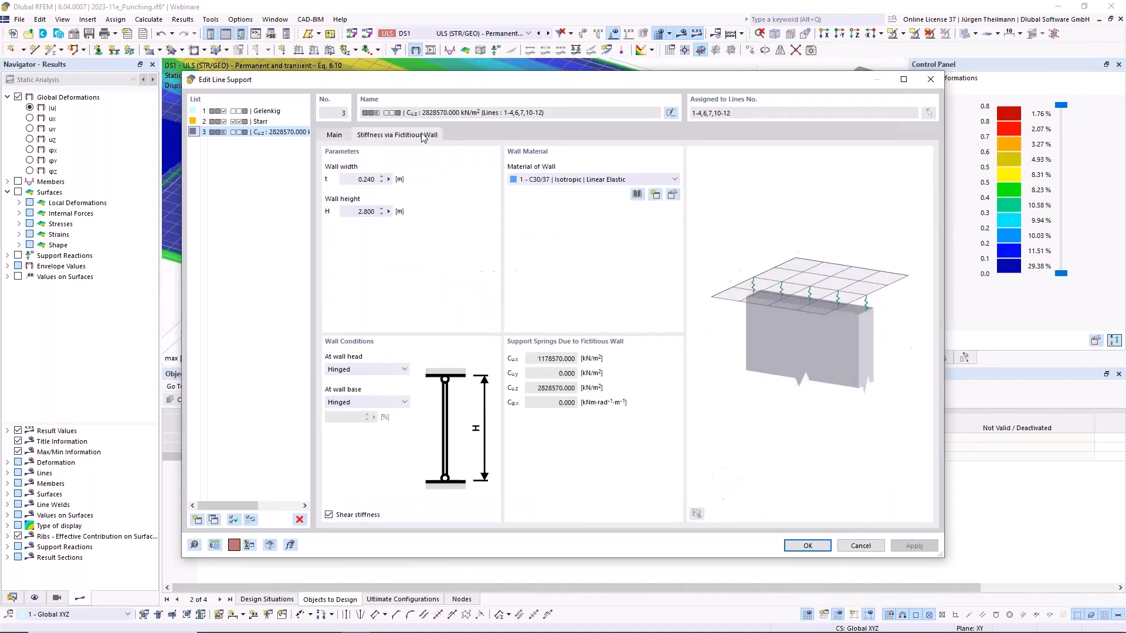
pyautogui.click(335, 136)
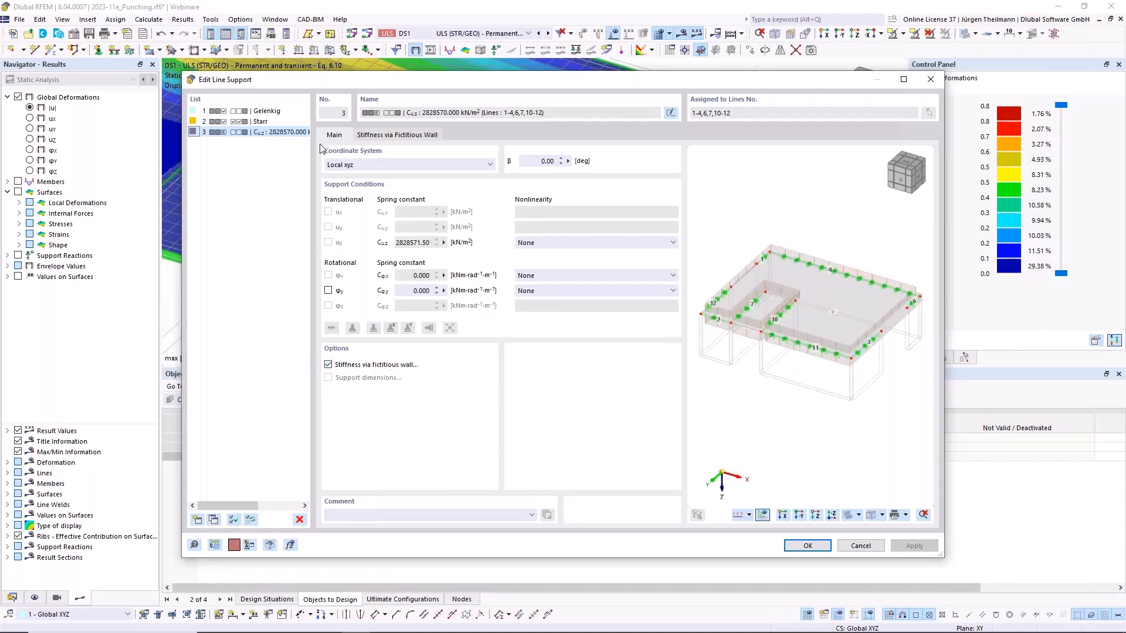
pyautogui.click(489, 165)
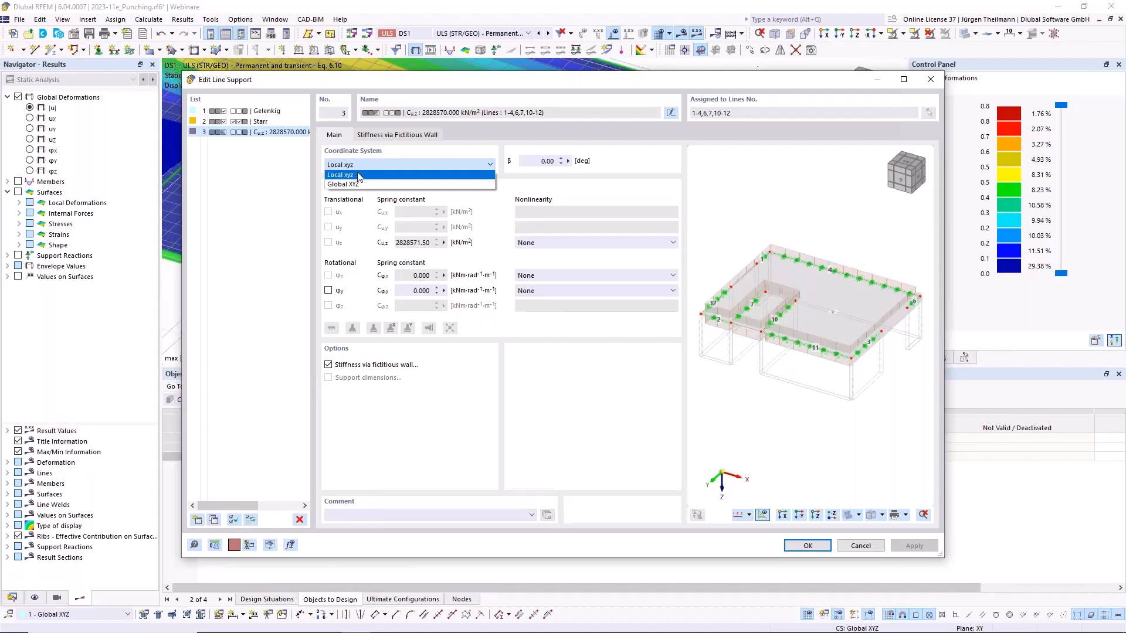
pyautogui.click(377, 174)
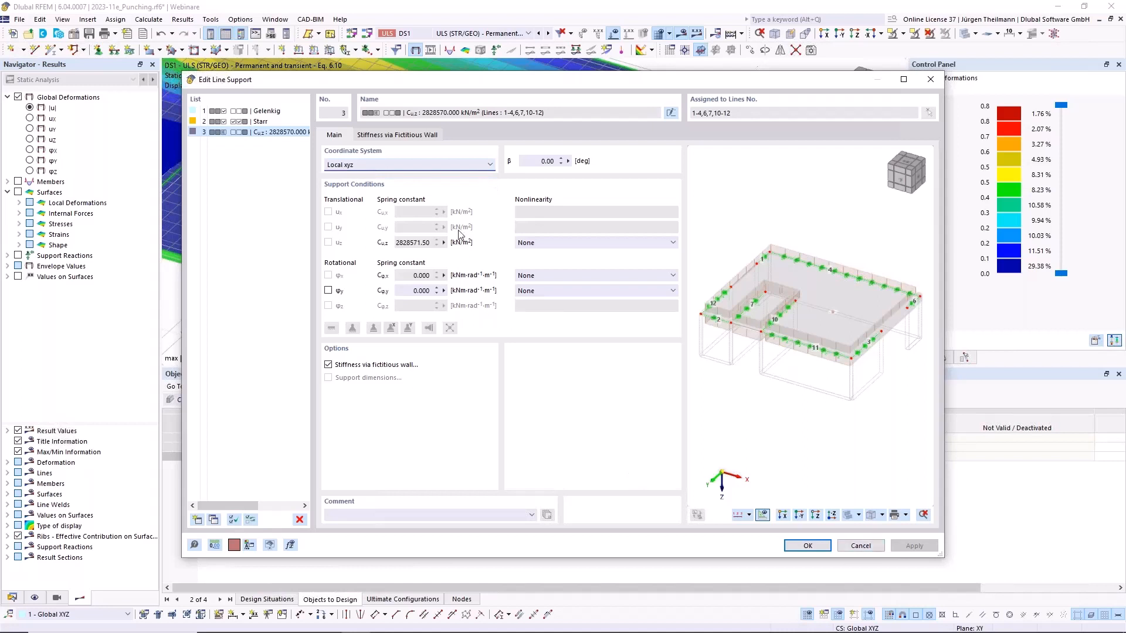
pyautogui.click(859, 545)
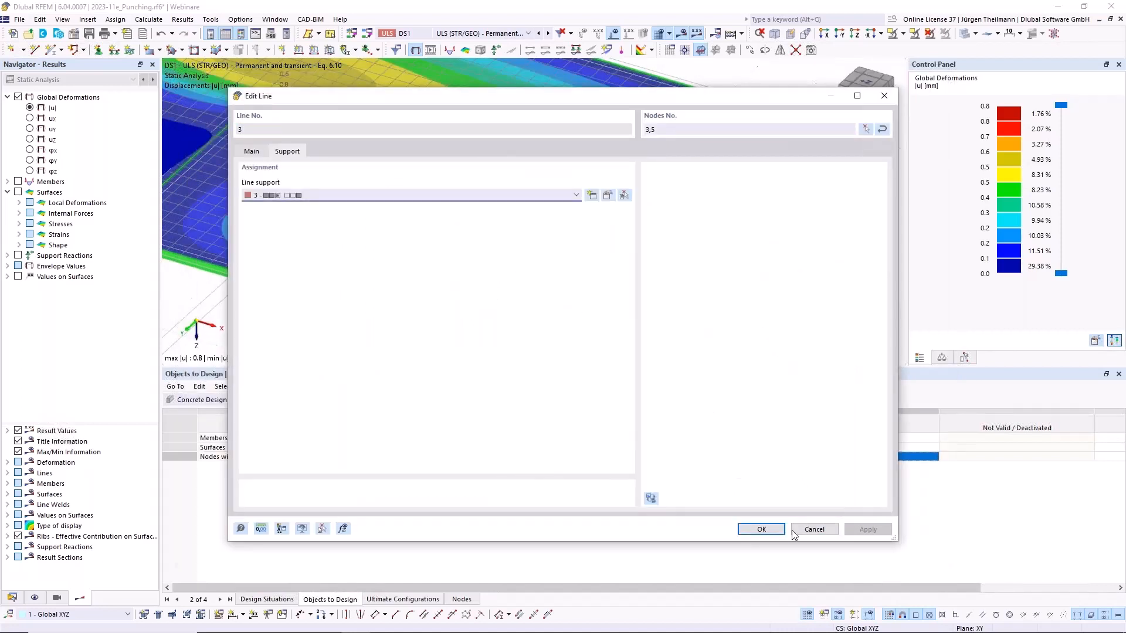
pyautogui.click(827, 531)
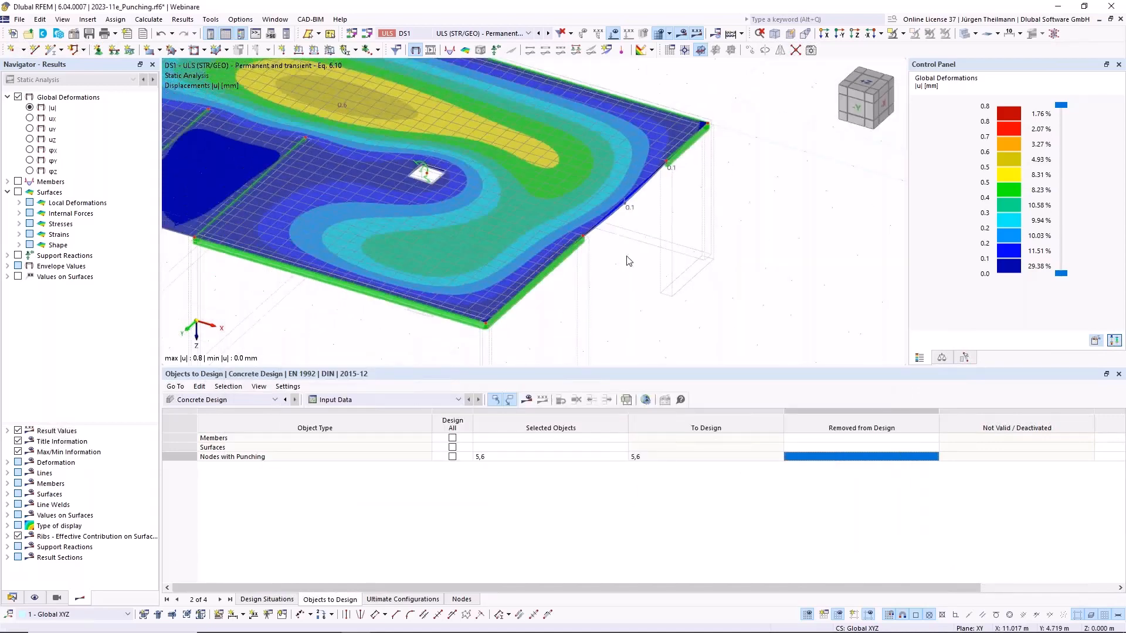
# - Check the punching design activation and the assigned ultimate configuration of node 5 at the wall end
pyautogui.doubleClick(583, 237)
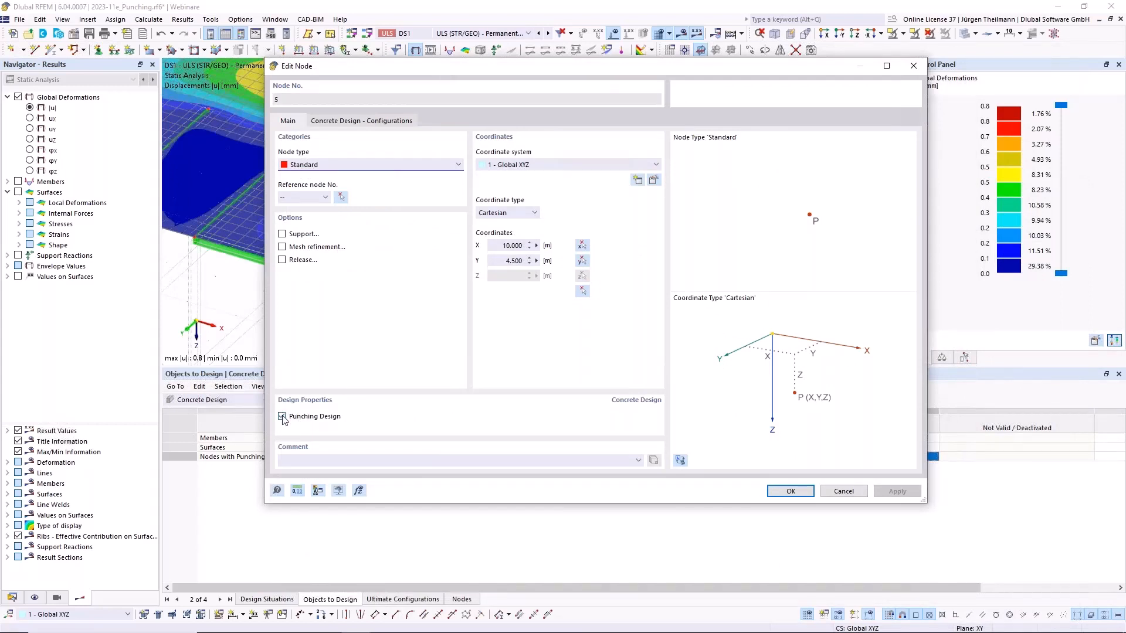
pyautogui.click(283, 417)
pyautogui.click(282, 417)
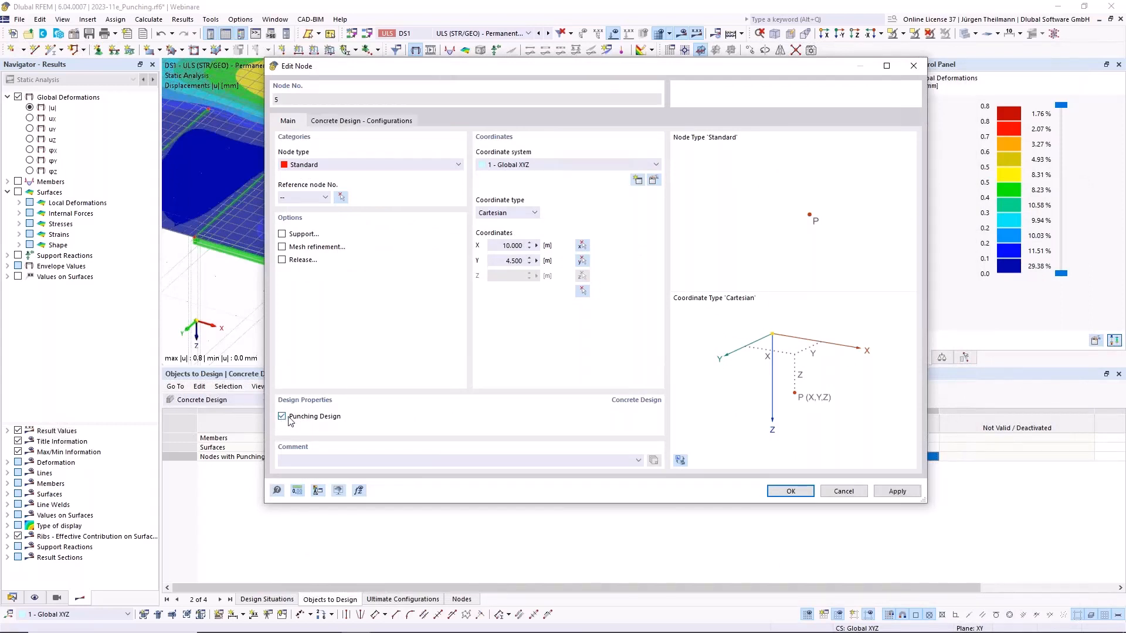
pyautogui.click(353, 122)
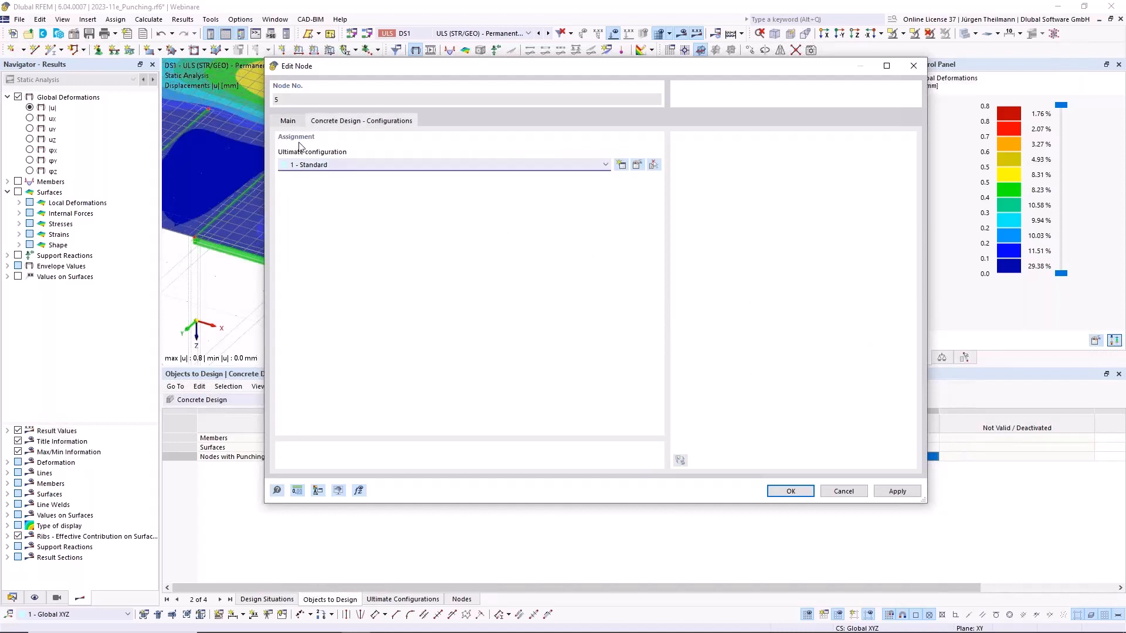
pyautogui.click(323, 169)
pyautogui.click(312, 169)
pyautogui.click(796, 490)
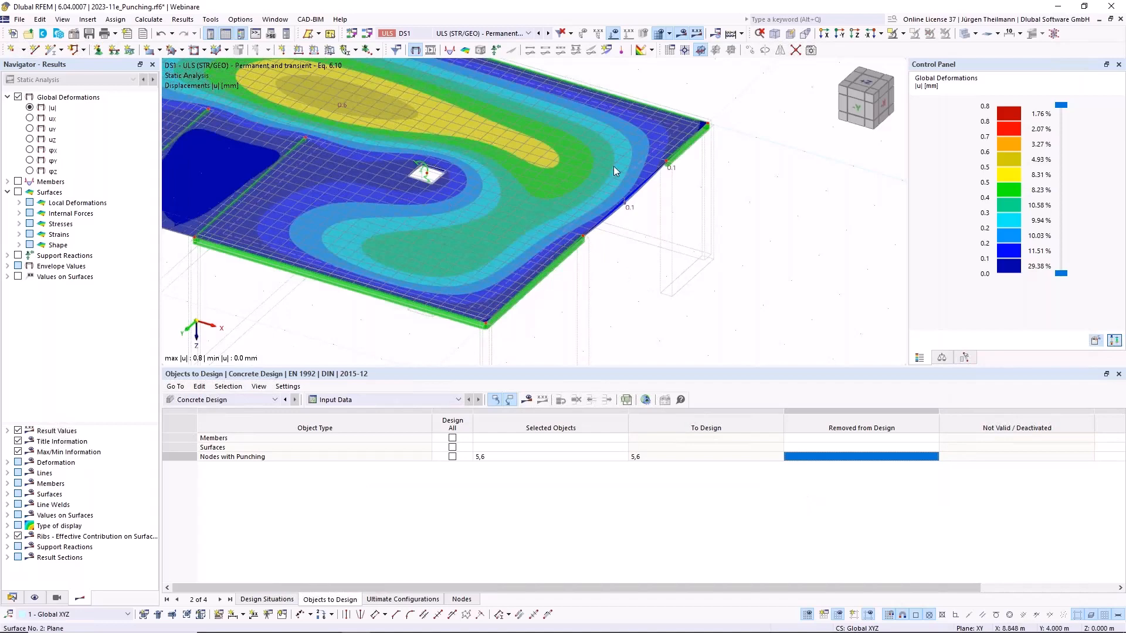
pyautogui.scroll(-3, 650, 225)
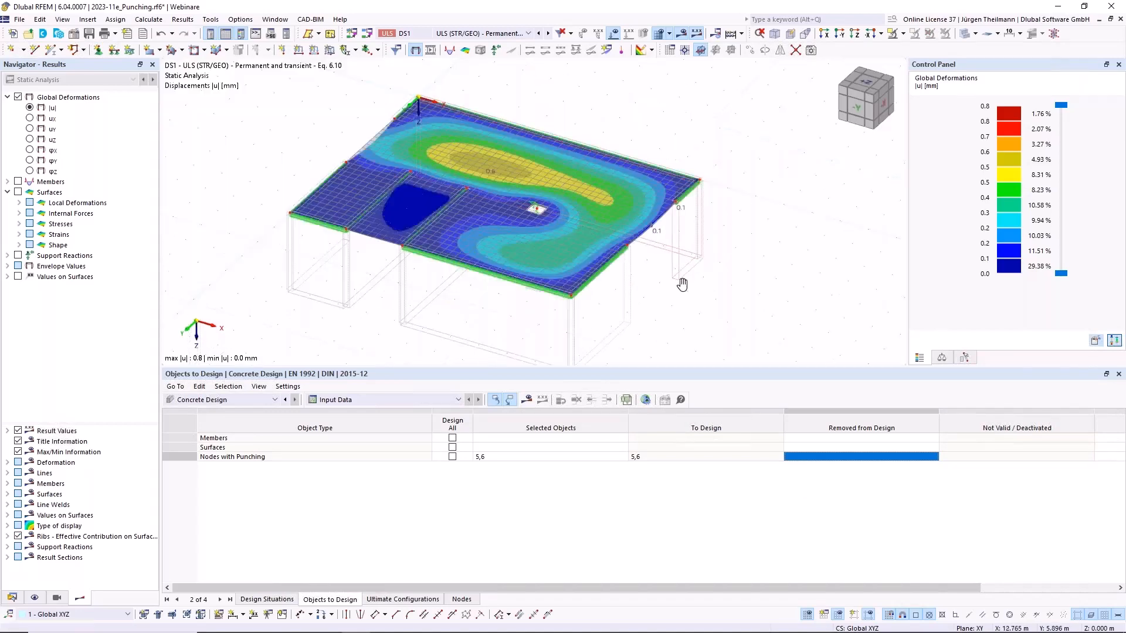
pyautogui.moveTo(685, 280); pyautogui.dragTo(688, 274, button='middle')
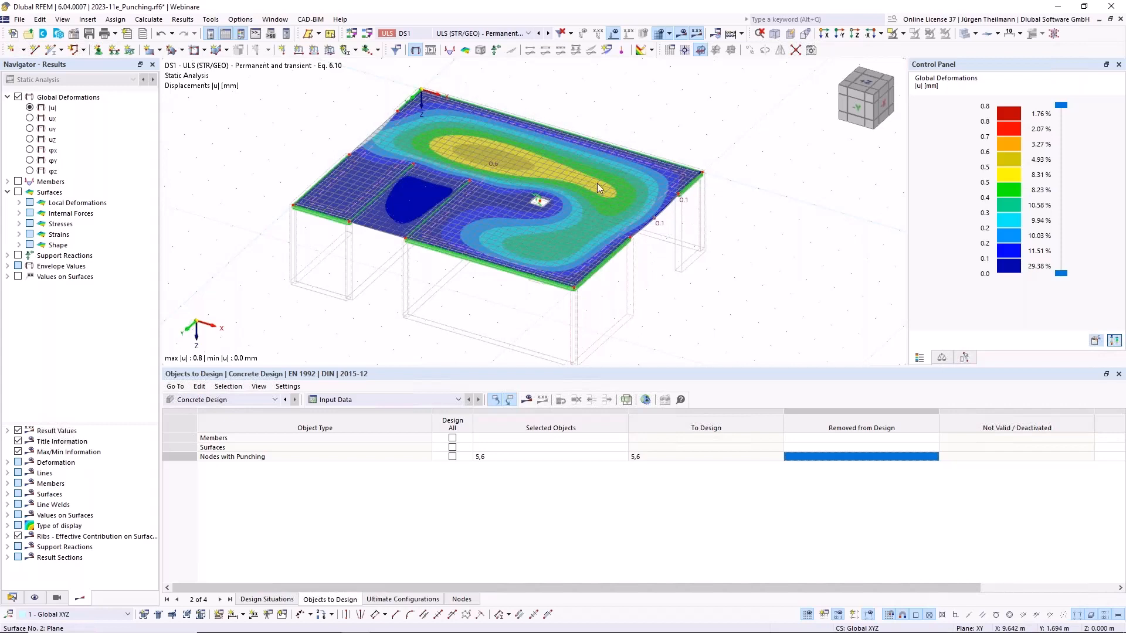
pyautogui.click(61, 598)
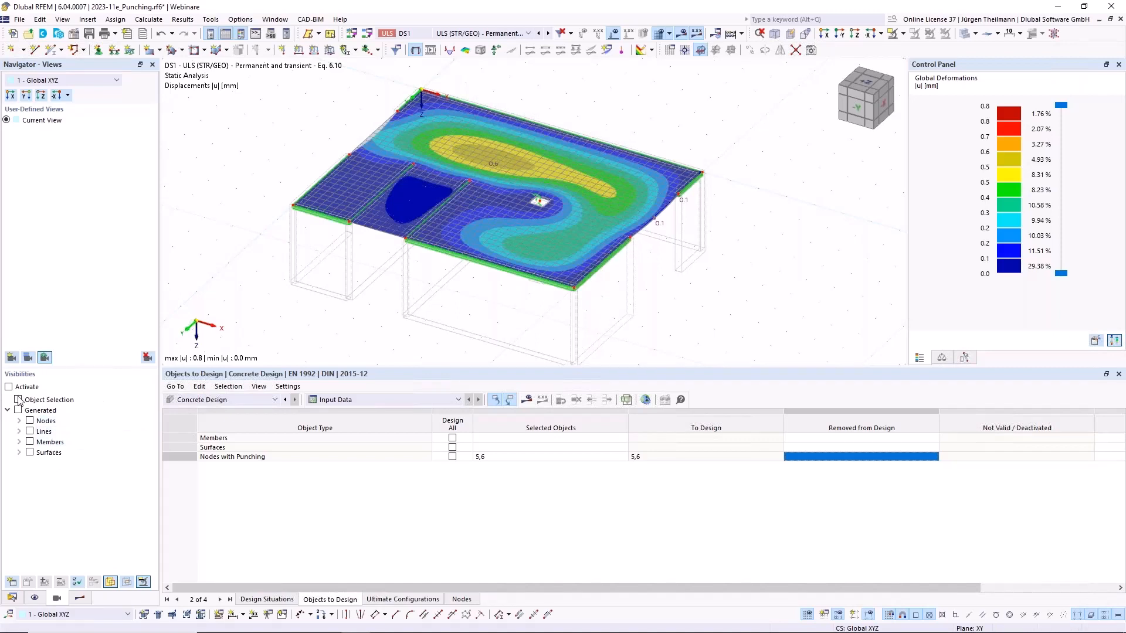
pyautogui.moveTo(539, 202); pyautogui.dragTo(553, 211, button='middle')
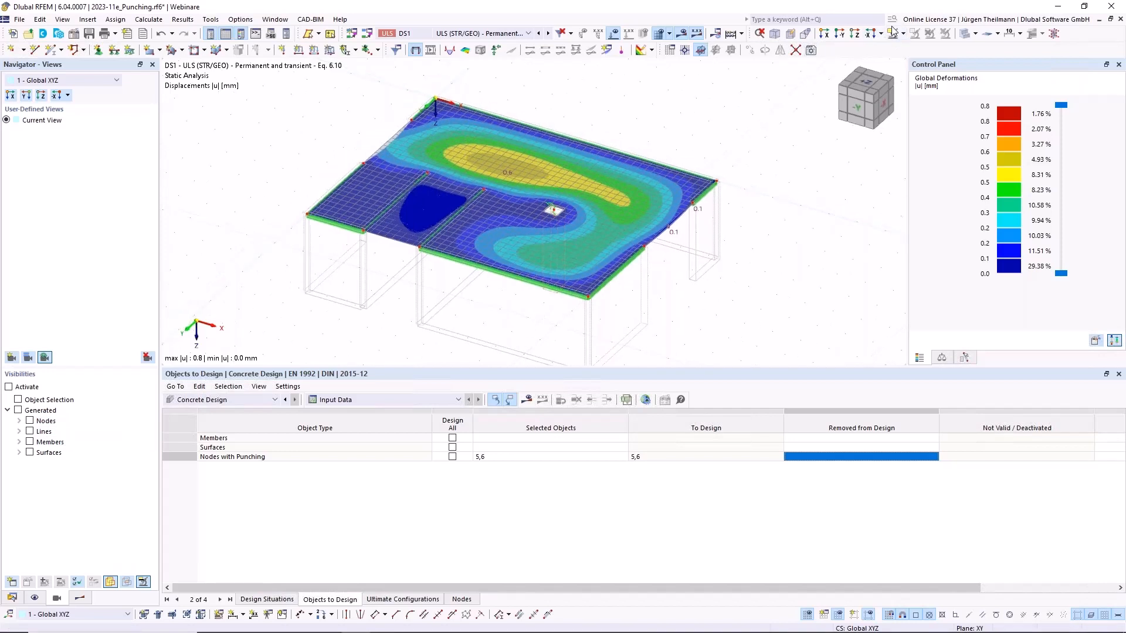
pyautogui.click(902, 34)
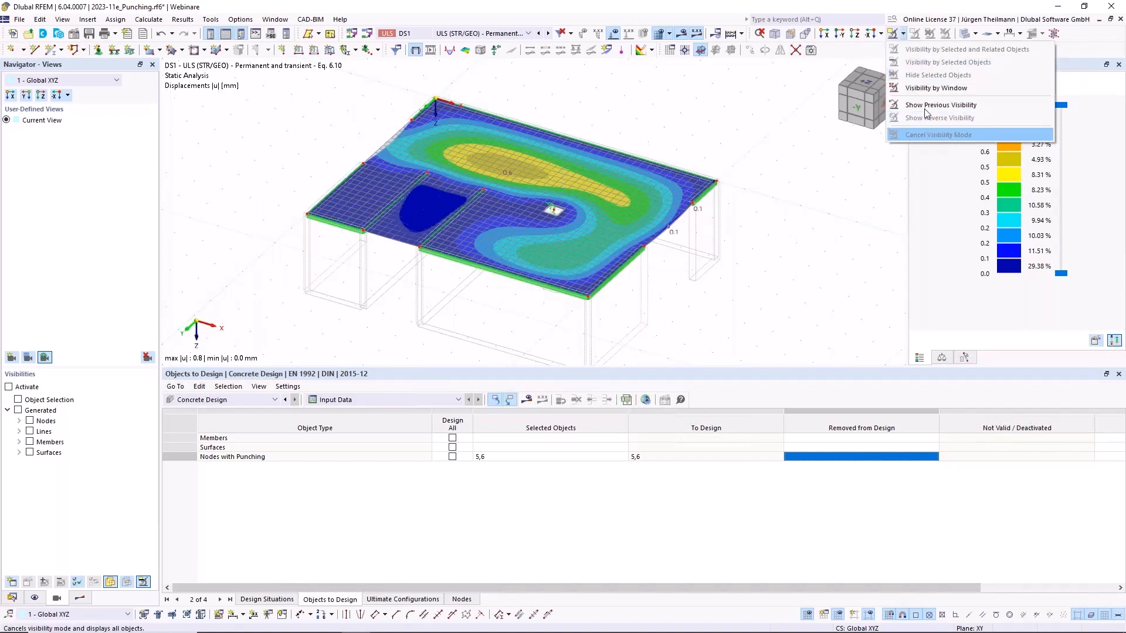
pyautogui.click(904, 34)
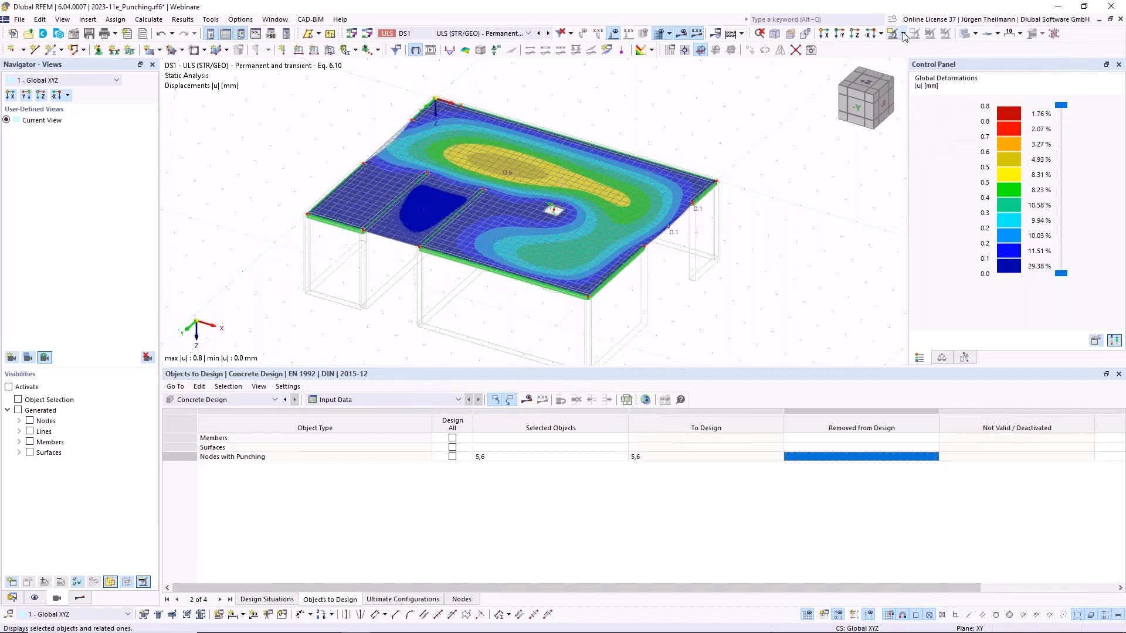
# - Reset the model's display settings to the Dlubal Standard so that members and concrete design types are shown
pyautogui.click(36, 598)
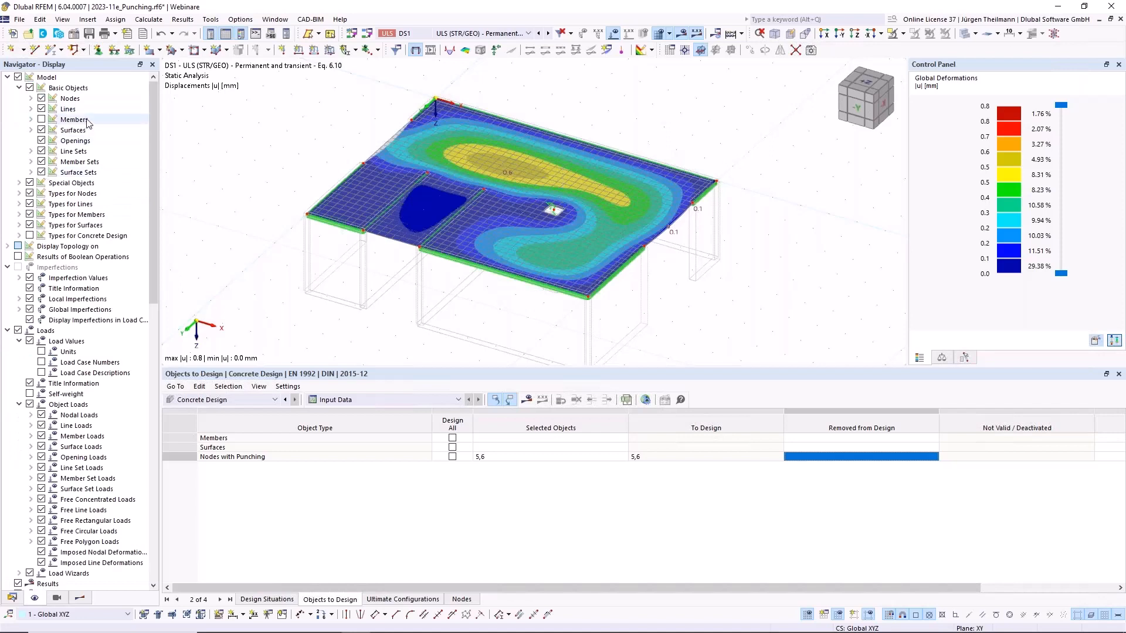
pyautogui.click(41, 119)
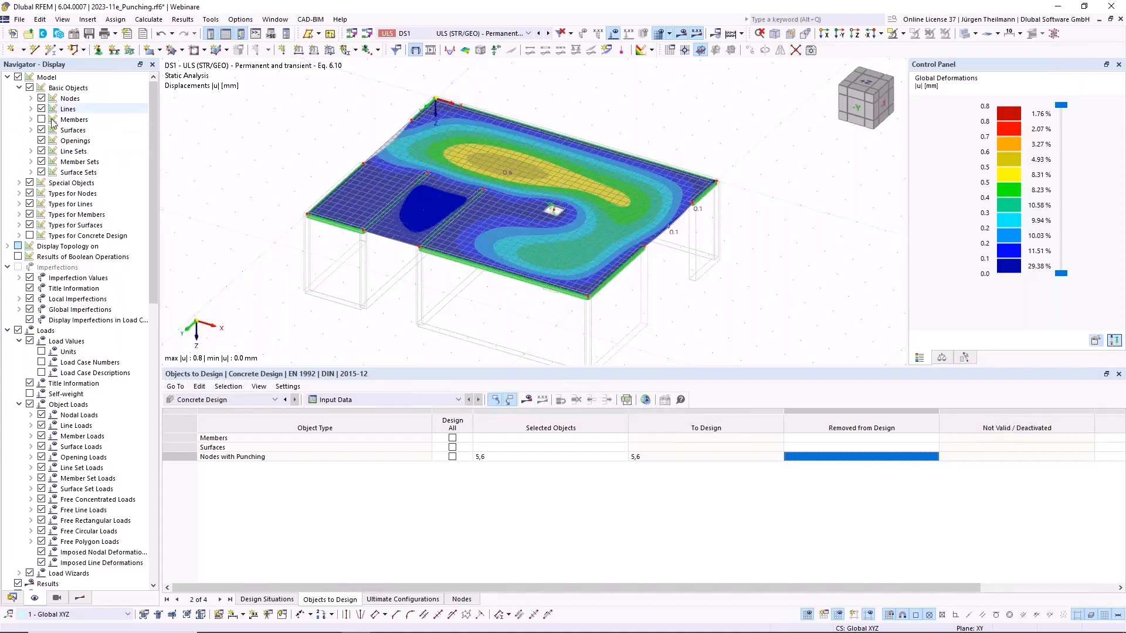
pyautogui.rightClick(110, 132)
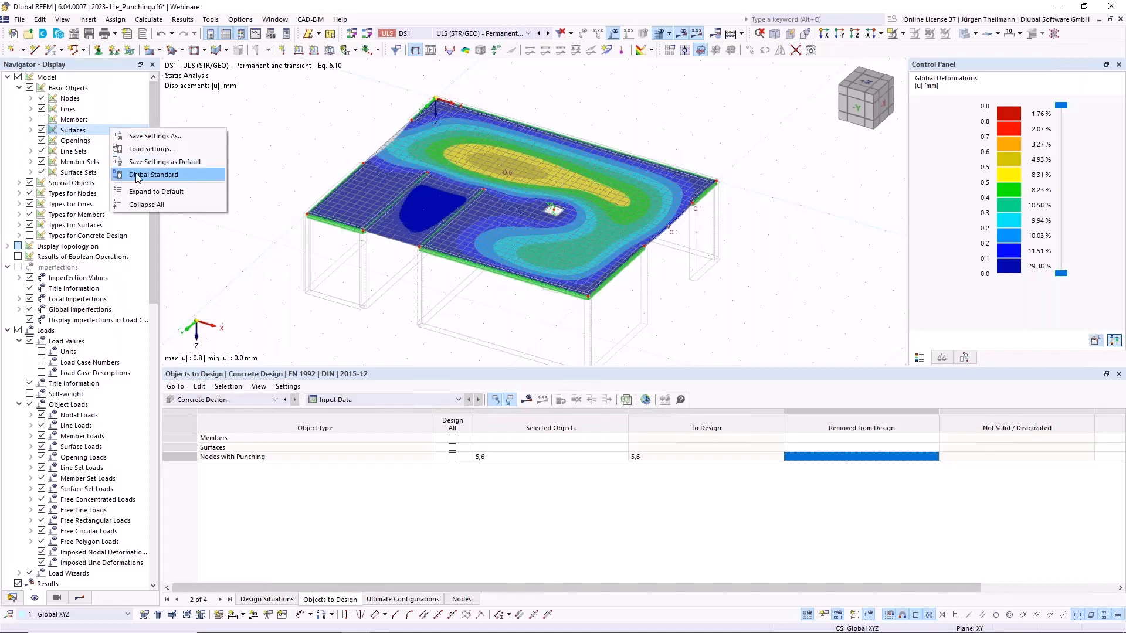
pyautogui.click(179, 175)
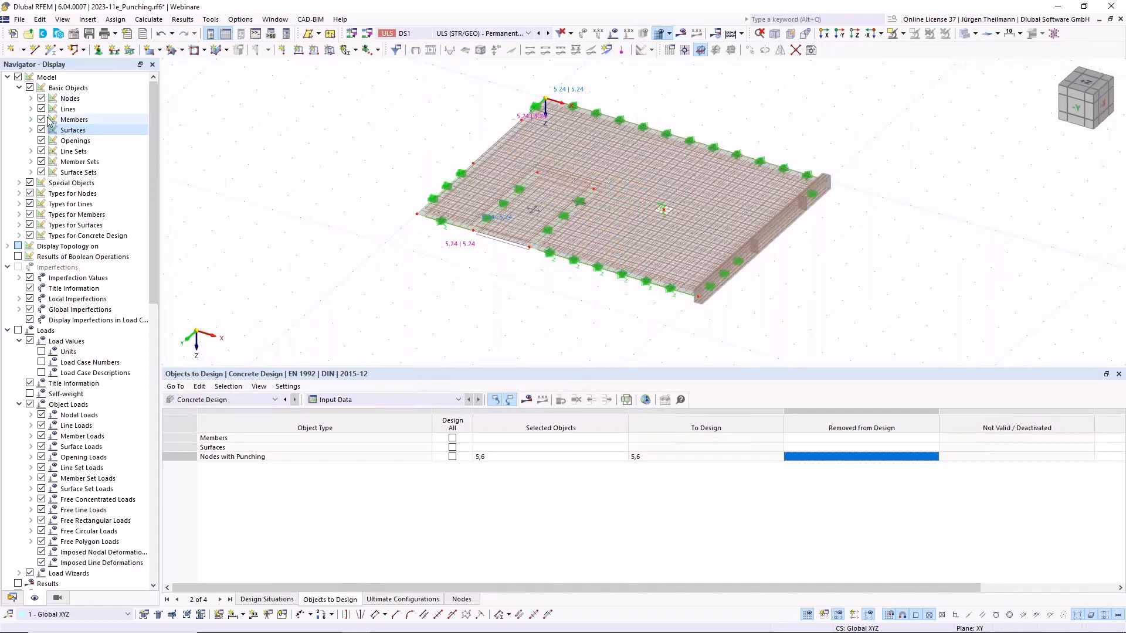
# - Remove the downstand beam between the two wall ends at the slab edge, accepting deletion of all results and the mesh
pyautogui.scroll(5, 815, 267)
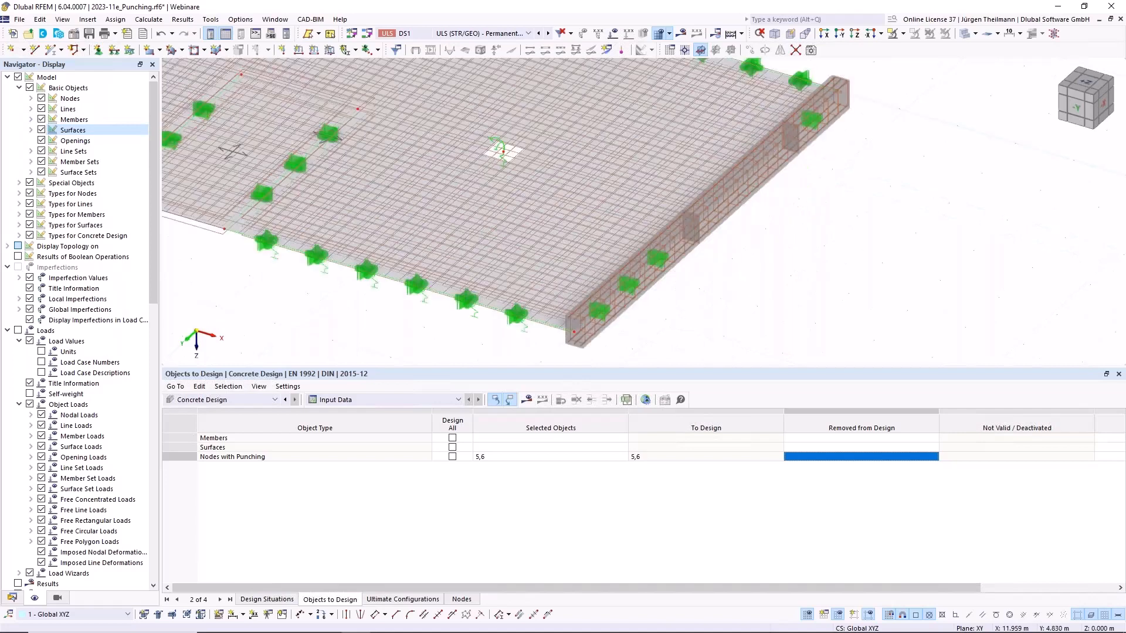
pyautogui.keyDown('ctrl'); pyautogui.moveTo(788, 257); pyautogui.dragTo(769, 284, button='middle'); pyautogui.keyUp('ctrl')
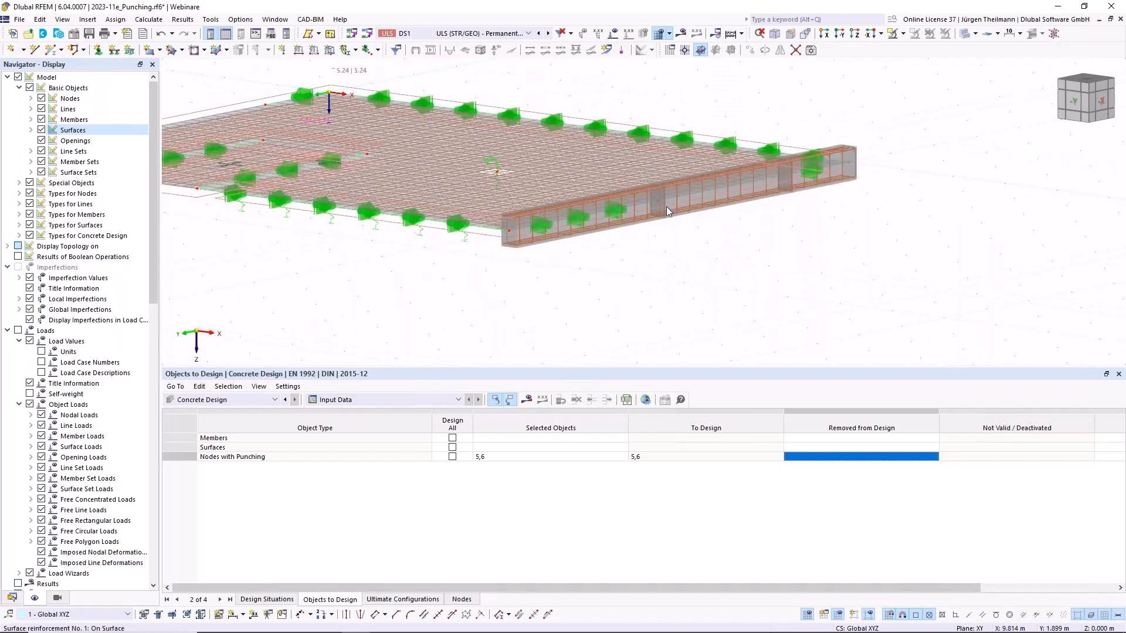
pyautogui.moveTo(666, 207); pyautogui.dragTo(685, 242, button='middle')
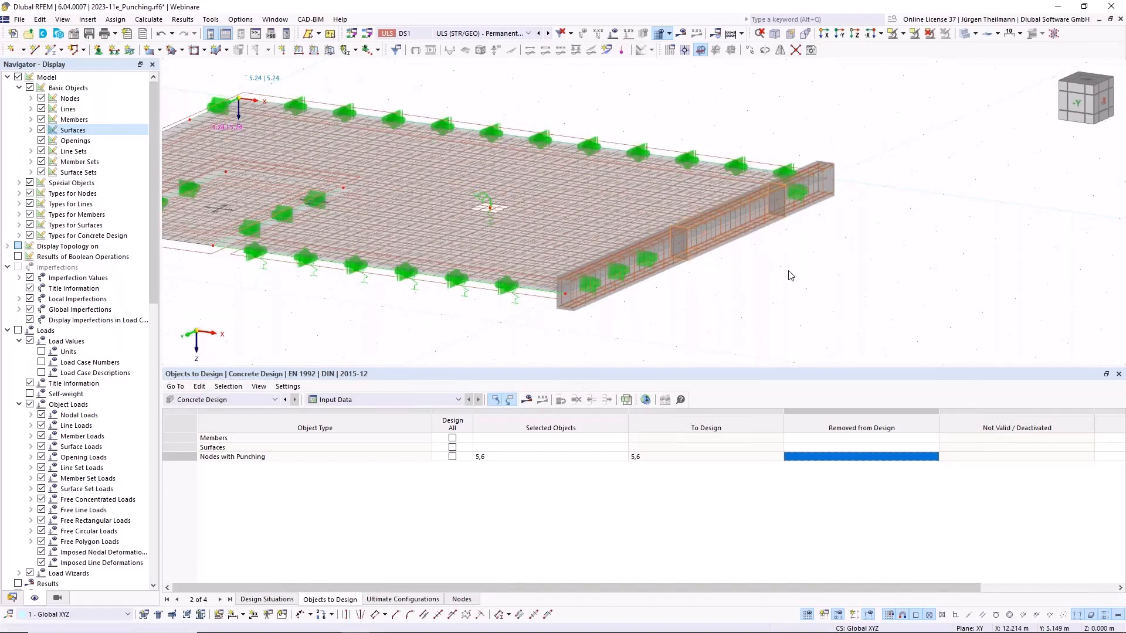
pyautogui.hotkey('ctrl', 'z')
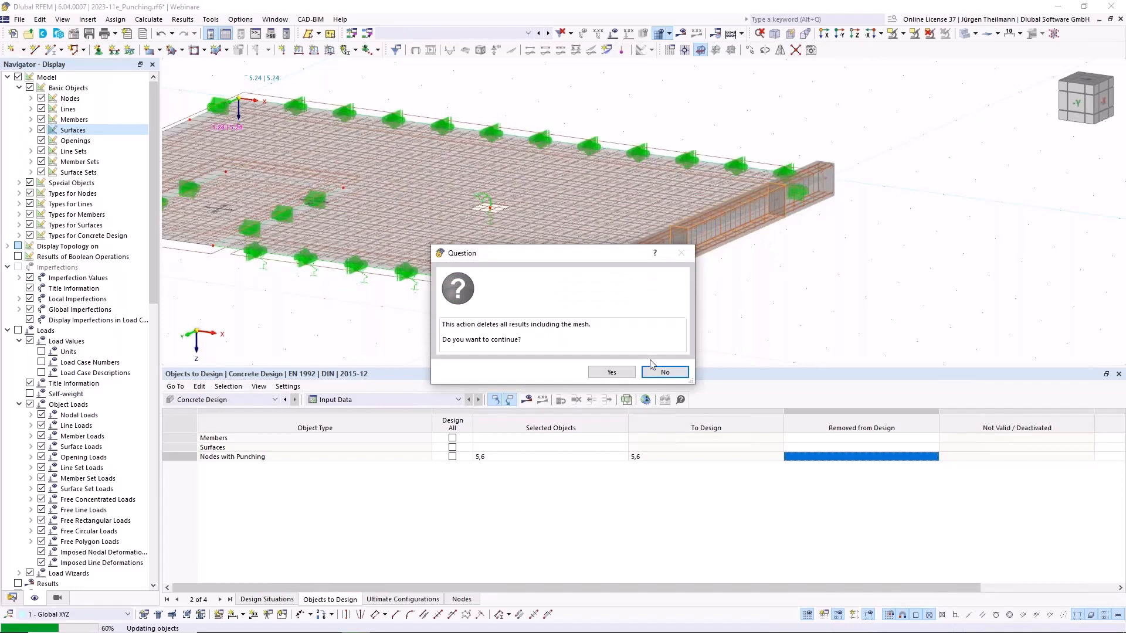
pyautogui.click(612, 373)
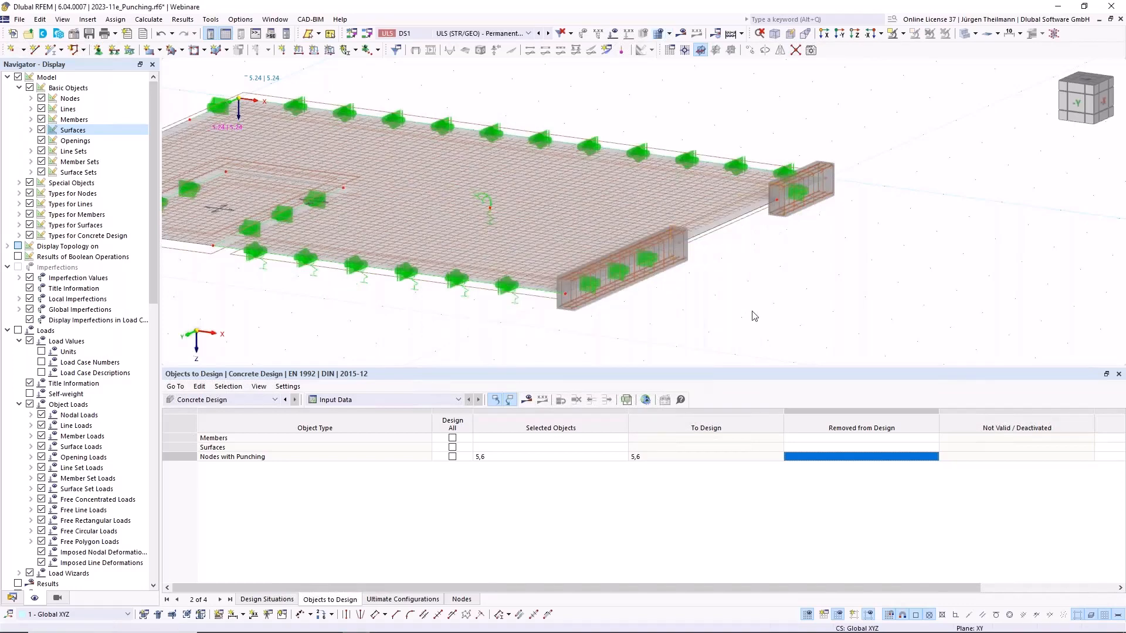
# - Calculate the concrete design and examine the punching design ratios at the two wall ends beside the slab edge opening
pyautogui.moveTo(753, 297); pyautogui.dragTo(751, 265, button='middle')
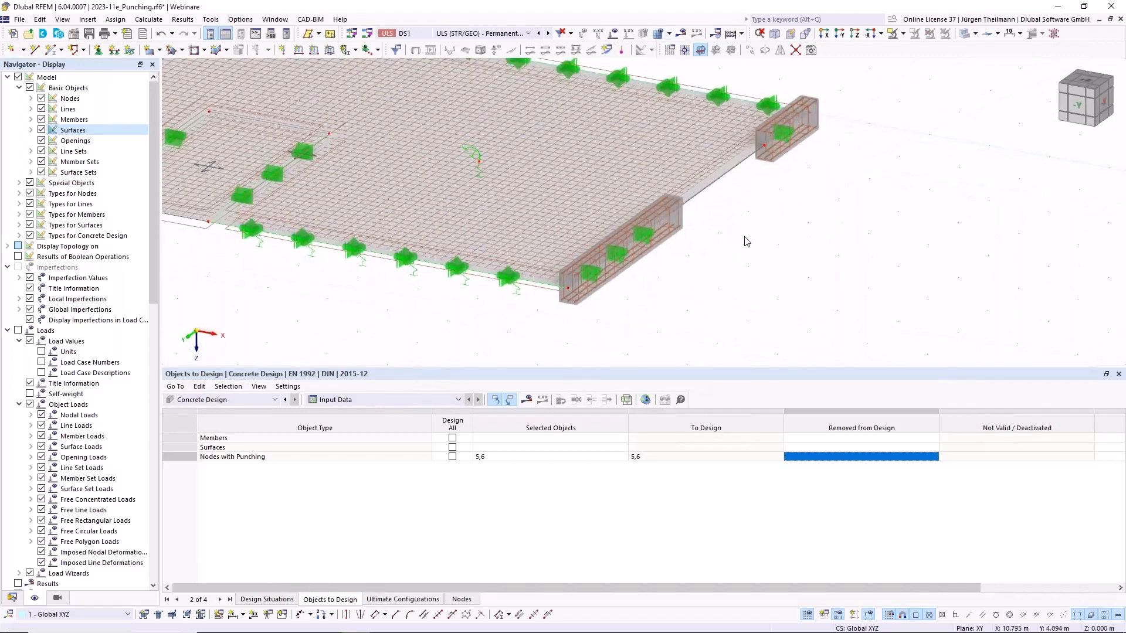
pyautogui.click(527, 401)
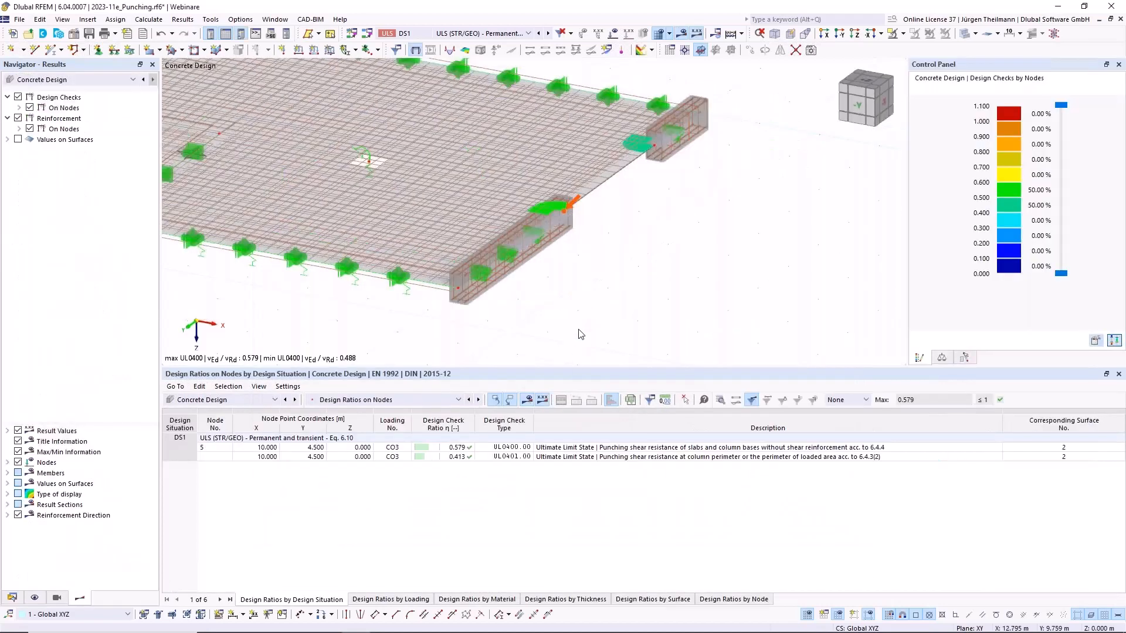
pyautogui.keyDown('ctrl'); pyautogui.moveTo(606, 250); pyautogui.dragTo(604, 281, button='middle'); pyautogui.keyUp('ctrl')
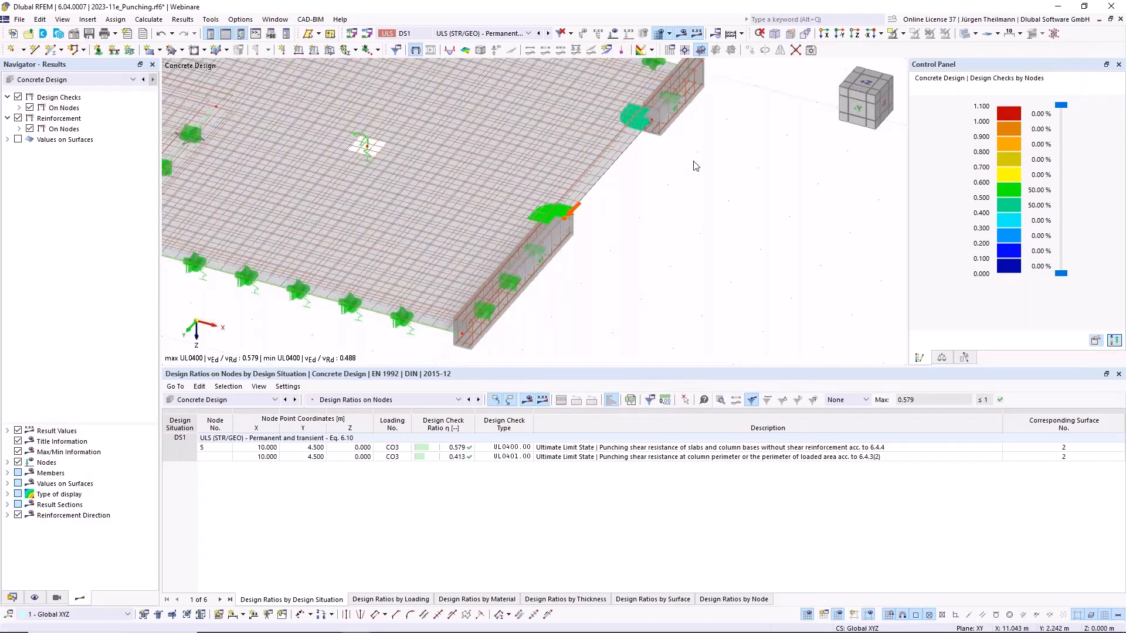
pyautogui.scroll(-1, 695, 166)
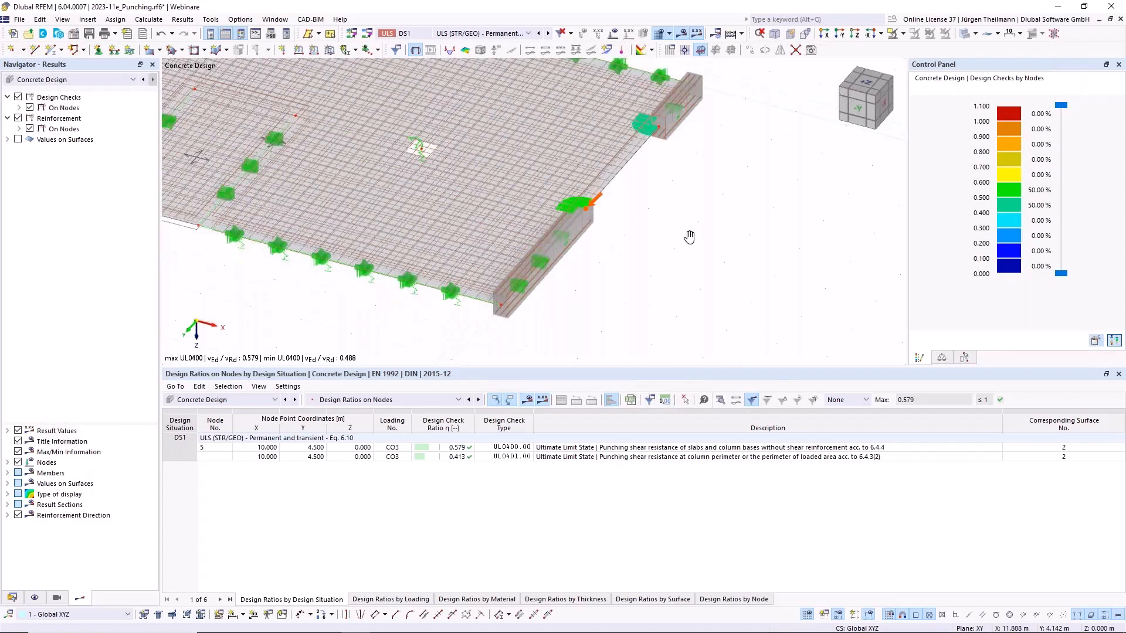
pyautogui.scroll(-1, 690, 234)
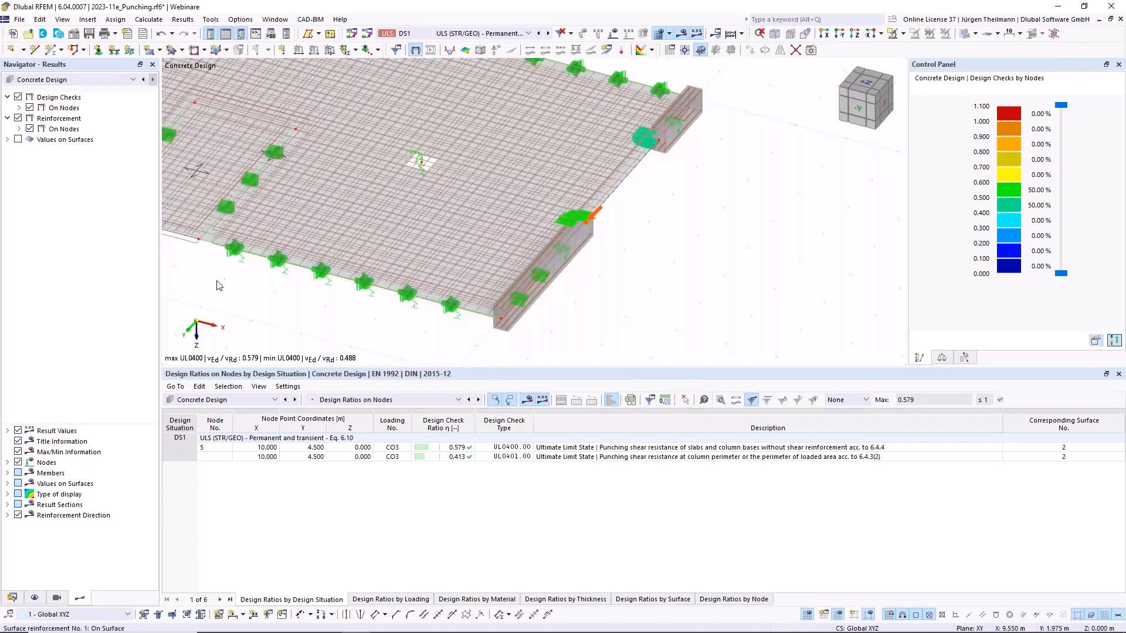
# - Switch to the model 2023-11f_DXF-Import.rf6 and bring its imported floor plan lines into view
pyautogui.click(11, 597)
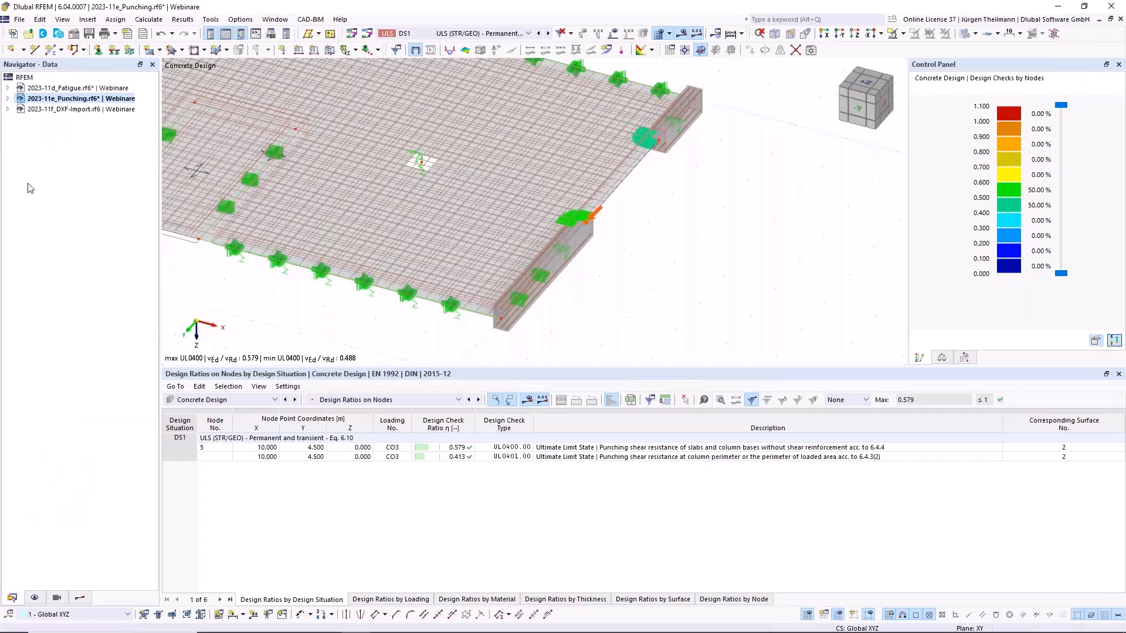
pyautogui.click(41, 110)
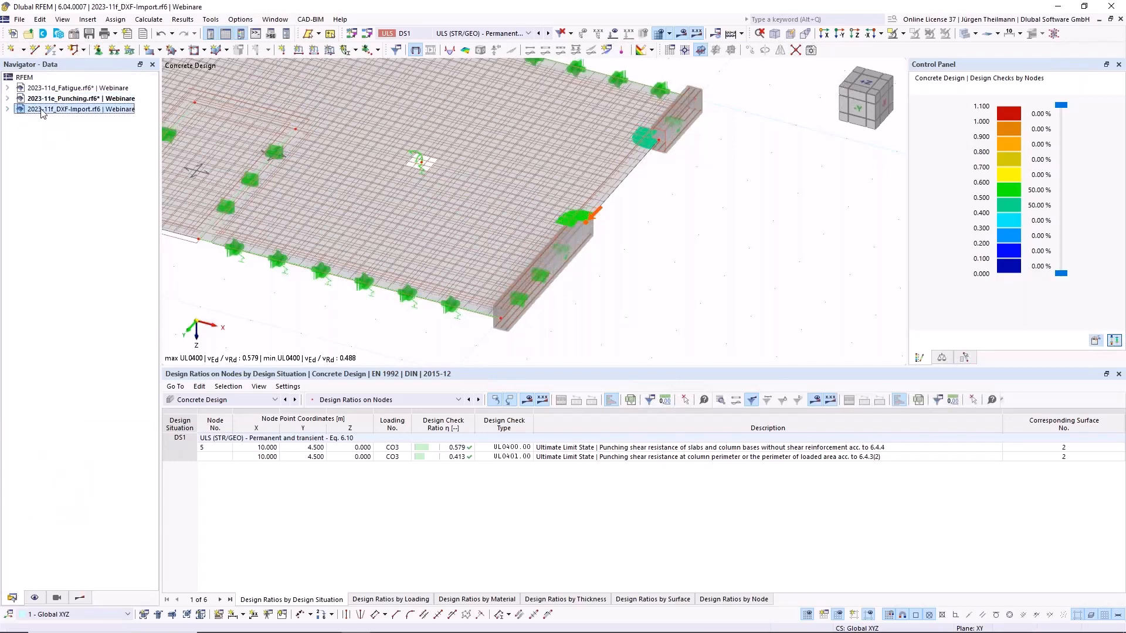
pyautogui.scroll(-2, 658, 230)
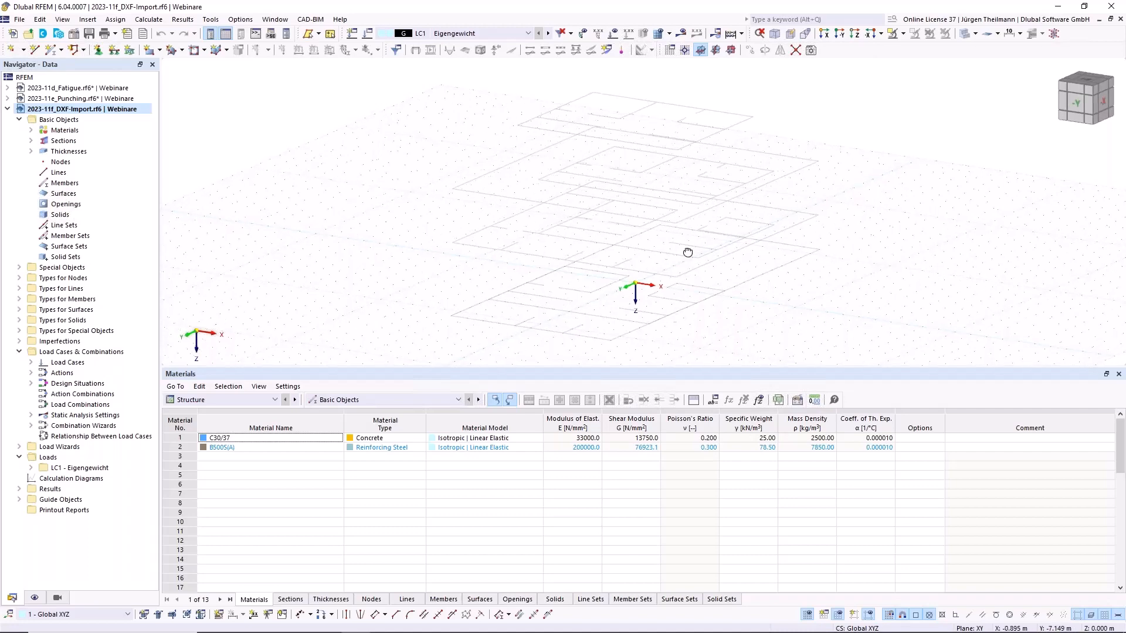
# - Examine the four stacked floor plan backgrounds from several angles, including the plan view along Z and the isometric view
pyautogui.keyDown('ctrl'); pyautogui.moveTo(689, 253); pyautogui.dragTo(684, 253, button='middle'); pyautogui.keyUp('ctrl')
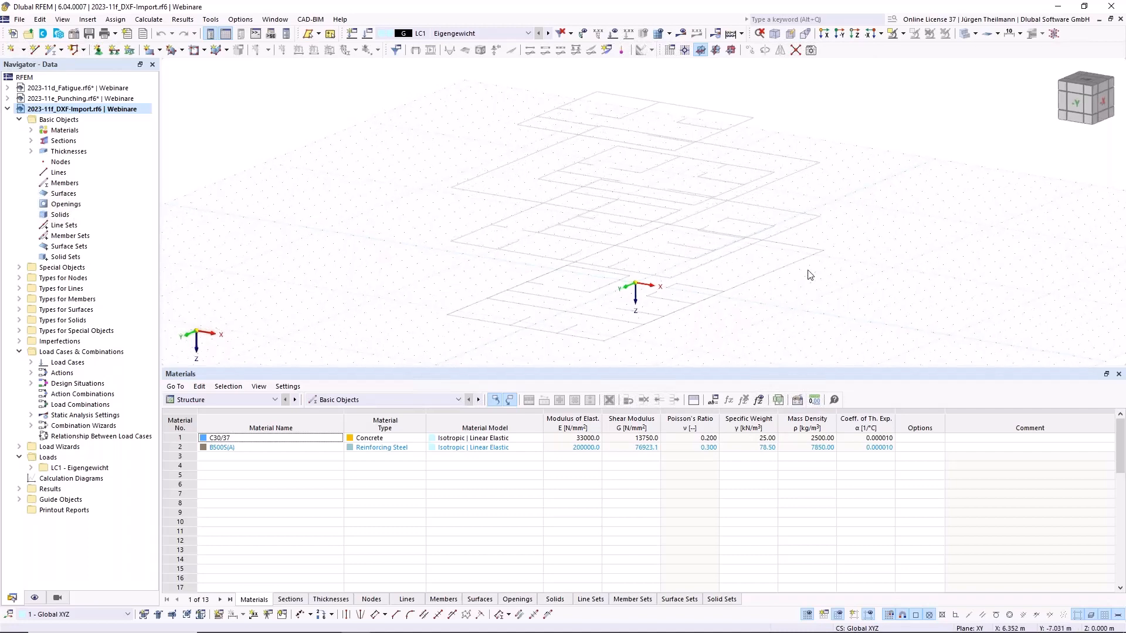
pyautogui.keyDown('ctrl'); pyautogui.moveTo(804, 268); pyautogui.dragTo(818, 261, button='middle'); pyautogui.keyUp('ctrl')
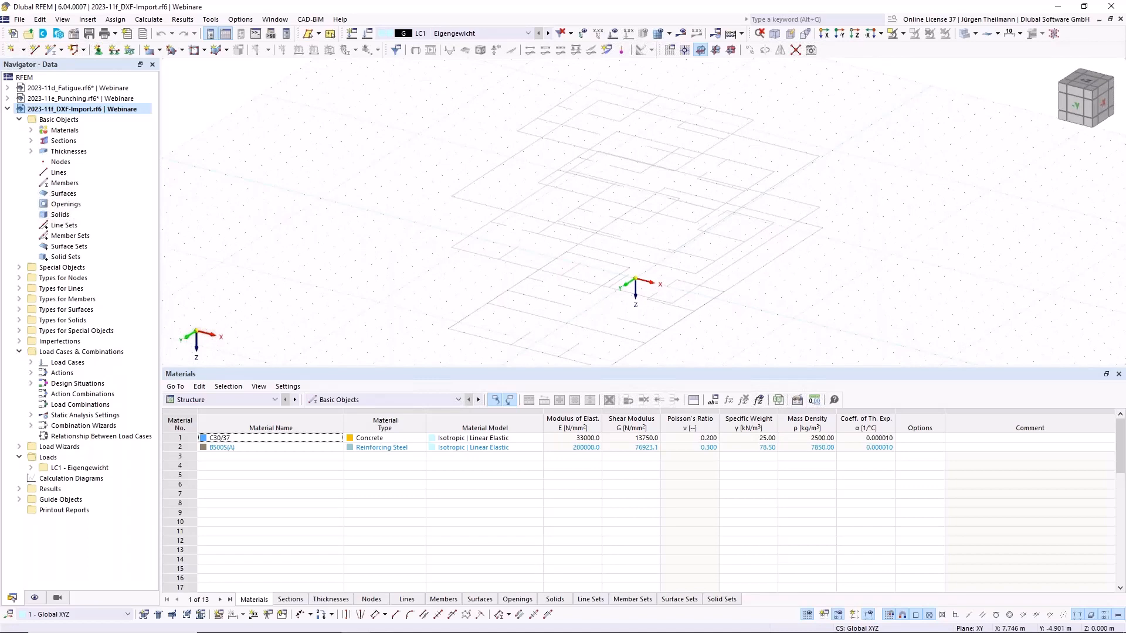
pyautogui.keyDown('ctrl'); pyautogui.moveTo(786, 269); pyautogui.dragTo(754, 285, button='middle'); pyautogui.keyUp('ctrl')
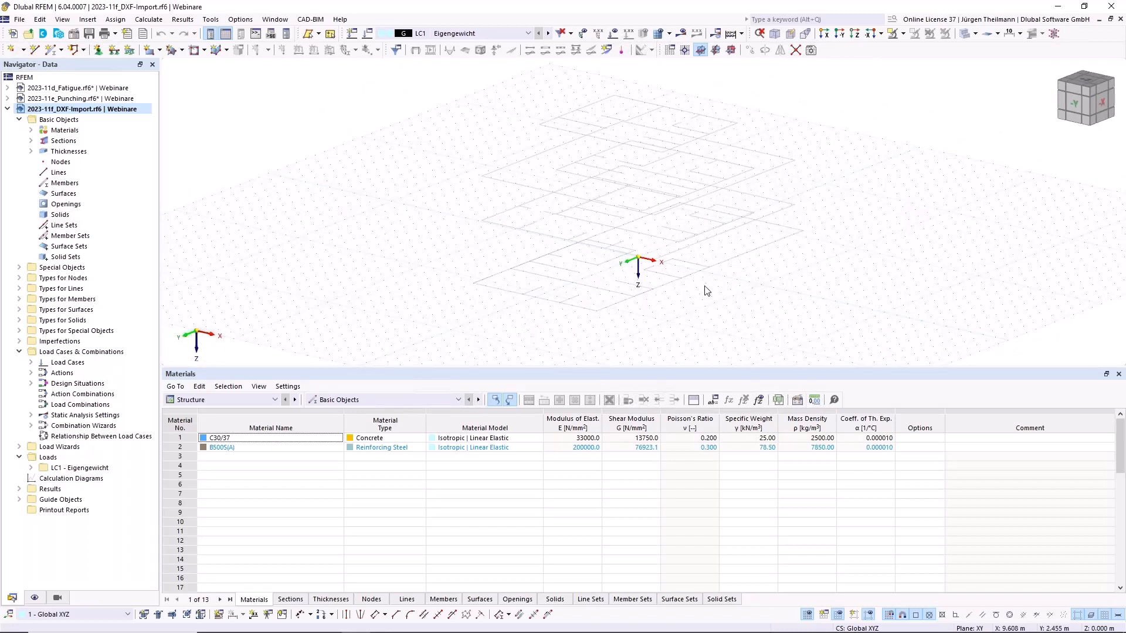
pyautogui.scroll(3, 706, 290)
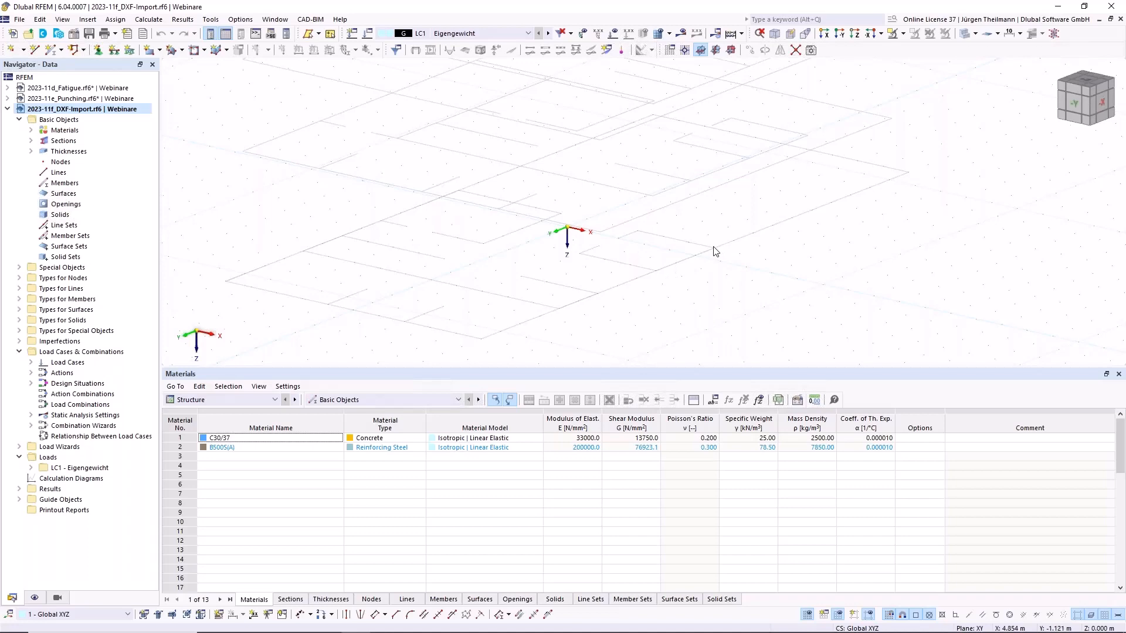
pyautogui.click(855, 34)
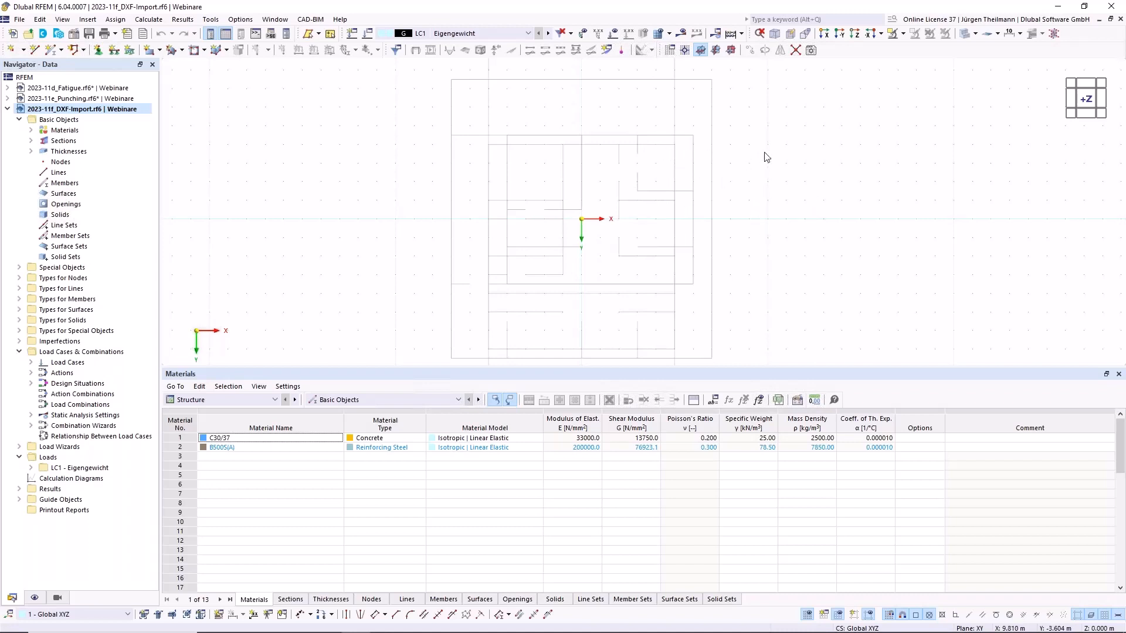
pyautogui.click(773, 34)
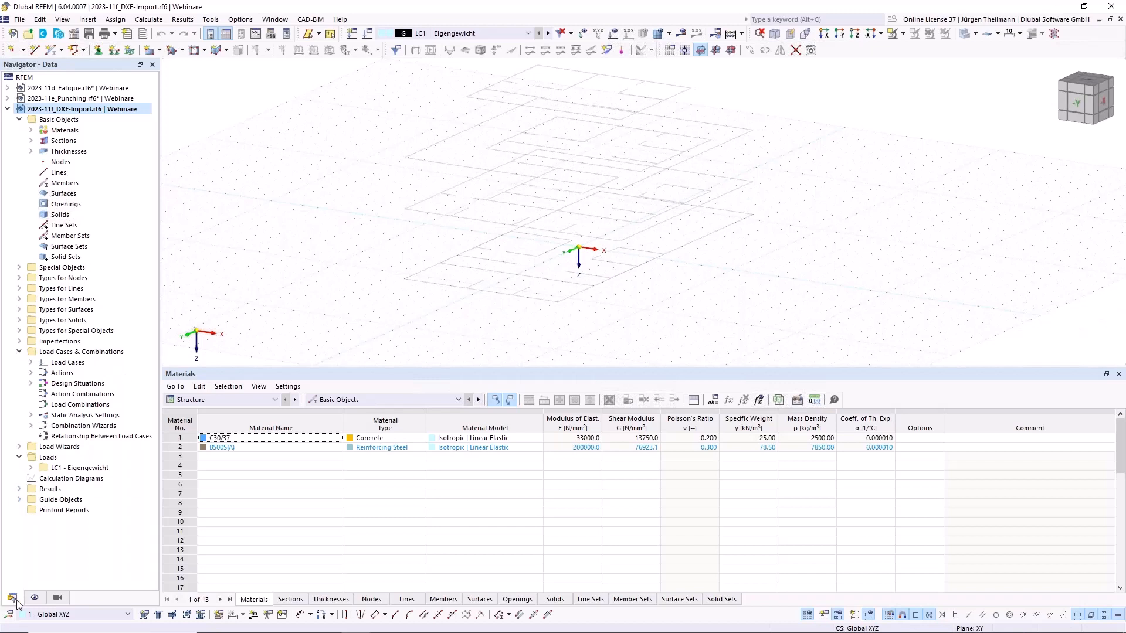
# - Open the imported DXF background layers under the guide objects for editing
pyautogui.click(19, 499)
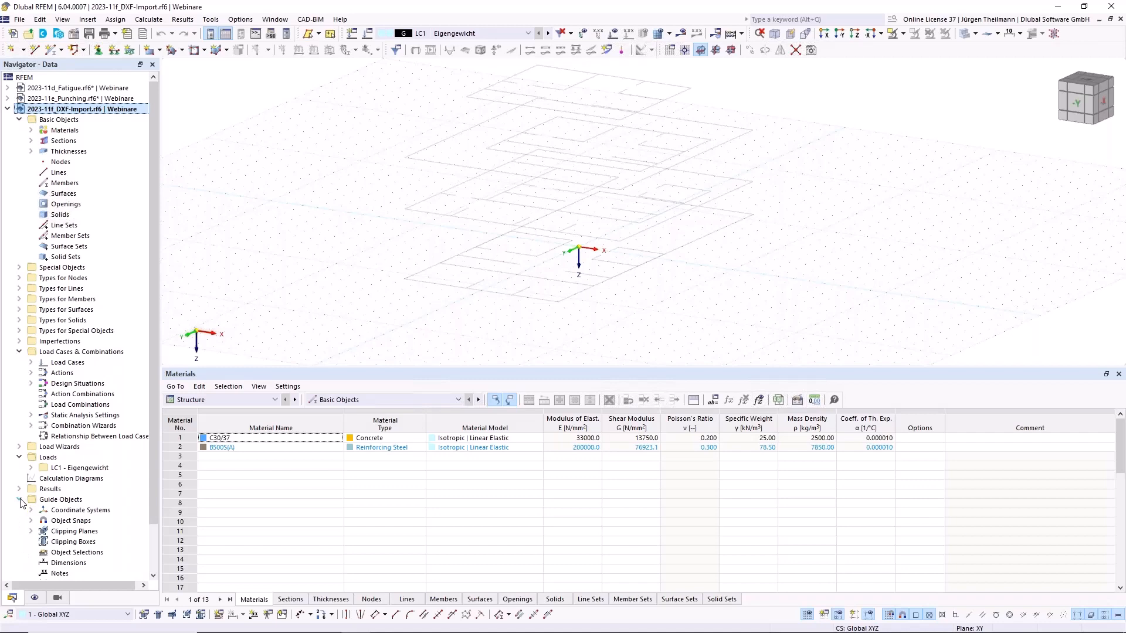
pyautogui.scroll(-2, 15, 527)
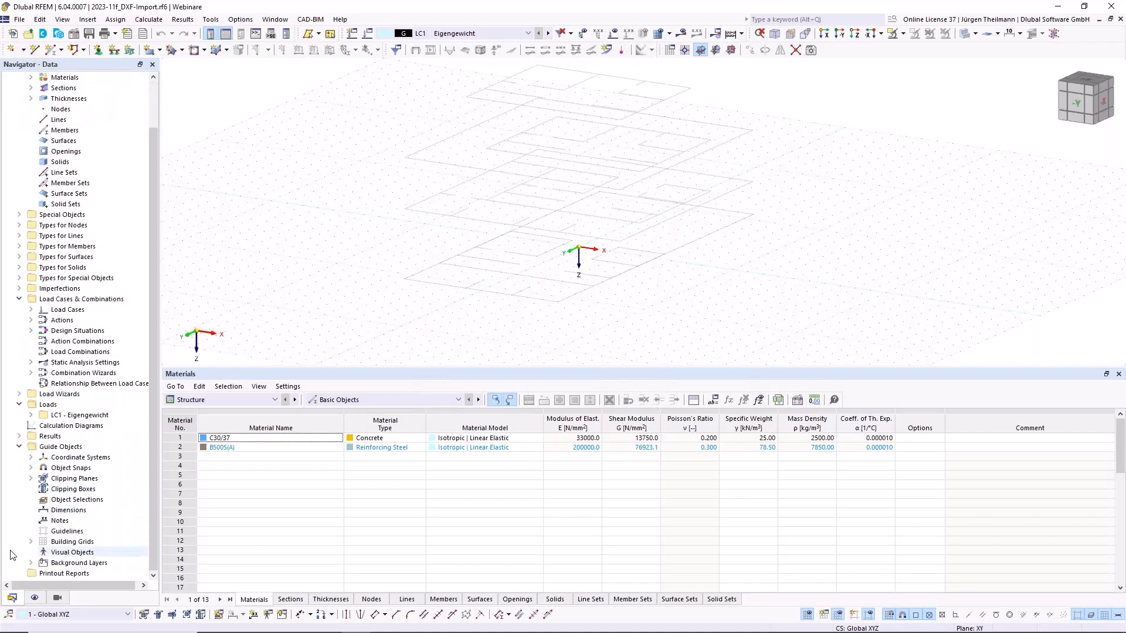
pyautogui.click(31, 562)
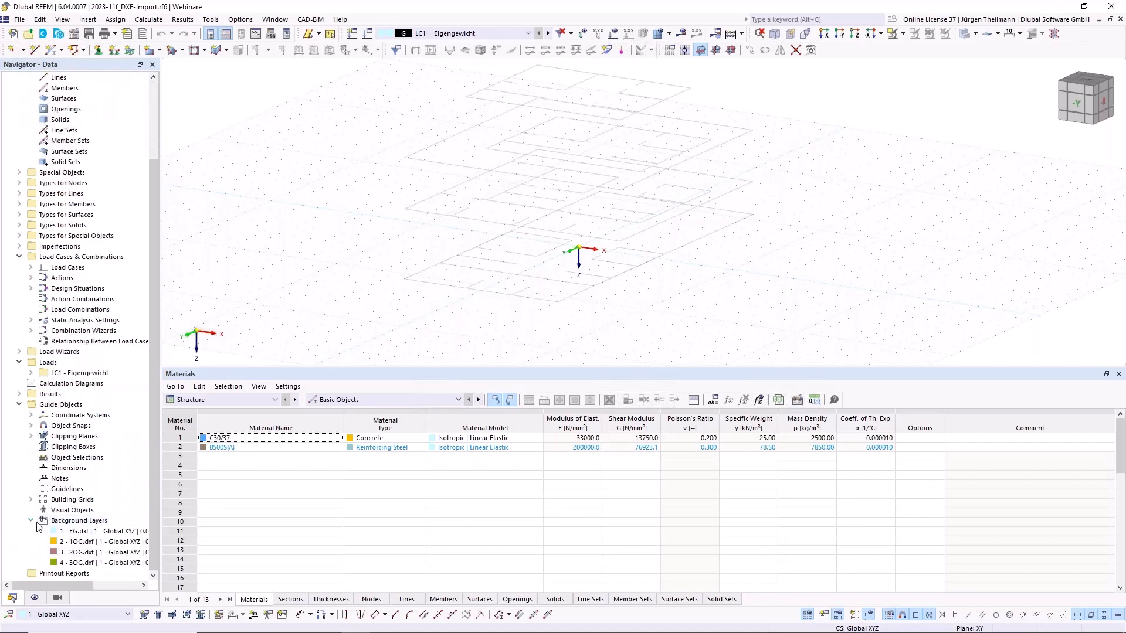
pyautogui.rightClick(76, 524)
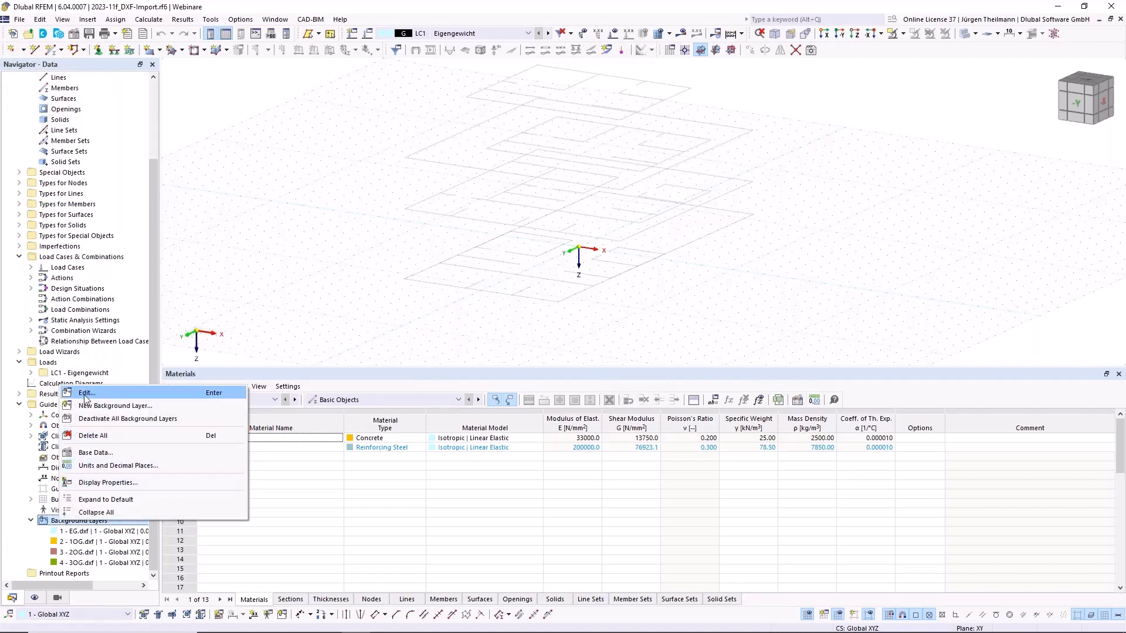
pyautogui.click(96, 395)
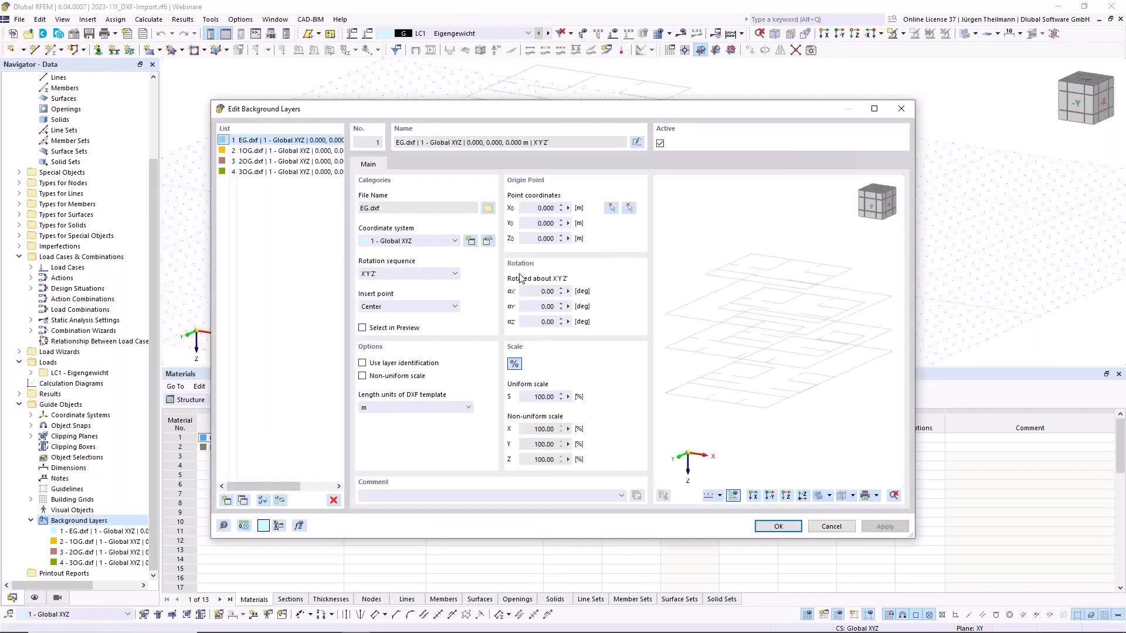
# - Try the insert points +X, -X and -Y for background layer EG.dxf and restore Center
pyautogui.click(247, 143)
pyautogui.click(402, 310)
pyautogui.click(391, 327)
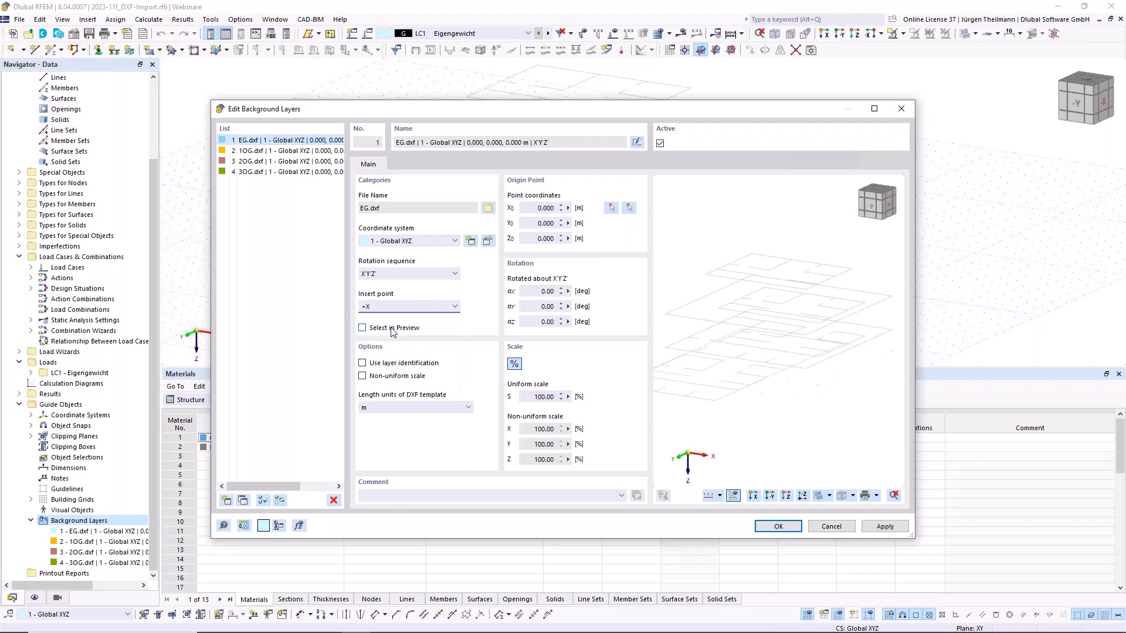
pyautogui.click(405, 310)
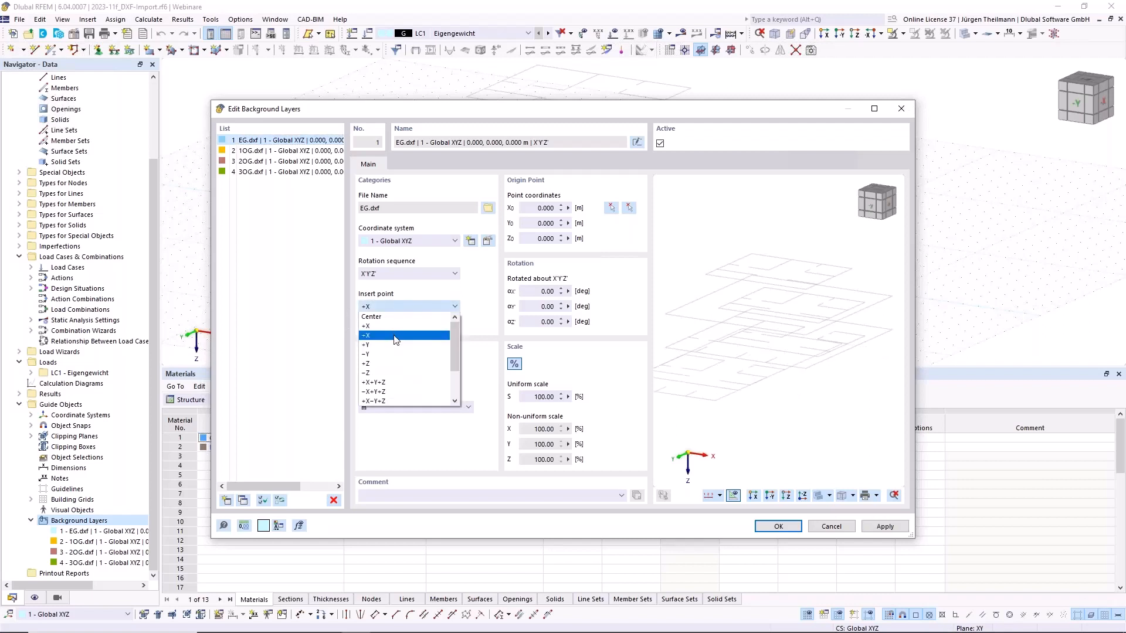
pyautogui.click(397, 335)
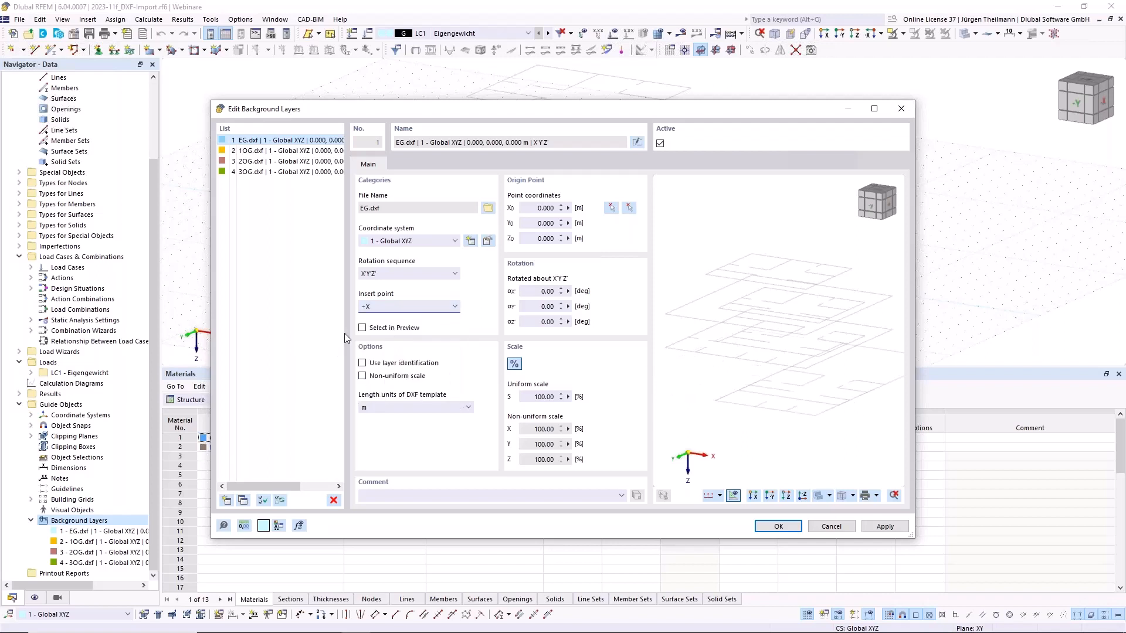
pyautogui.click(455, 307)
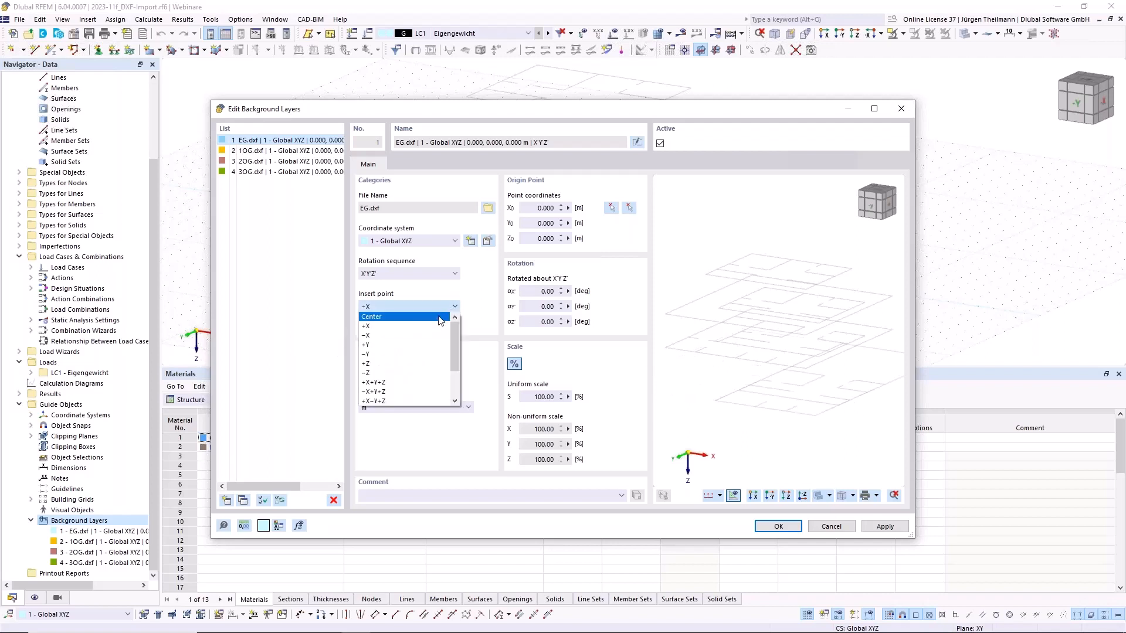
pyautogui.click(420, 354)
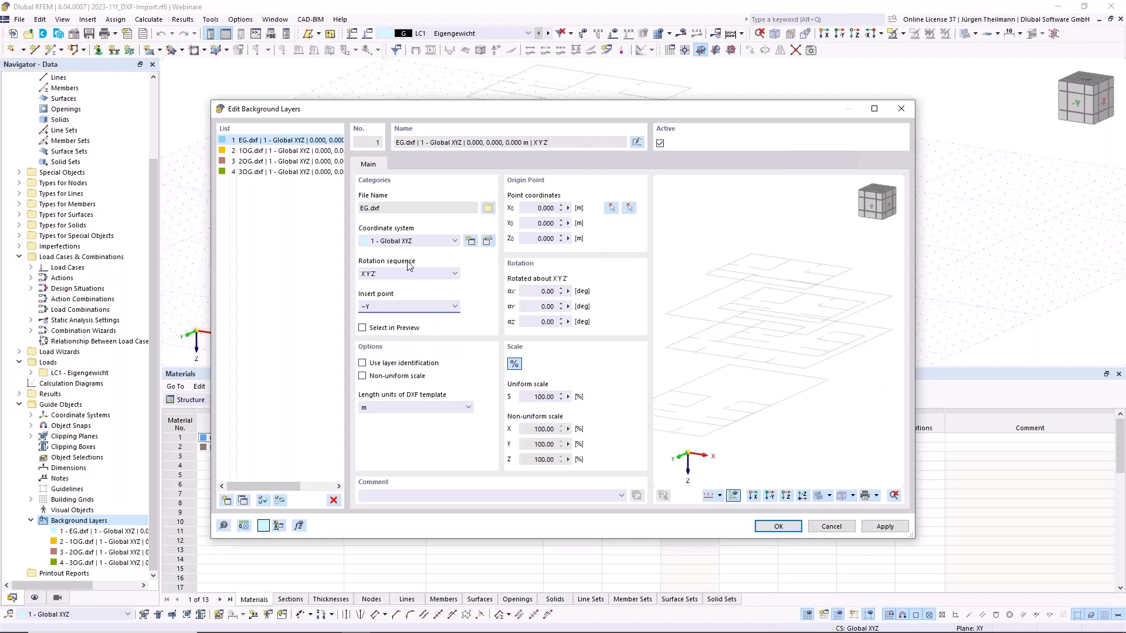
pyautogui.click(420, 304)
pyautogui.click(421, 318)
# - Enable Select in Preview for EG.dxf and pick the global origin in the model as the layer's origin point
pyautogui.click(362, 328)
pyautogui.click(611, 209)
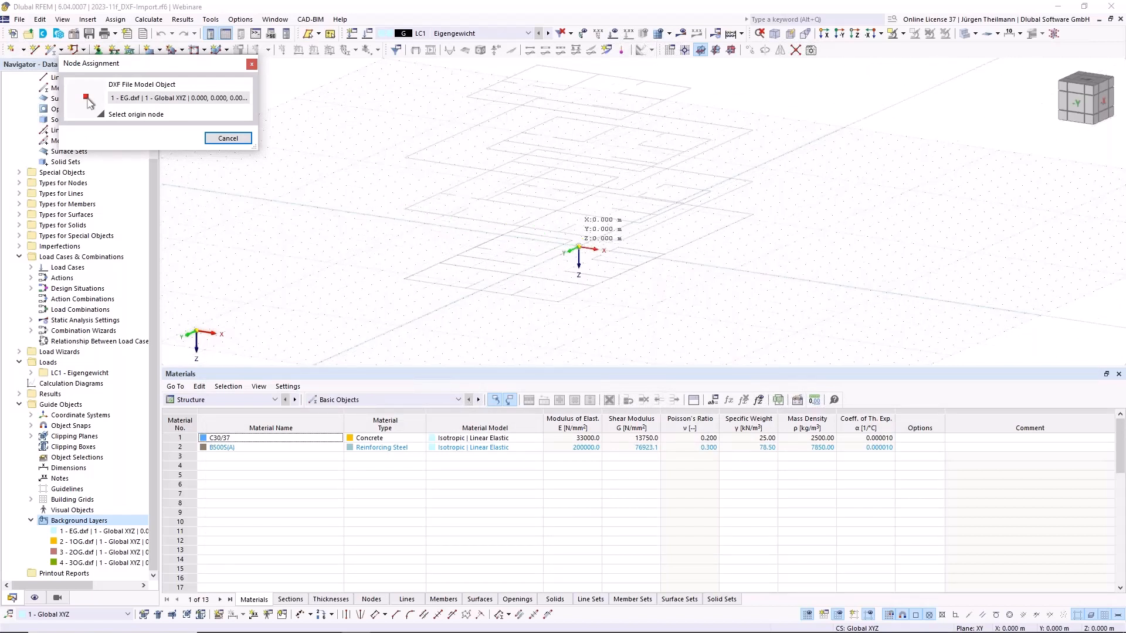
pyautogui.click(578, 247)
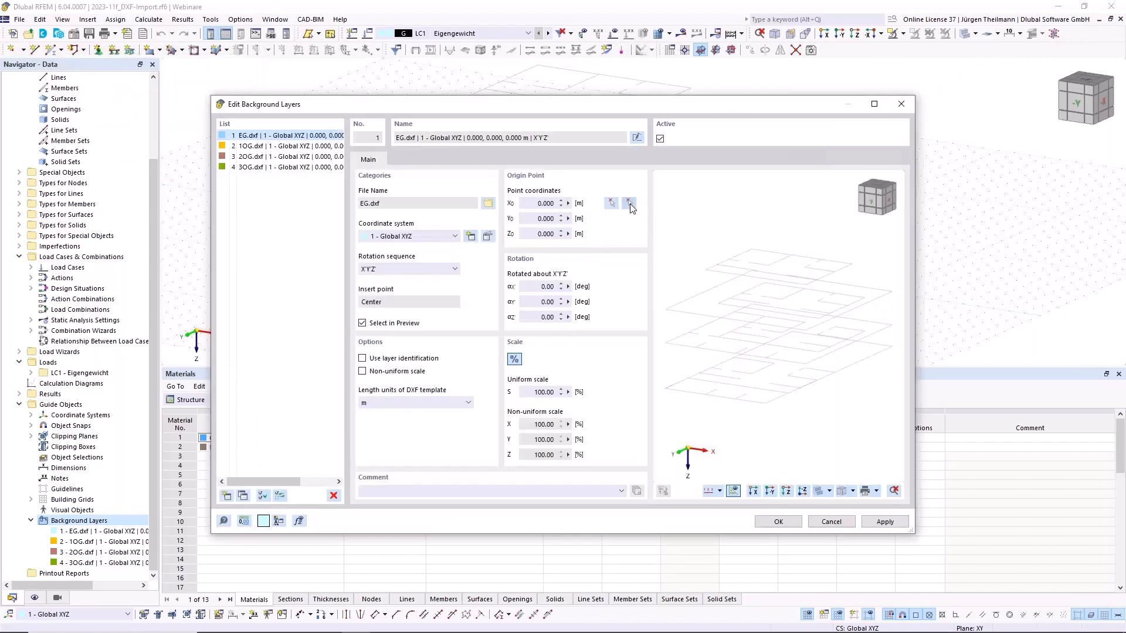
# - Pick an outer corner node of the EG.dxf floor plan in the preview as its insert point and apply the change
pyautogui.click(630, 204)
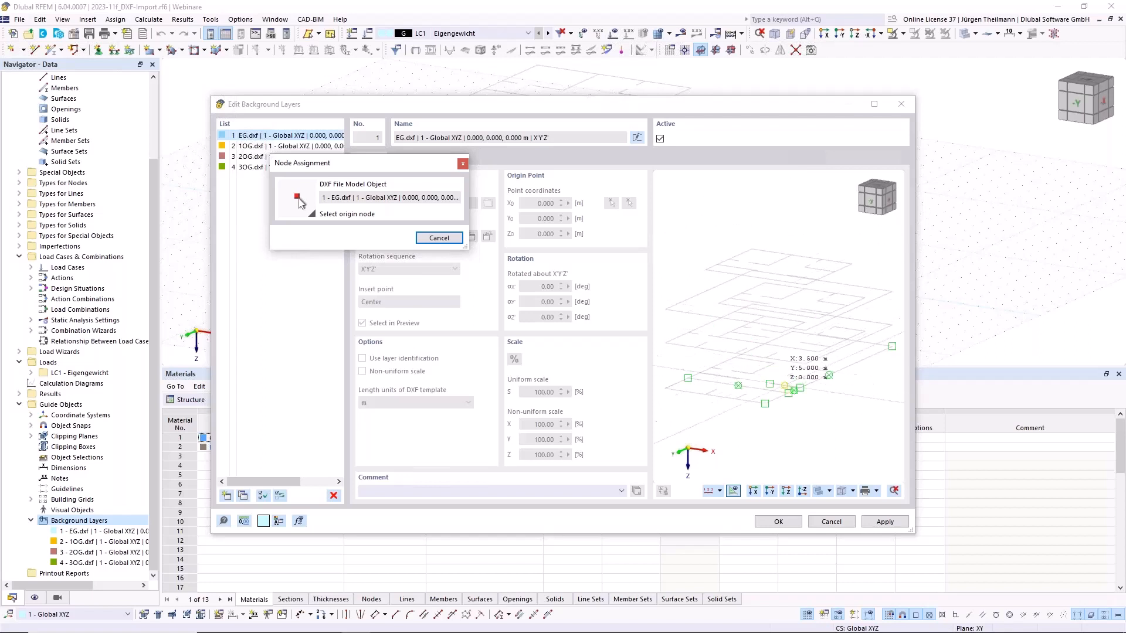
pyautogui.scroll(3, 827, 375)
pyautogui.scroll(2, 827, 374)
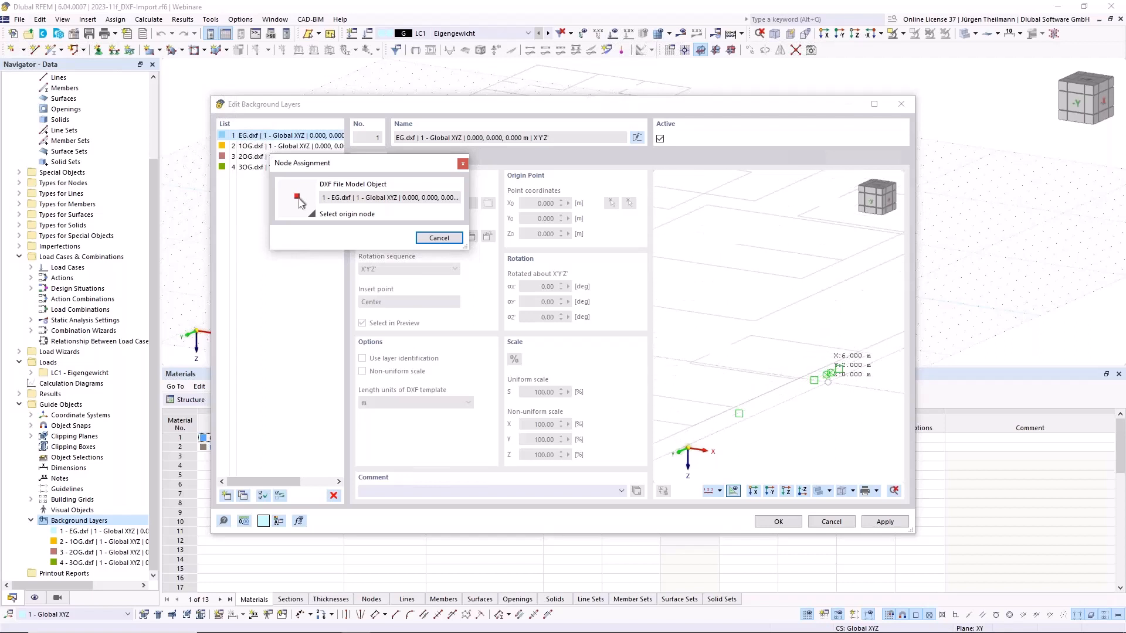
pyautogui.moveTo(828, 380); pyautogui.dragTo(751, 388, button='middle')
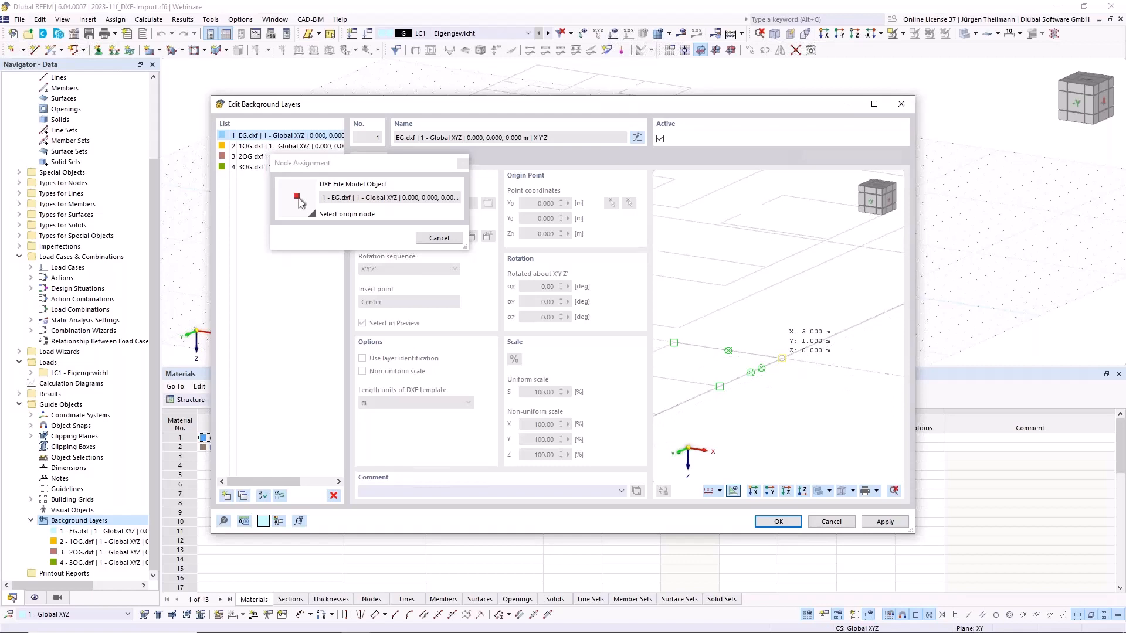
pyautogui.click(781, 358)
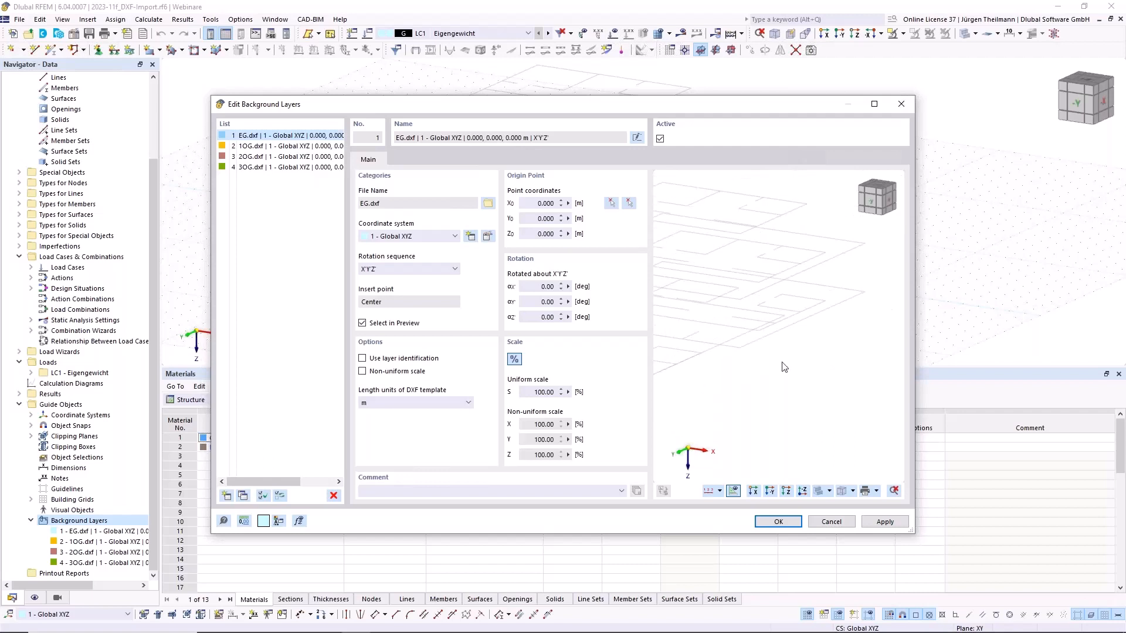
pyautogui.click(885, 521)
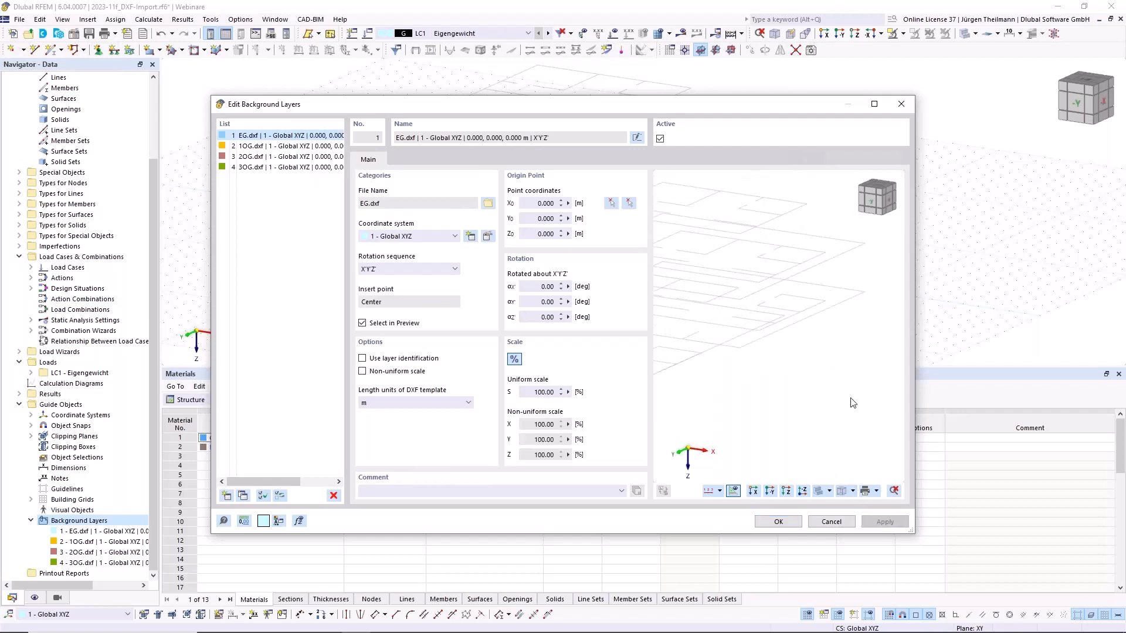
pyautogui.moveTo(800, 391); pyautogui.dragTo(826, 377, button='middle')
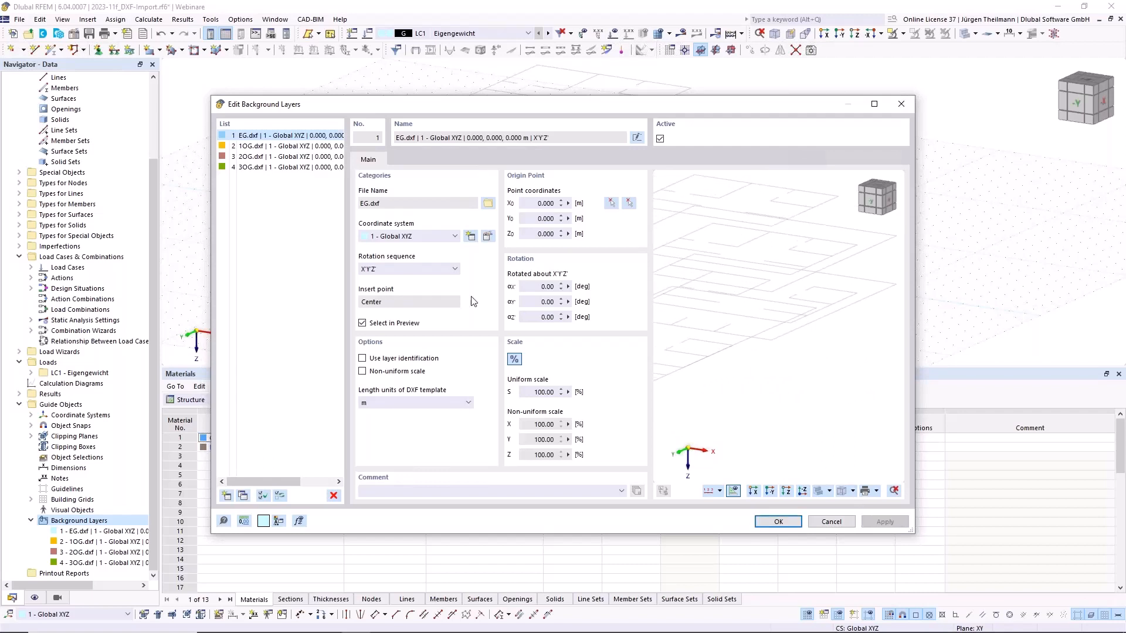
# - Enable Select in Preview for 1OG.dxf, pick its outer corner node in the preview as insert point, and apply the change
pyautogui.click(234, 148)
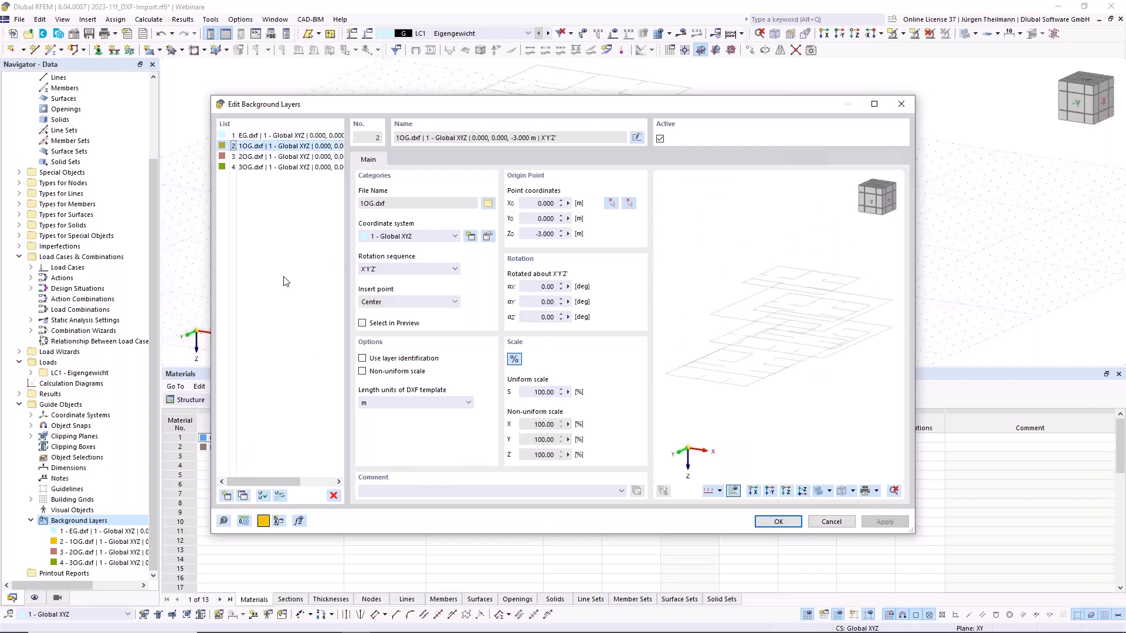
pyautogui.click(380, 326)
pyautogui.click(629, 204)
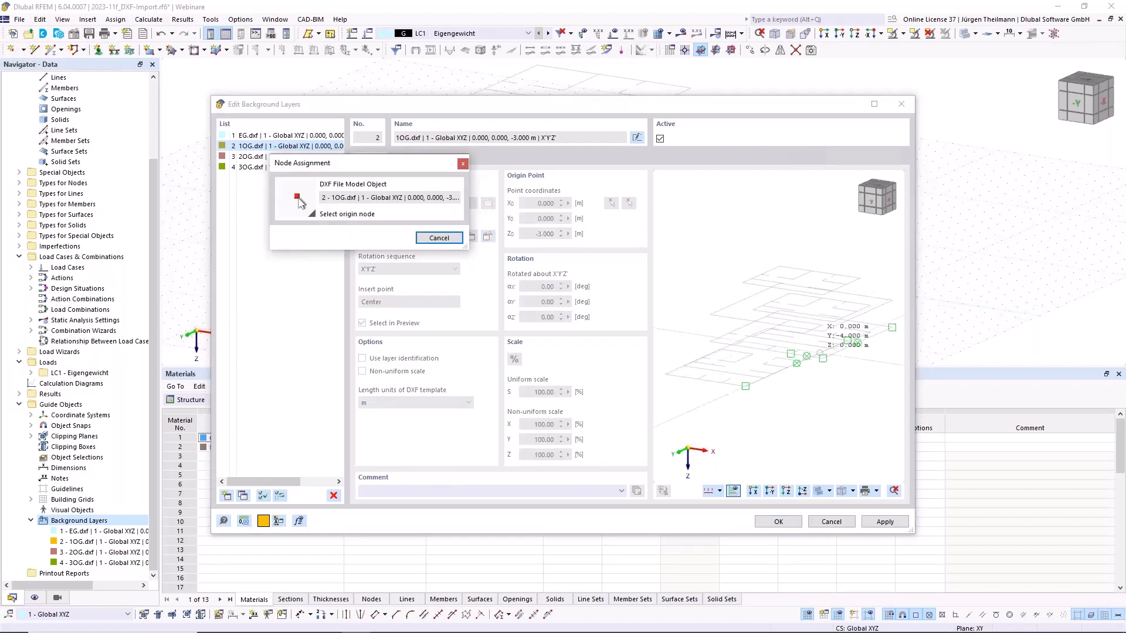
pyautogui.scroll(3, 820, 375)
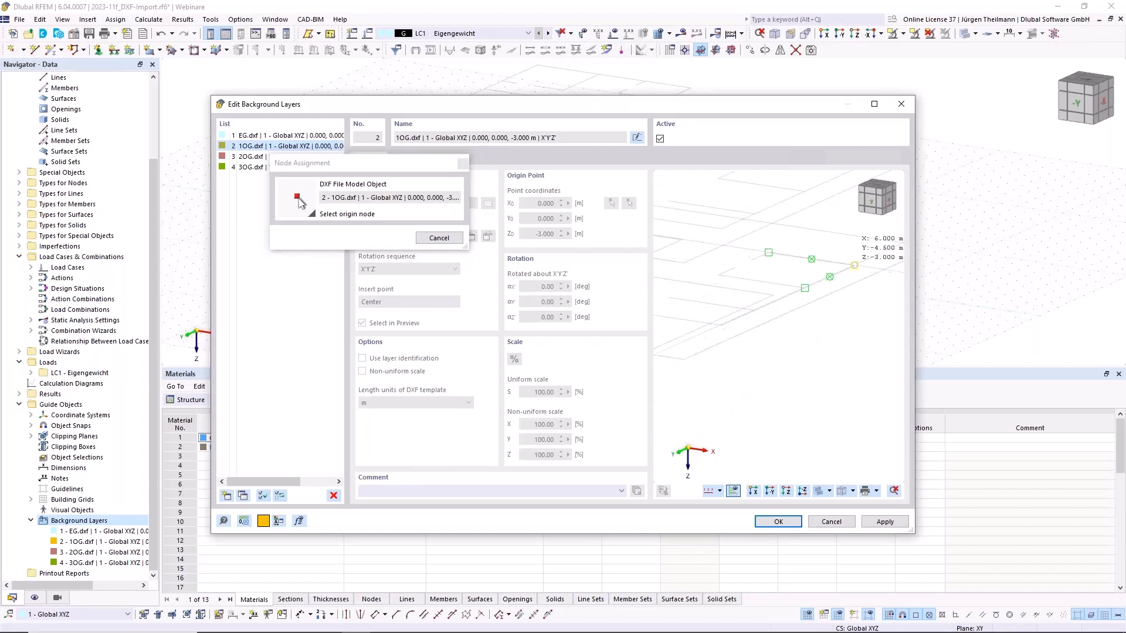
pyautogui.press('Escape')
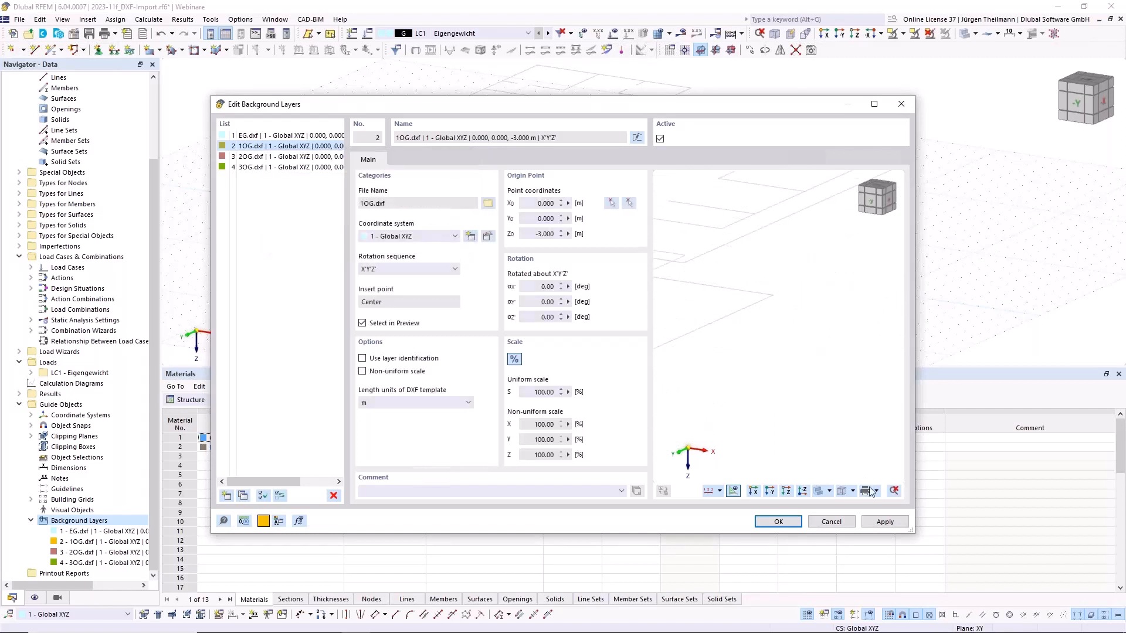
pyautogui.click(885, 521)
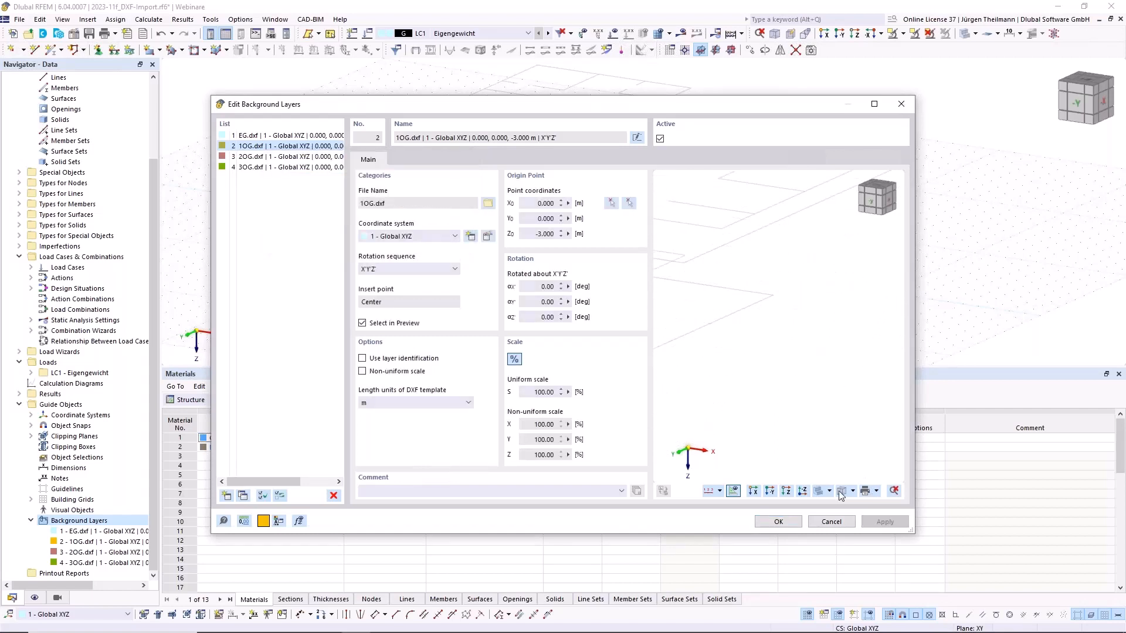
# - Enable Select in Preview for 2OG.dxf, pick its outer corner node in the preview as insert point, and apply the change
pyautogui.click(242, 158)
pyautogui.click(363, 323)
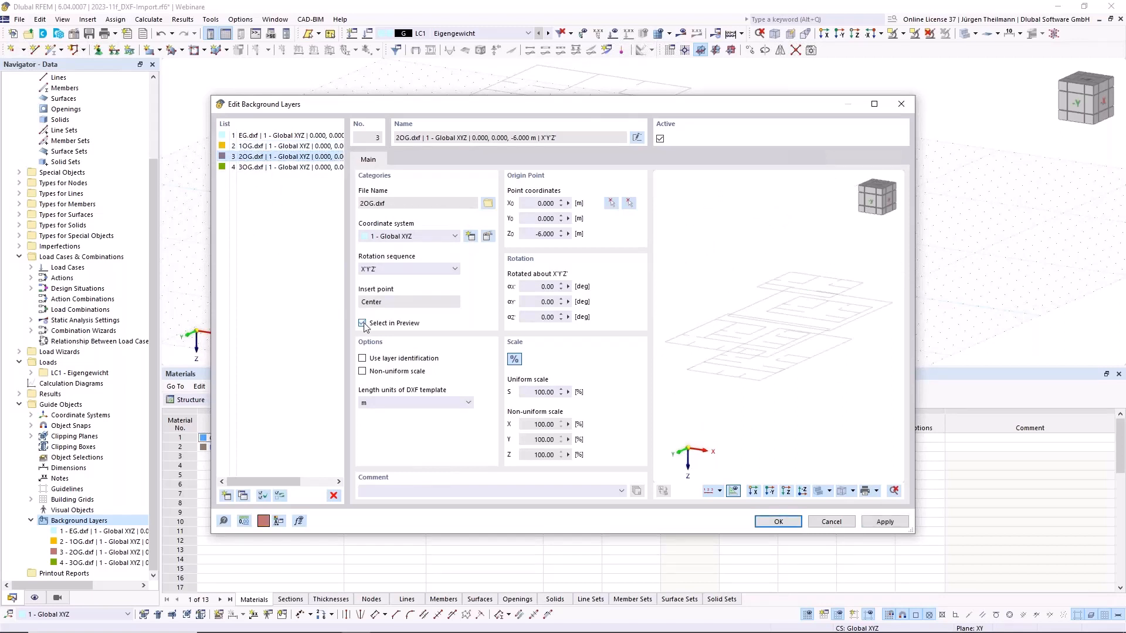
pyautogui.click(629, 202)
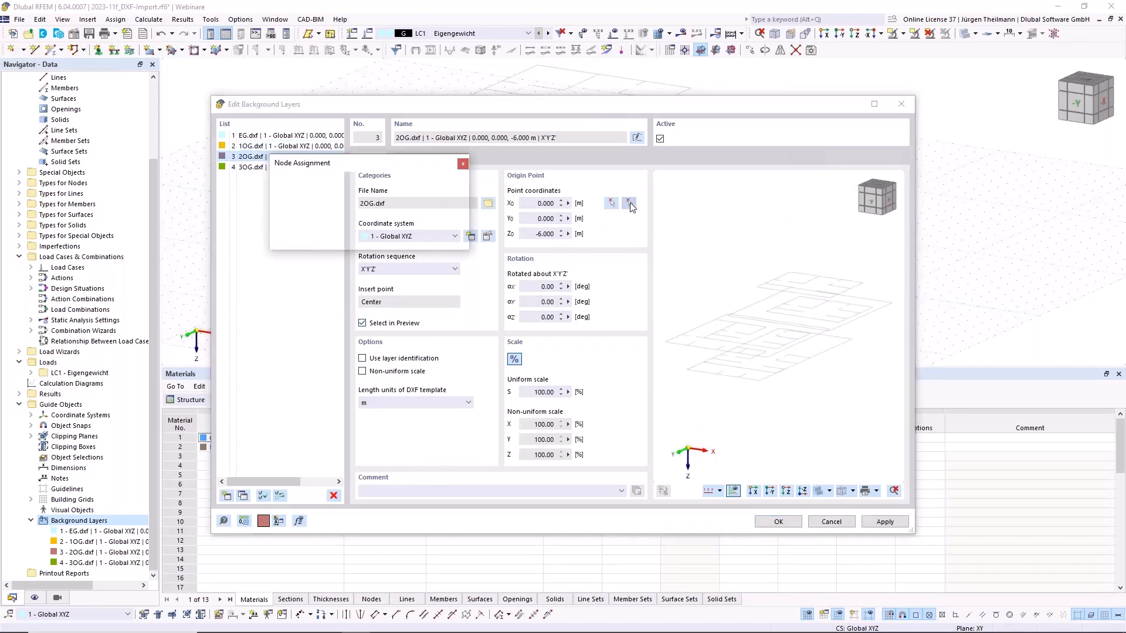
pyautogui.scroll(3, 805, 360)
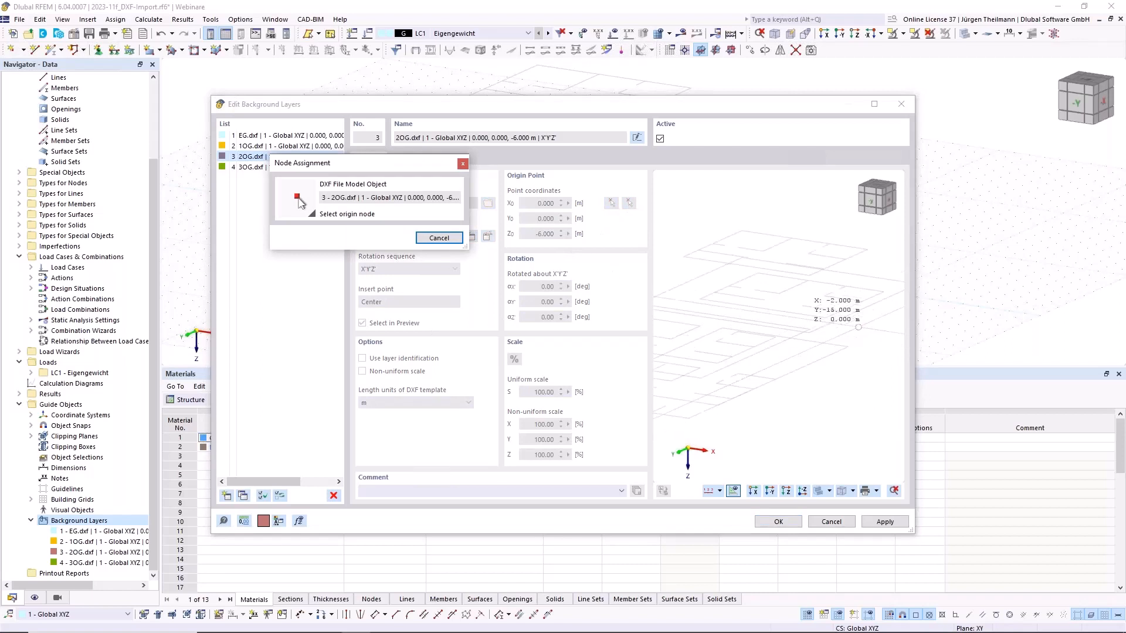
pyautogui.scroll(5, 875, 291)
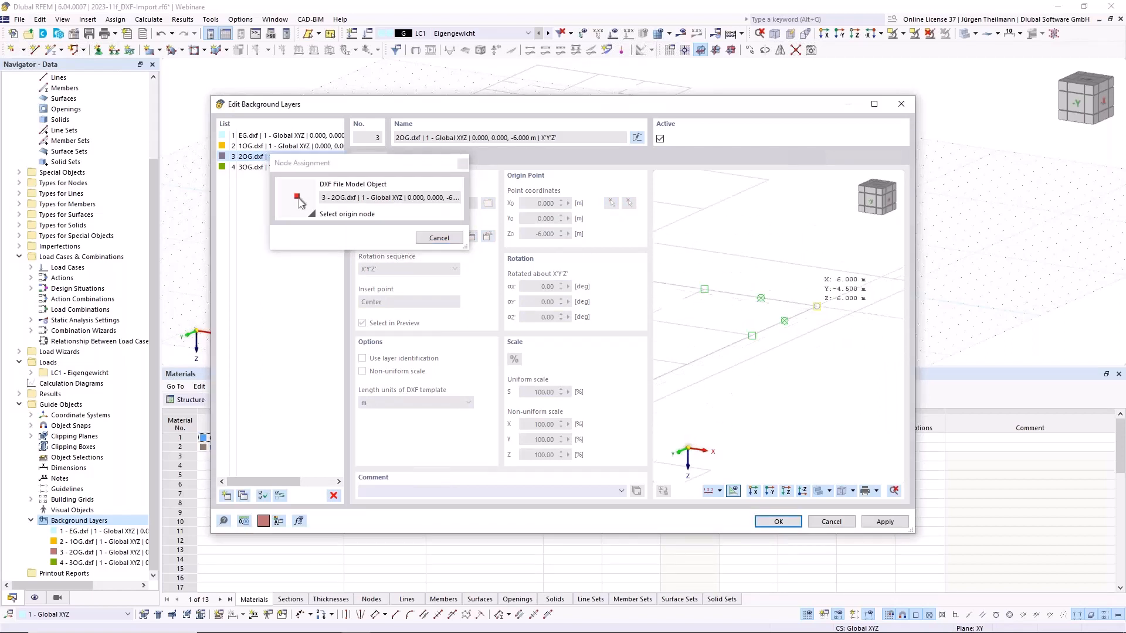
pyautogui.press('Escape')
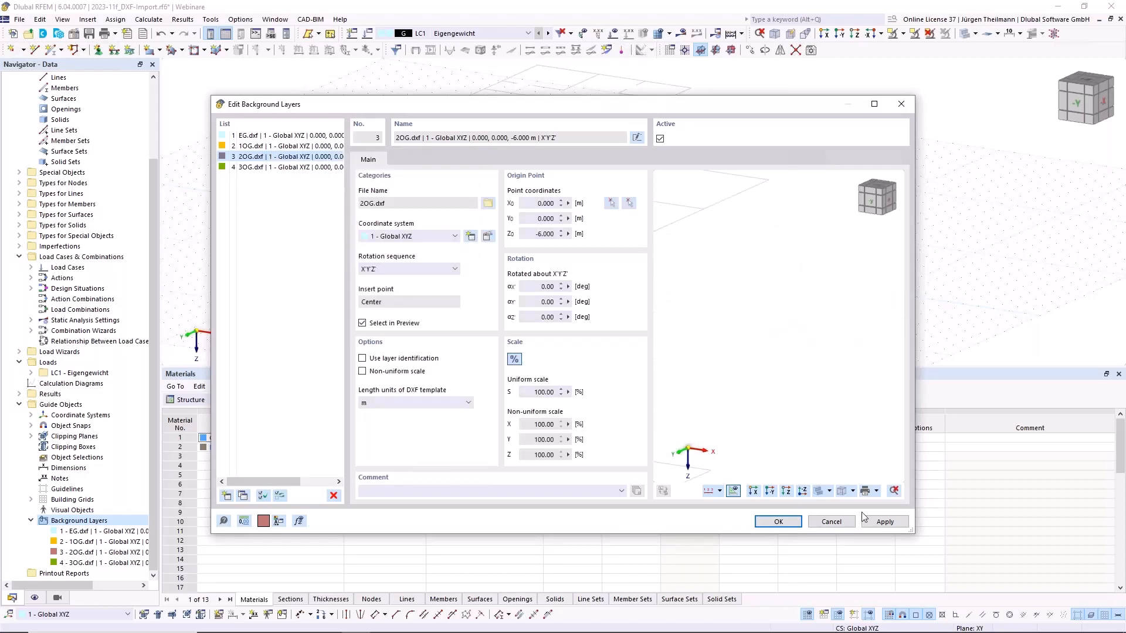
pyautogui.click(876, 521)
# - Enable Select in Preview for 3OG.dxf, pick its outer corner node in the preview as insert point, and confirm the background layers
pyautogui.click(275, 168)
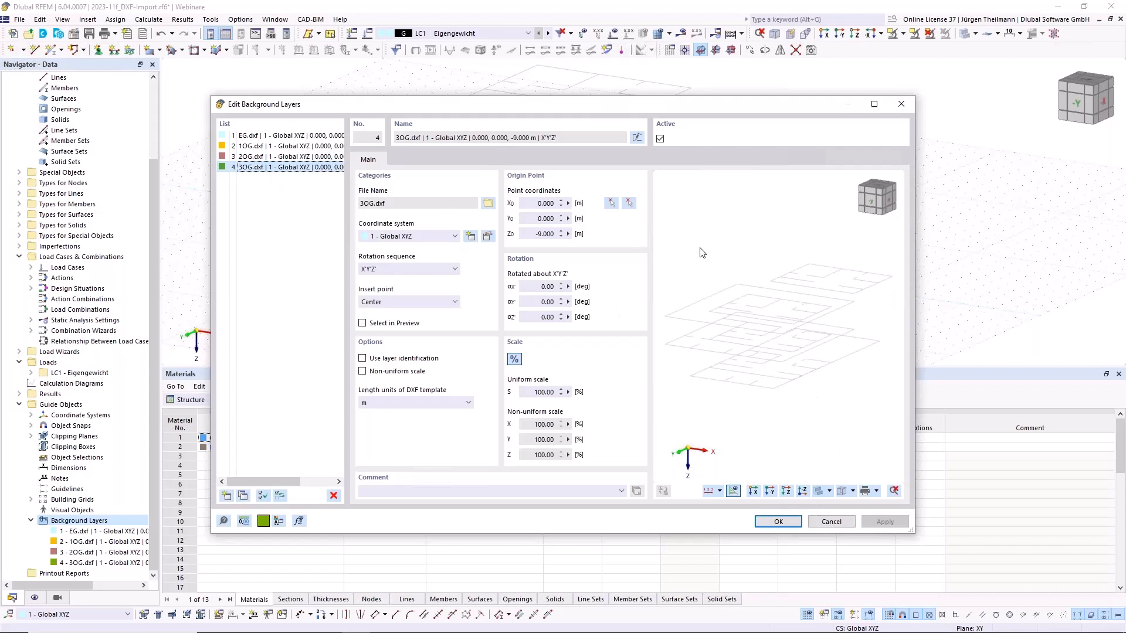
pyautogui.click(628, 203)
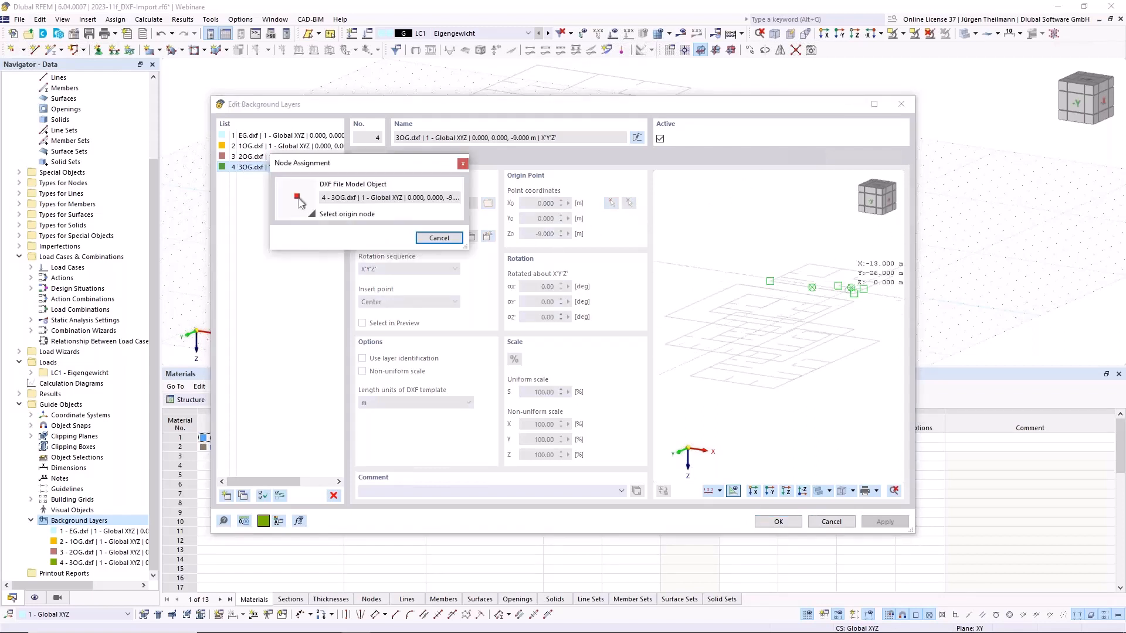
pyautogui.scroll(2, 844, 284)
pyautogui.click(840, 280)
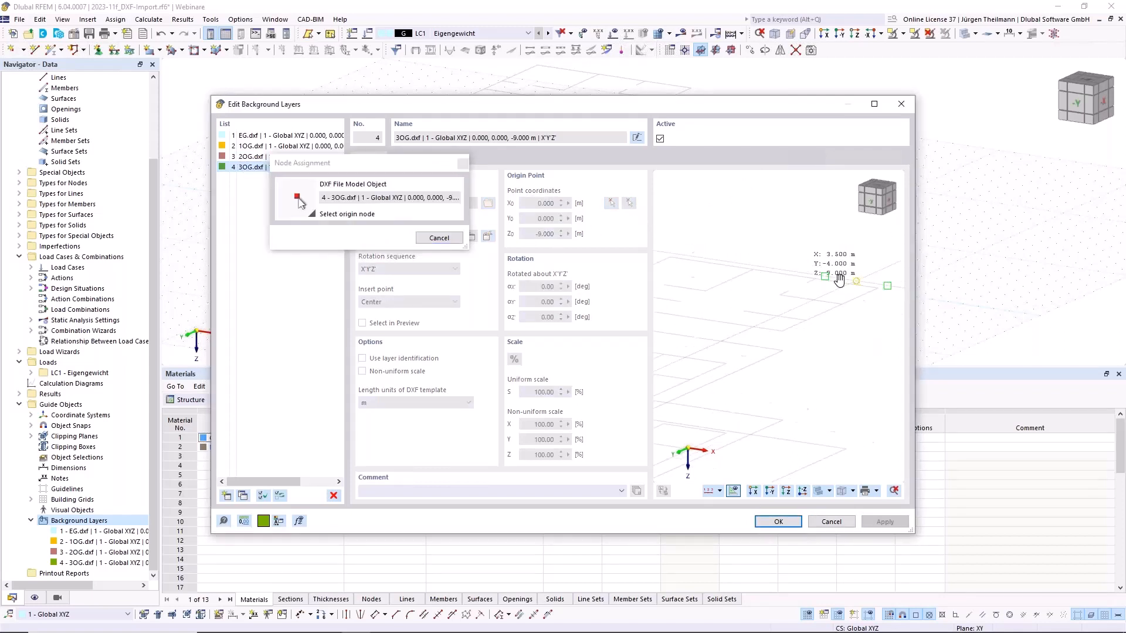
pyautogui.moveTo(840, 280); pyautogui.dragTo(757, 304, button='middle')
pyautogui.click(300, 201)
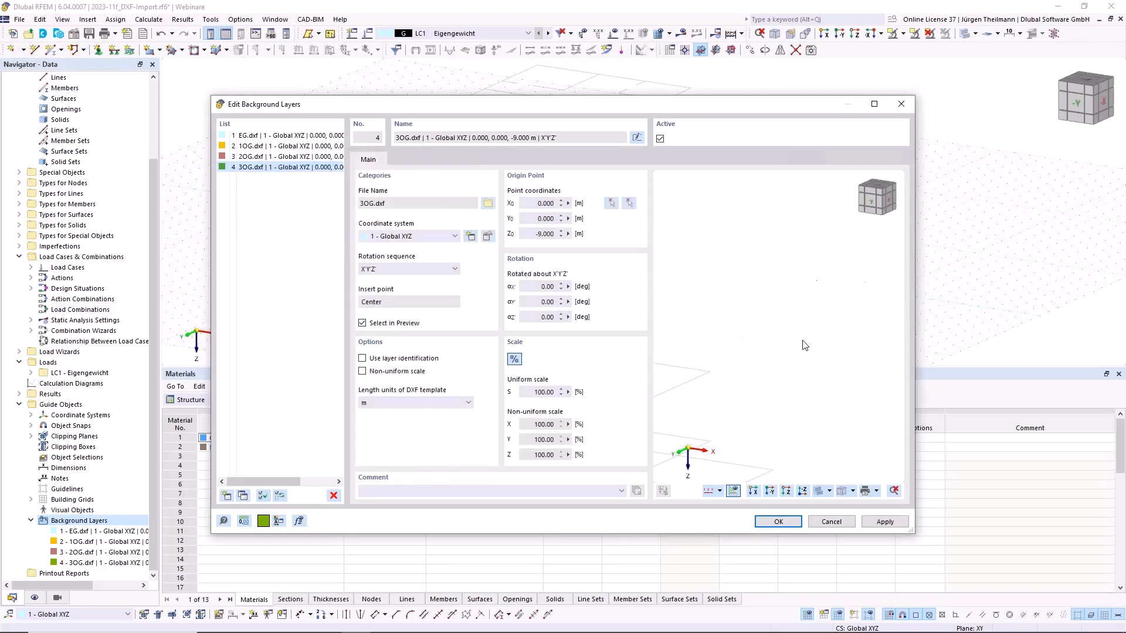
pyautogui.click(778, 521)
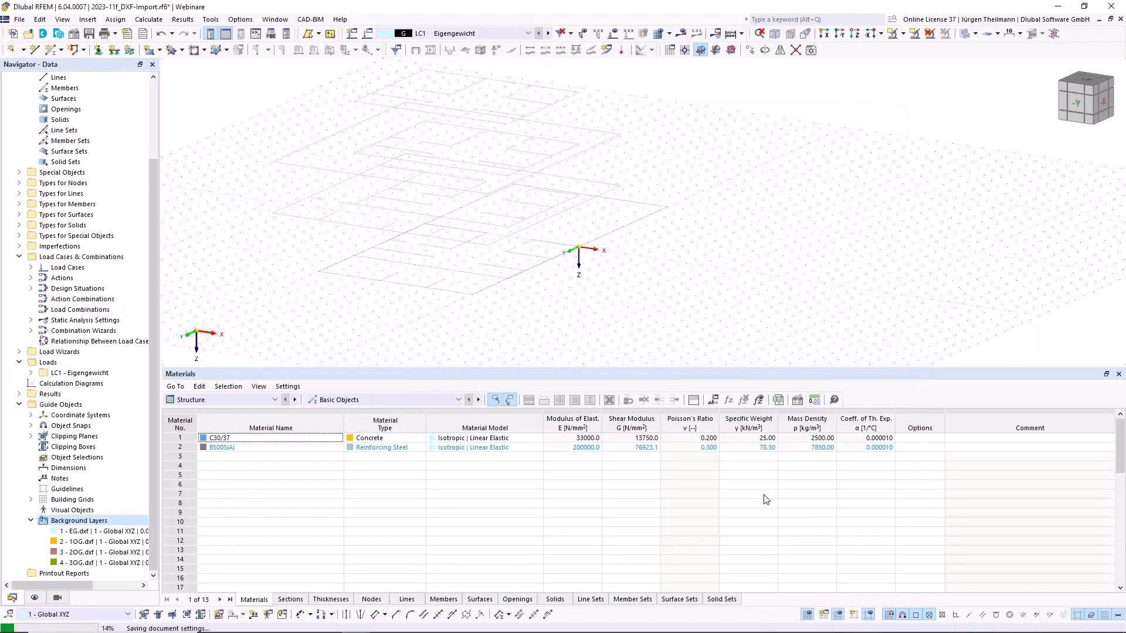
# - Check the alignment of the stacked floor plans at the global origin in an oblique view and in the +Z view
pyautogui.moveTo(523, 231); pyautogui.dragTo(556, 281, button='middle')
pyautogui.keyDown('ctrl'); pyautogui.moveTo(545, 199); pyautogui.dragTo(545, 271, button='middle'); pyautogui.keyUp('ctrl')
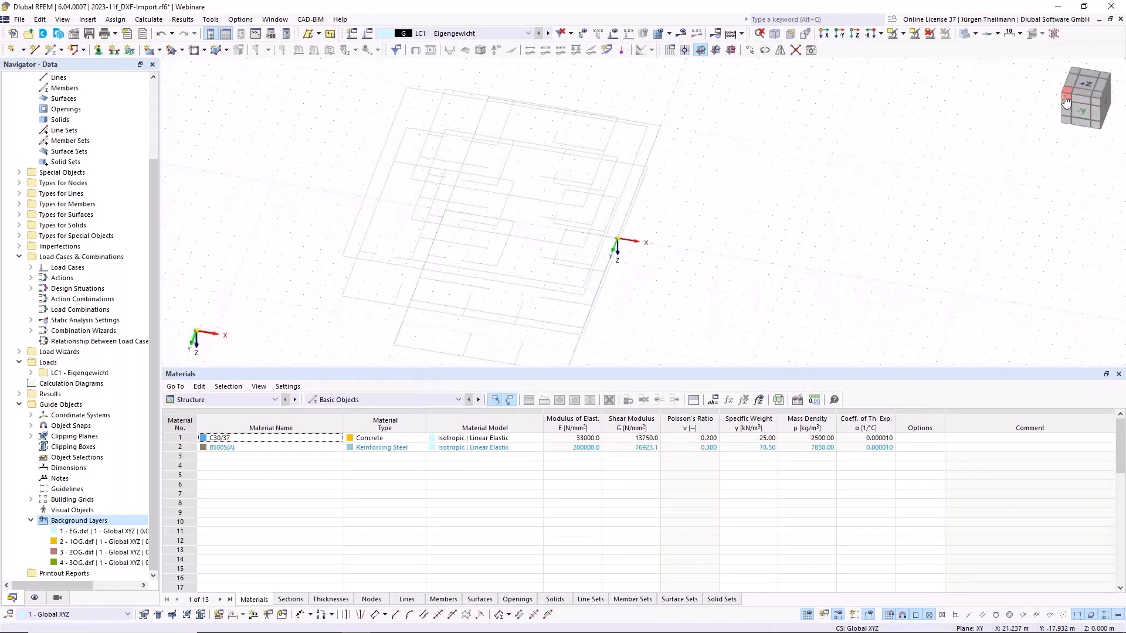
pyautogui.click(1085, 87)
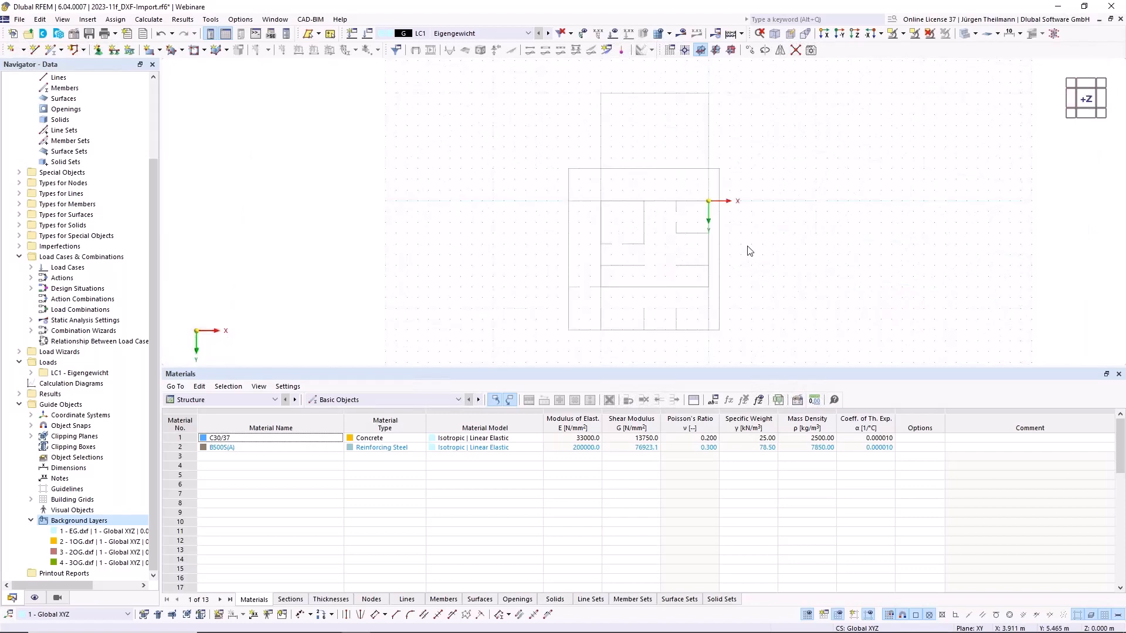
pyautogui.scroll(2, 749, 249)
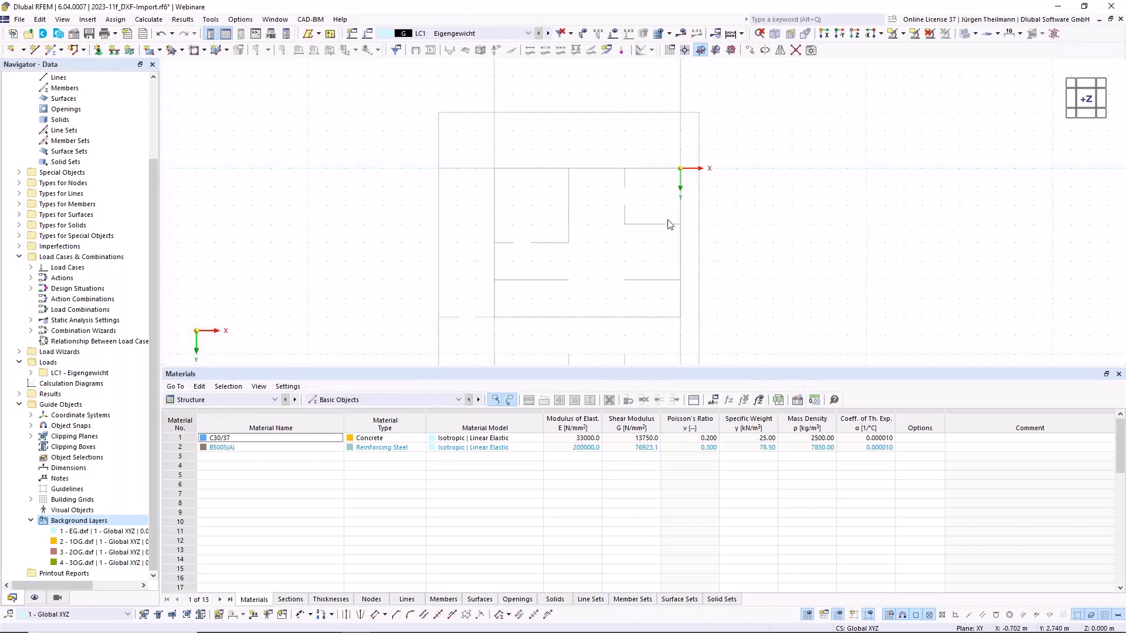
pyautogui.scroll(-3, 670, 224)
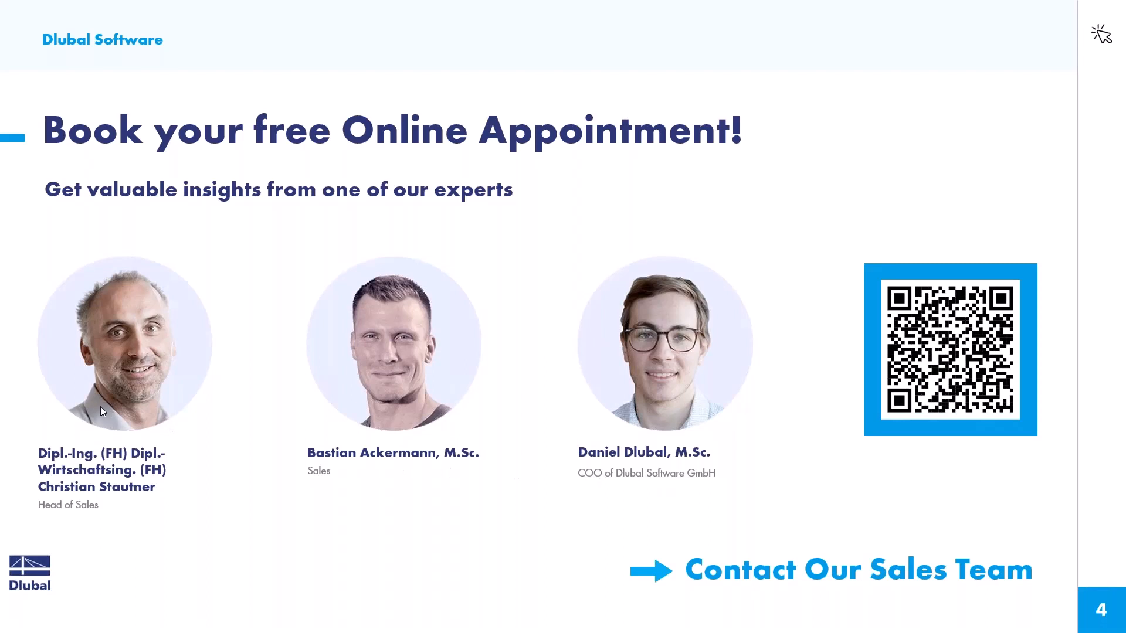
# - Switch to the Chrome browser and open the Webinars page from the events on the Dlubal website
pyautogui.hotkey('alt', 'Tab')
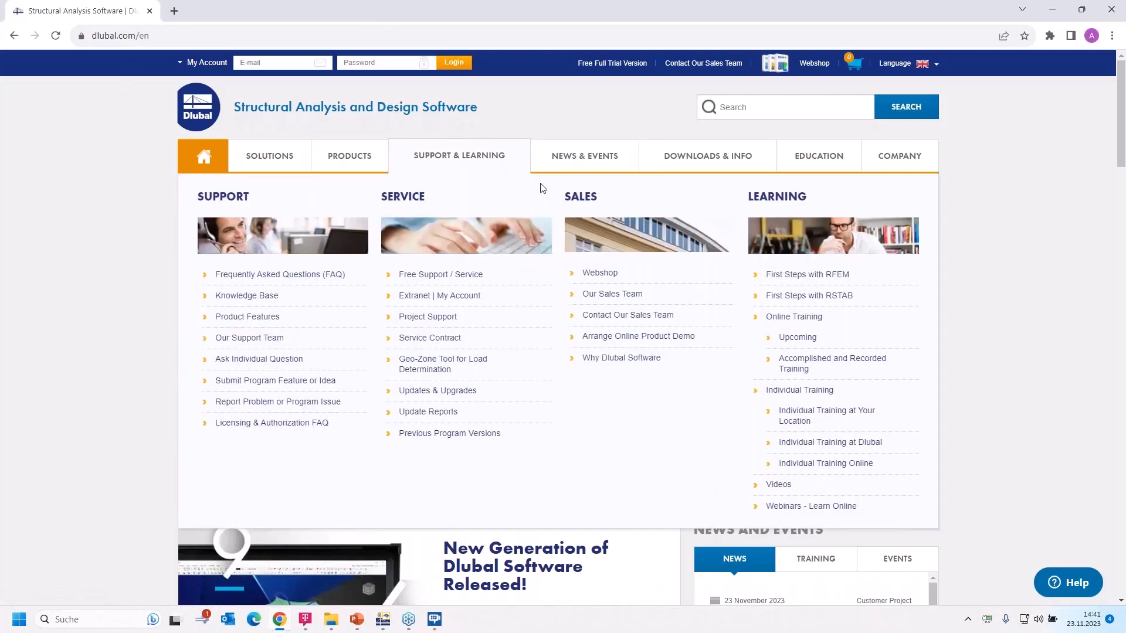
pyautogui.moveTo(590, 167)
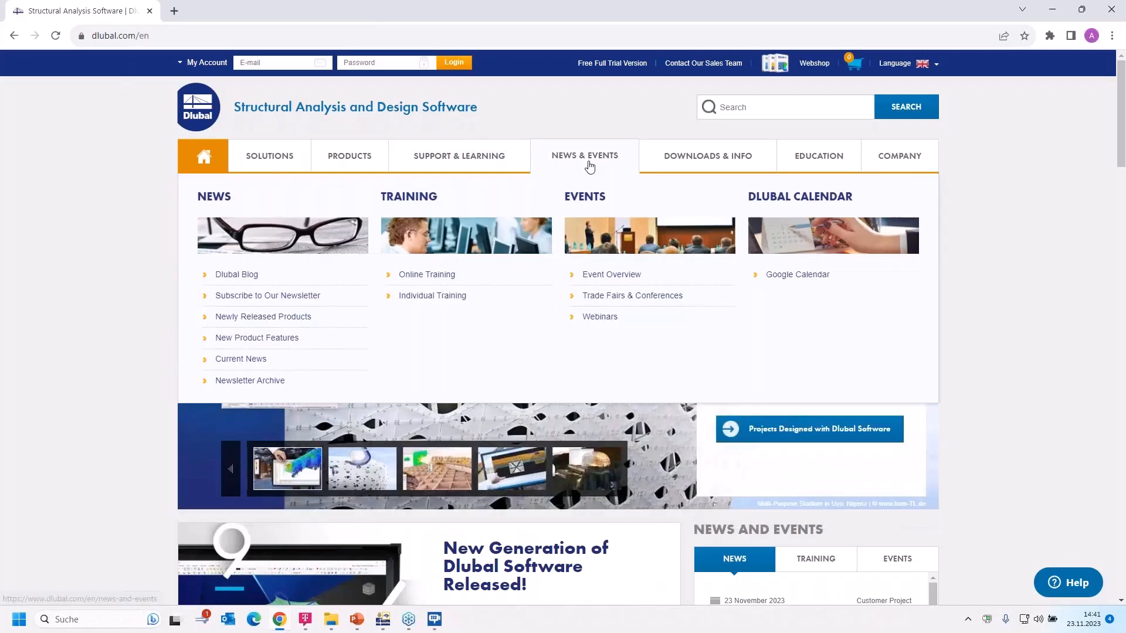
pyautogui.click(601, 319)
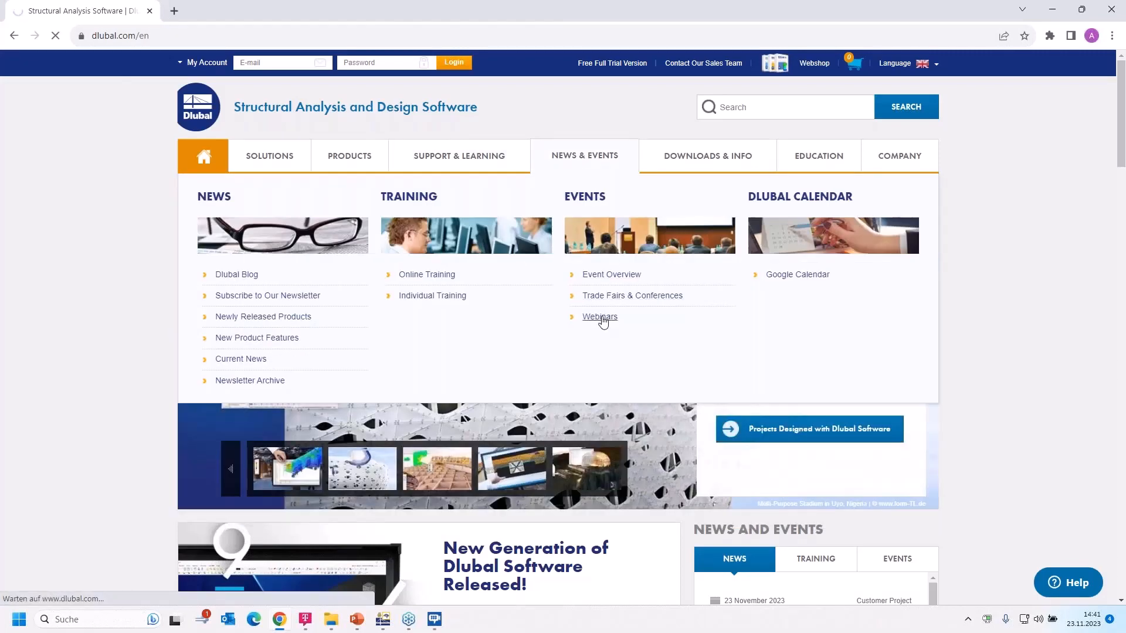
# - Look through the list of upcoming webinars down to the November 2023 Most Frequently Asked Questions webinar
pyautogui.scroll(-8, 598, 353)
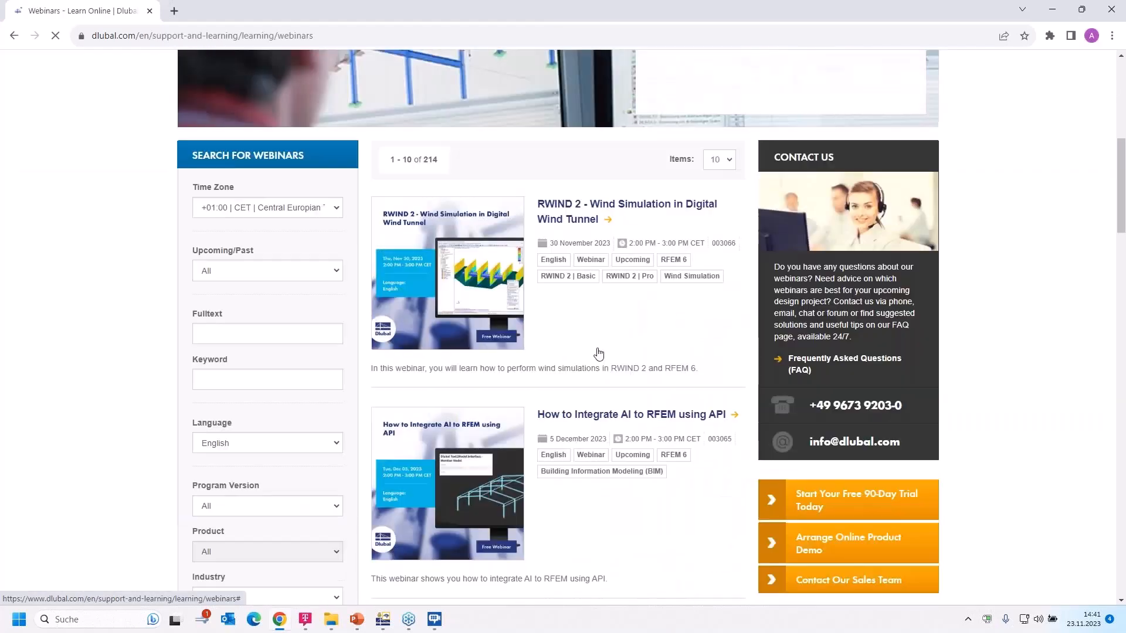
pyautogui.scroll(-1, 598, 354)
pyautogui.scroll(-1, 558, 75)
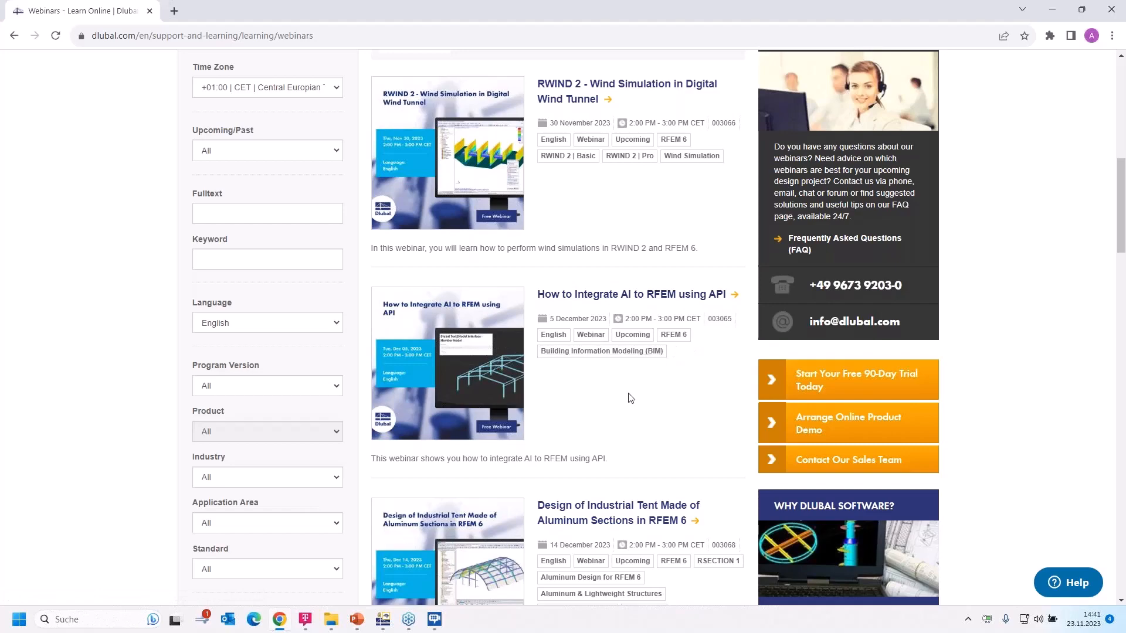
pyautogui.scroll(-5, 631, 399)
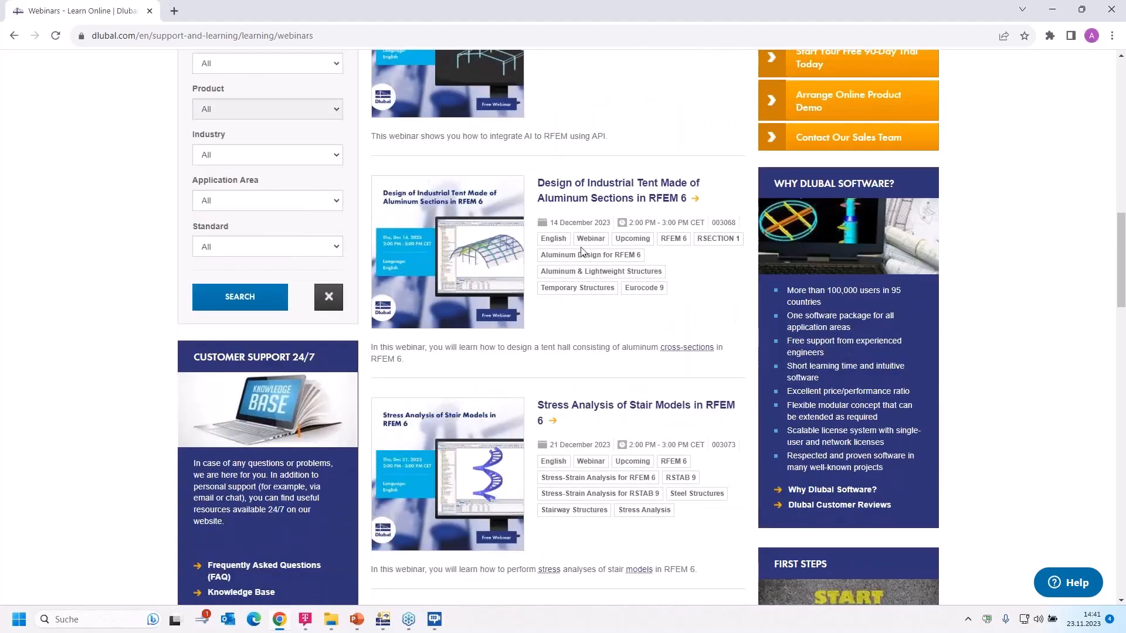
pyautogui.scroll(-3, 582, 252)
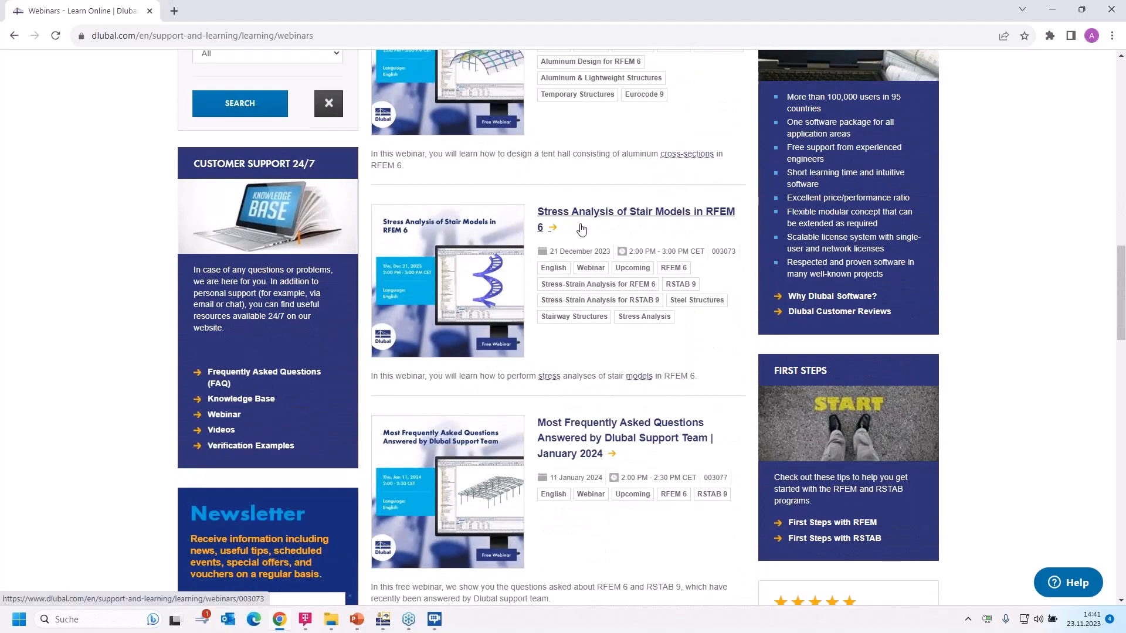
pyautogui.scroll(-1, 634, 235)
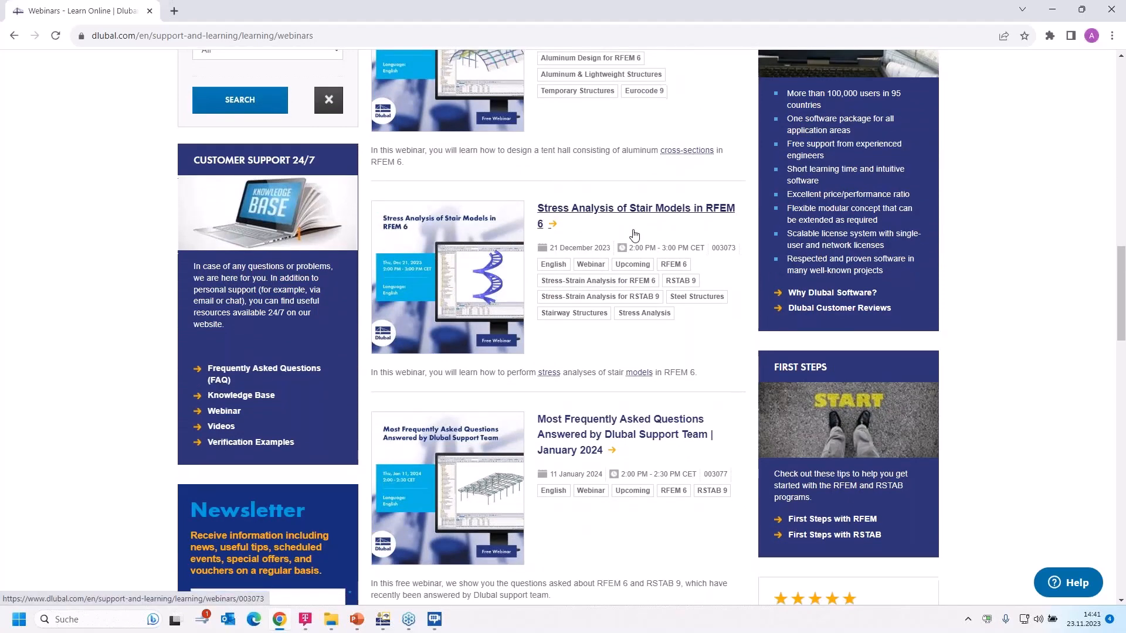
pyautogui.scroll(-2, 634, 235)
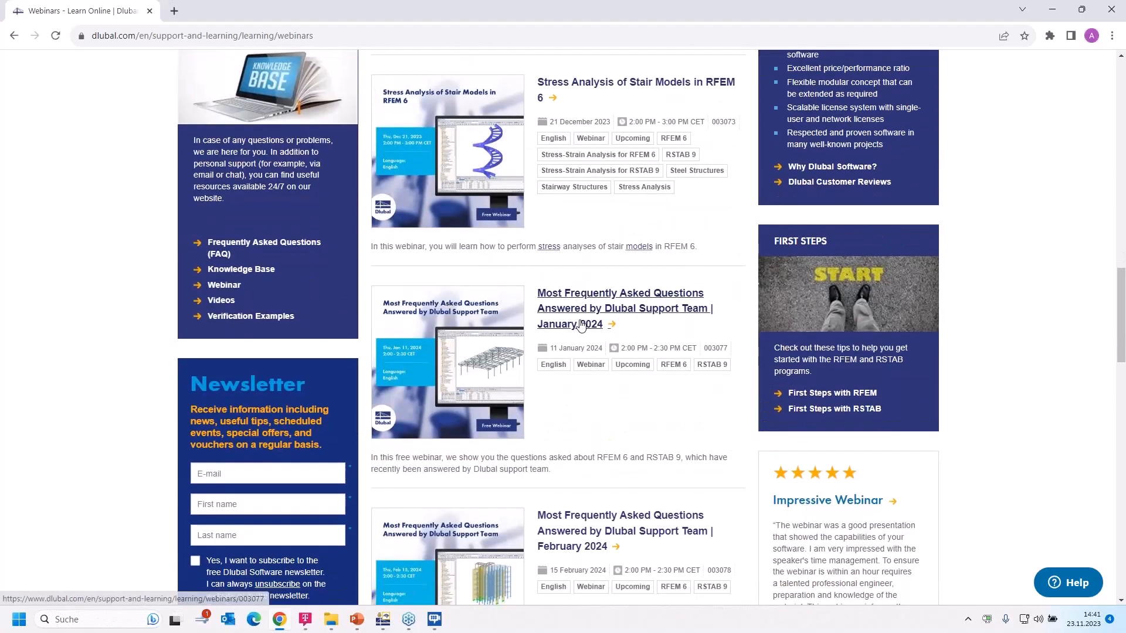
pyautogui.scroll(-1, 581, 325)
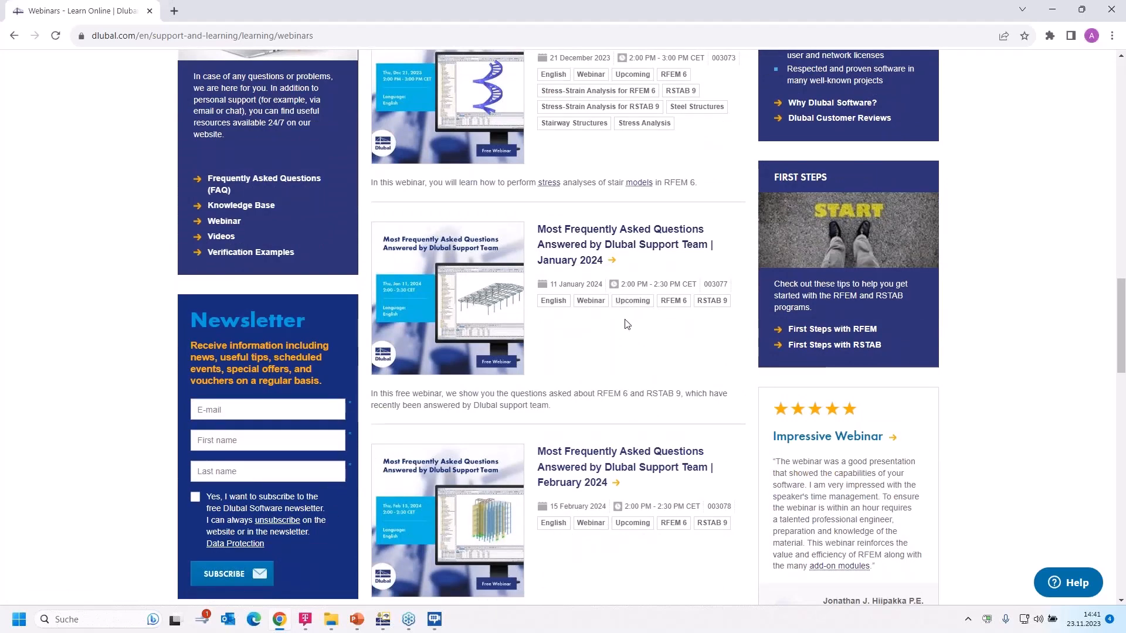
pyautogui.scroll(-6, 626, 324)
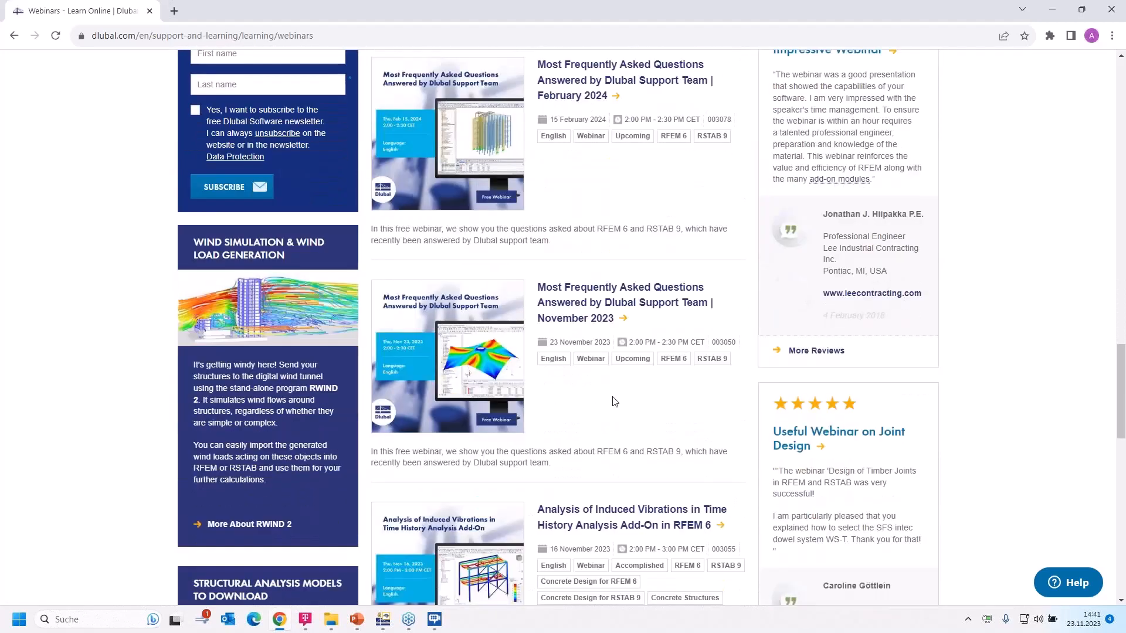
# - Open the November 2023 Most Frequently Asked Questions webinar page and review its information, downloads and Models to Download section
pyautogui.click(578, 306)
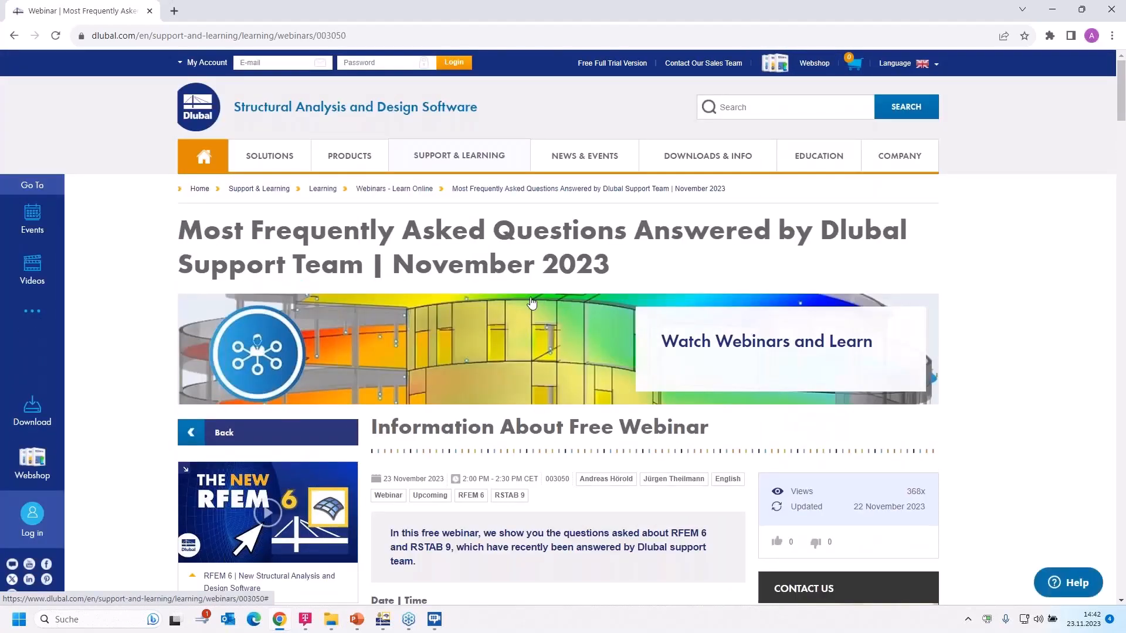
pyautogui.scroll(-2, 532, 303)
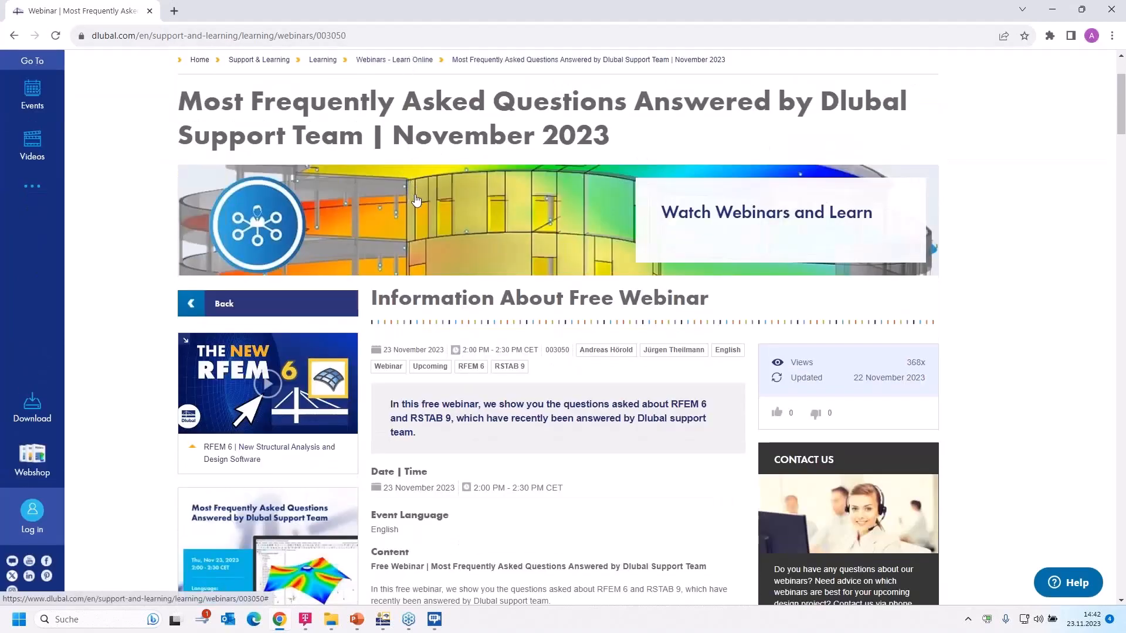
pyautogui.scroll(-2, 501, 235)
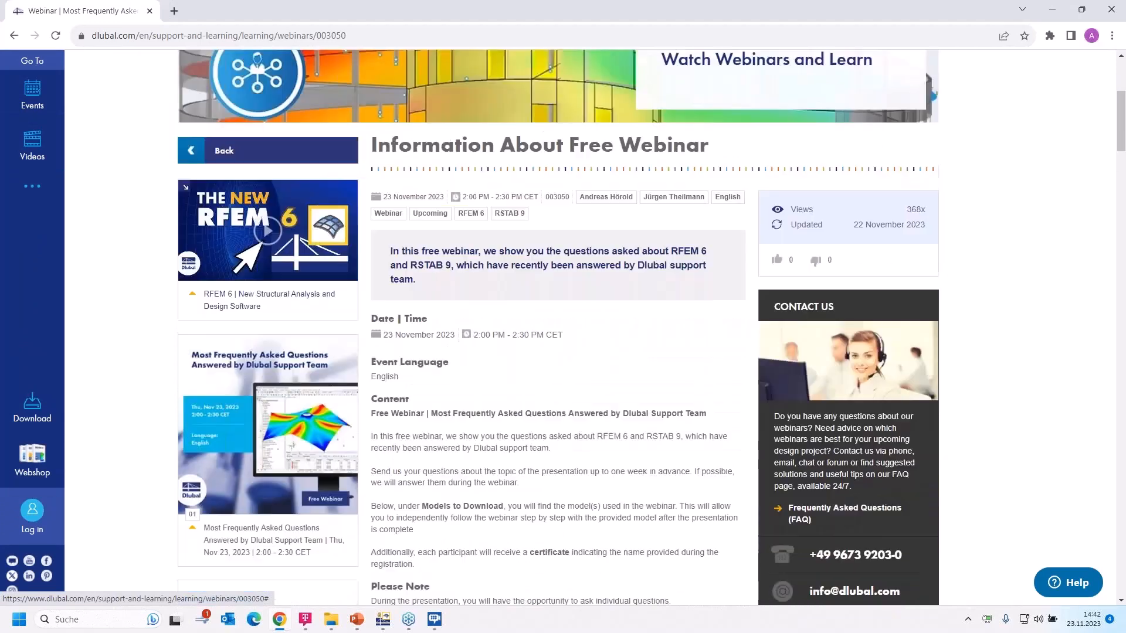
pyautogui.scroll(-2, 558, 327)
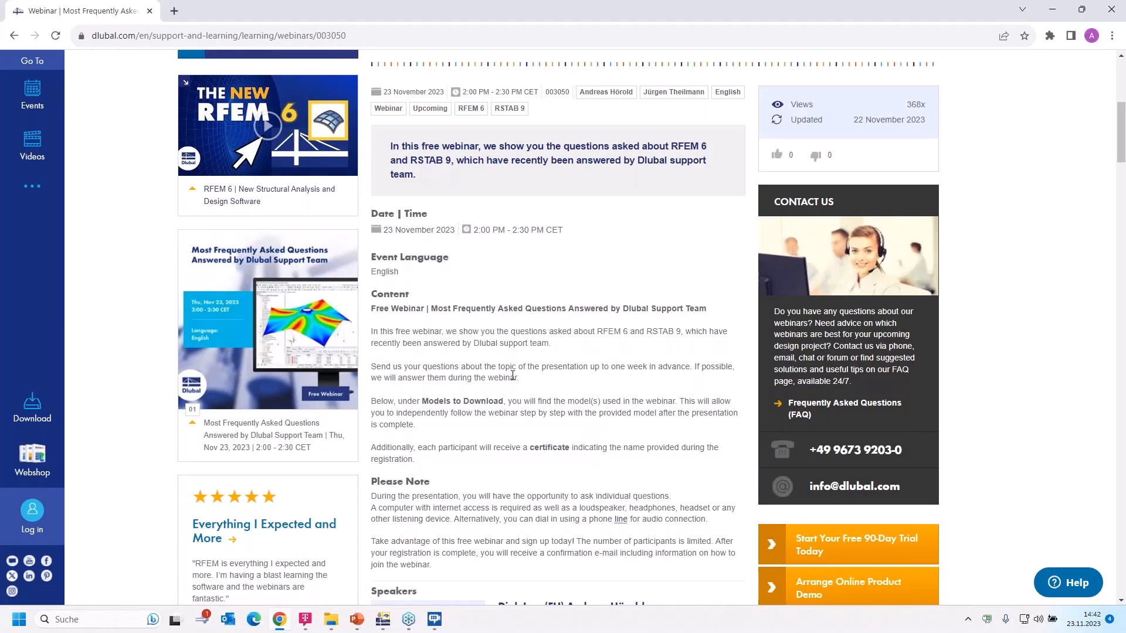
pyautogui.scroll(-3, 513, 375)
pyautogui.scroll(5, 522, 369)
pyautogui.scroll(-10, 529, 362)
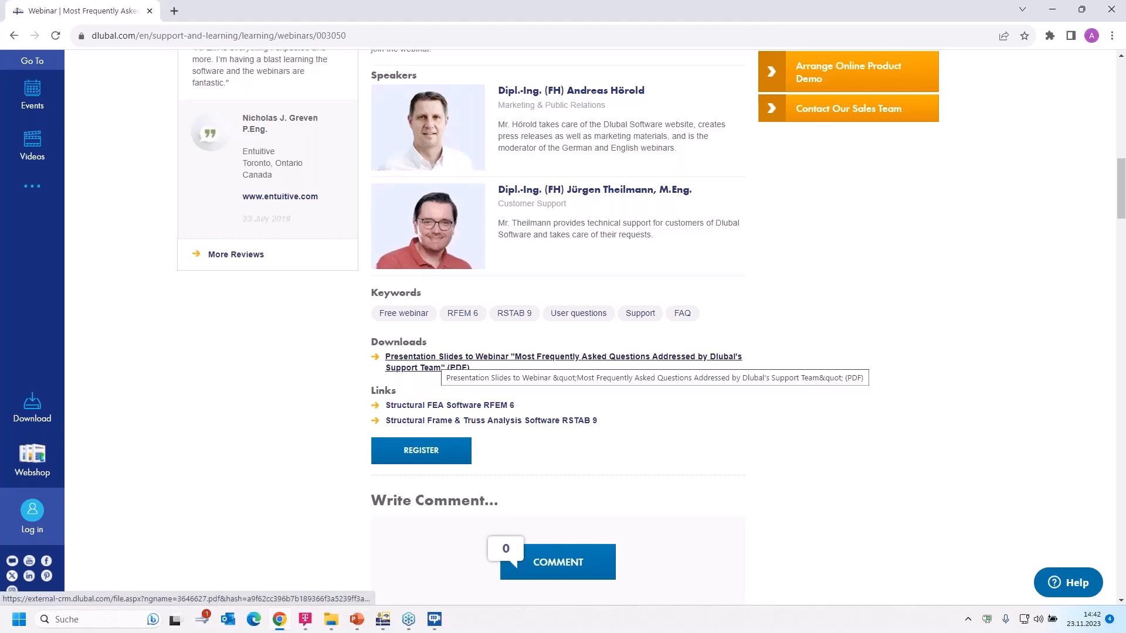
pyautogui.scroll(-15, 428, 365)
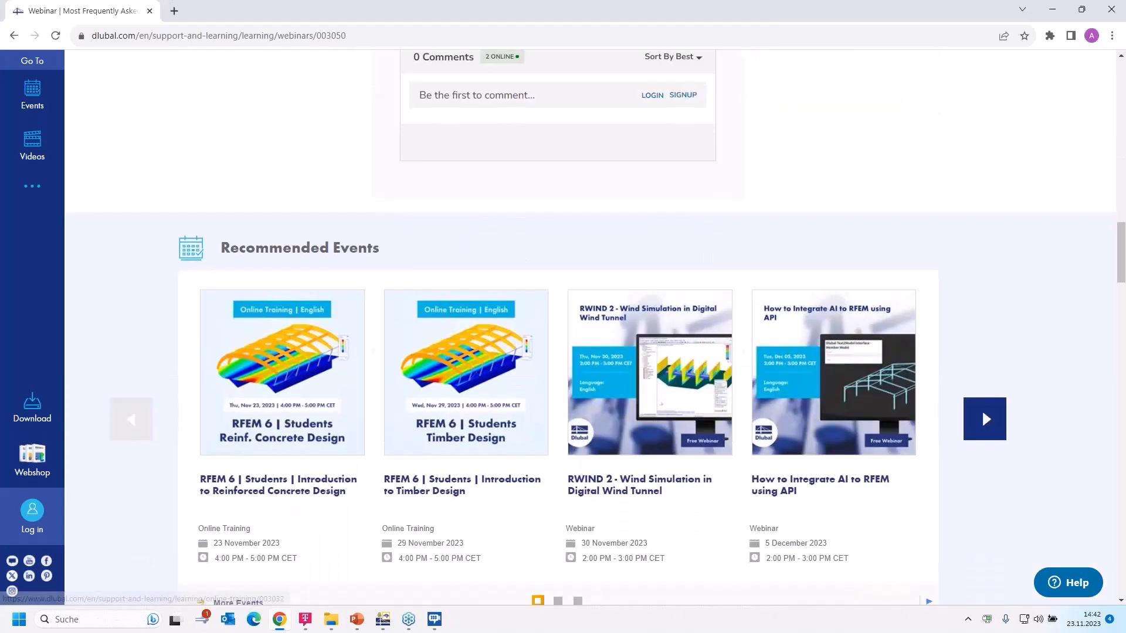
pyautogui.scroll(-3, 434, 363)
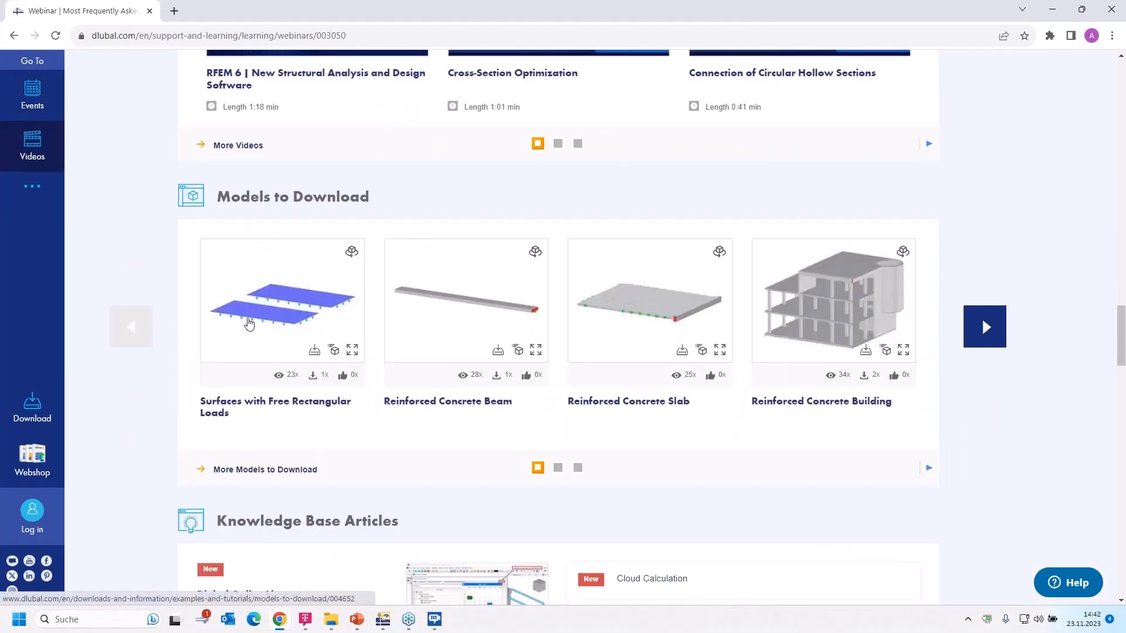